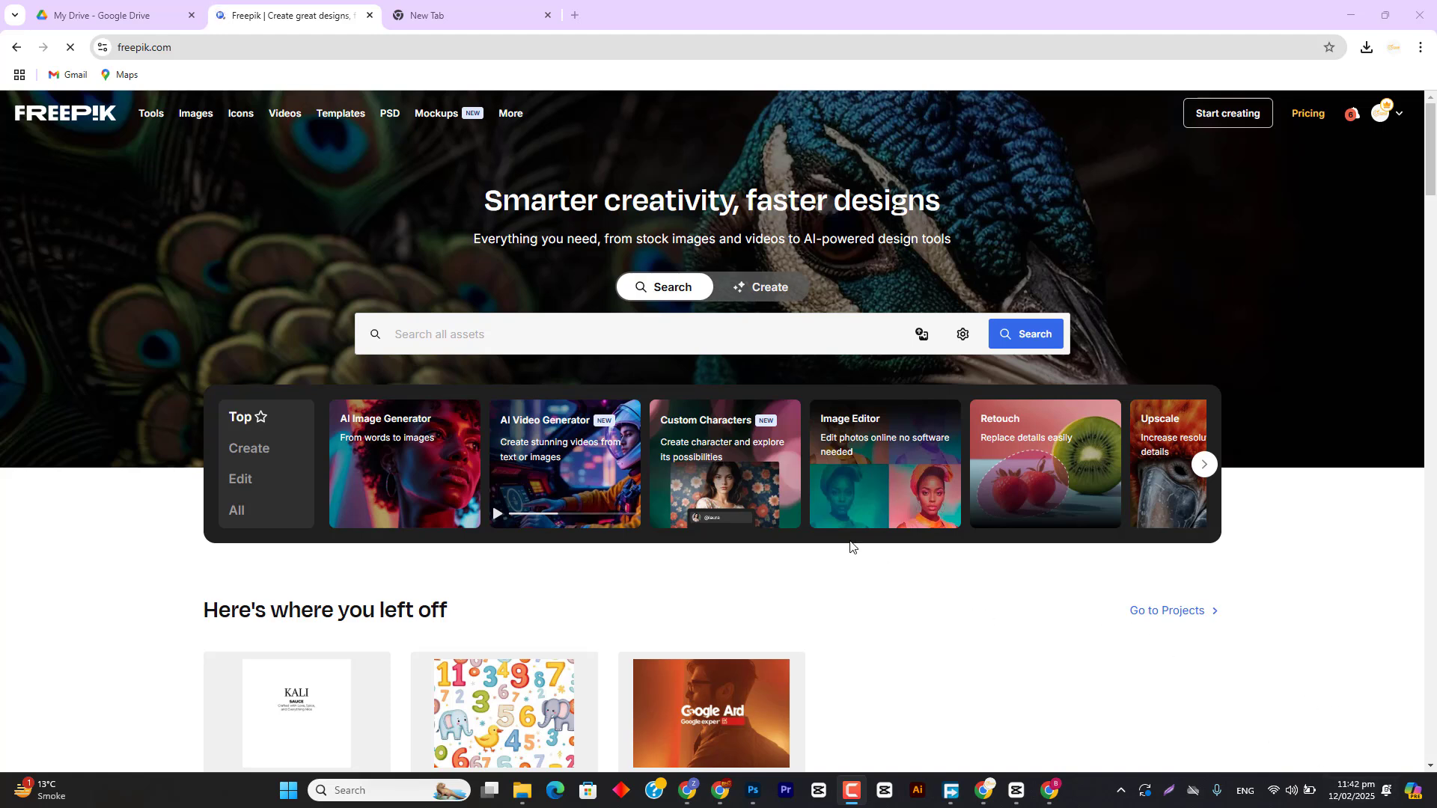
Step: Search all Freepik assets for "poster"
{"action": "left_click", "coordinate": [571, 328]}
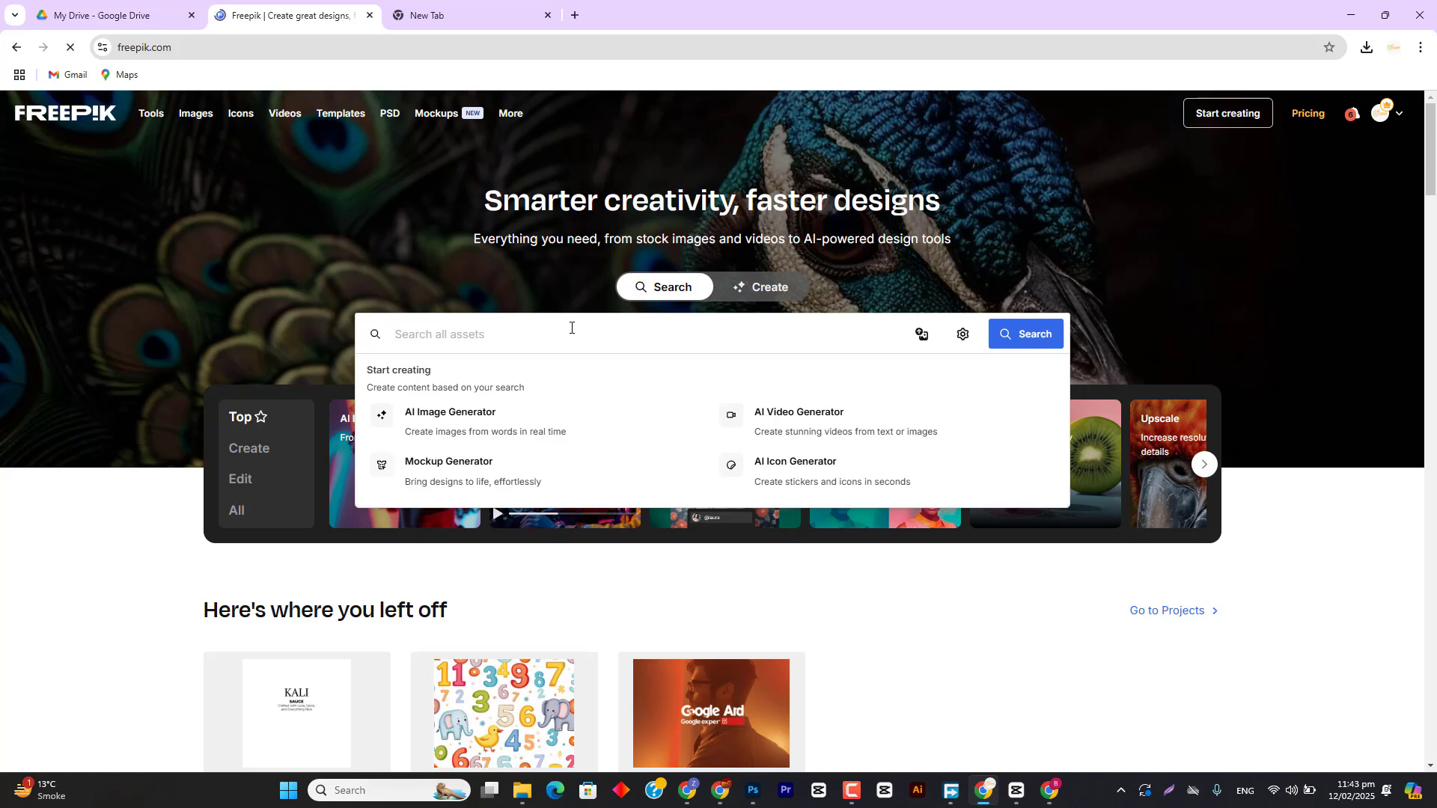
{"action": "type", "text": "poster"}
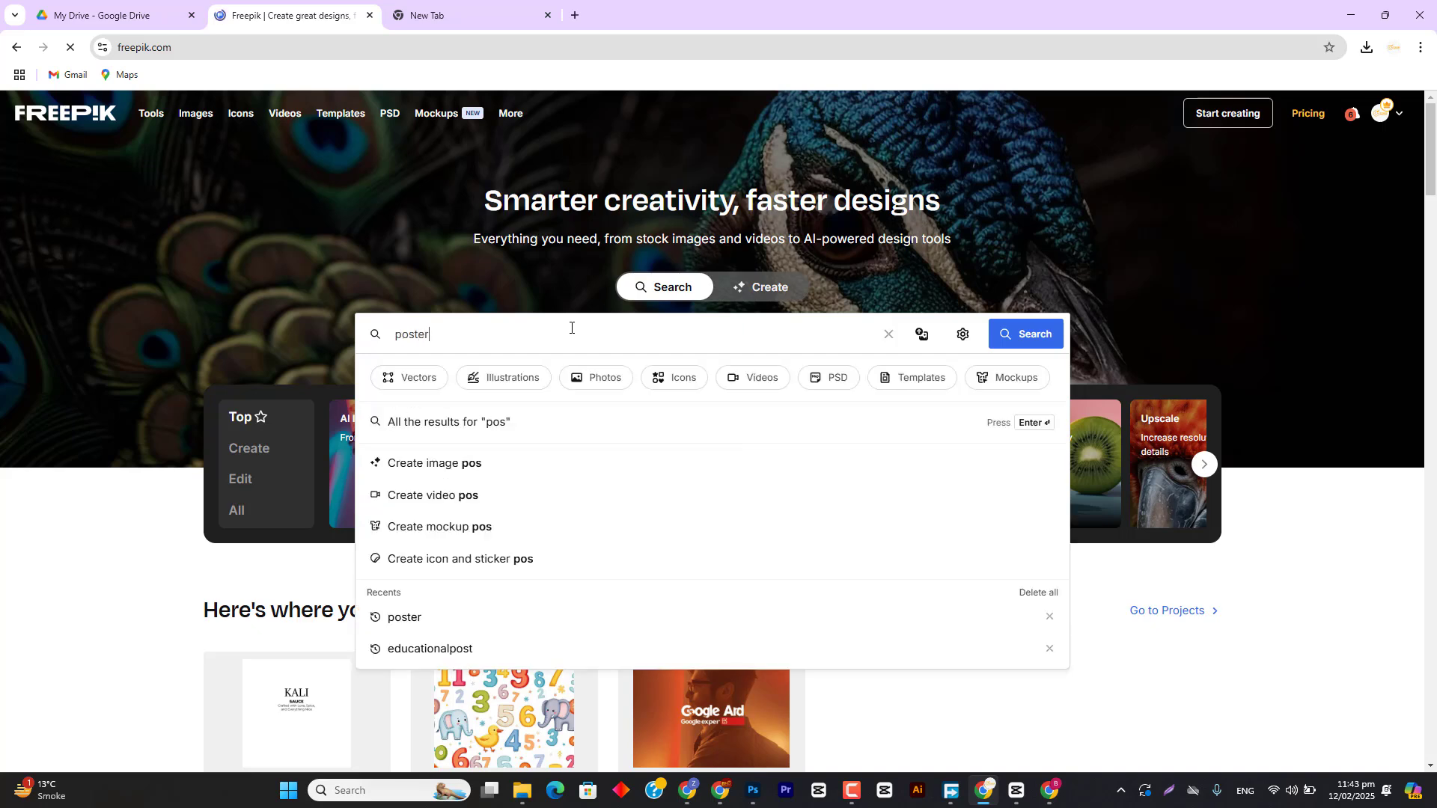
{"action": "key", "text": "Return"}
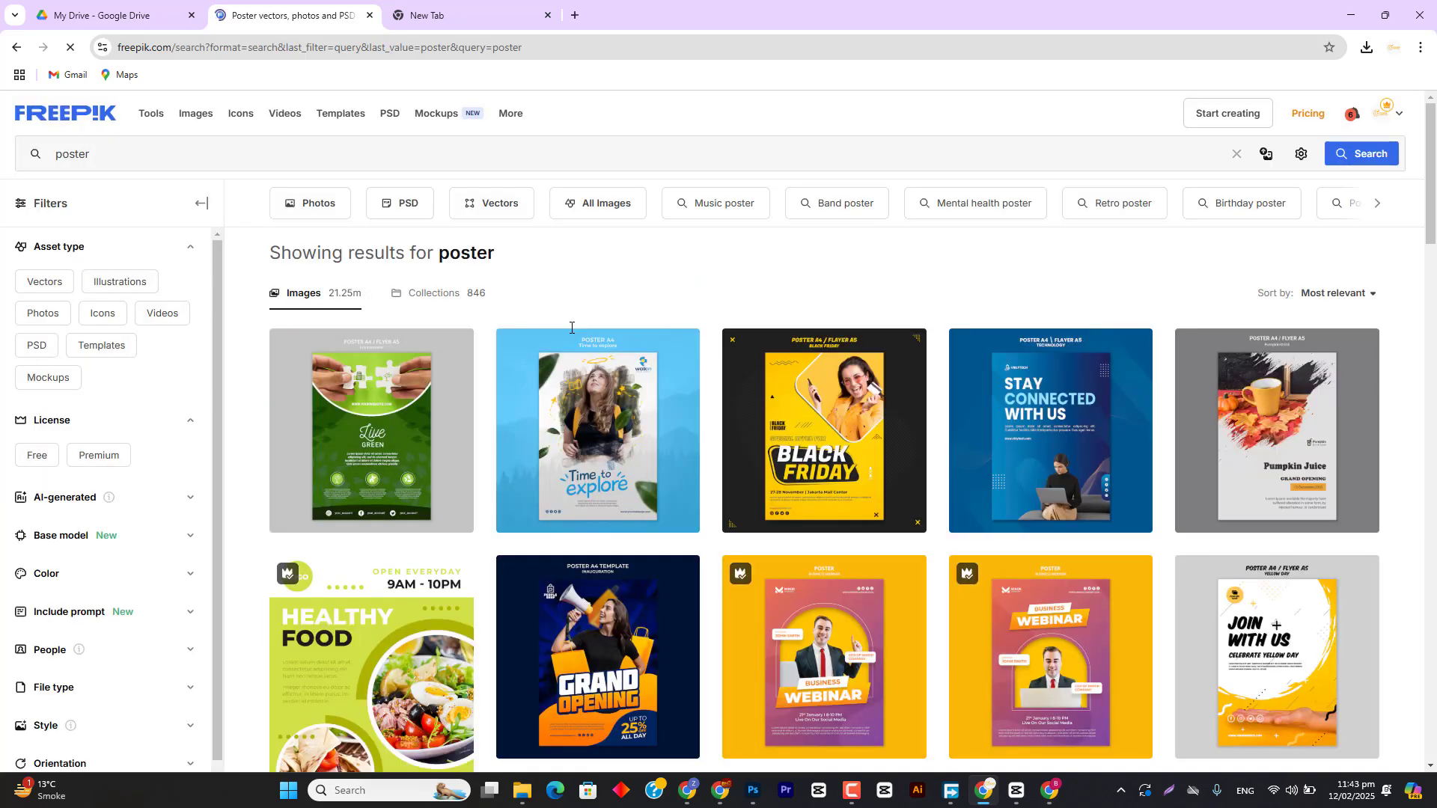
Step: Look through the poster search results for a colourful template with circular graphic elements
{"action": "key", "text": "ctrl+plus"}
{"action": "key", "text": "ctrl+plus"}
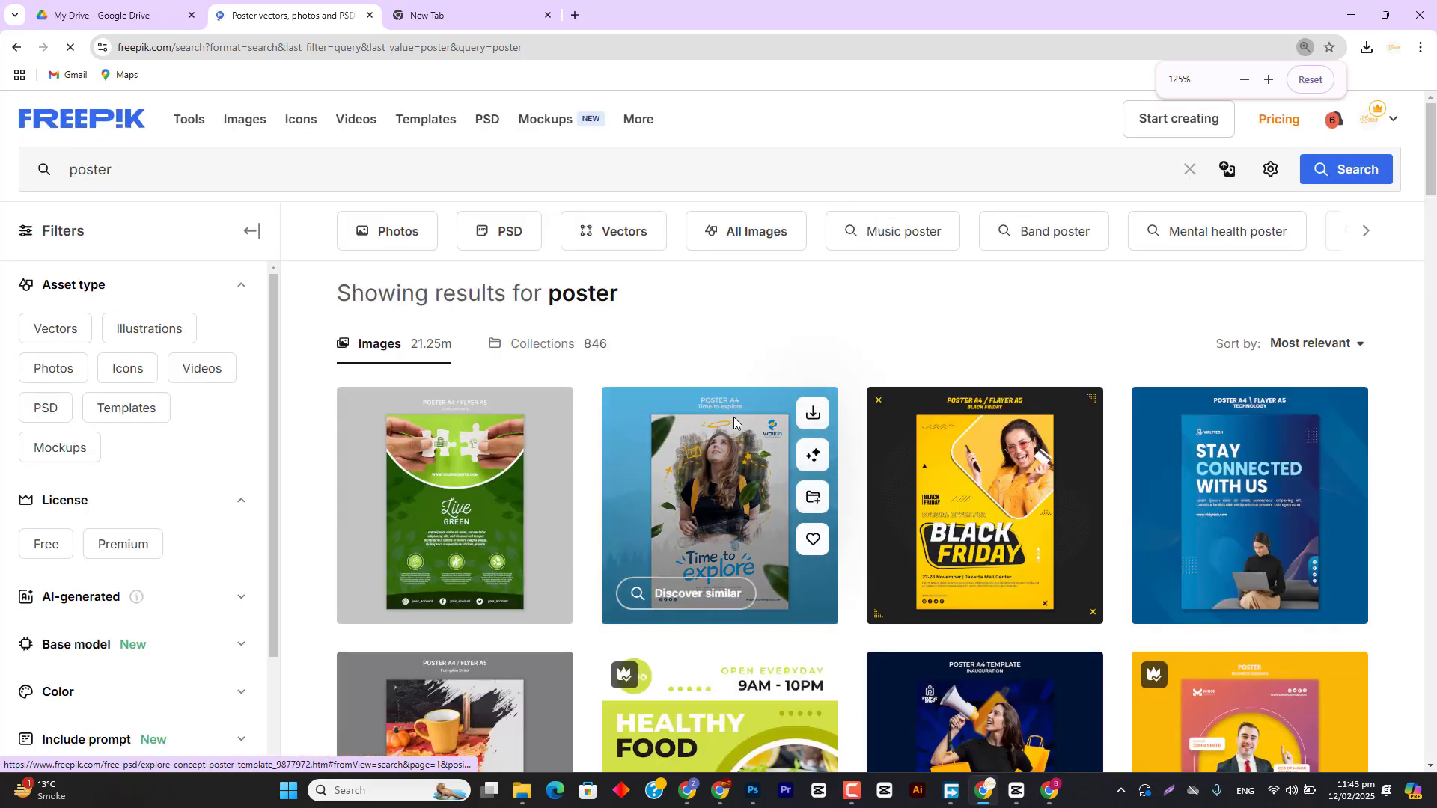
{"action": "scroll", "coordinate": [736, 425], "scroll_direction": "down", "scroll_amount": 3}
{"action": "scroll", "coordinate": [736, 425], "scroll_direction": "up", "scroll_amount": 3}
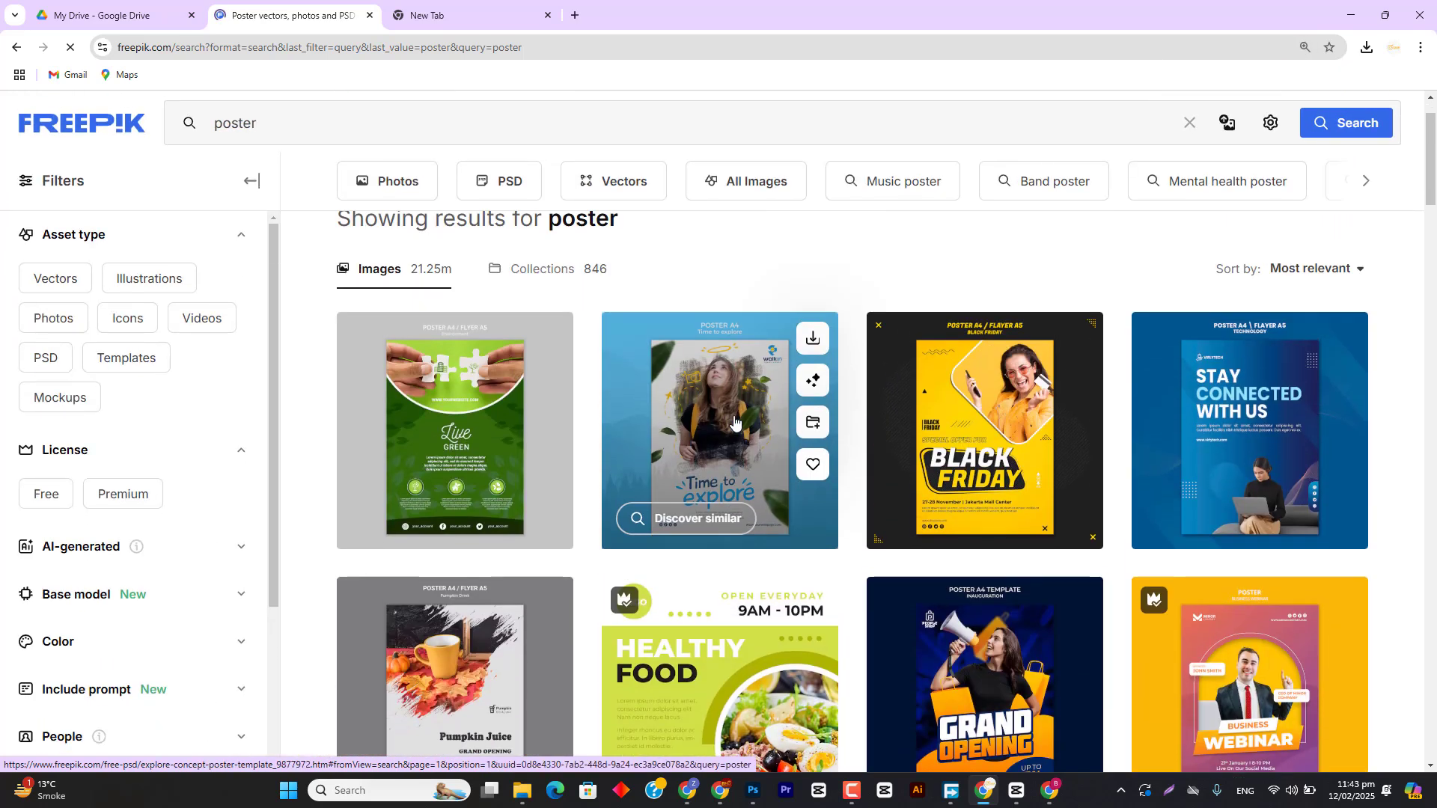
{"action": "scroll", "coordinate": [736, 424], "scroll_direction": "down", "scroll_amount": 3}
{"action": "scroll", "coordinate": [734, 420], "scroll_direction": "down", "scroll_amount": 4}
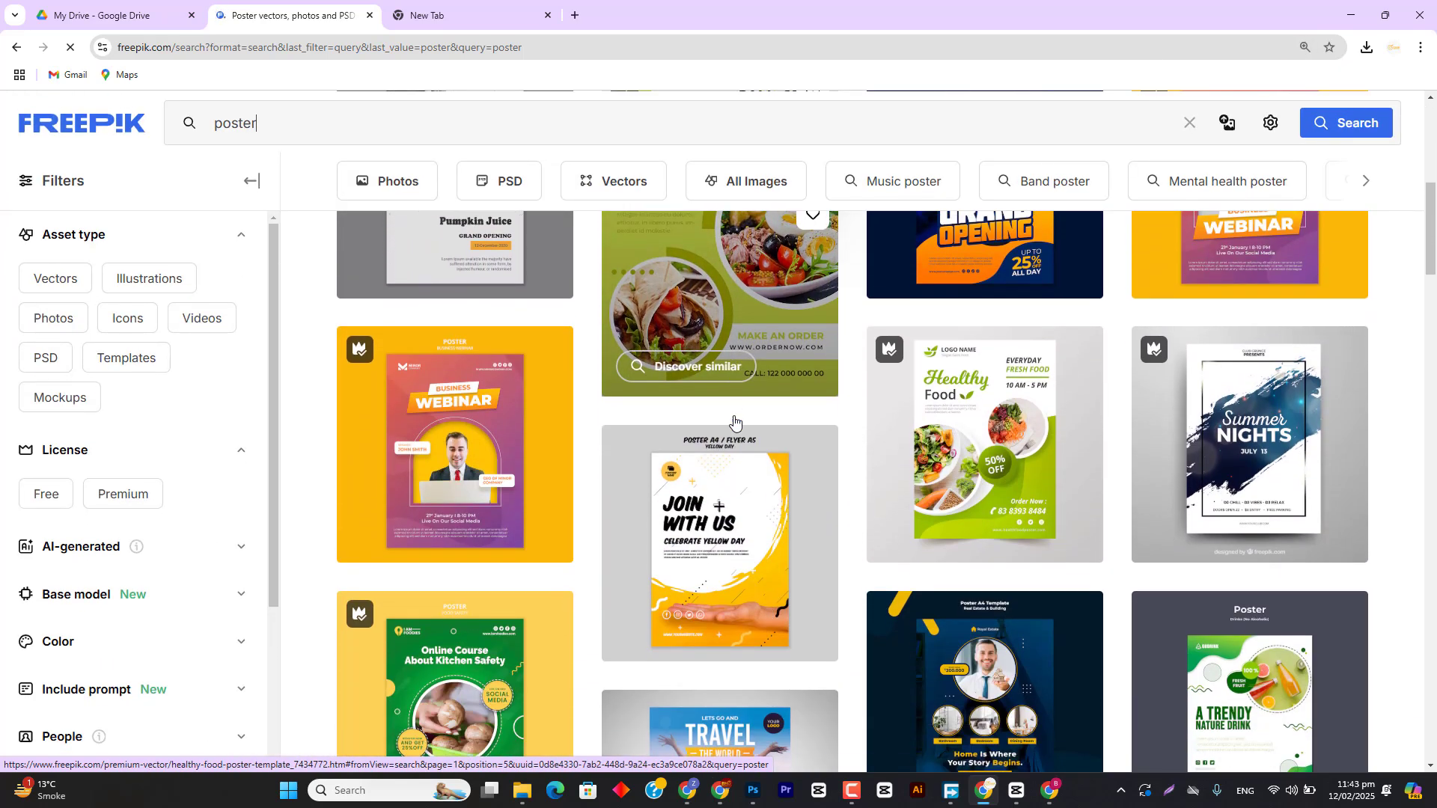
{"action": "scroll", "coordinate": [734, 416], "scroll_direction": "down", "scroll_amount": 2}
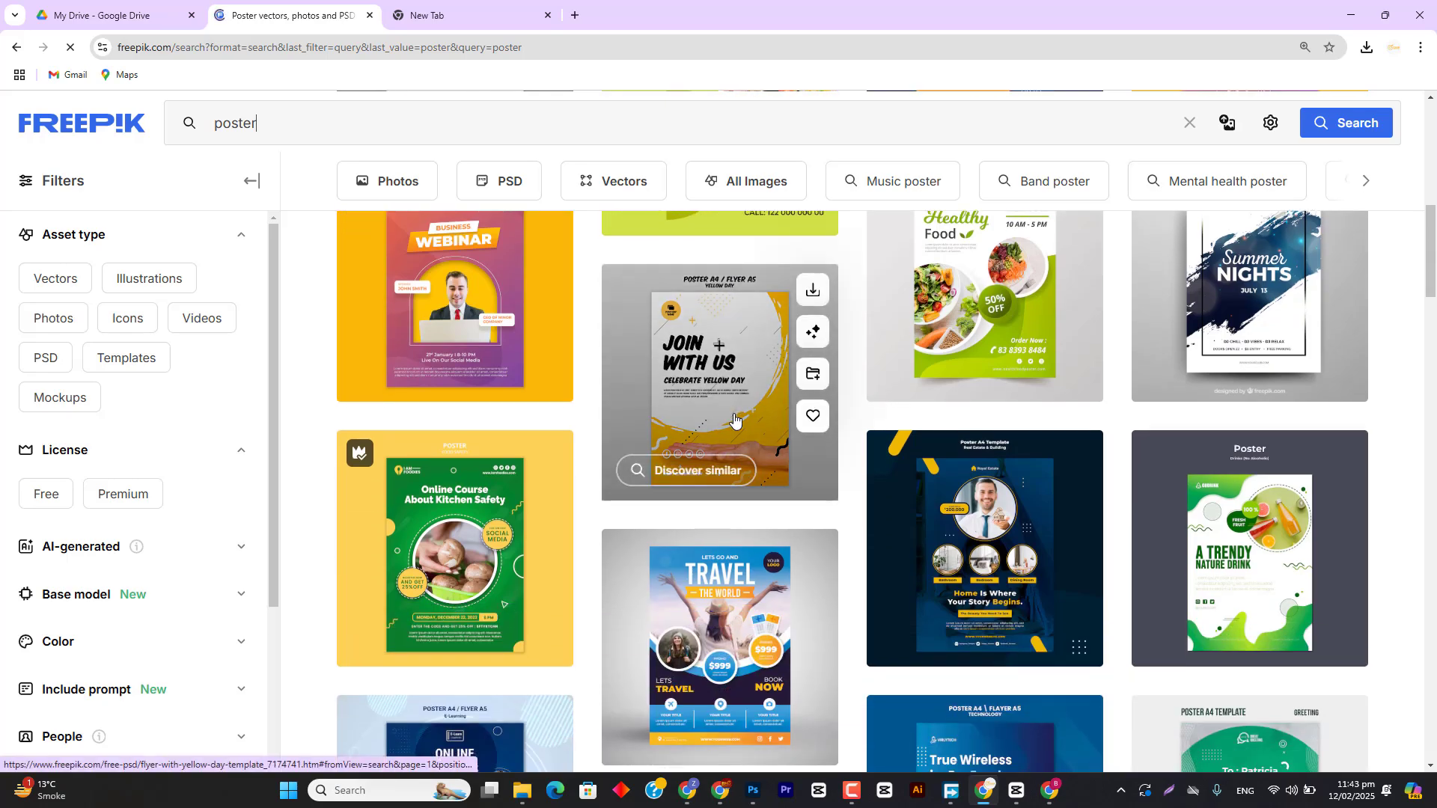
{"action": "scroll", "coordinate": [733, 419], "scroll_direction": "down", "scroll_amount": 2}
{"action": "scroll", "coordinate": [735, 421], "scroll_direction": "down", "scroll_amount": 10}
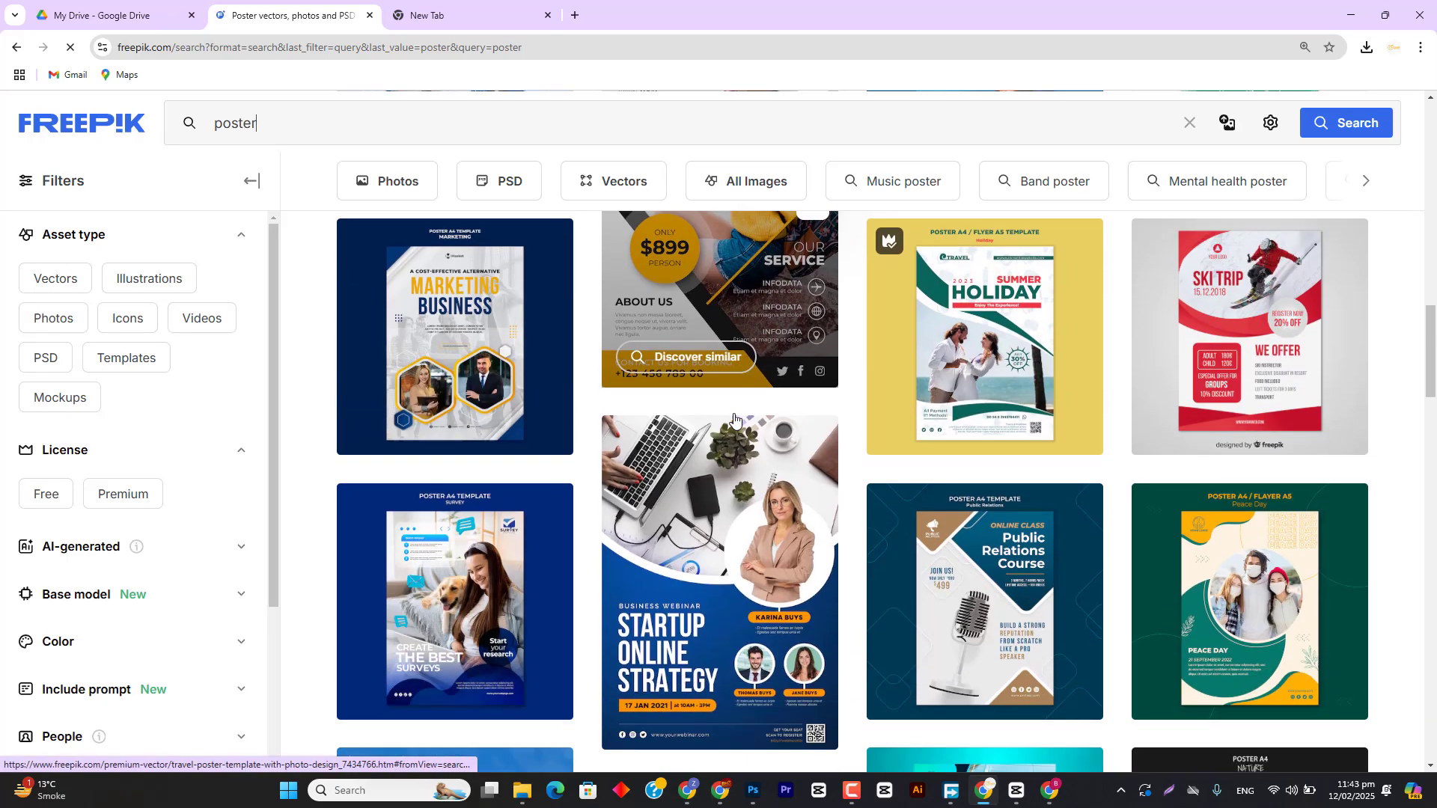
{"action": "scroll", "coordinate": [734, 421], "scroll_direction": "down", "scroll_amount": 6}
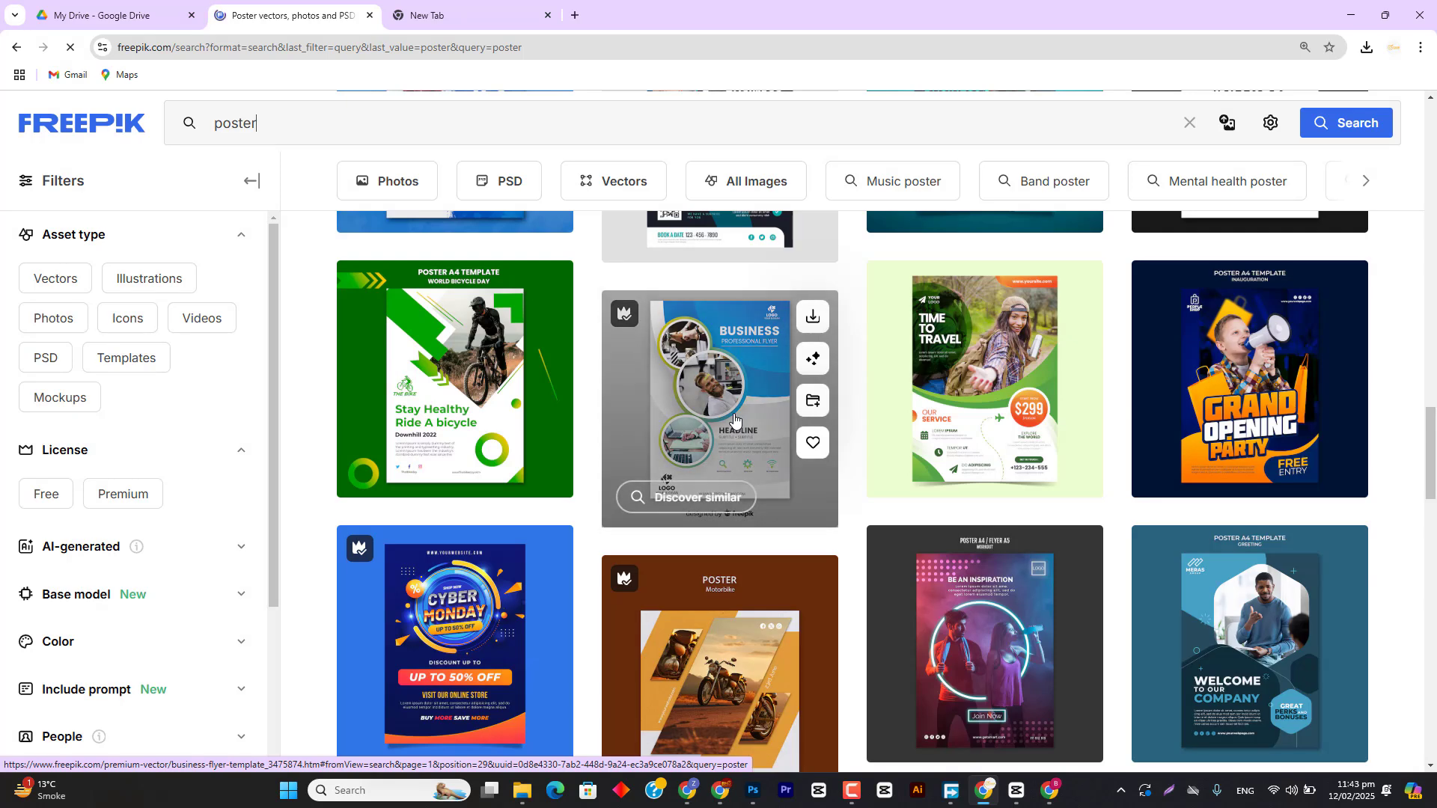
{"action": "scroll", "coordinate": [734, 420], "scroll_direction": "down", "scroll_amount": 3}
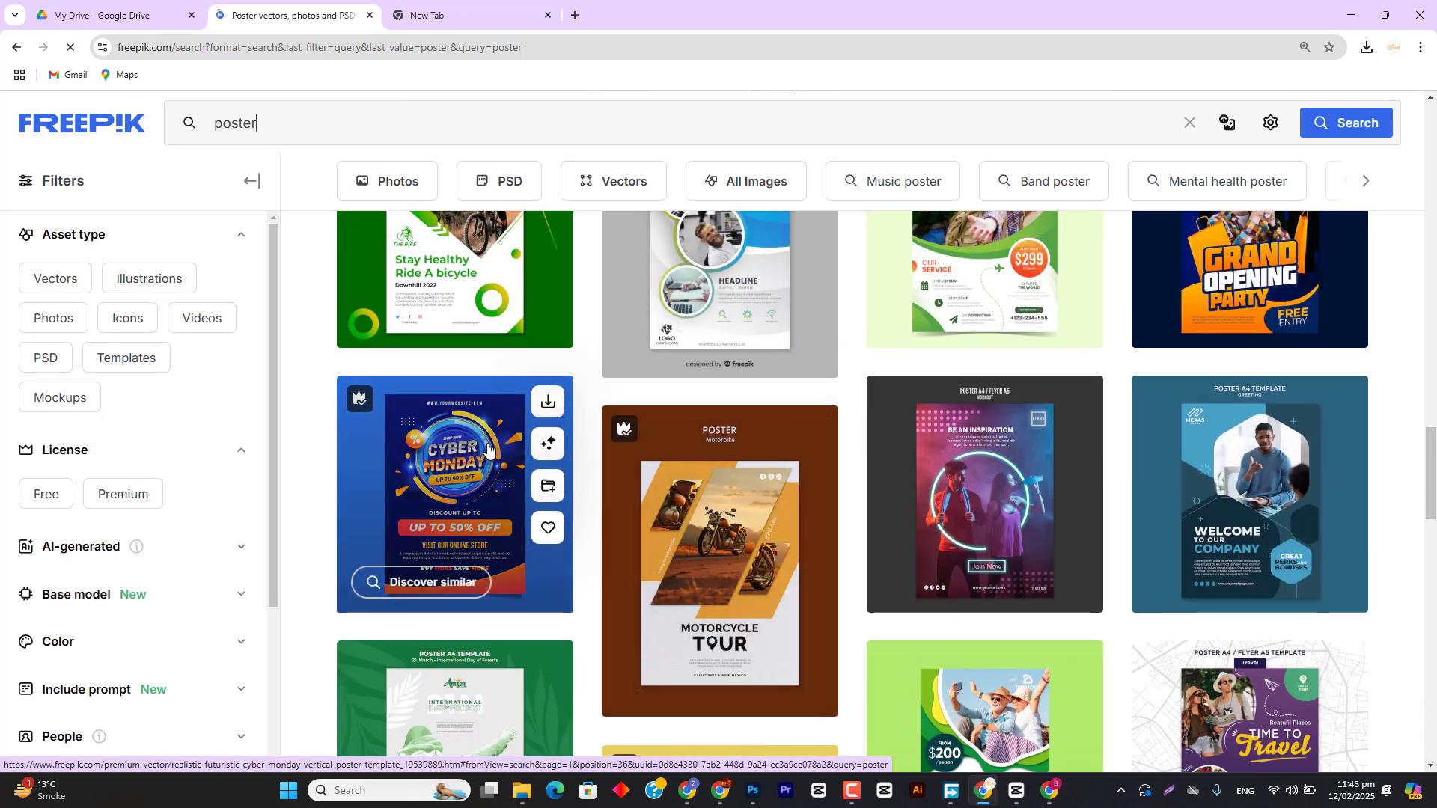
Step: Open the blue Cyber Monday vertical poster template, download it and close its preview
{"action": "left_click", "coordinate": [491, 460]}
{"action": "scroll", "coordinate": [886, 421], "scroll_direction": "down", "scroll_amount": 1}
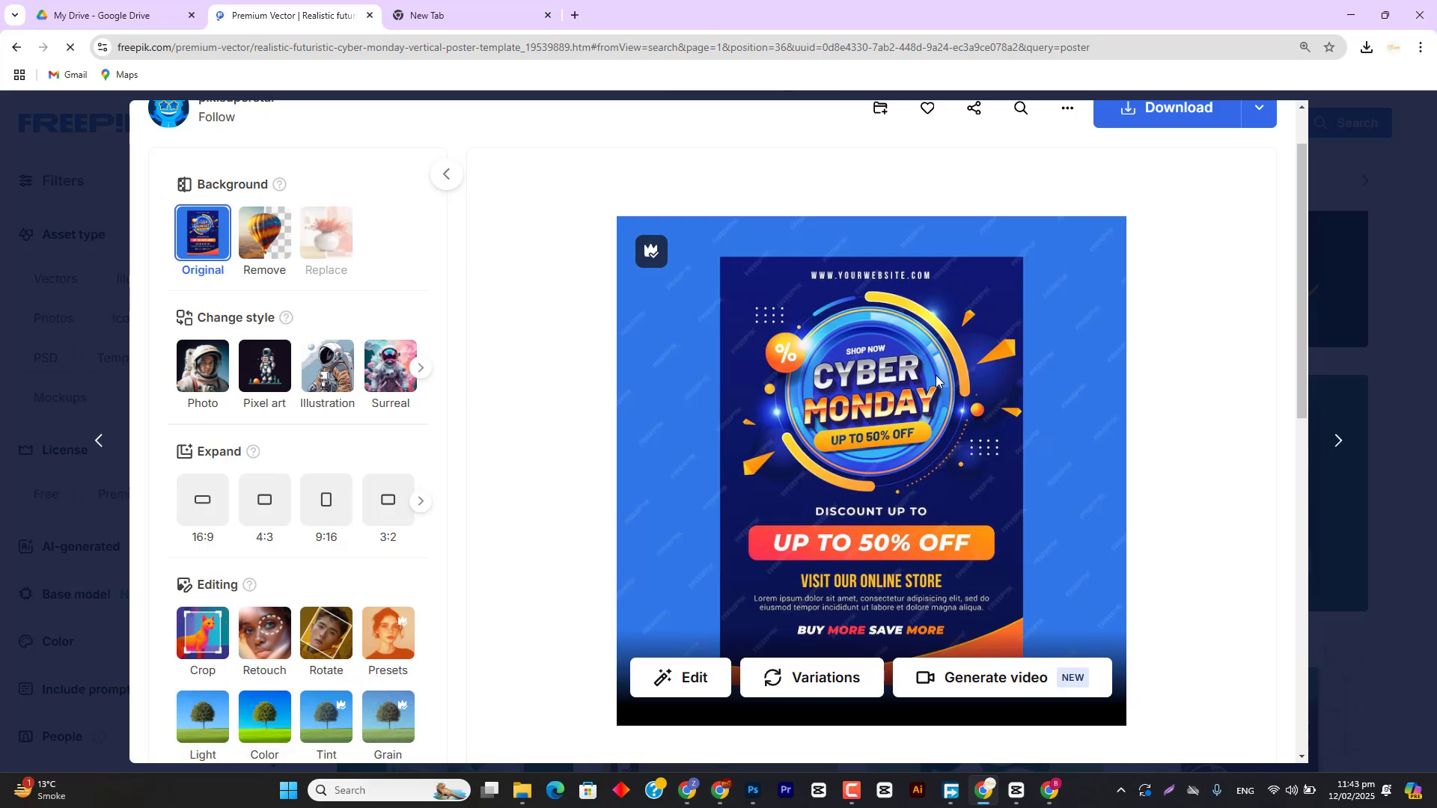
{"action": "scroll", "coordinate": [939, 381], "scroll_direction": "down", "scroll_amount": 2}
{"action": "scroll", "coordinate": [1013, 294], "scroll_direction": "up", "scroll_amount": 1}
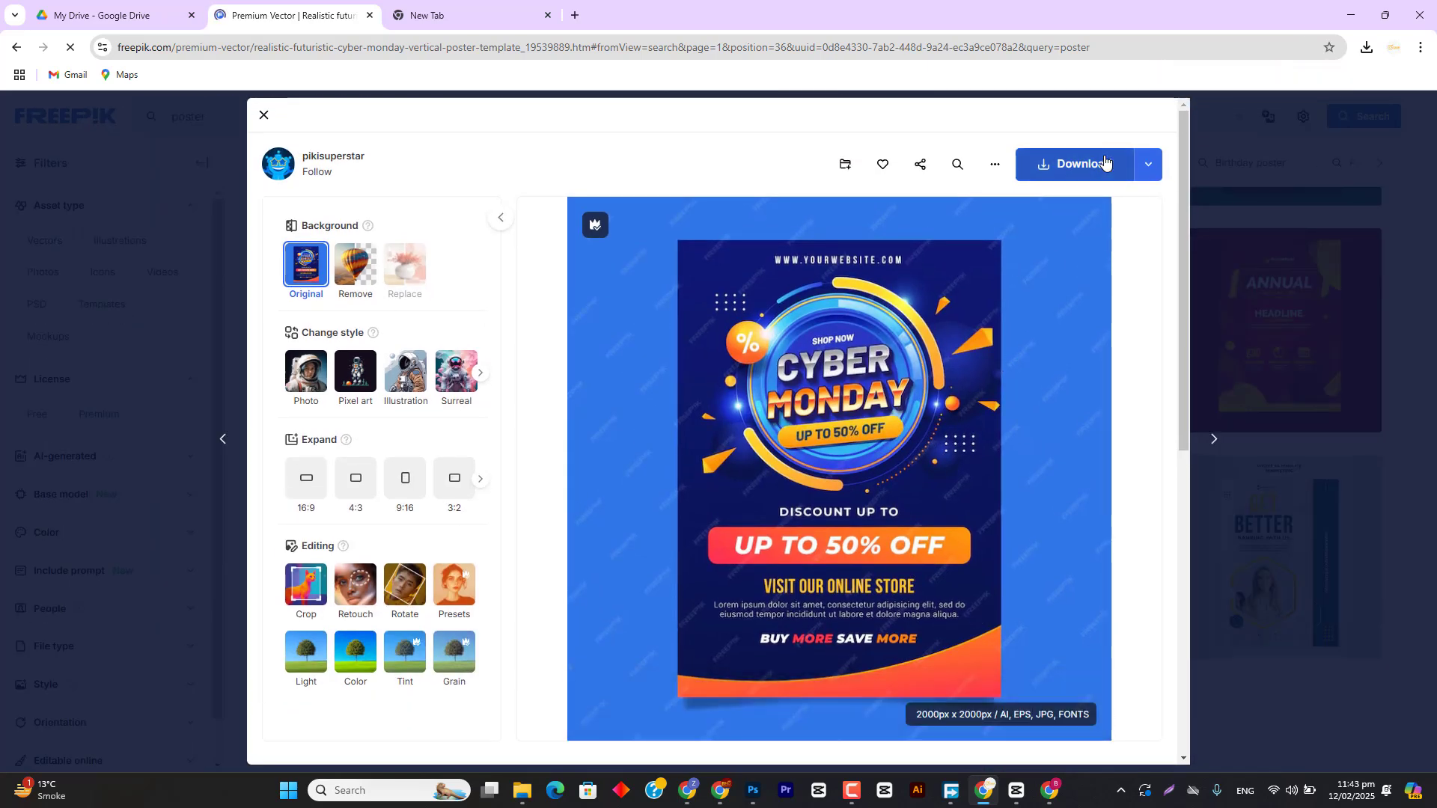
{"action": "left_click", "coordinate": [1105, 162]}
{"action": "left_click", "coordinate": [1150, 218]}
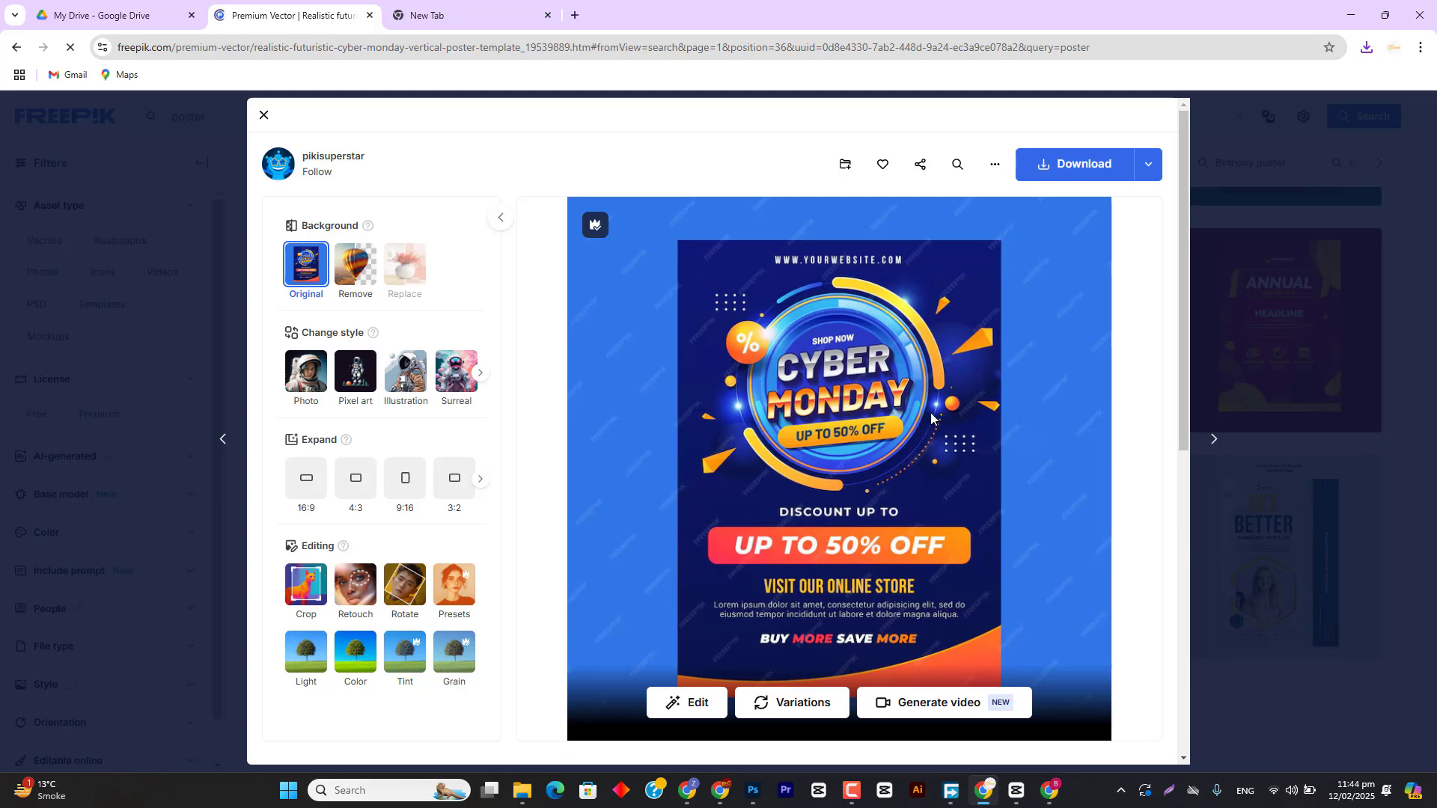
{"action": "left_click", "coordinate": [1227, 277]}
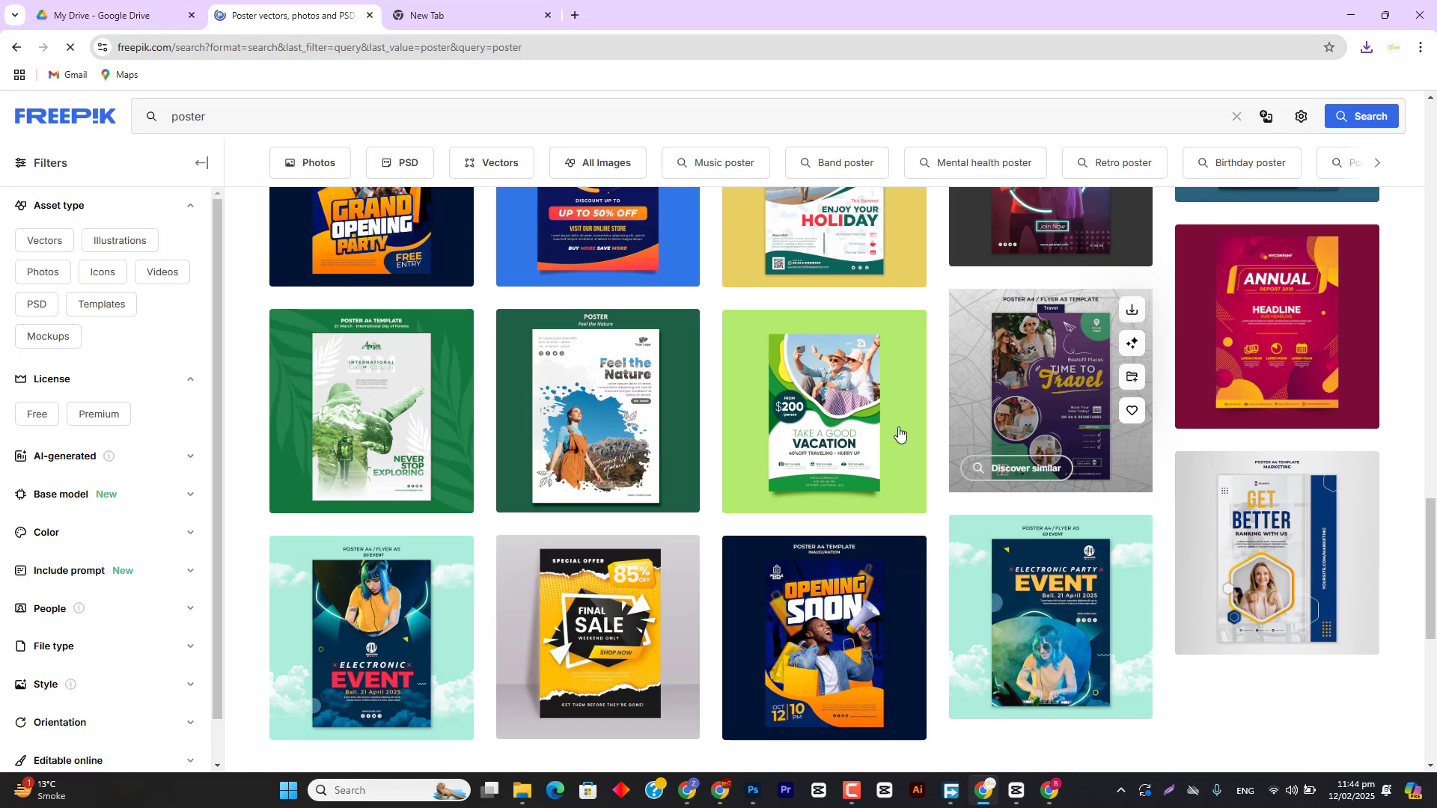
Step: Locate the downloaded Cyber Monday poster archive in File Explorer and extract it into its own folder in Downloads
{"action": "scroll", "coordinate": [896, 435], "scroll_direction": "down", "scroll_amount": 4}
{"action": "scroll", "coordinate": [896, 434], "scroll_direction": "up", "scroll_amount": 10}
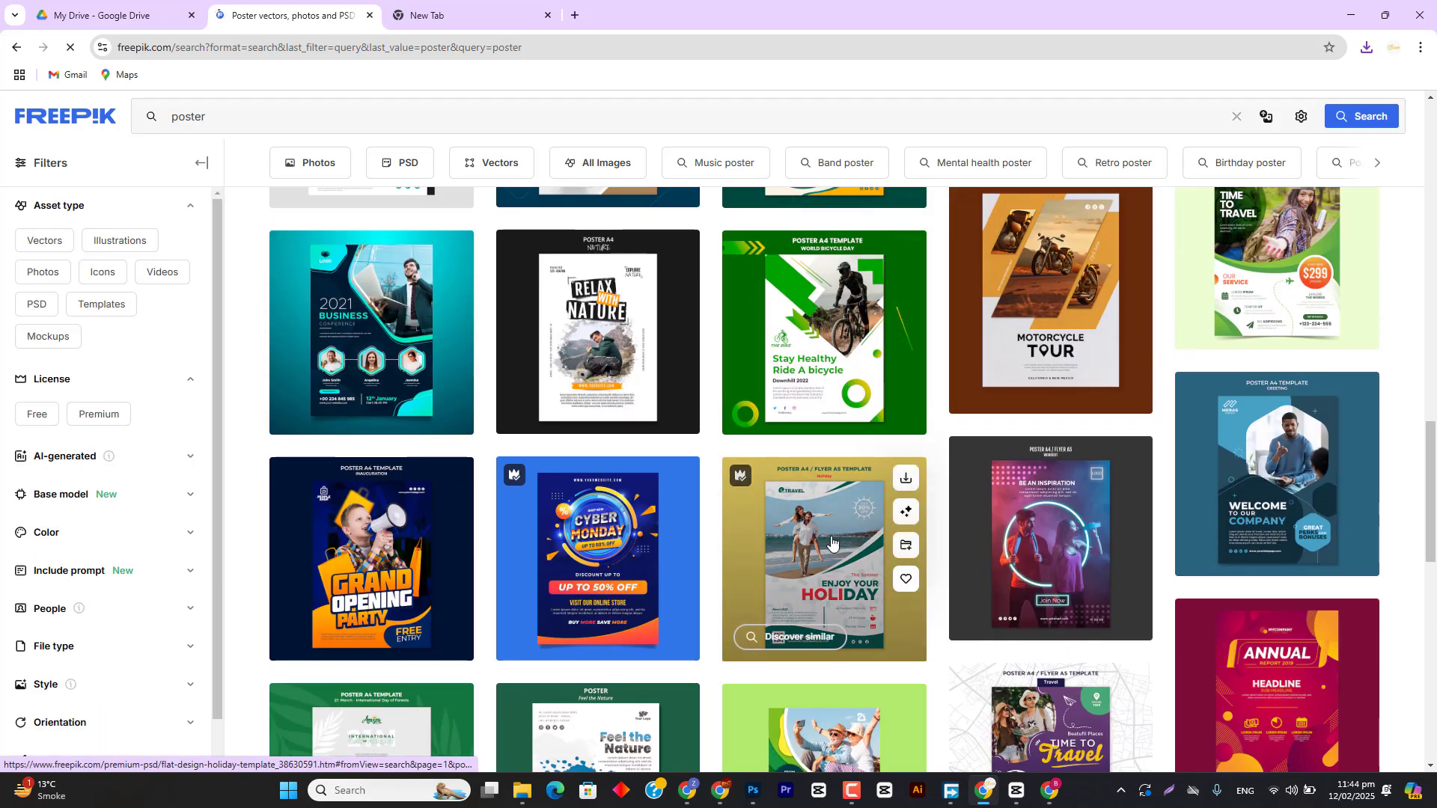
{"action": "left_click", "coordinate": [1365, 48]}
{"action": "left_click", "coordinate": [1331, 112]}
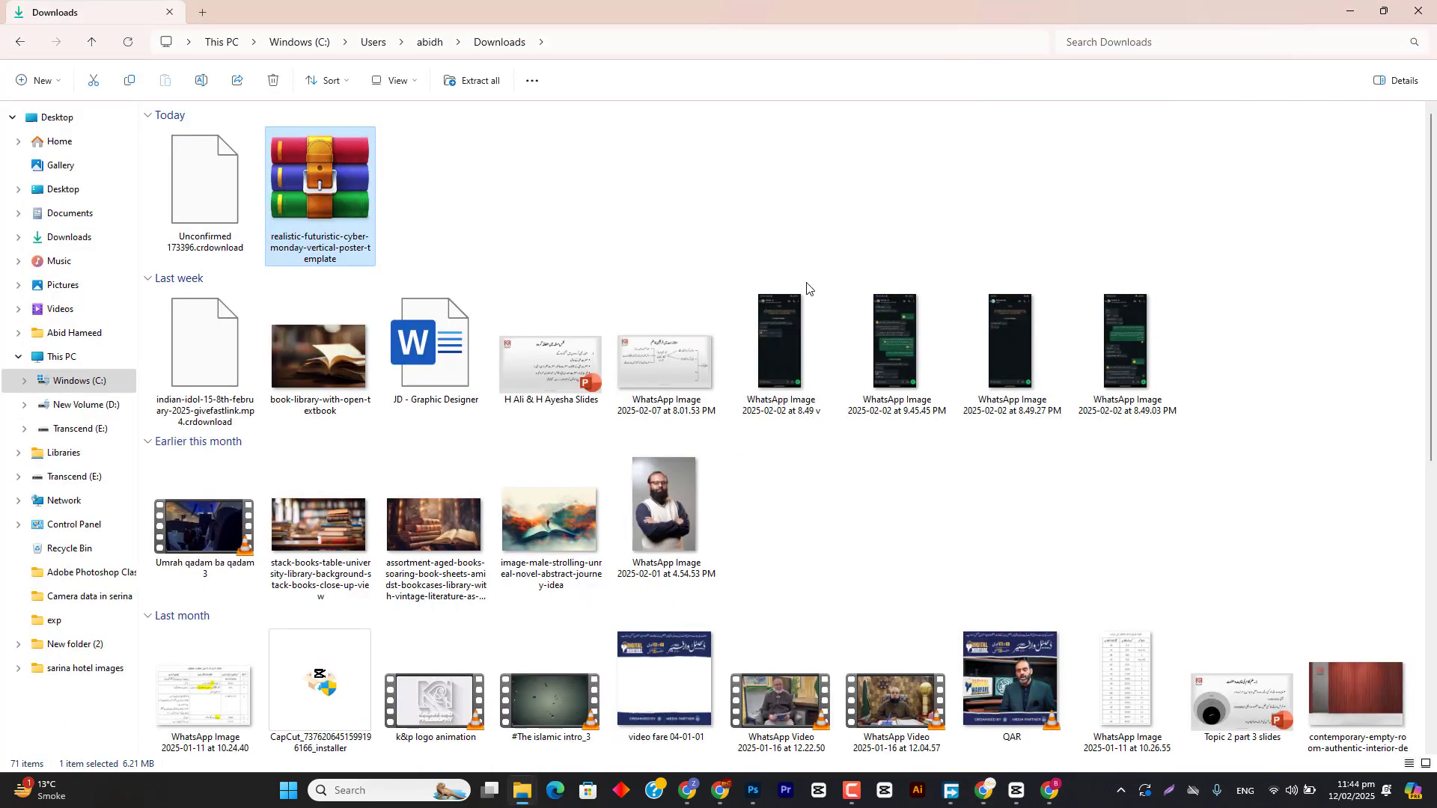
{"action": "right_click", "coordinate": [355, 197]}
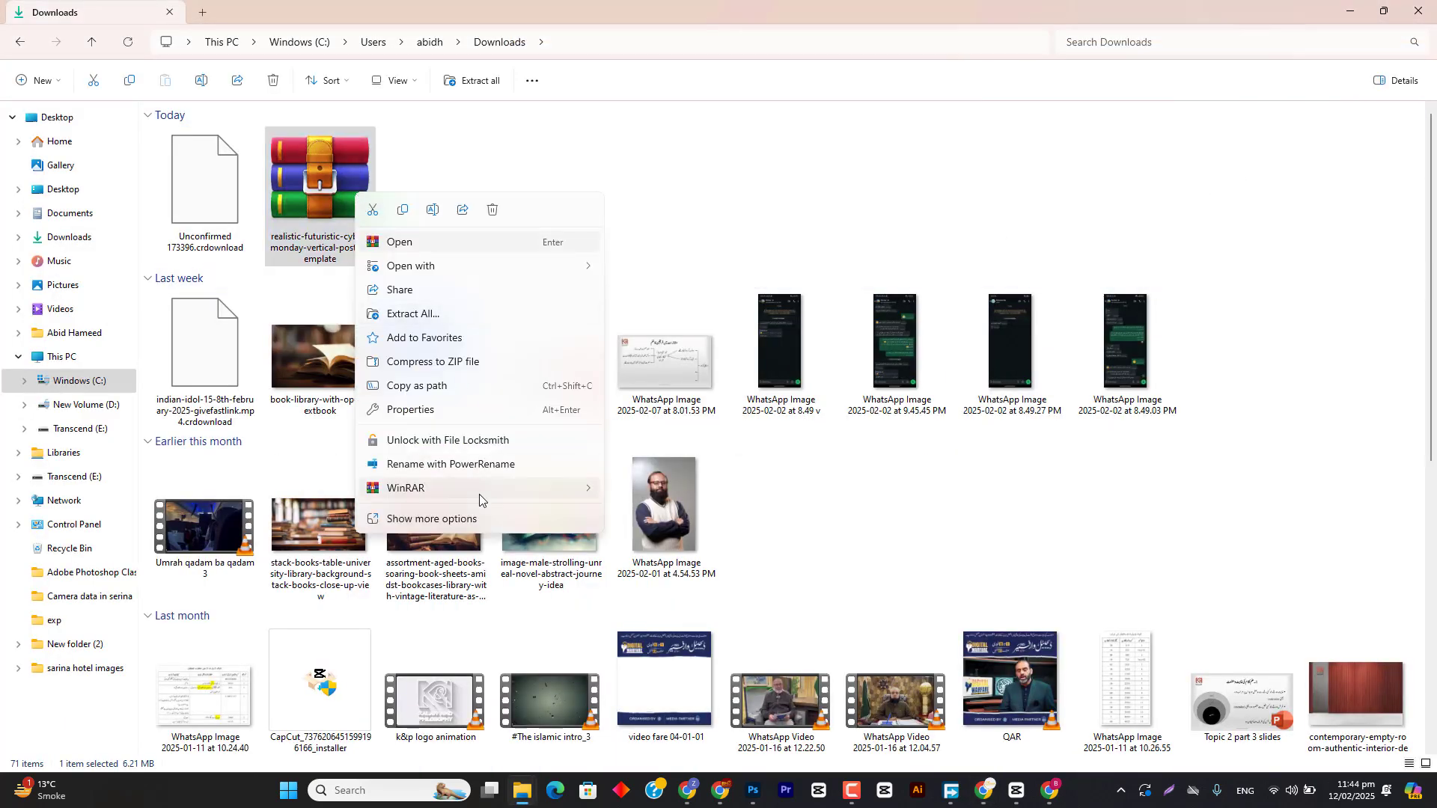
{"action": "mouse_move", "coordinate": [498, 493]}
{"action": "left_click", "coordinate": [640, 538]}
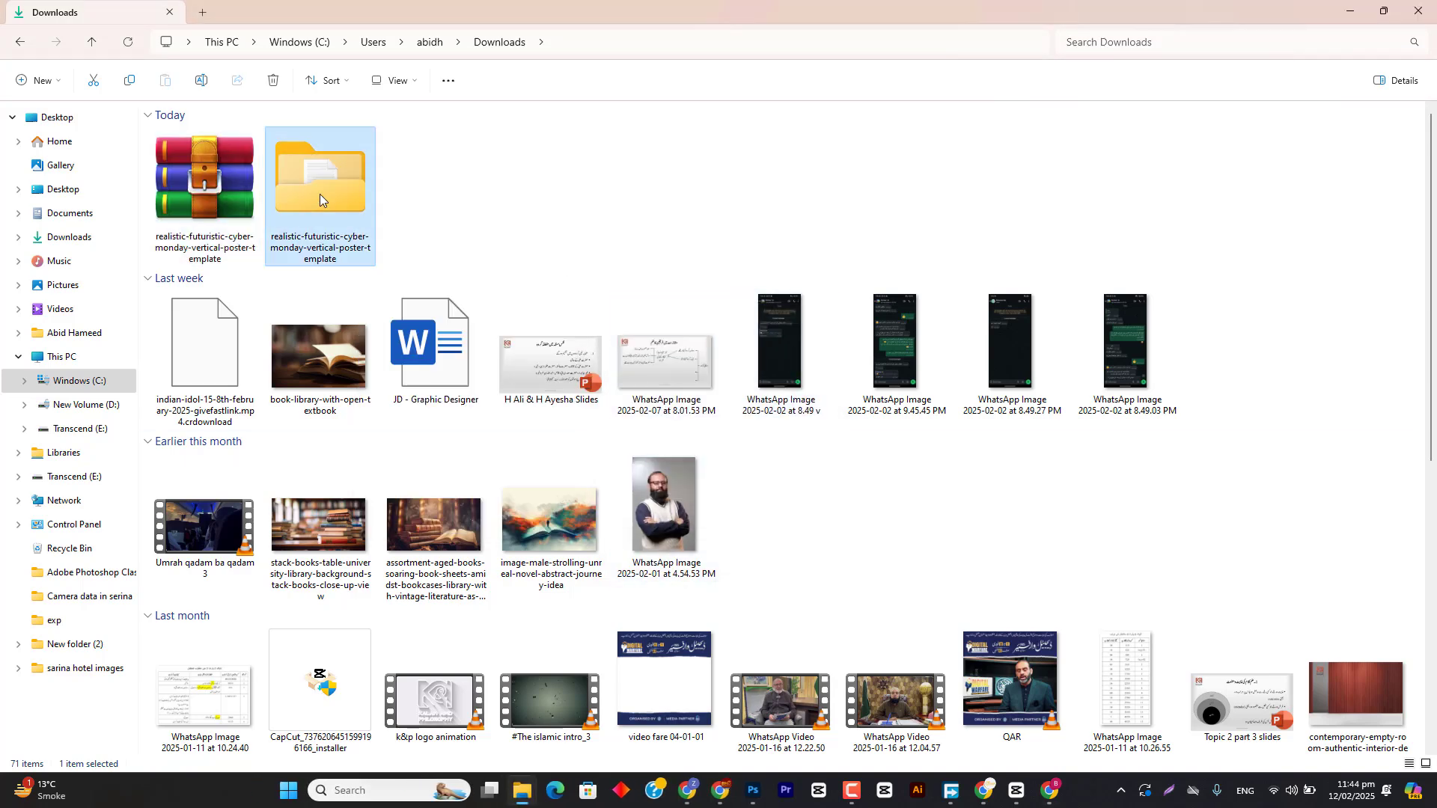
Step: Open the poster image 6096153.jpg from the extracted folder in Photoshop
{"action": "double_click", "coordinate": [320, 195]}
{"action": "left_click", "coordinate": [188, 180]}
{"action": "left_click_drag", "start_coordinate": [188, 181], "coordinate": [606, 93]}
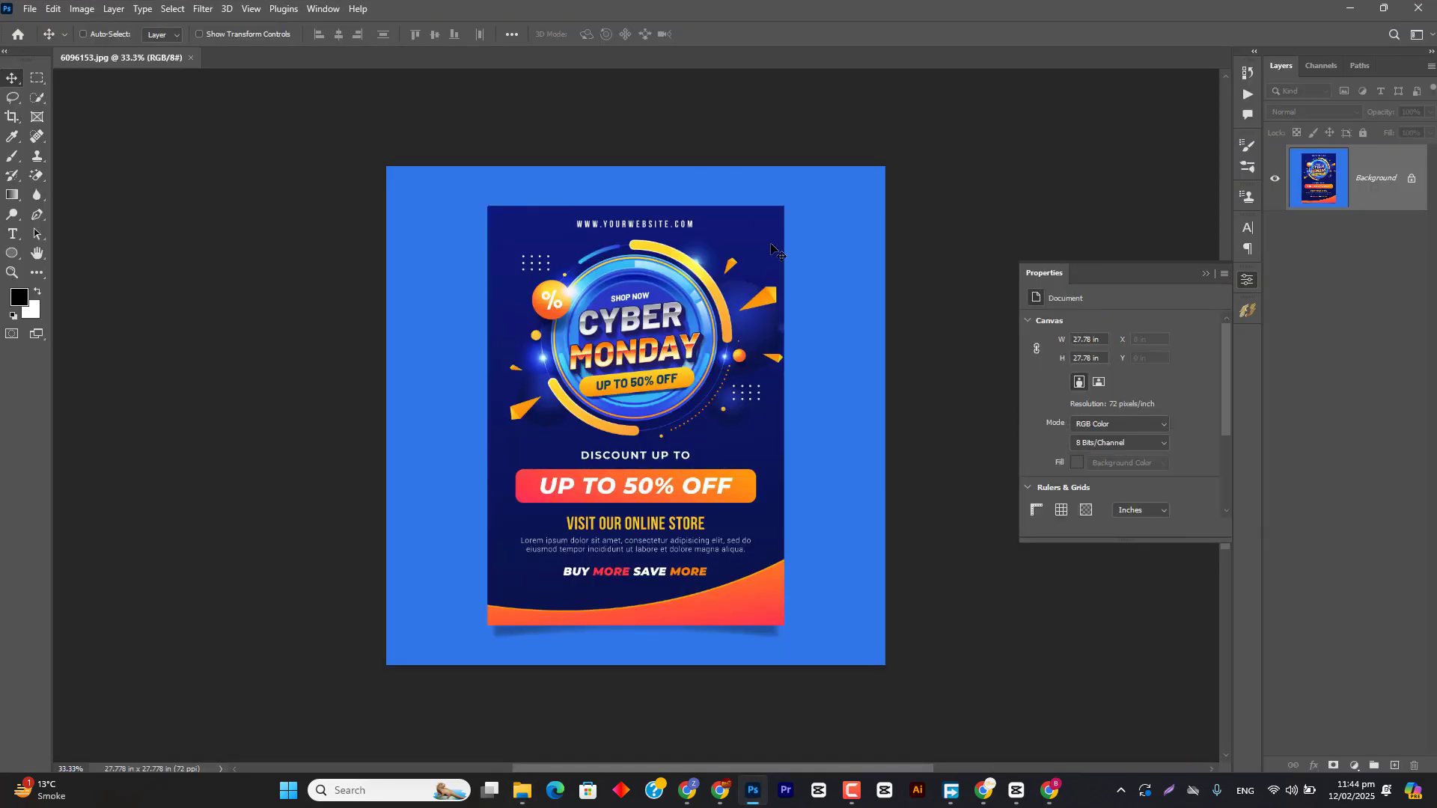
Step: Draw a black-filled circle about 654 px in diameter over the poster's round Cyber Monday badge on a new layer
{"action": "scroll", "coordinate": [758, 335], "scroll_direction": "up", "scroll_amount": 5}
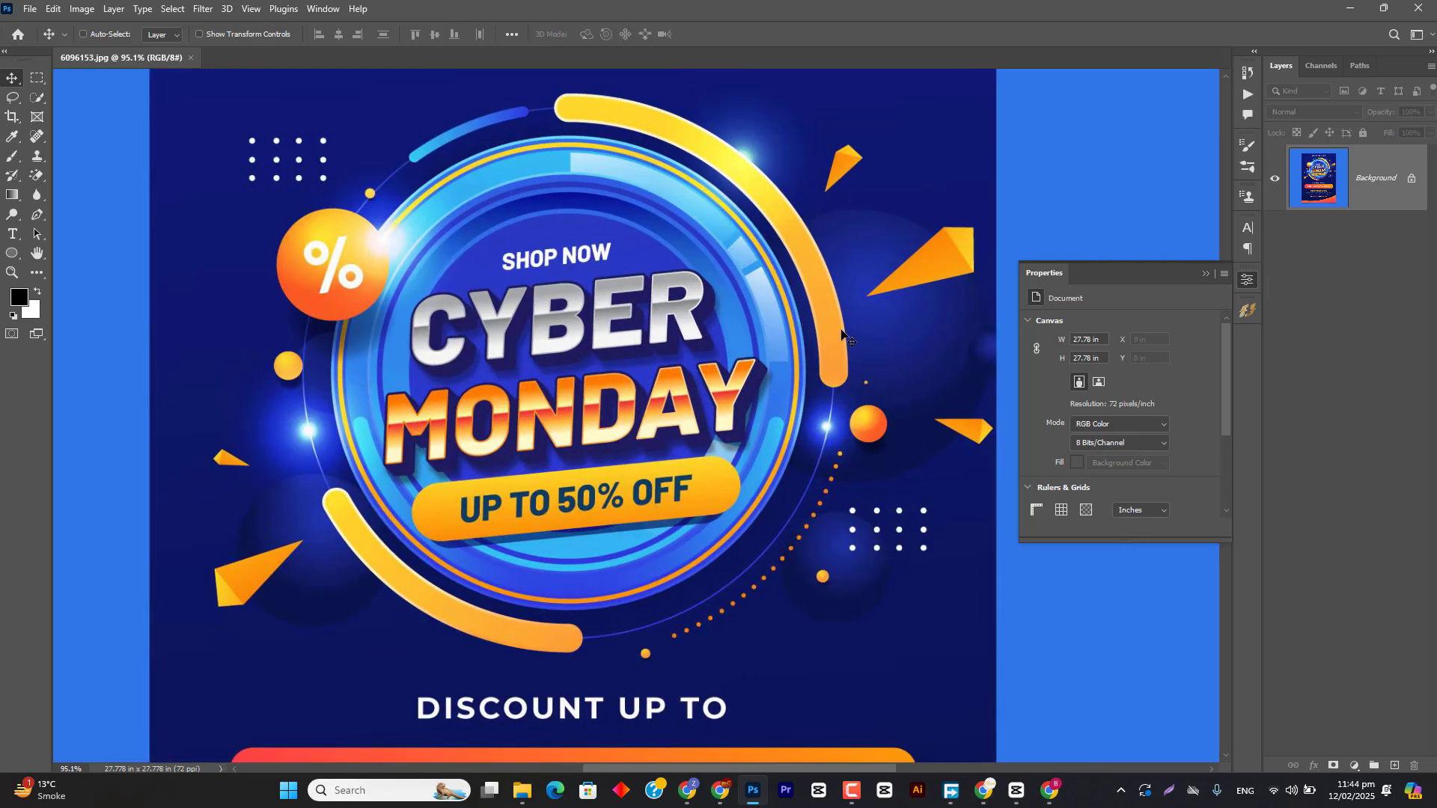
{"action": "scroll", "coordinate": [582, 194], "scroll_direction": "up", "scroll_amount": 2}
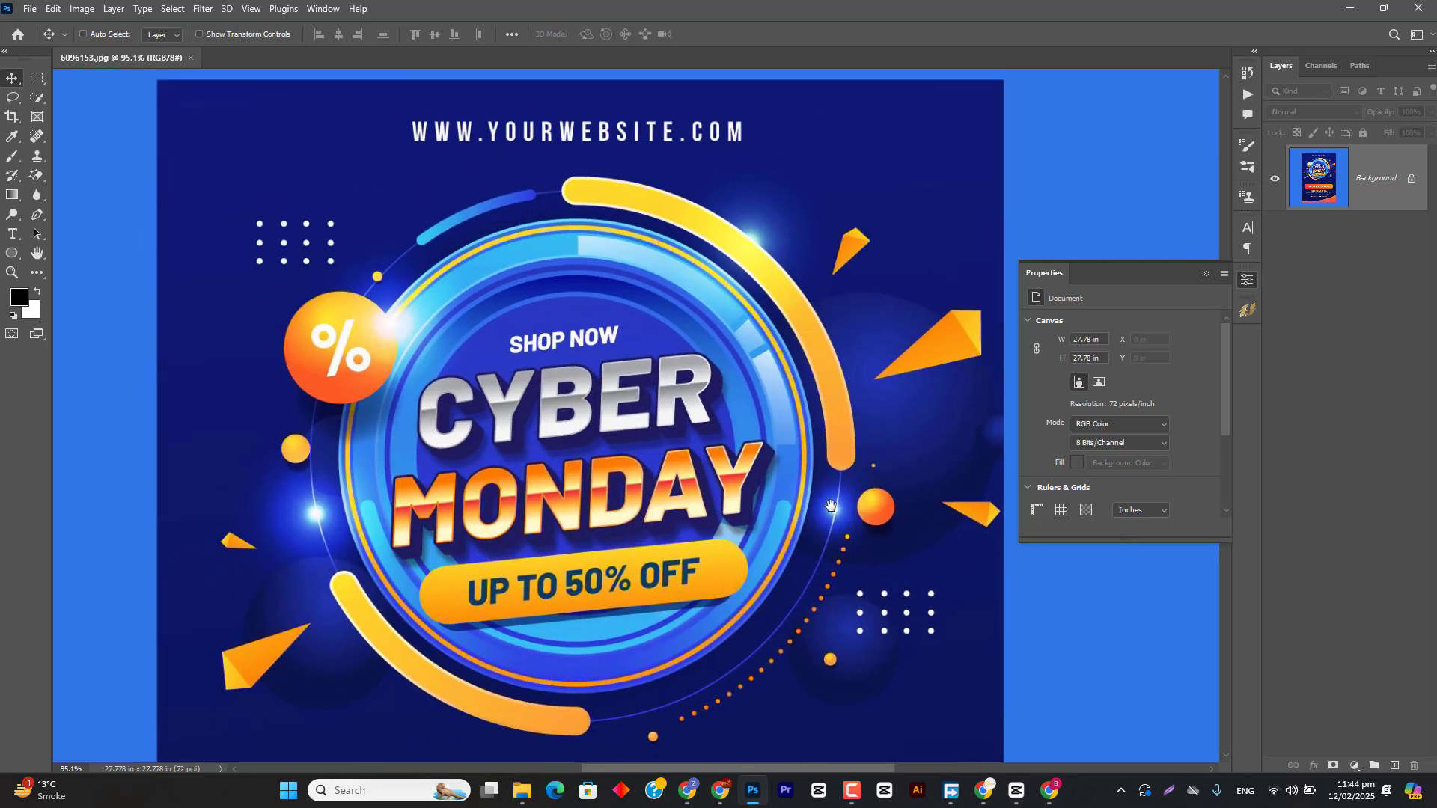
{"action": "scroll", "coordinate": [834, 509], "scroll_direction": "down", "scroll_amount": 3}
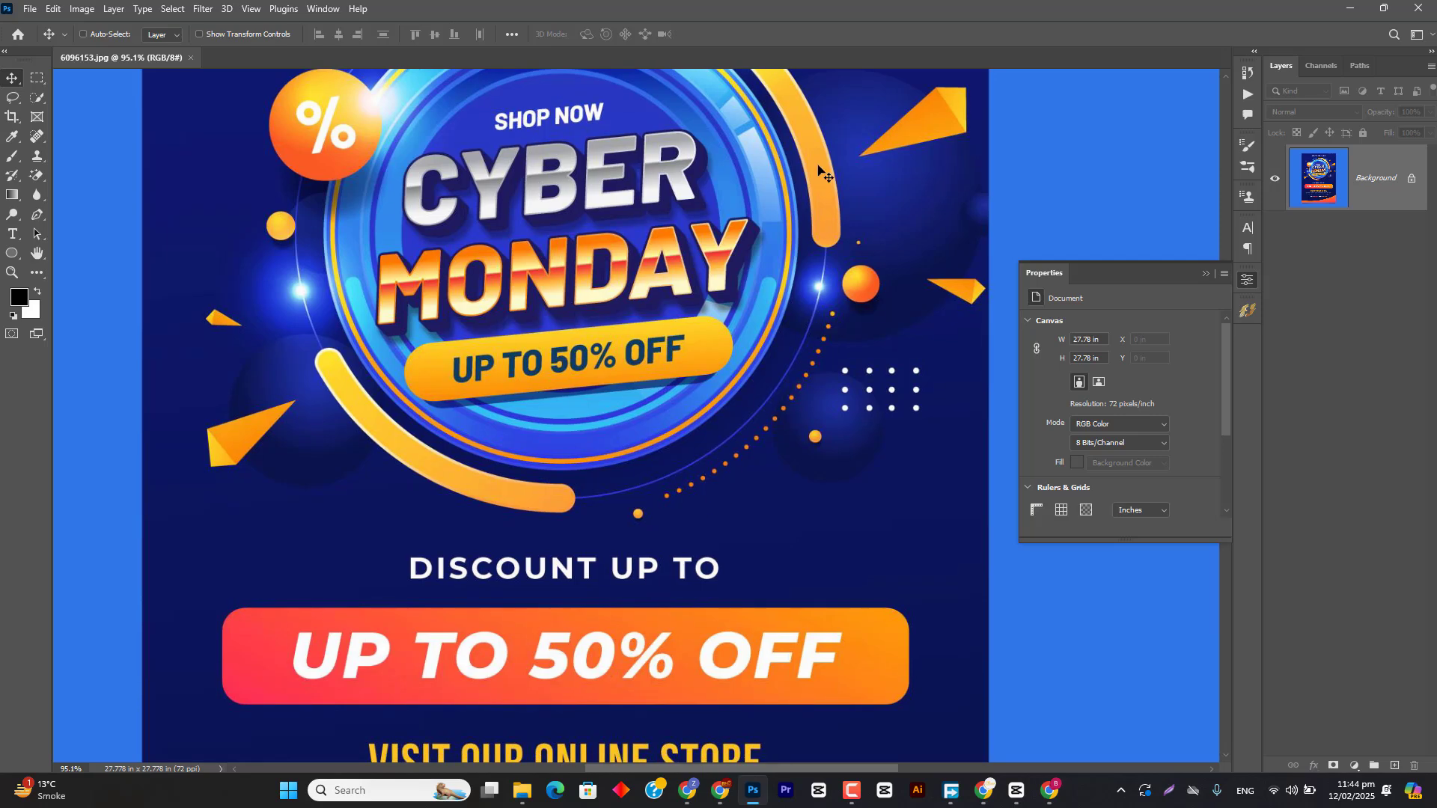
{"action": "scroll", "coordinate": [748, 210], "scroll_direction": "up", "scroll_amount": 3}
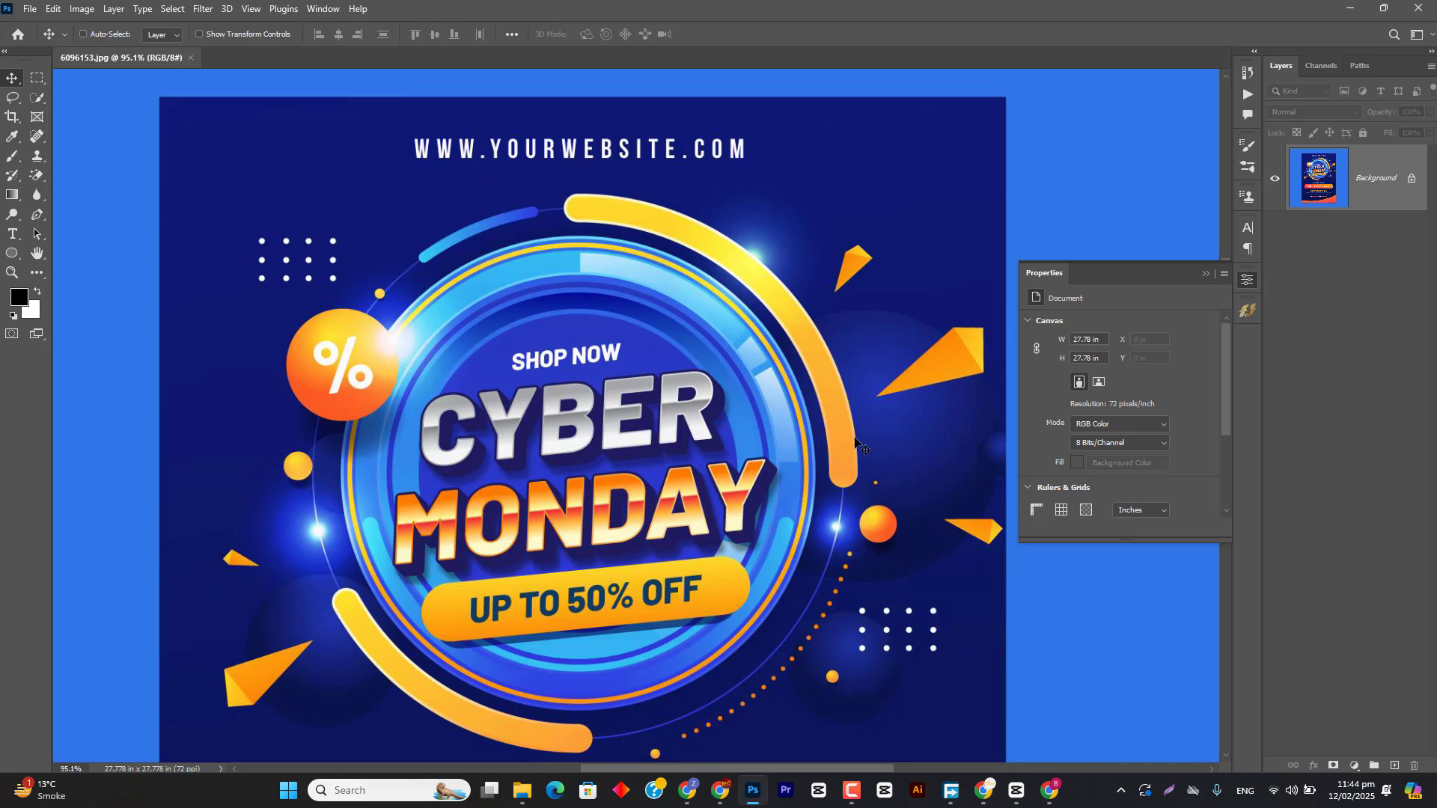
{"action": "left_click", "coordinate": [1206, 274]}
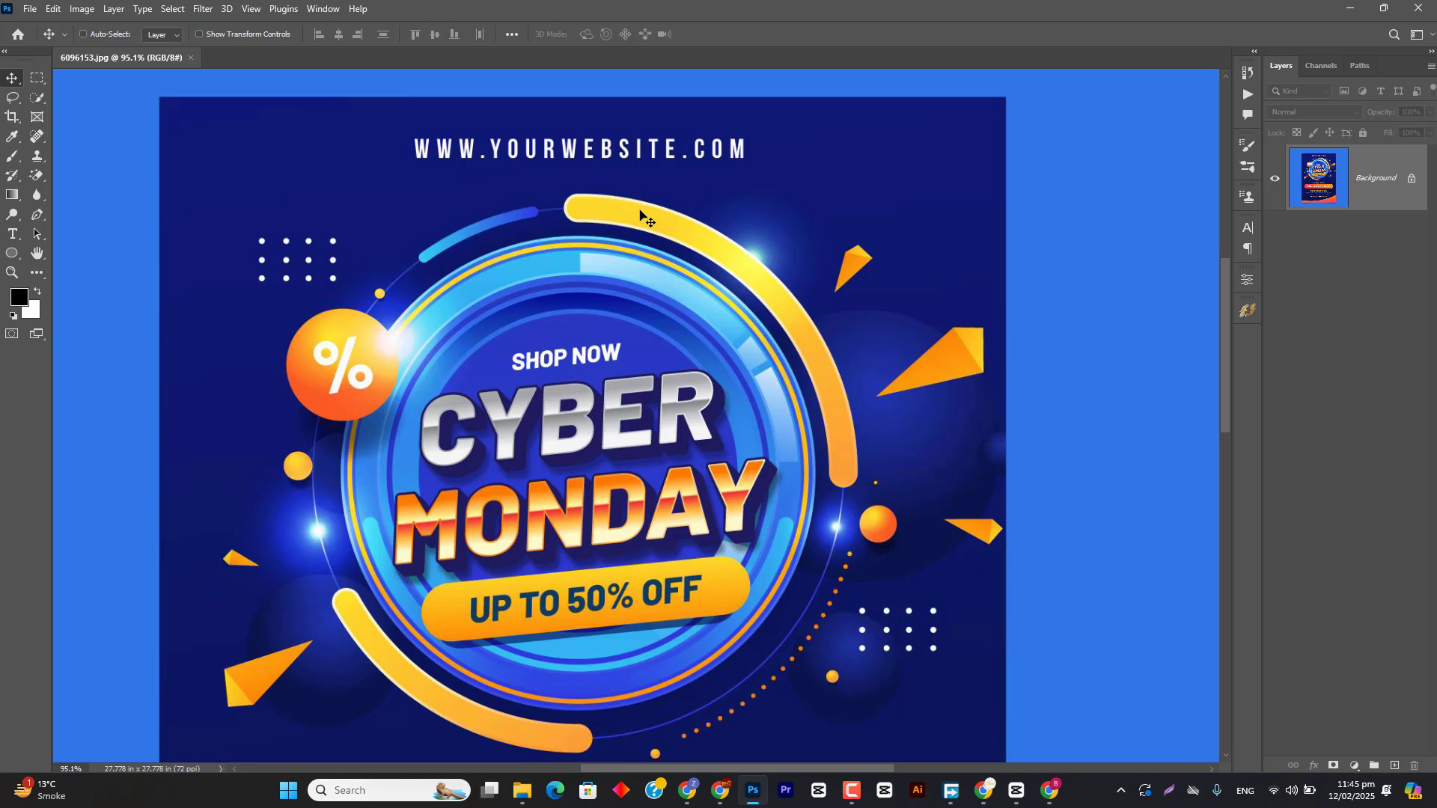
{"action": "left_click", "coordinate": [12, 253]}
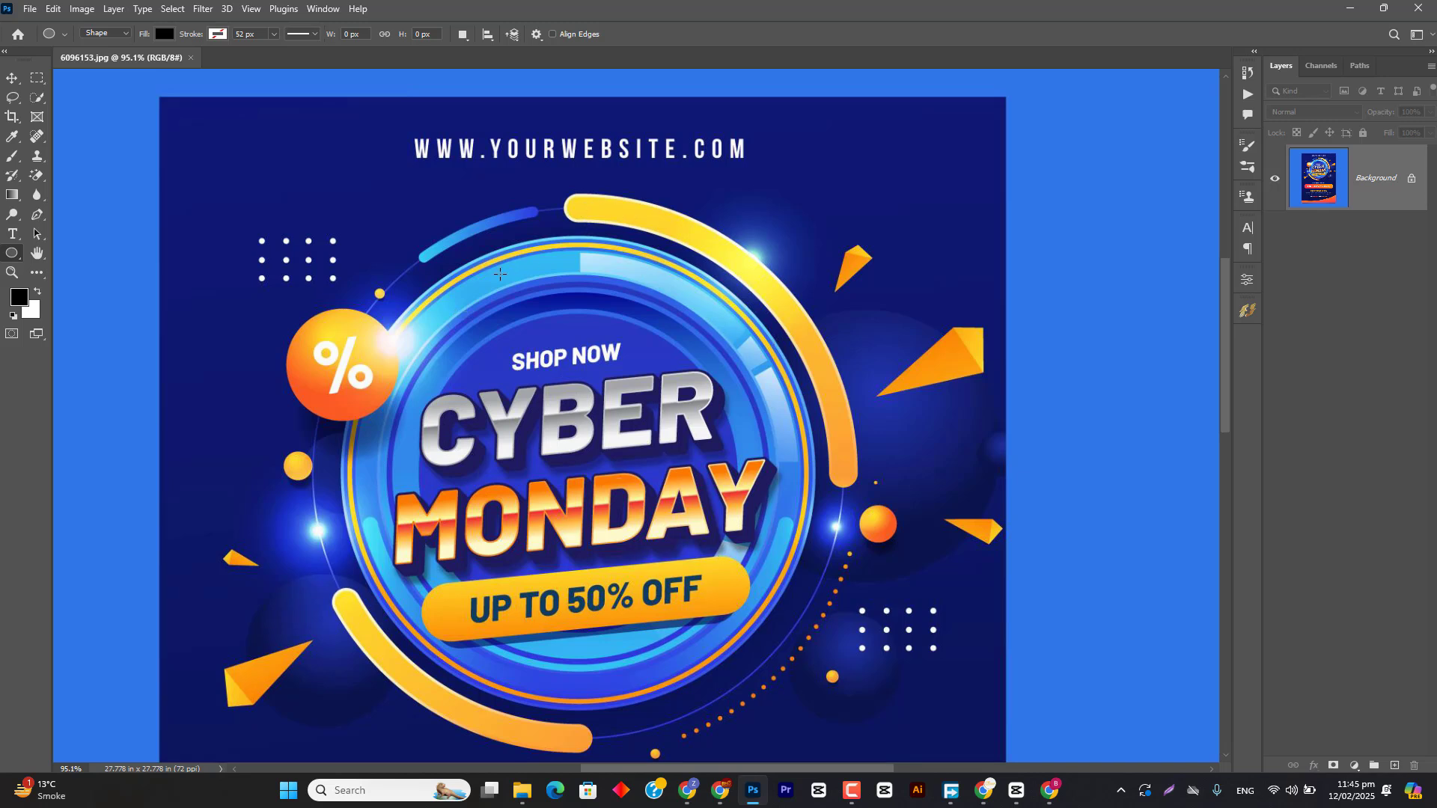
{"action": "left_click", "coordinate": [1393, 765]}
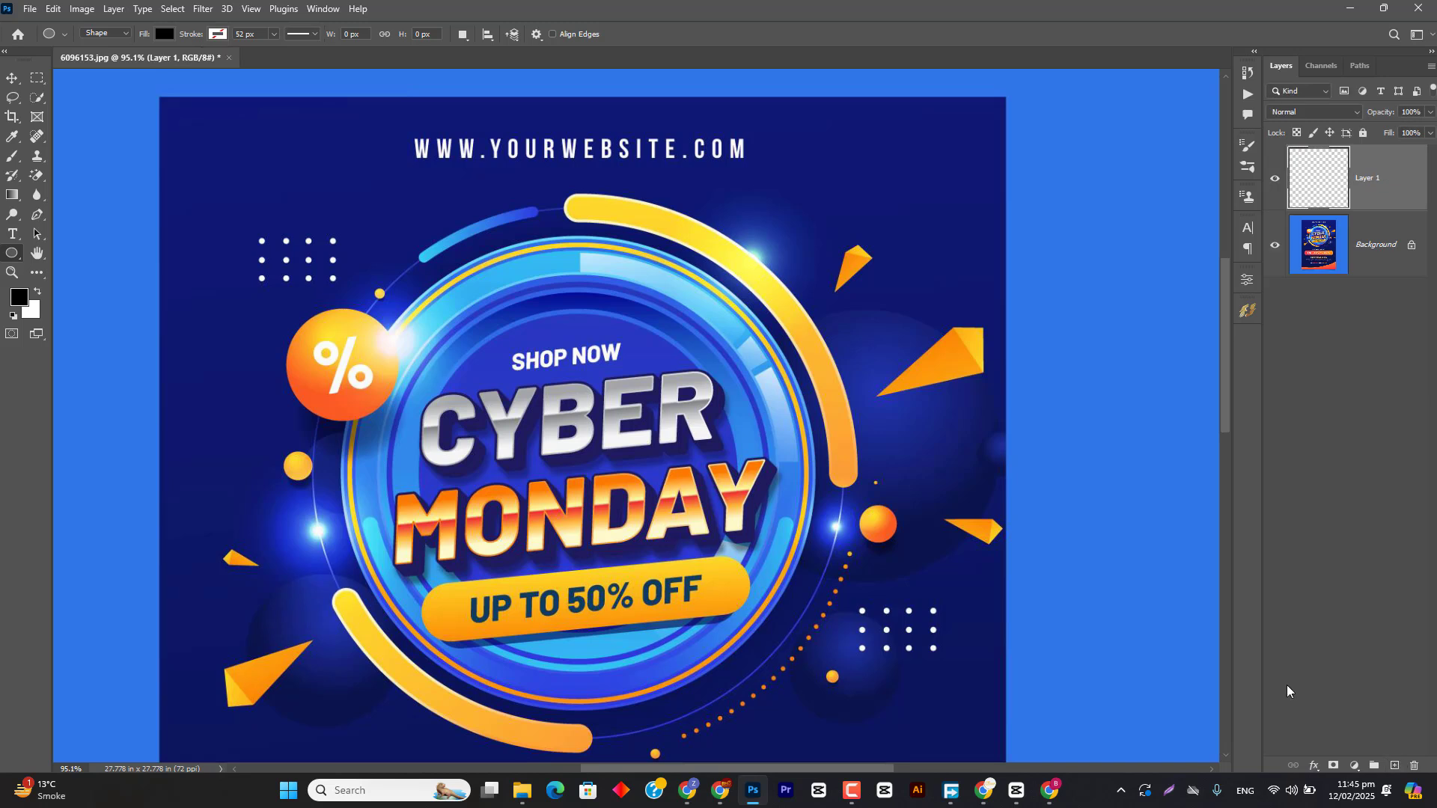
{"action": "left_click_drag", "start_coordinate": [370, 283], "coordinate": [805, 737]}
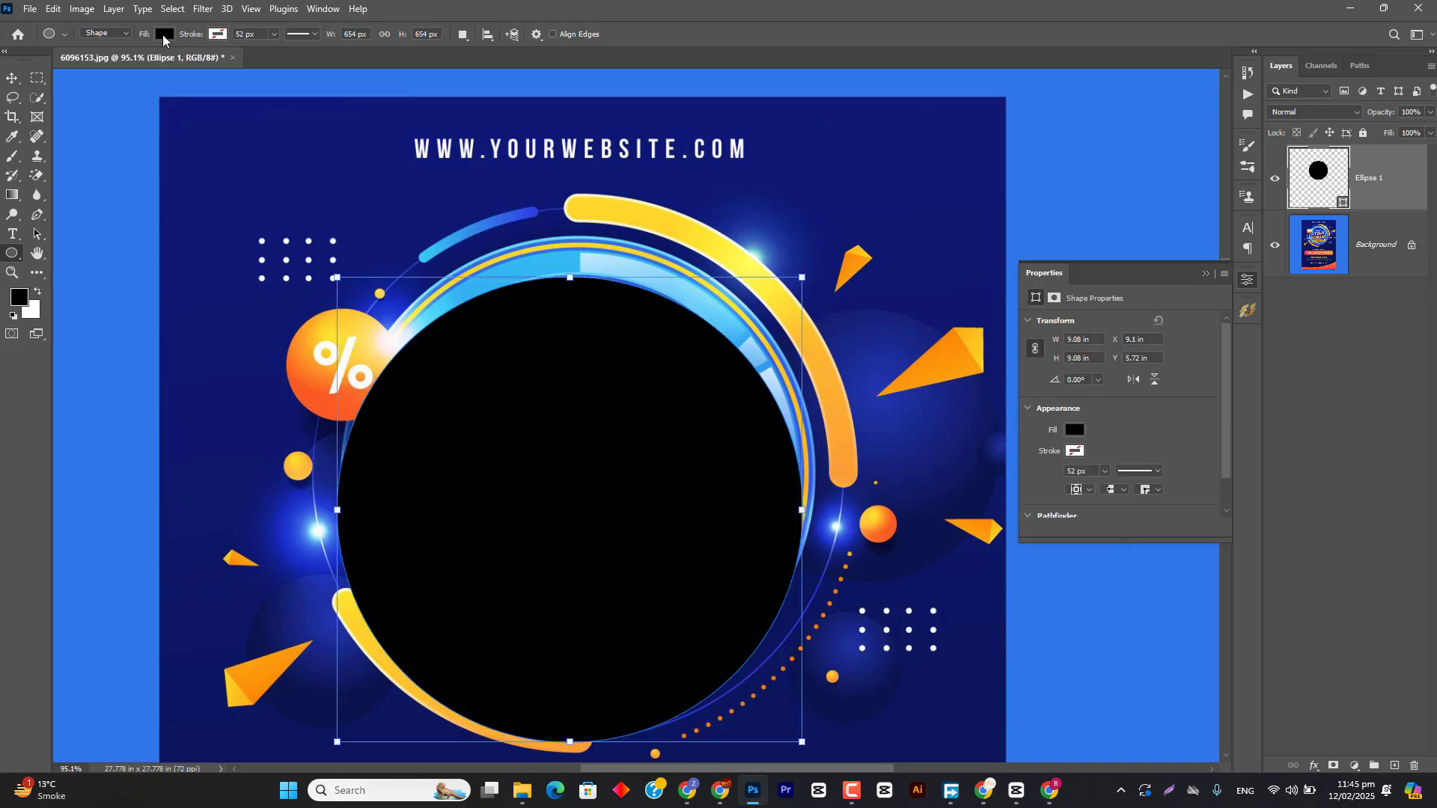
Step: Give the circle no fill and a 41 px black stroke, and move it partly off the badge toward the poster's right edge
{"action": "left_click", "coordinate": [162, 34]}
{"action": "left_click", "coordinate": [77, 64]}
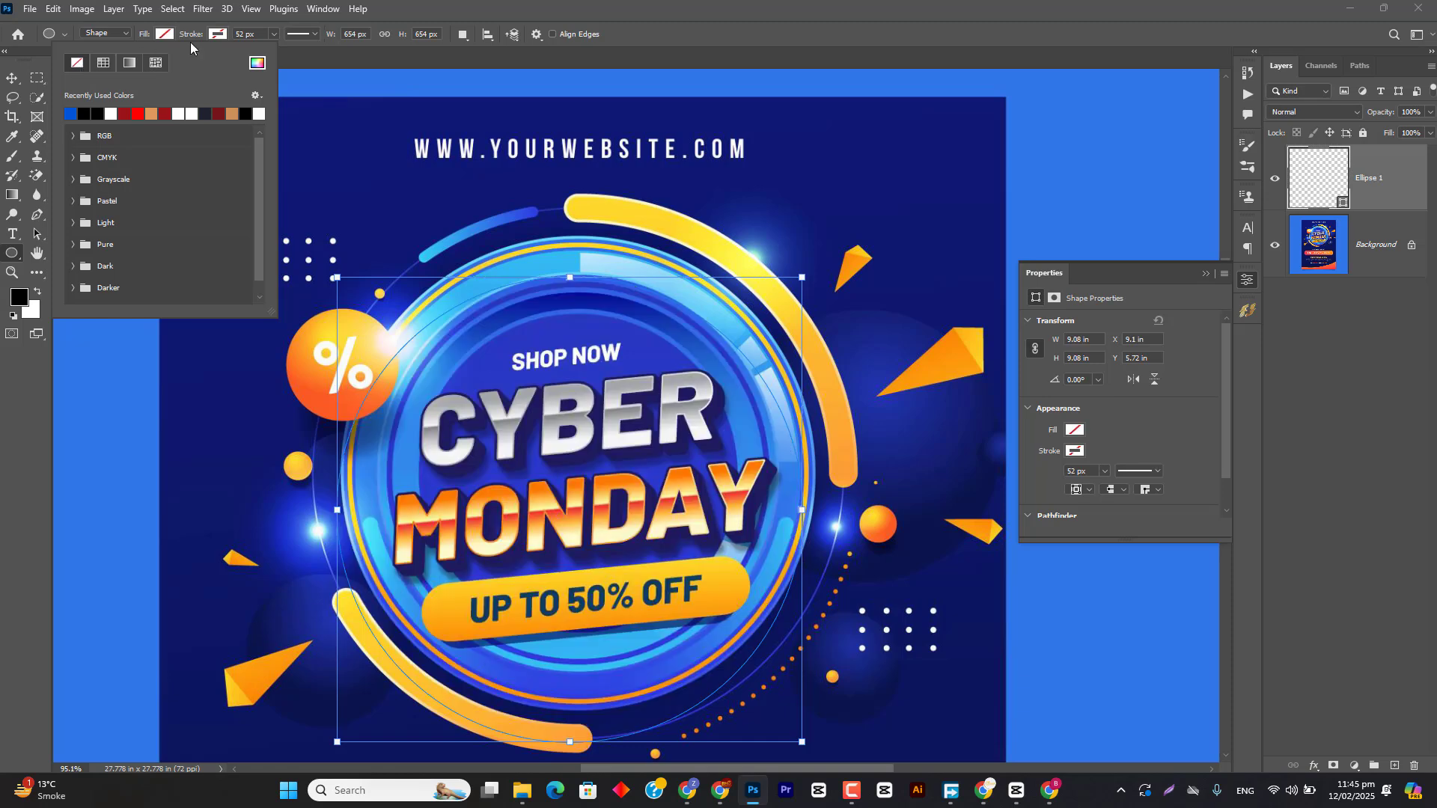
{"action": "left_click_drag", "start_coordinate": [188, 37], "coordinate": [178, 45]}
{"action": "key", "text": "v"}
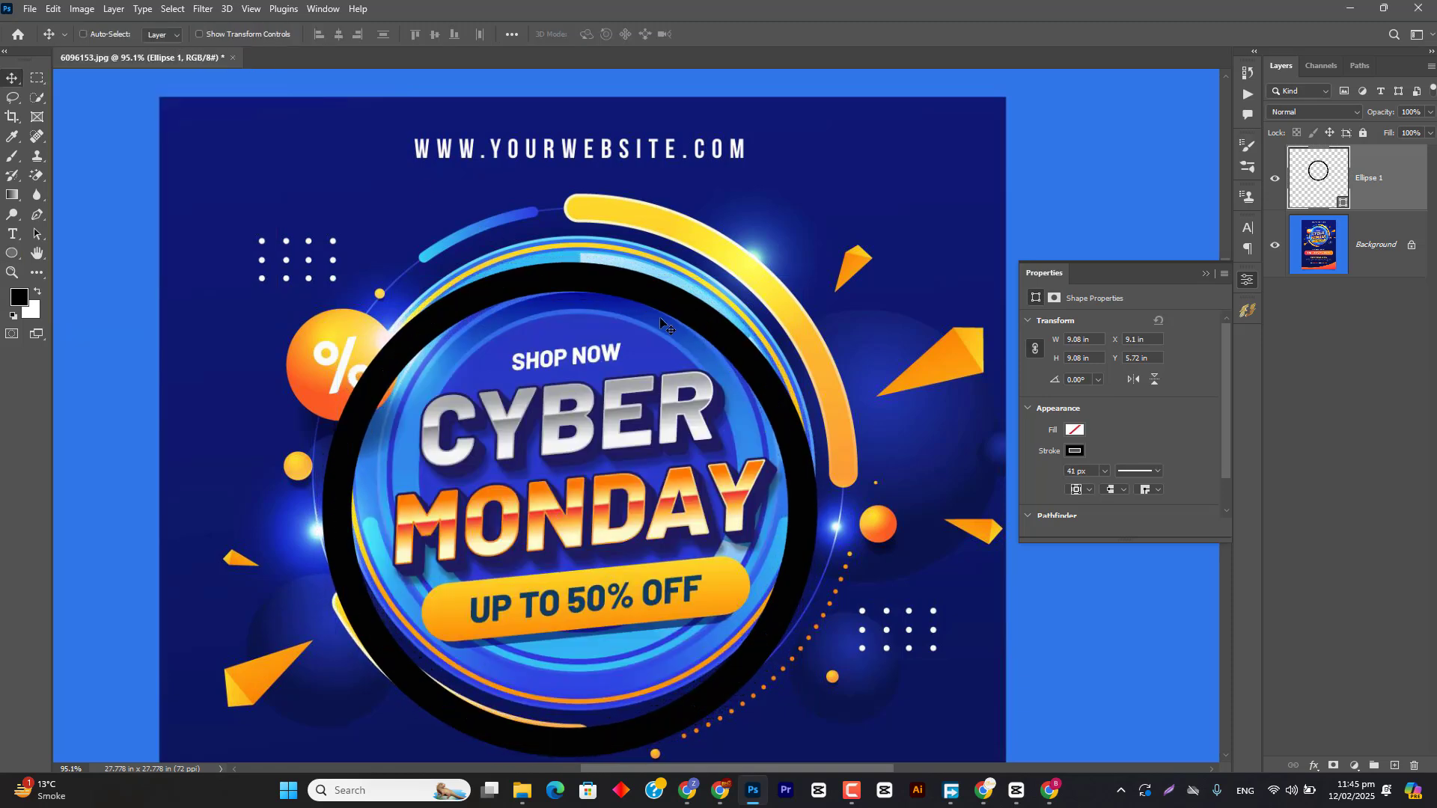
{"action": "left_click_drag", "start_coordinate": [665, 322], "coordinate": [941, 236]}
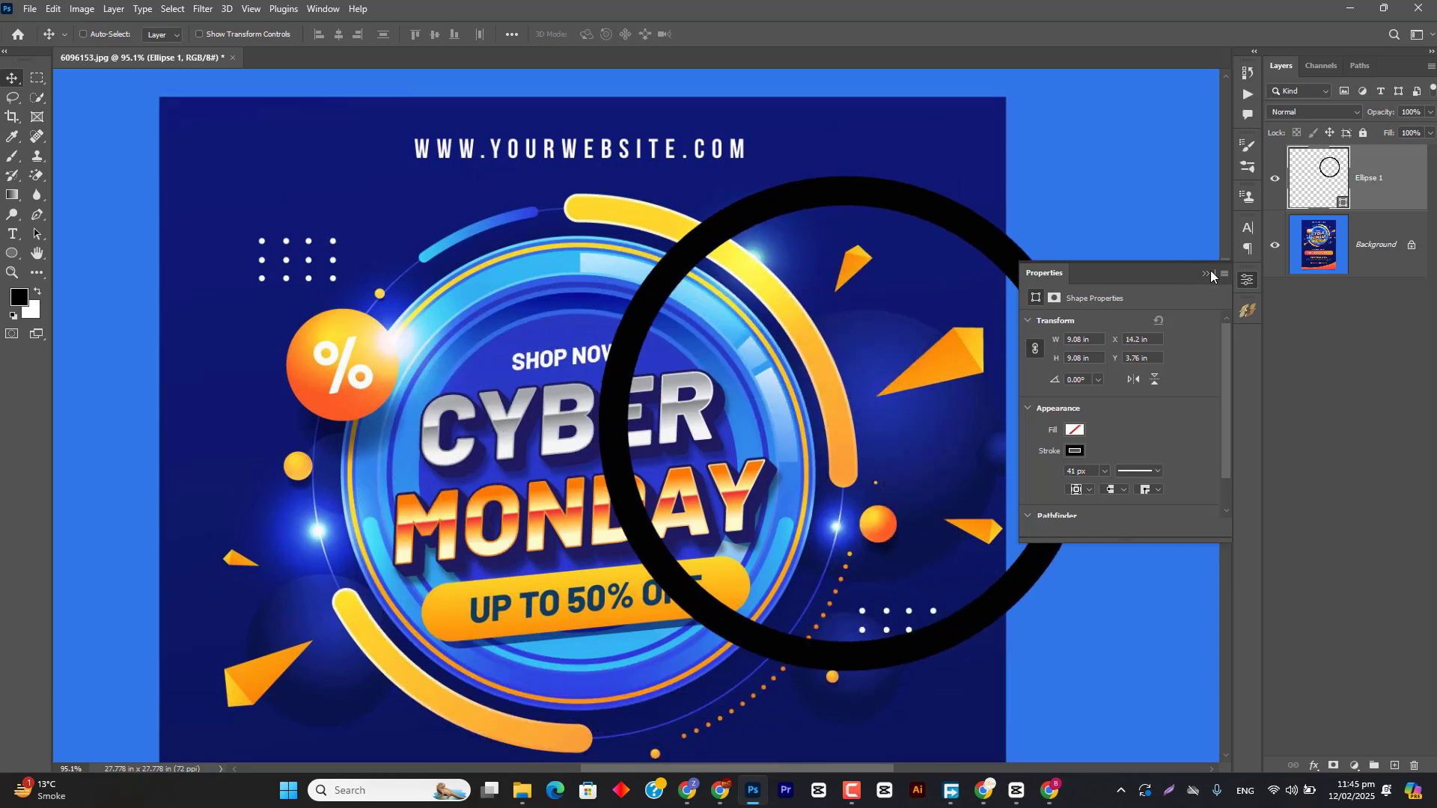
{"action": "left_click", "coordinate": [1206, 274]}
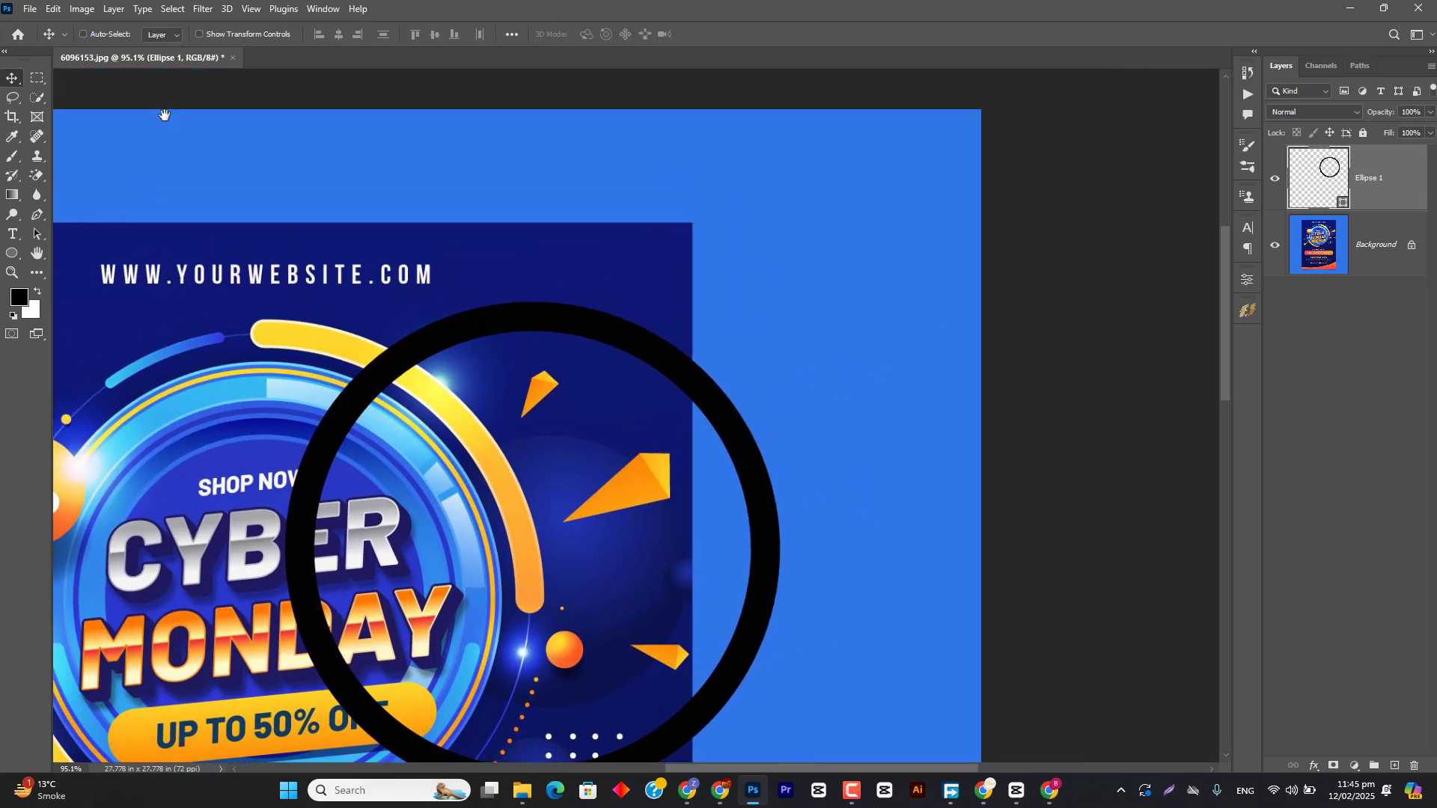
Step: Create a new 1920 × 1080 px document at 72 ppi with a white background and return to the poster document
{"action": "left_click", "coordinate": [28, 9]}
{"action": "left_click", "coordinate": [41, 26]}
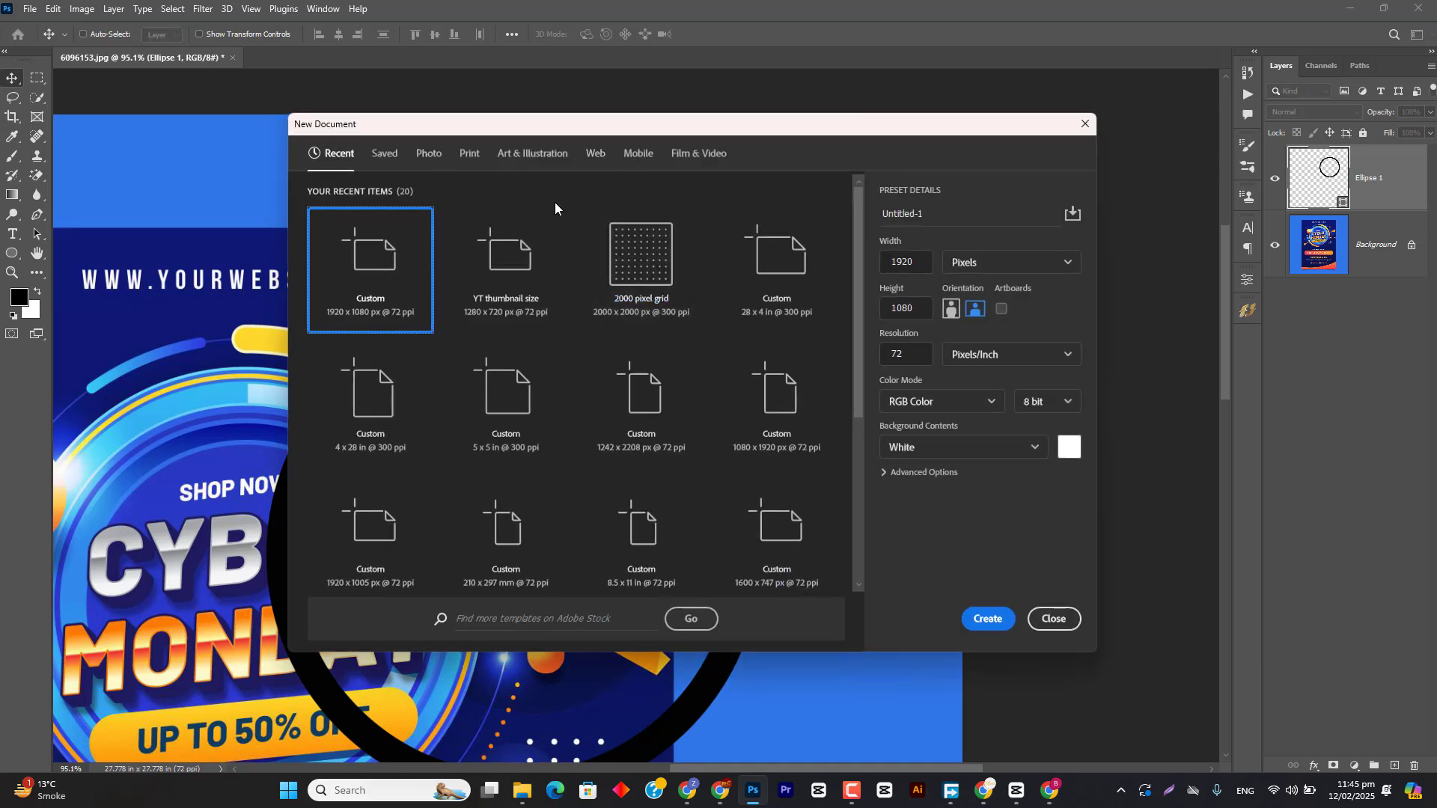
{"action": "left_click", "coordinate": [501, 257]}
{"action": "left_click", "coordinate": [351, 273]}
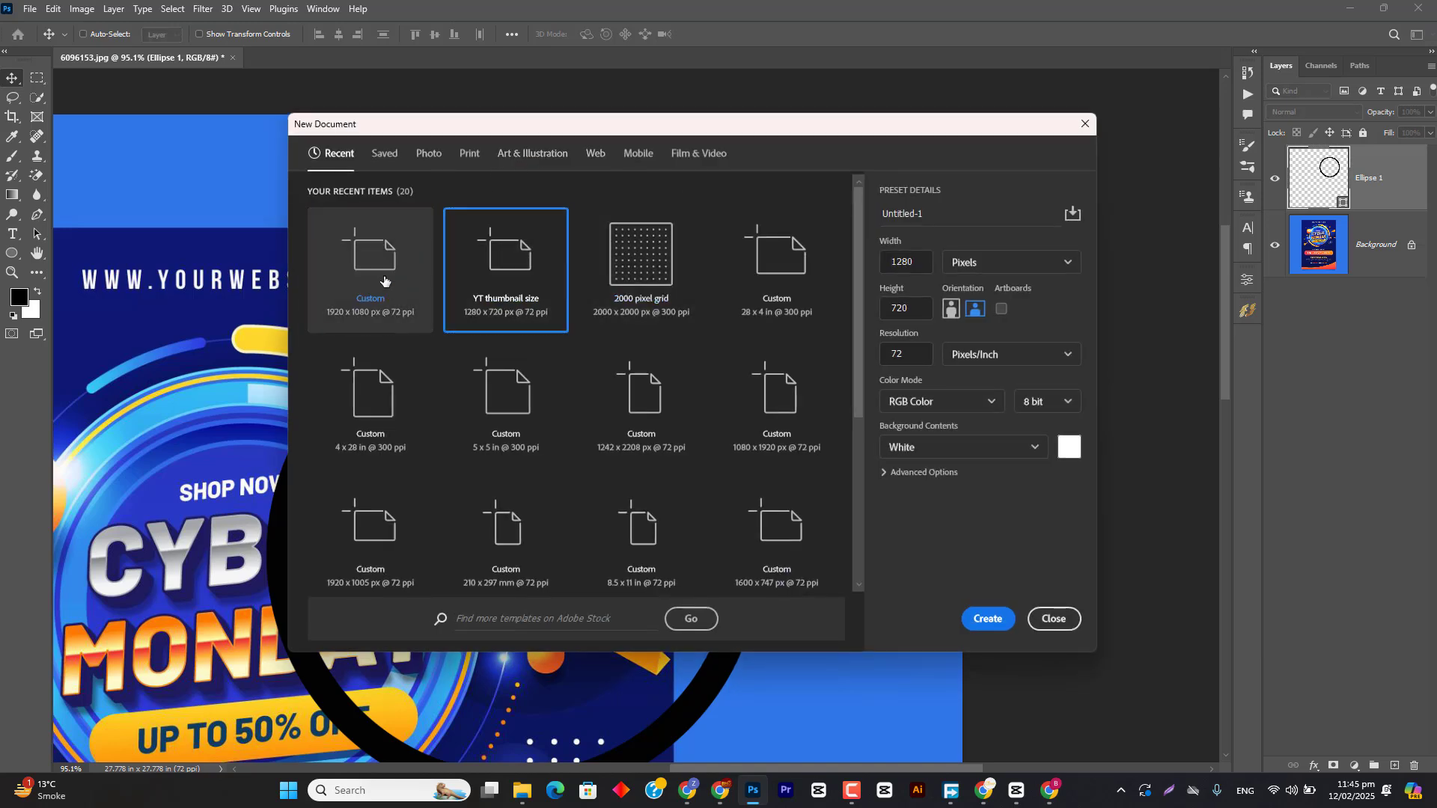
{"action": "left_click", "coordinate": [997, 620]}
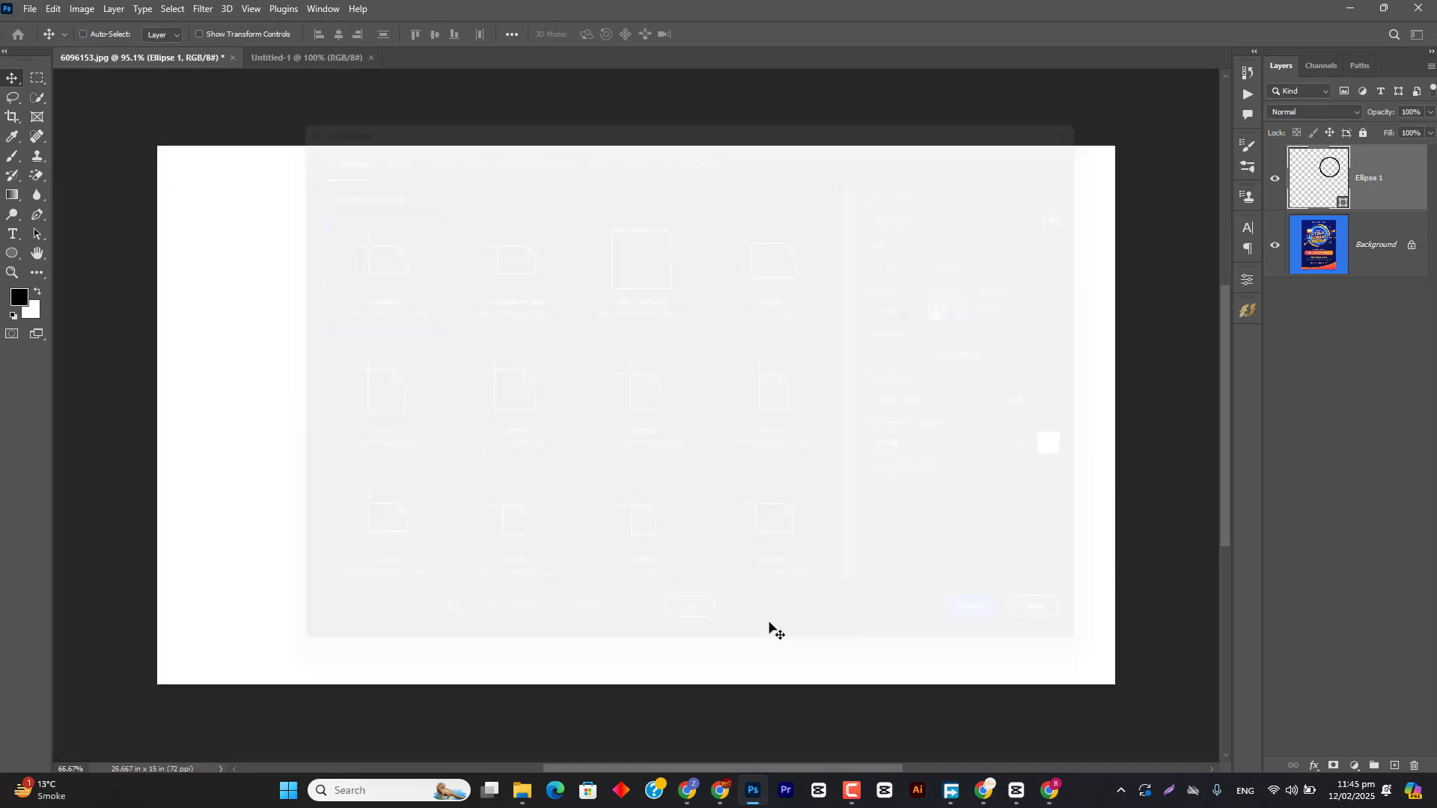
{"action": "left_click", "coordinate": [221, 59]}
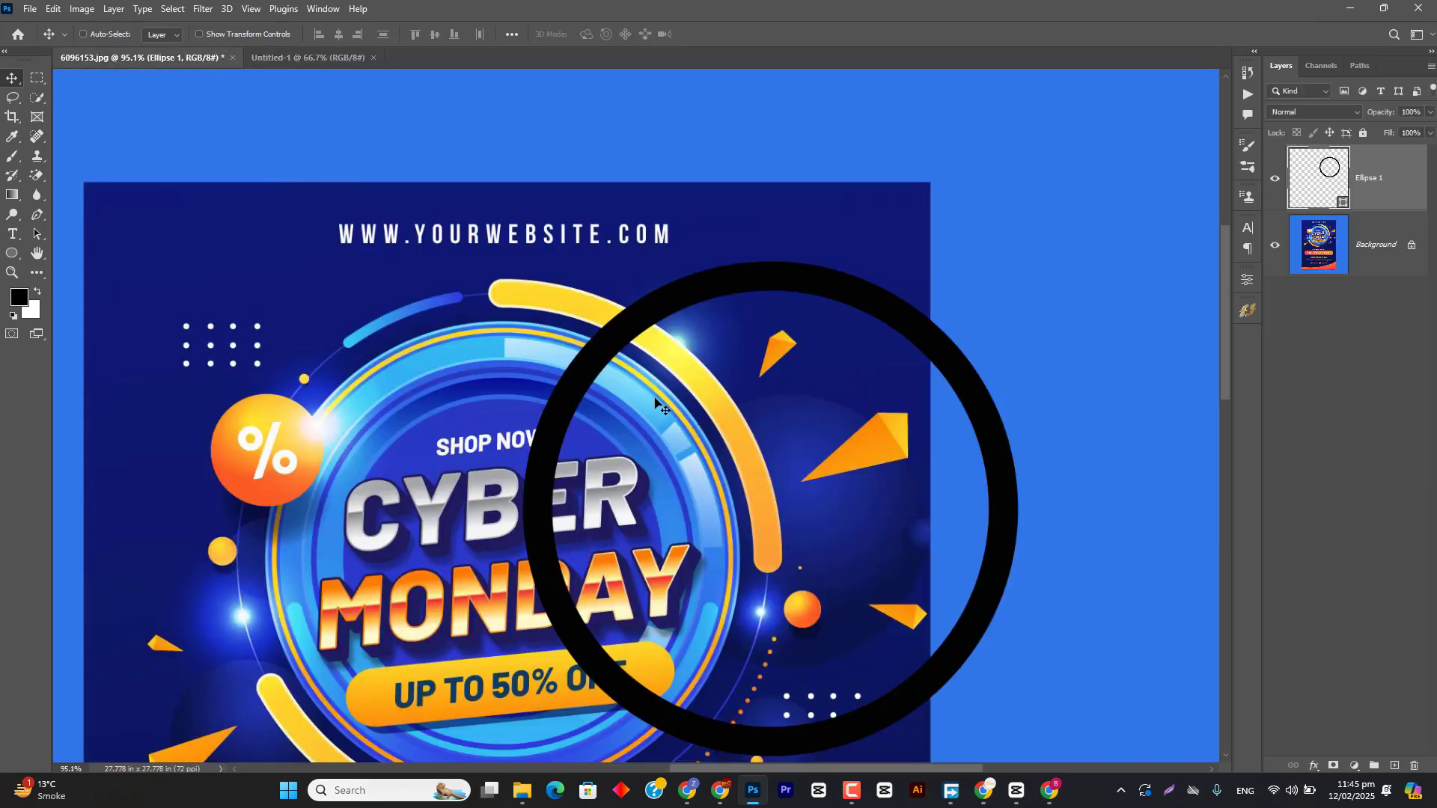
Step: Copy the black ring from the poster into the Untitled-1 document and select all its anchor points with the Direct Selection tool
{"action": "left_click_drag", "start_coordinate": [658, 401], "coordinate": [663, 438]}
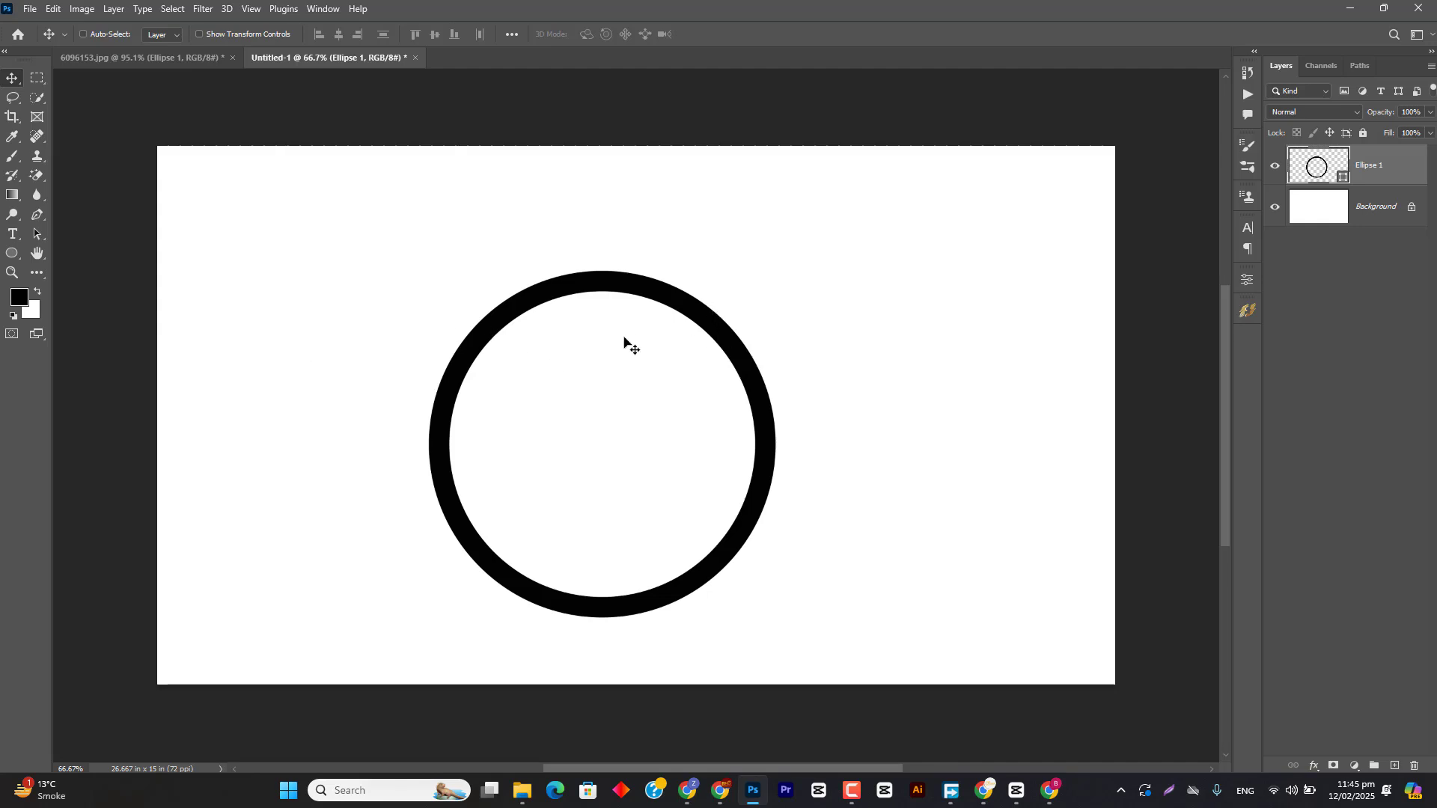
{"action": "left_click", "coordinate": [37, 233]}
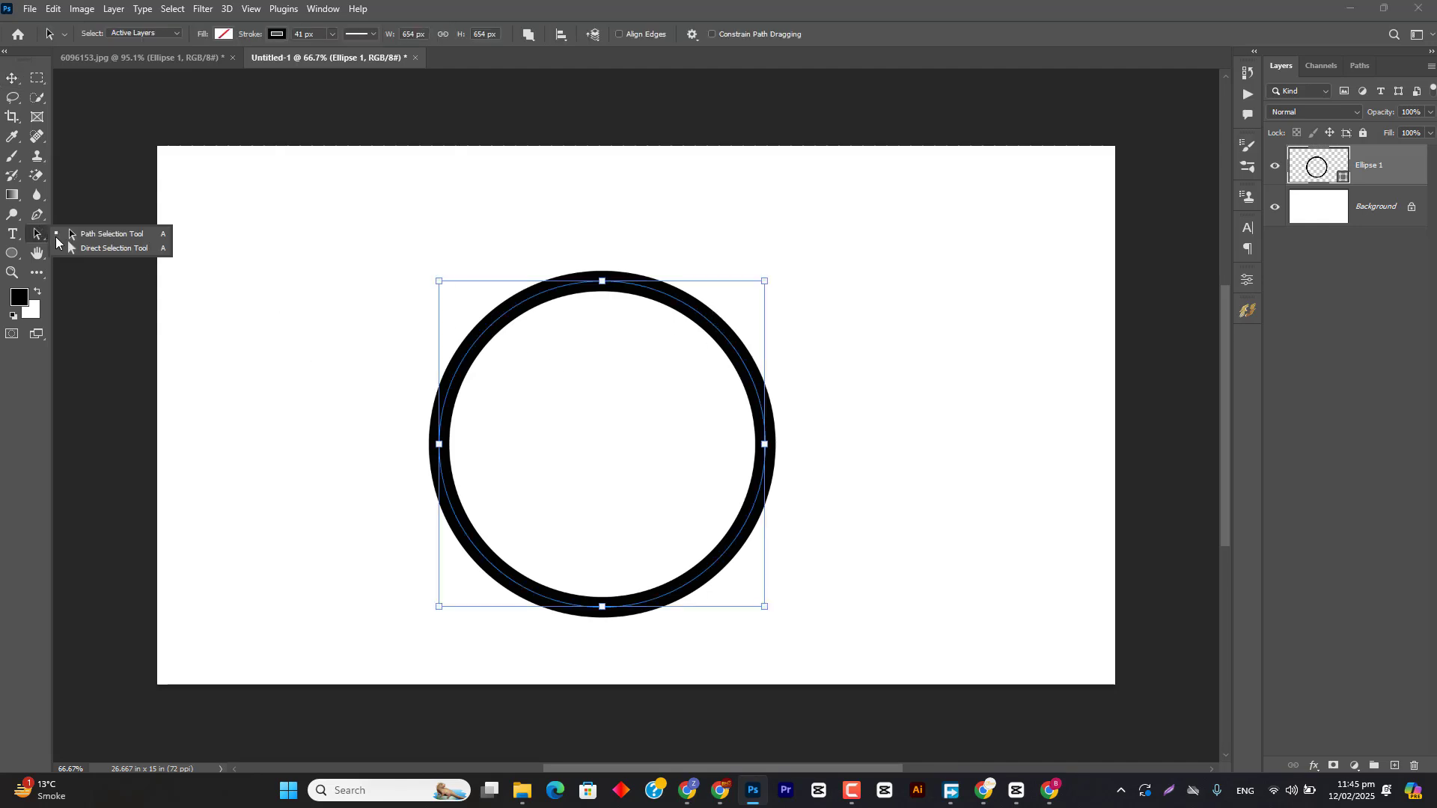
{"action": "left_click", "coordinate": [105, 249]}
{"action": "left_click_drag", "start_coordinate": [337, 240], "coordinate": [821, 629]}
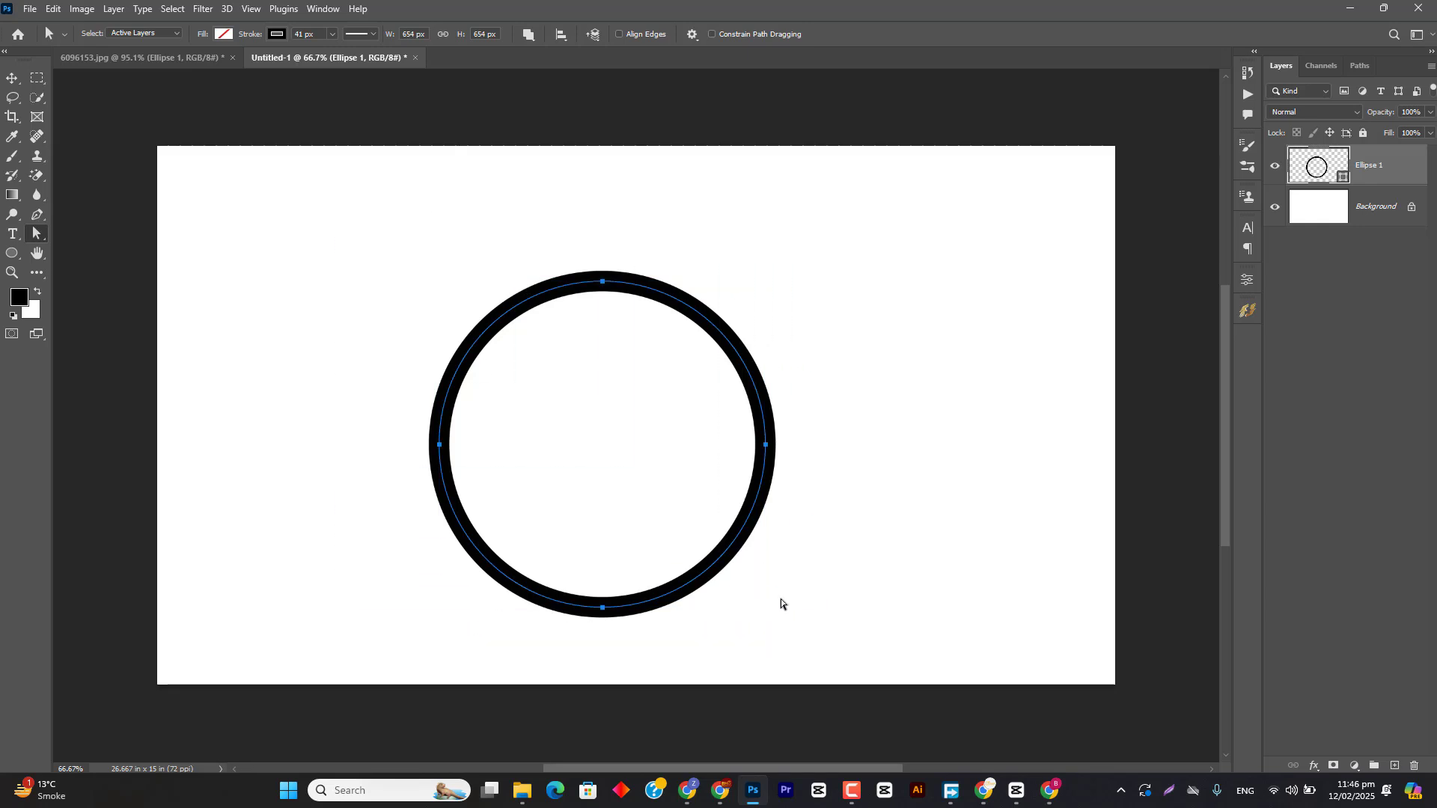
Step: Select individual anchor points around the ring to examine their direction handles
{"action": "scroll", "coordinate": [760, 399], "scroll_direction": "up", "scroll_amount": 5}
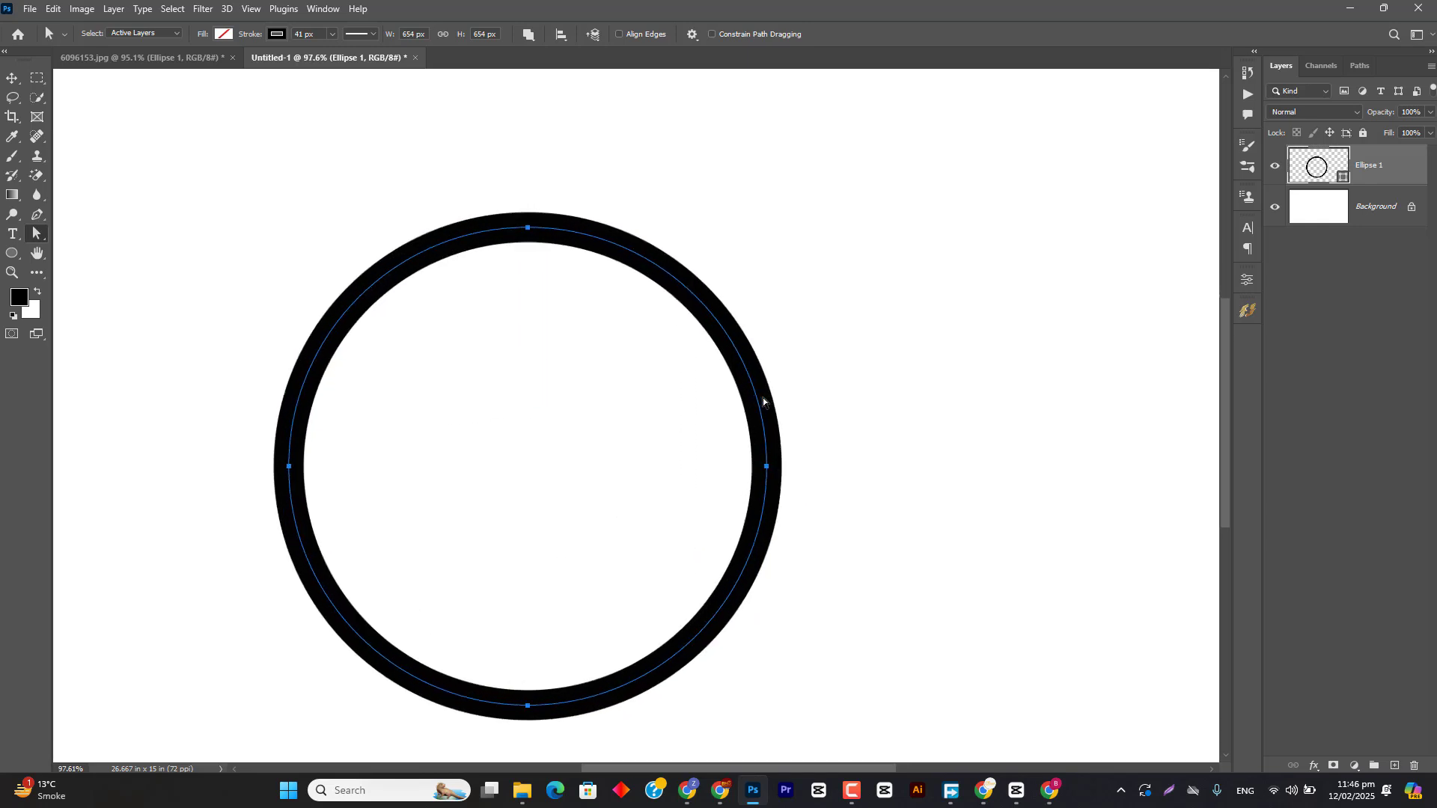
{"action": "left_click_drag", "start_coordinate": [638, 418], "coordinate": [710, 352]}
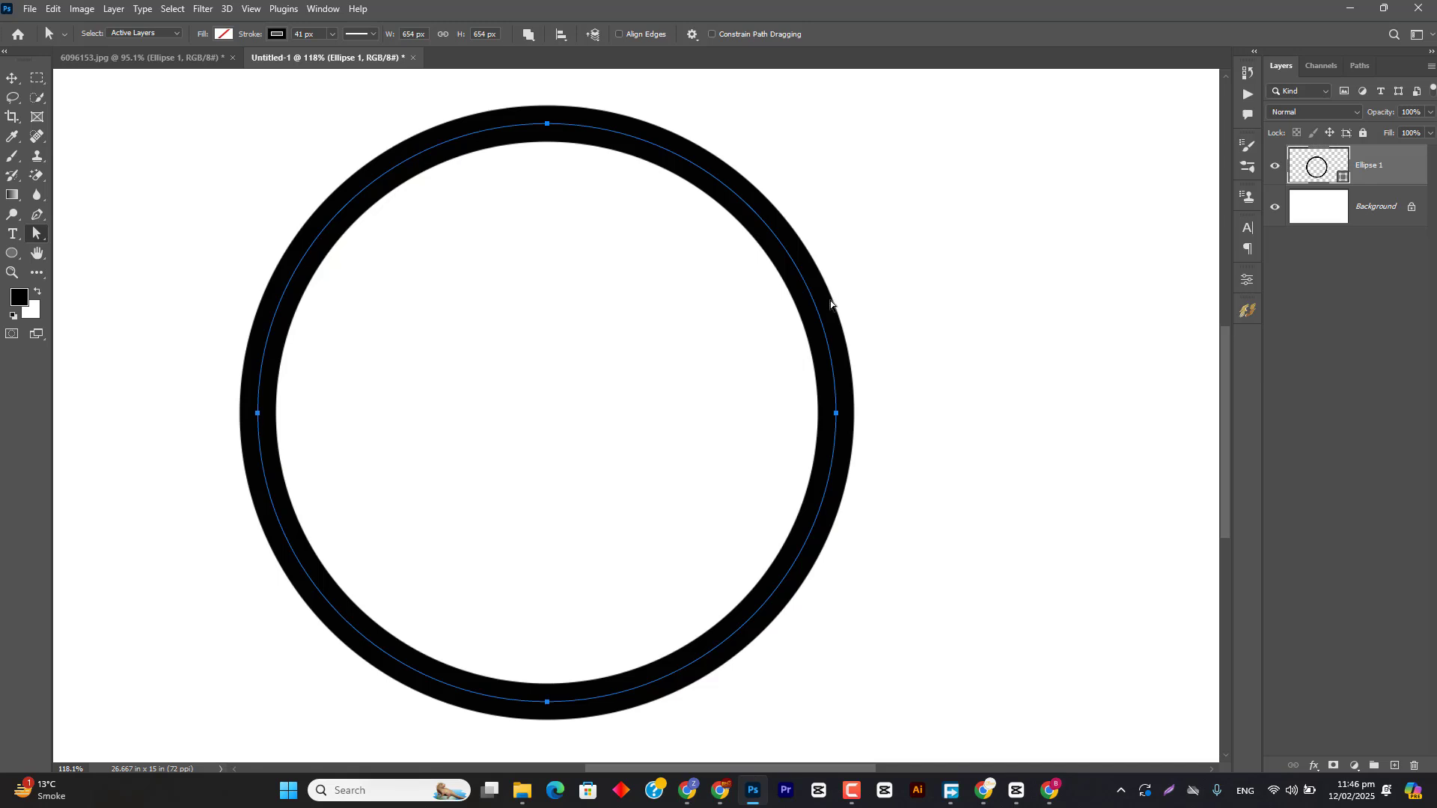
{"action": "left_click", "coordinate": [839, 412]}
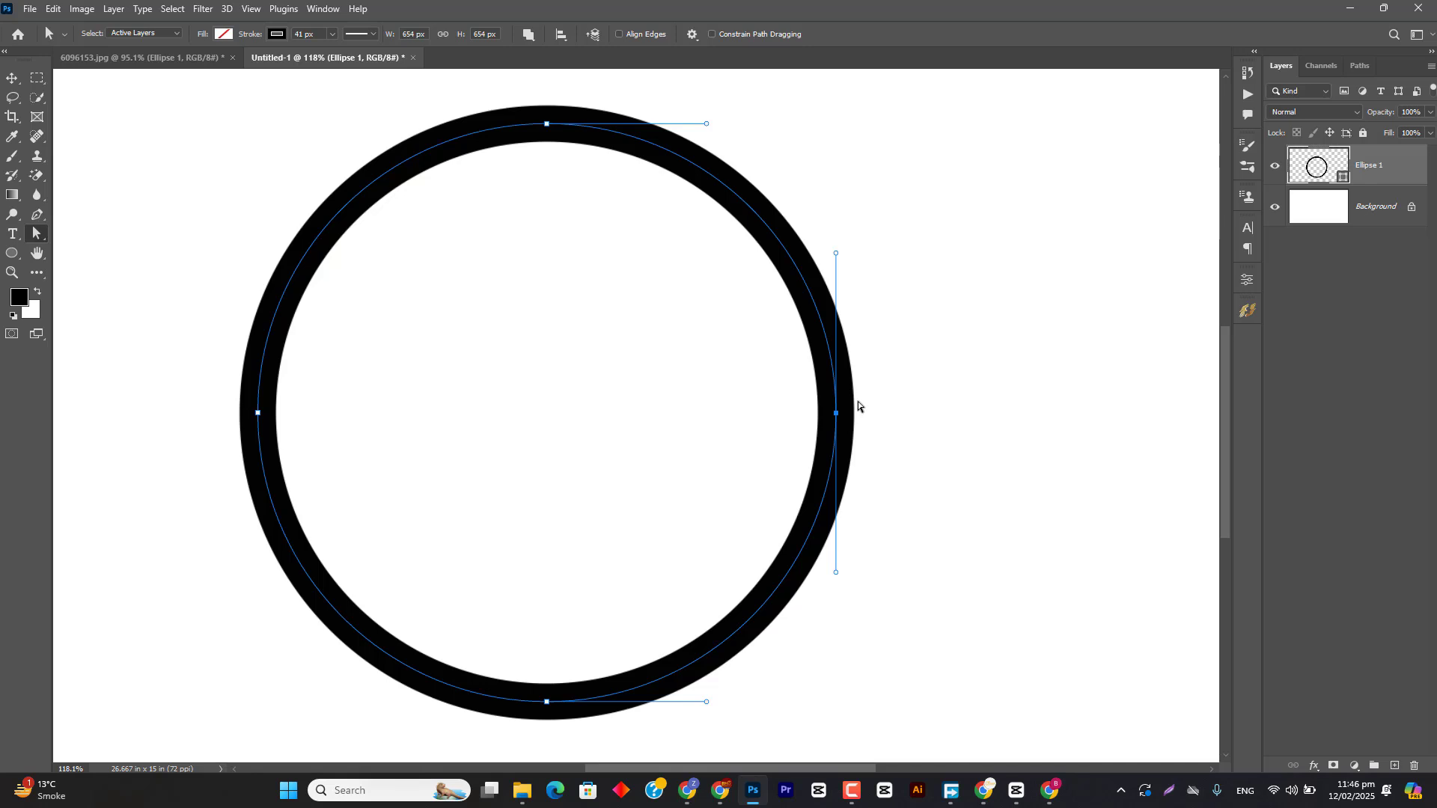
{"action": "left_click_drag", "start_coordinate": [901, 364], "coordinate": [792, 474]}
{"action": "left_click", "coordinate": [510, 117]}
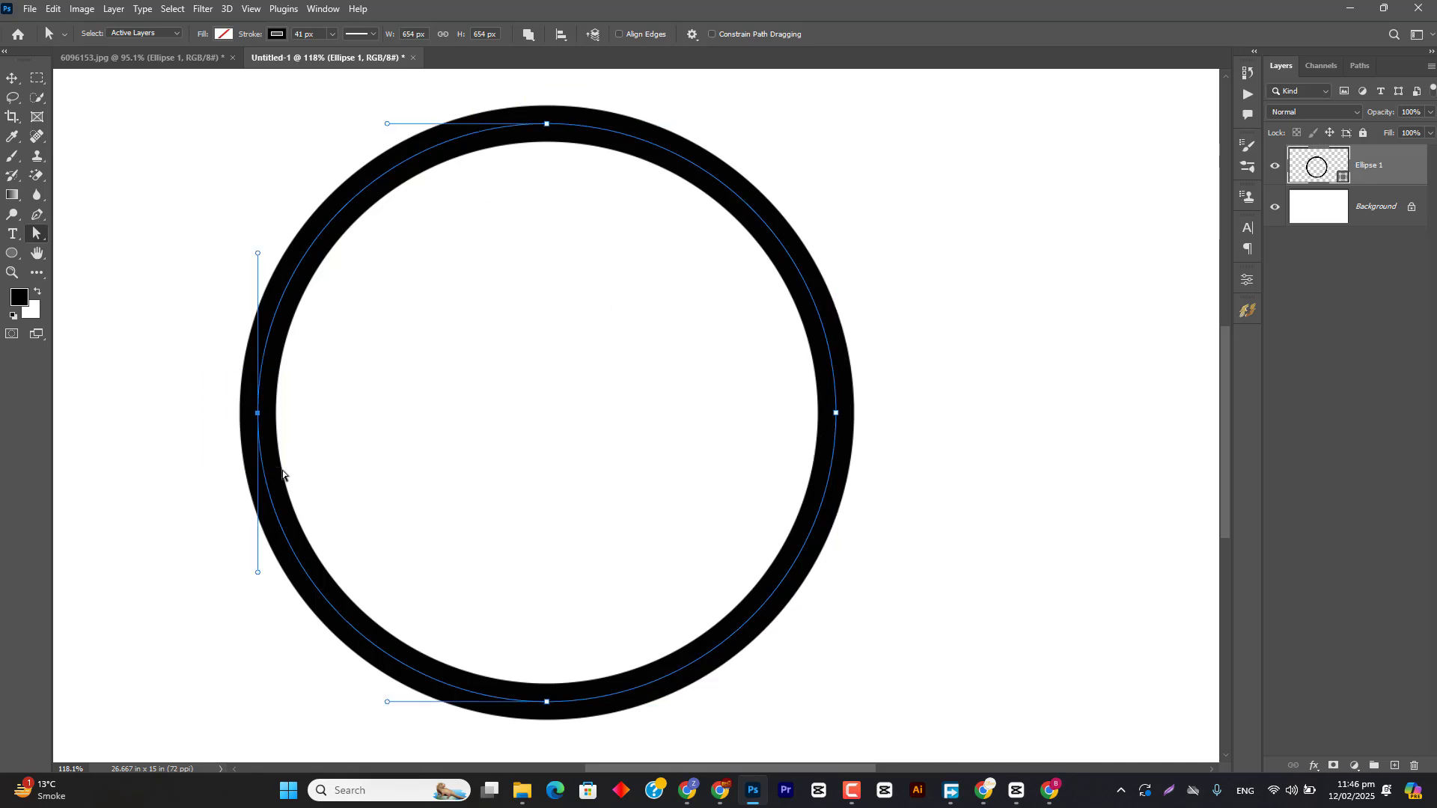
Step: Delete the circle layer from the 6096153.jpg poster document and return to the Untitled-1 document
{"action": "left_click", "coordinate": [142, 57]}
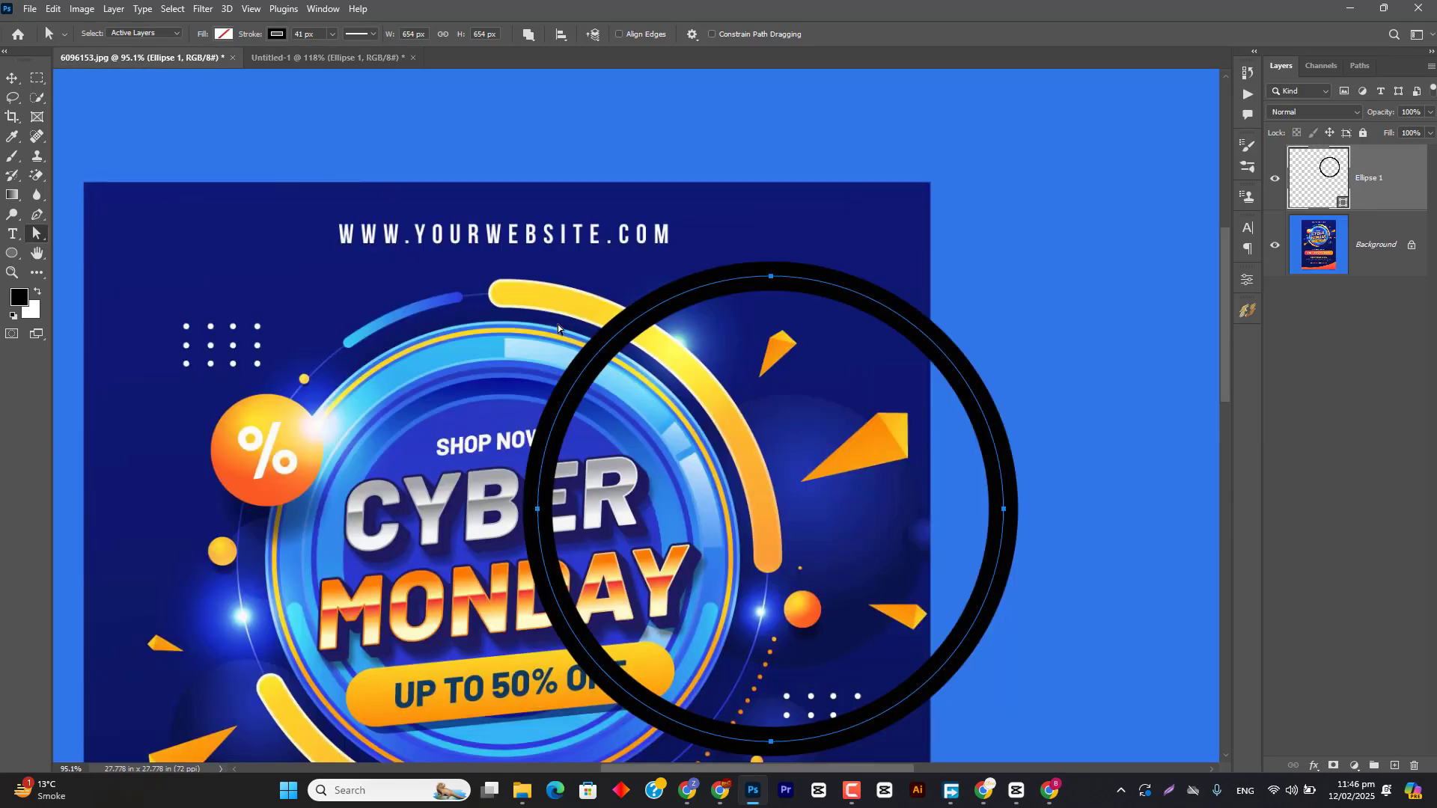
{"action": "key", "text": "v"}
{"action": "key", "text": "Delete"}
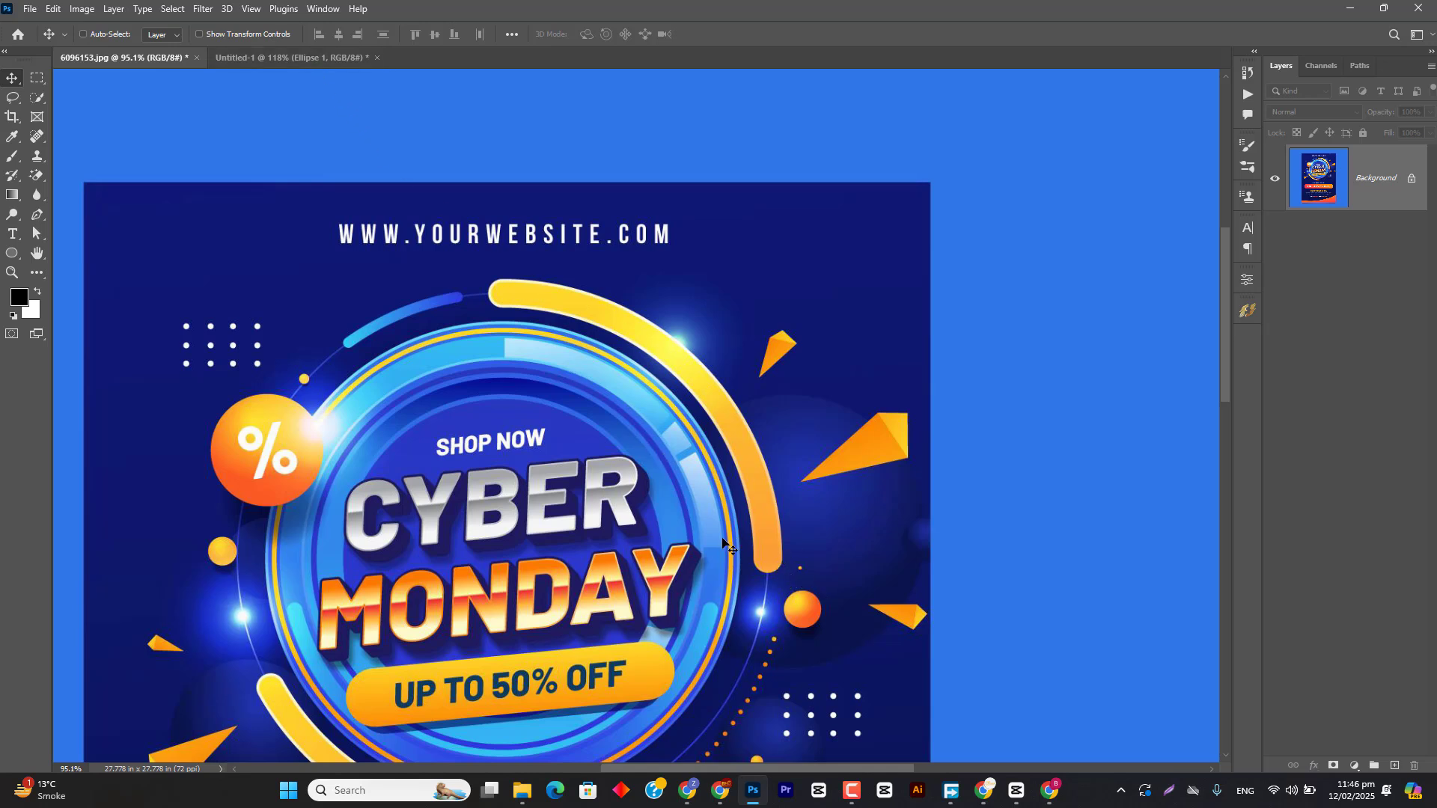
{"action": "left_click", "coordinate": [307, 57]}
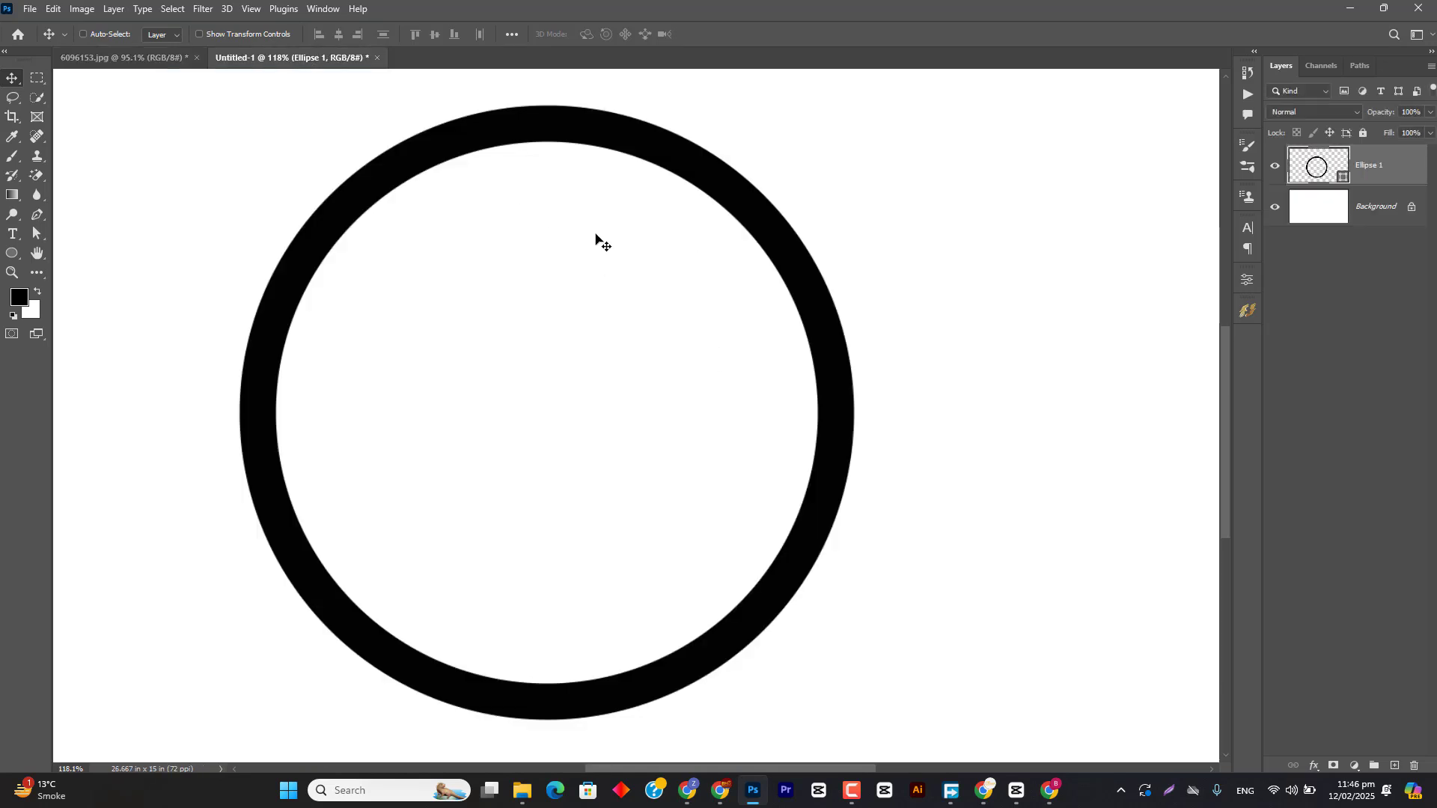
Step: Examine the ring's top, bottom and left anchor points by selecting each one separately with the Direct Selection tool
{"action": "key", "text": "a"}
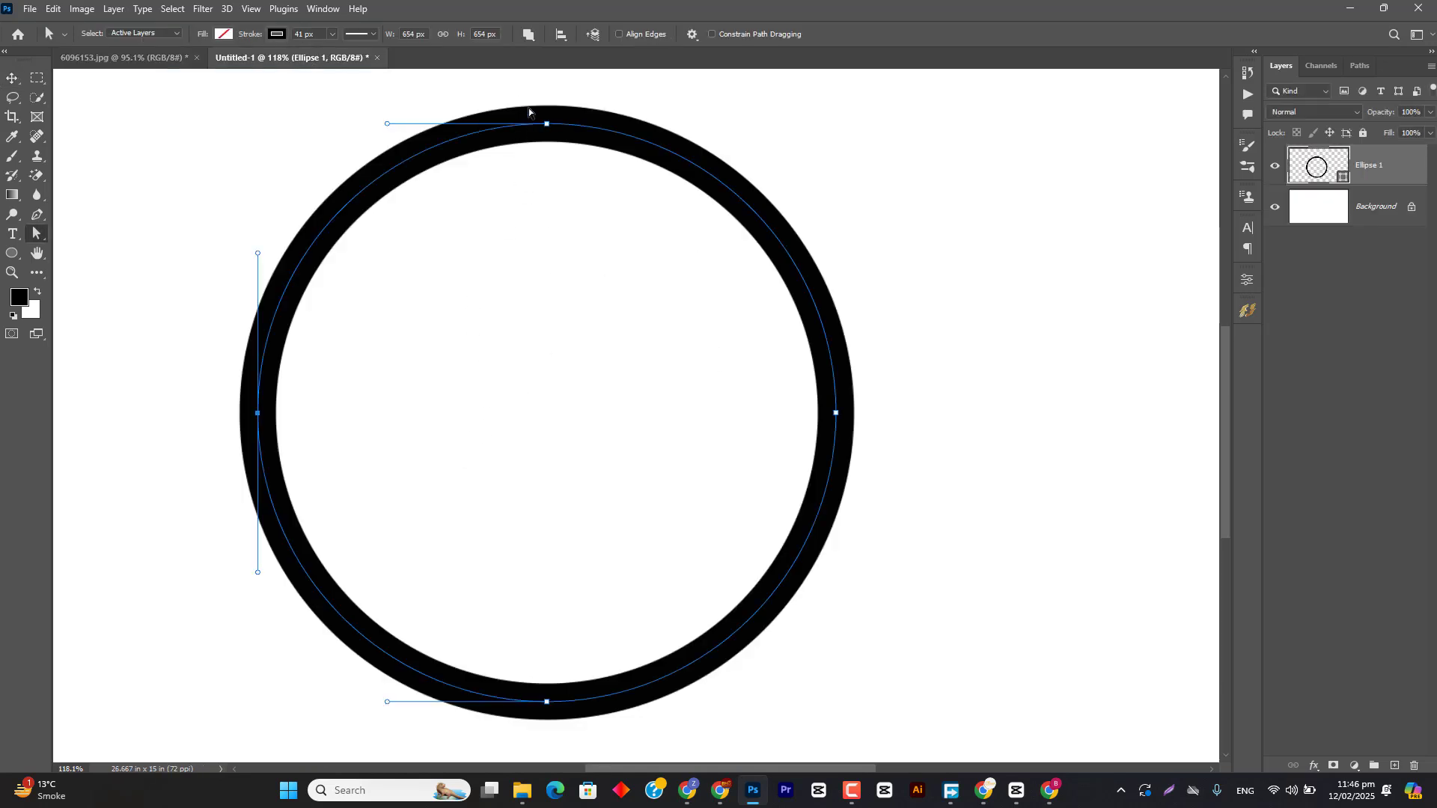
{"action": "left_click_drag", "start_coordinate": [517, 86], "coordinate": [593, 194]}
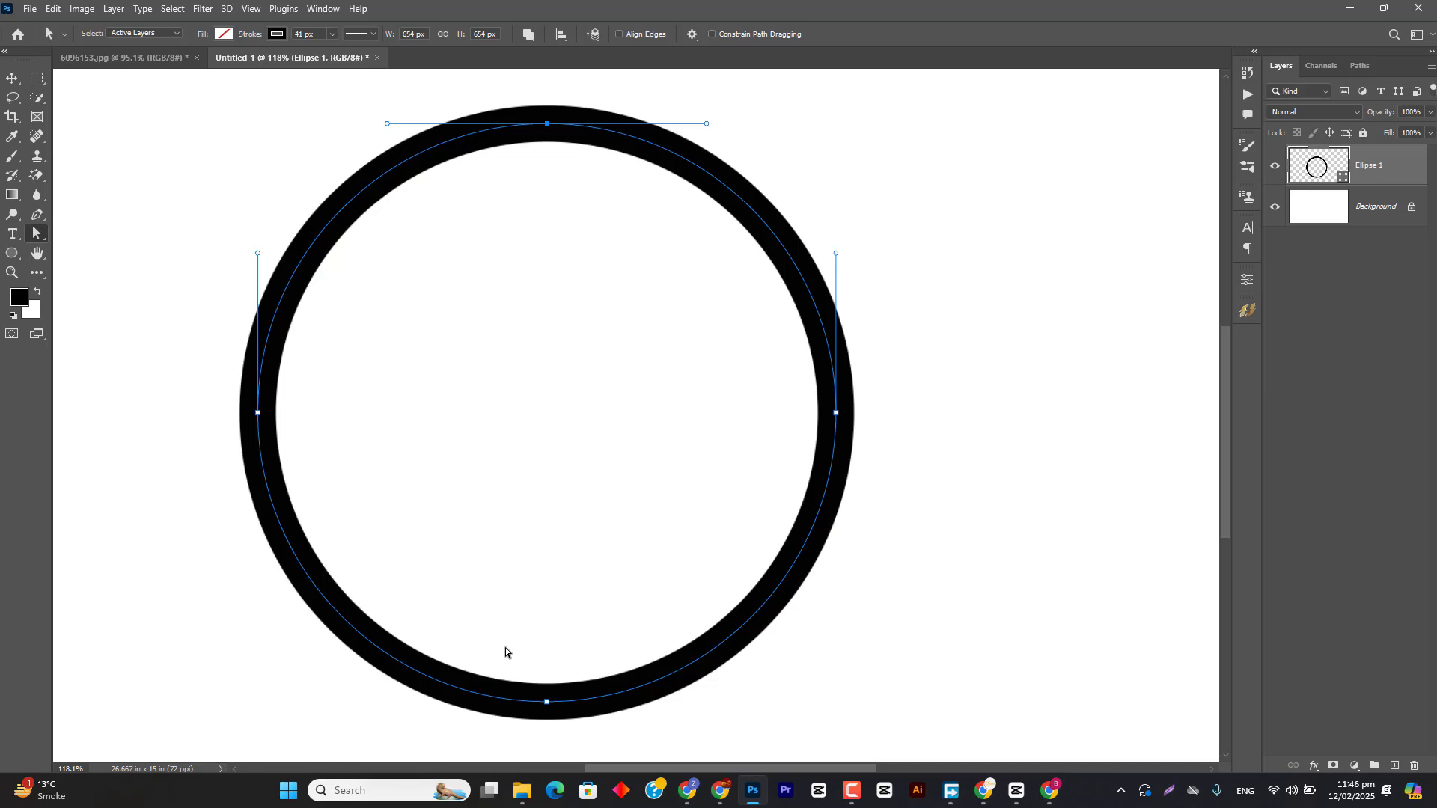
{"action": "left_click_drag", "start_coordinate": [504, 651], "coordinate": [609, 752]}
{"action": "left_click_drag", "start_coordinate": [241, 378], "coordinate": [305, 488]}
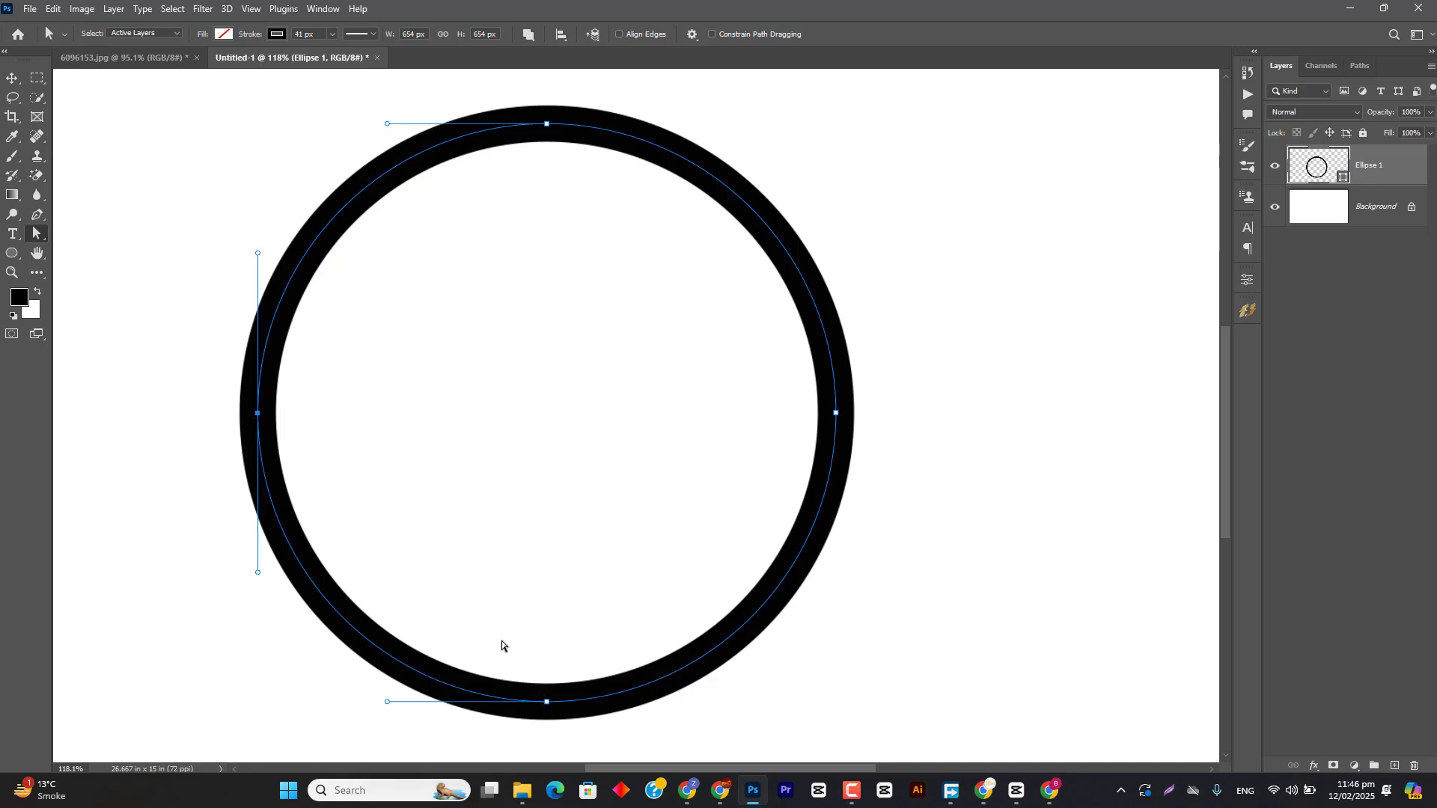
Step: Try deleting the ring's left anchor point, accepting the conversion to a regular path with "Don't show again" enabled, and undo the deletion
{"action": "left_click_drag", "start_coordinate": [501, 640], "coordinate": [563, 708]}
{"action": "left_click_drag", "start_coordinate": [193, 362], "coordinate": [262, 425]}
{"action": "key", "text": "Delete"}
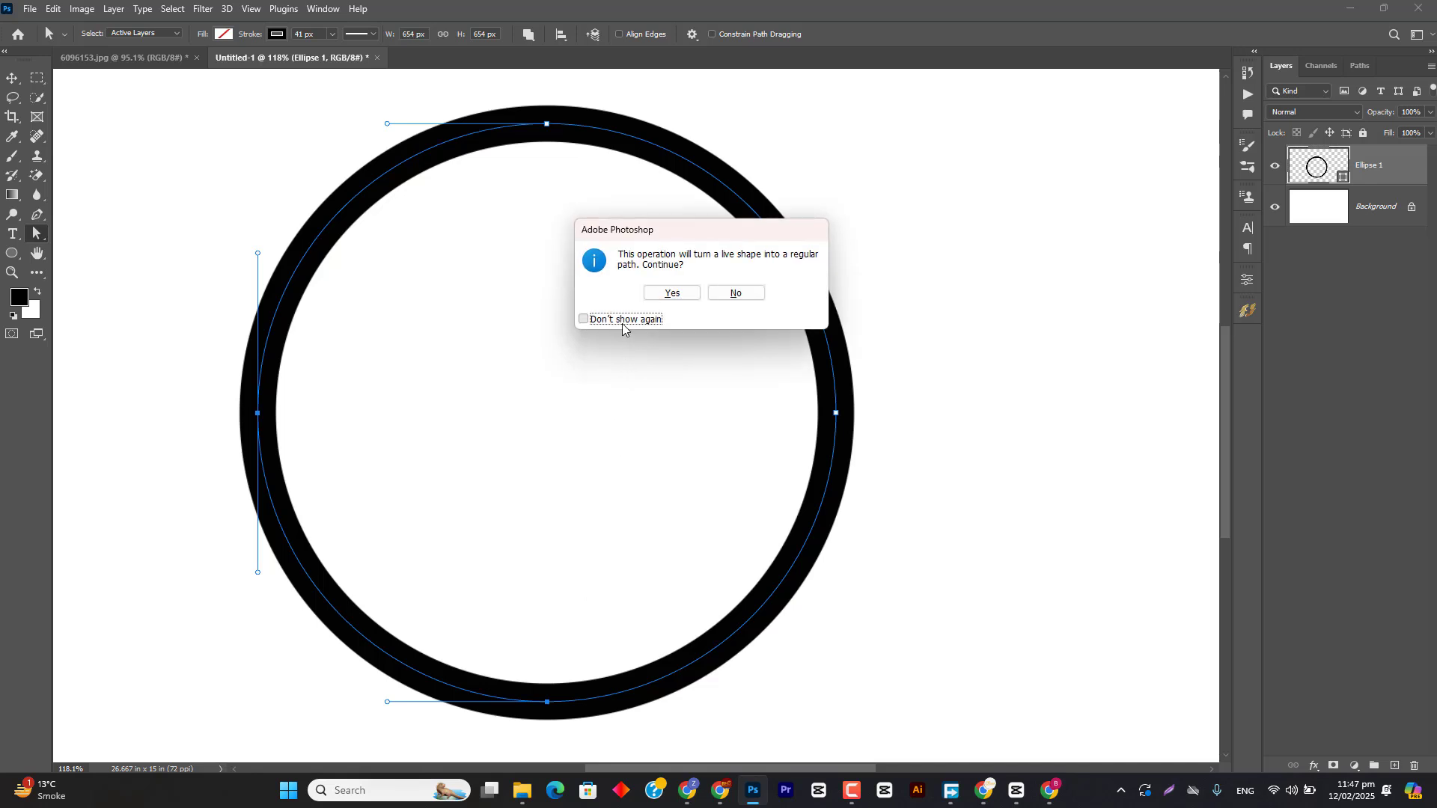
{"action": "left_click", "coordinate": [584, 319]}
{"action": "left_click", "coordinate": [672, 293]}
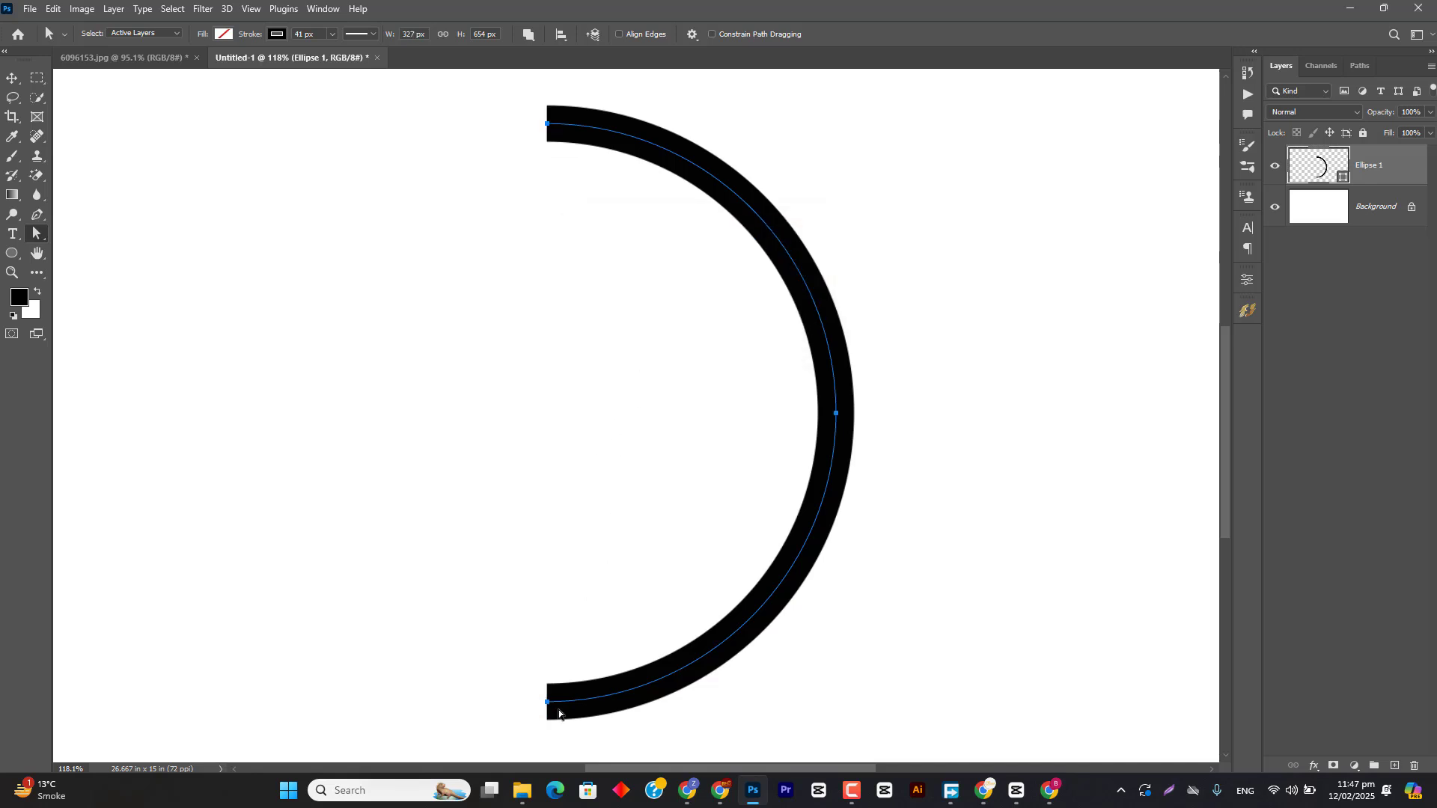
{"action": "key", "text": "ctrl+z"}
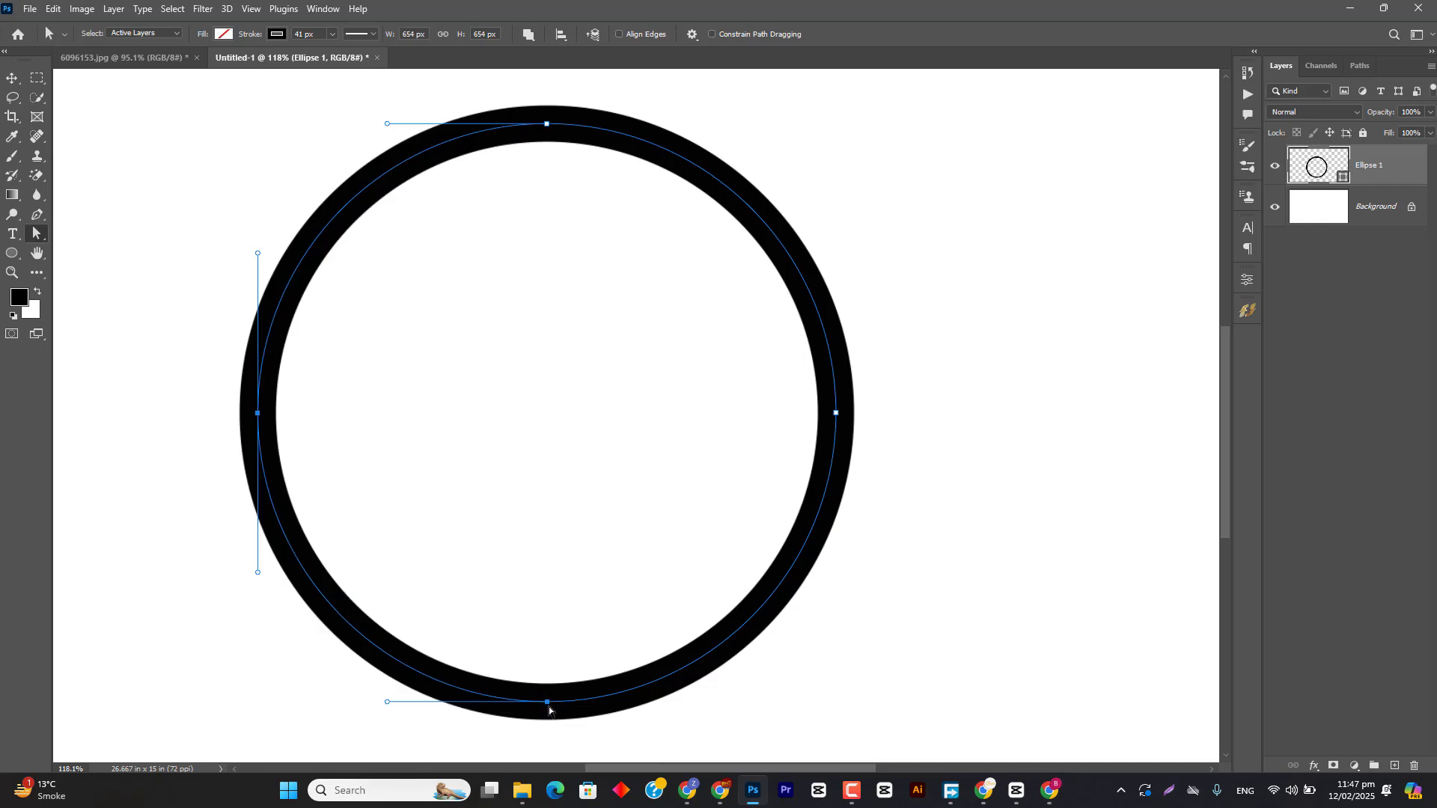
Step: Select the ring's left and bottom anchor points together and delete them, leaving only the upper-right quarter arc
{"action": "left_click", "coordinate": [550, 629]}
{"action": "left_click_drag", "start_coordinate": [178, 334], "coordinate": [384, 502]}
{"action": "left_click_drag", "start_coordinate": [492, 608], "coordinate": [566, 730]}
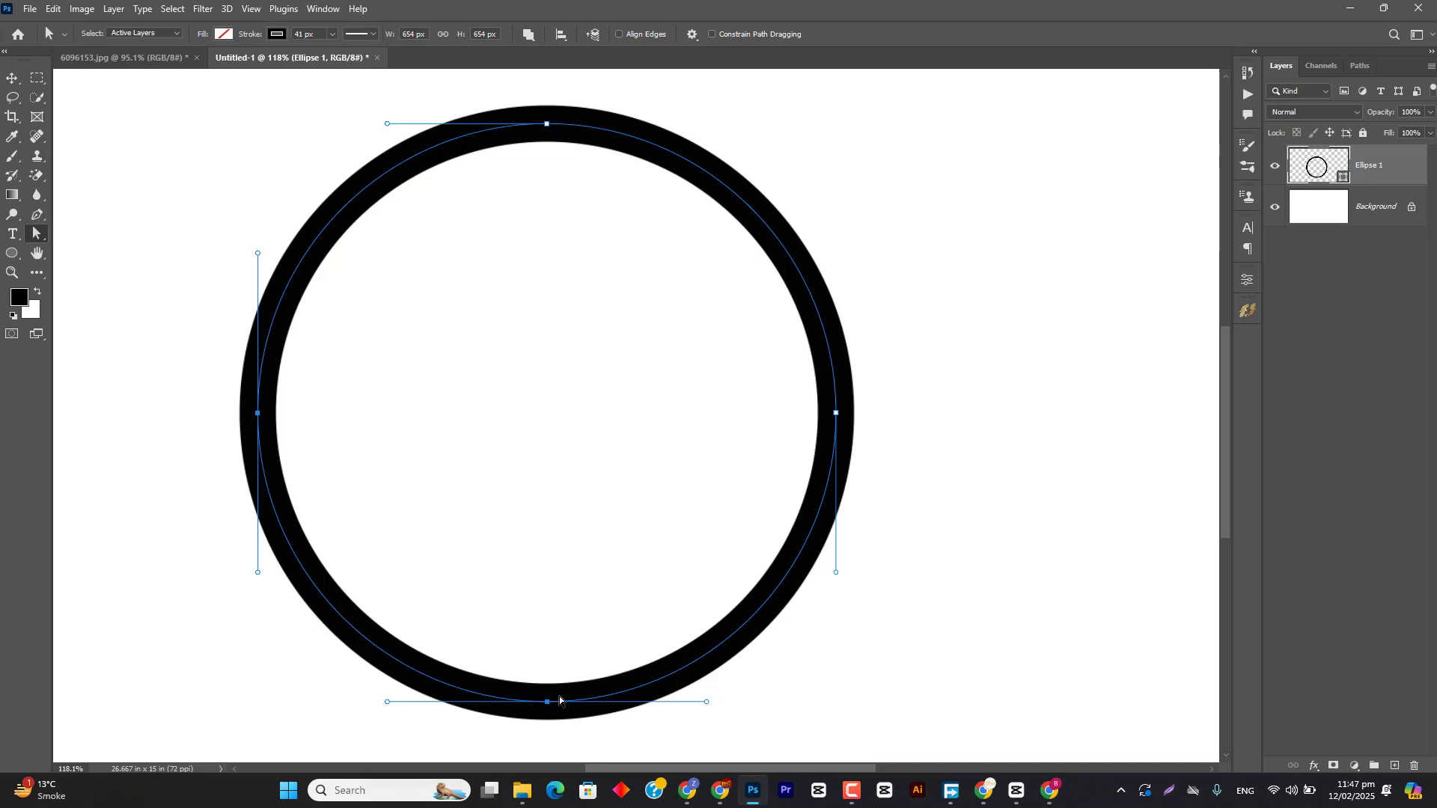
{"action": "left_click_drag", "start_coordinate": [501, 637], "coordinate": [576, 734]}
{"action": "left_click", "coordinate": [352, 375]}
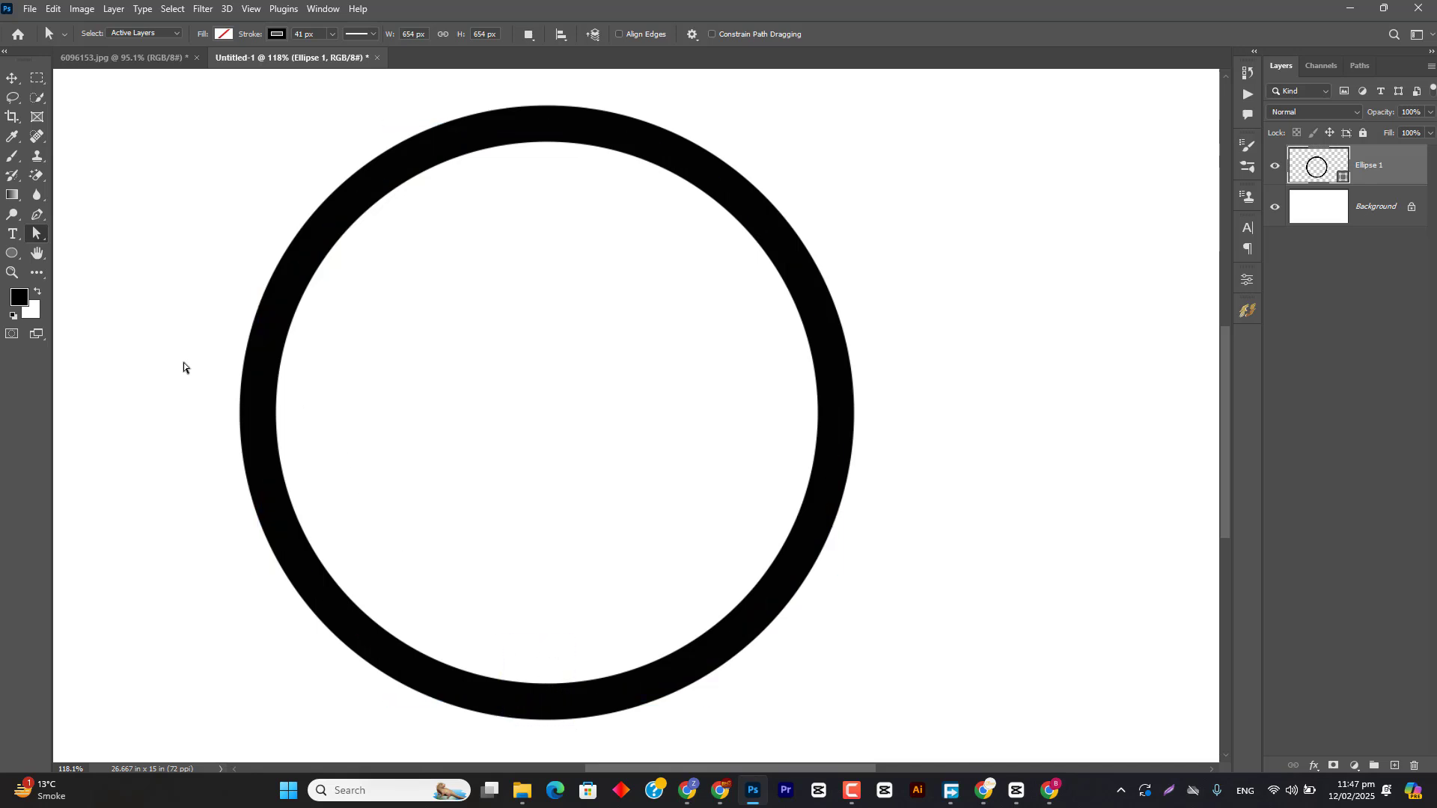
{"action": "left_click_drag", "start_coordinate": [183, 366], "coordinate": [322, 474]}
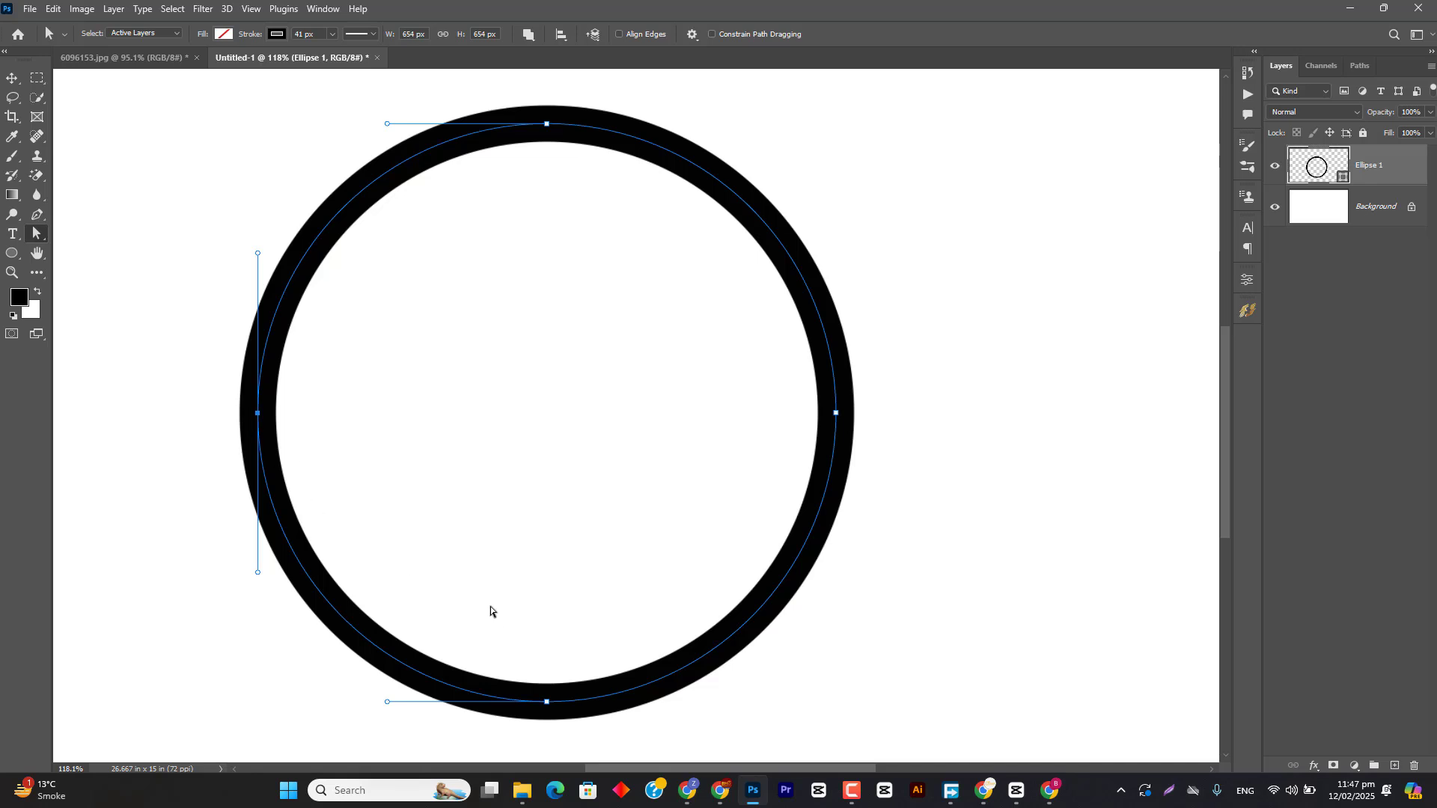
{"action": "left_click_drag", "start_coordinate": [490, 631], "coordinate": [578, 739]}
{"action": "left_click", "coordinate": [241, 388]}
{"action": "left_click_drag", "start_coordinate": [188, 332], "coordinate": [622, 754]}
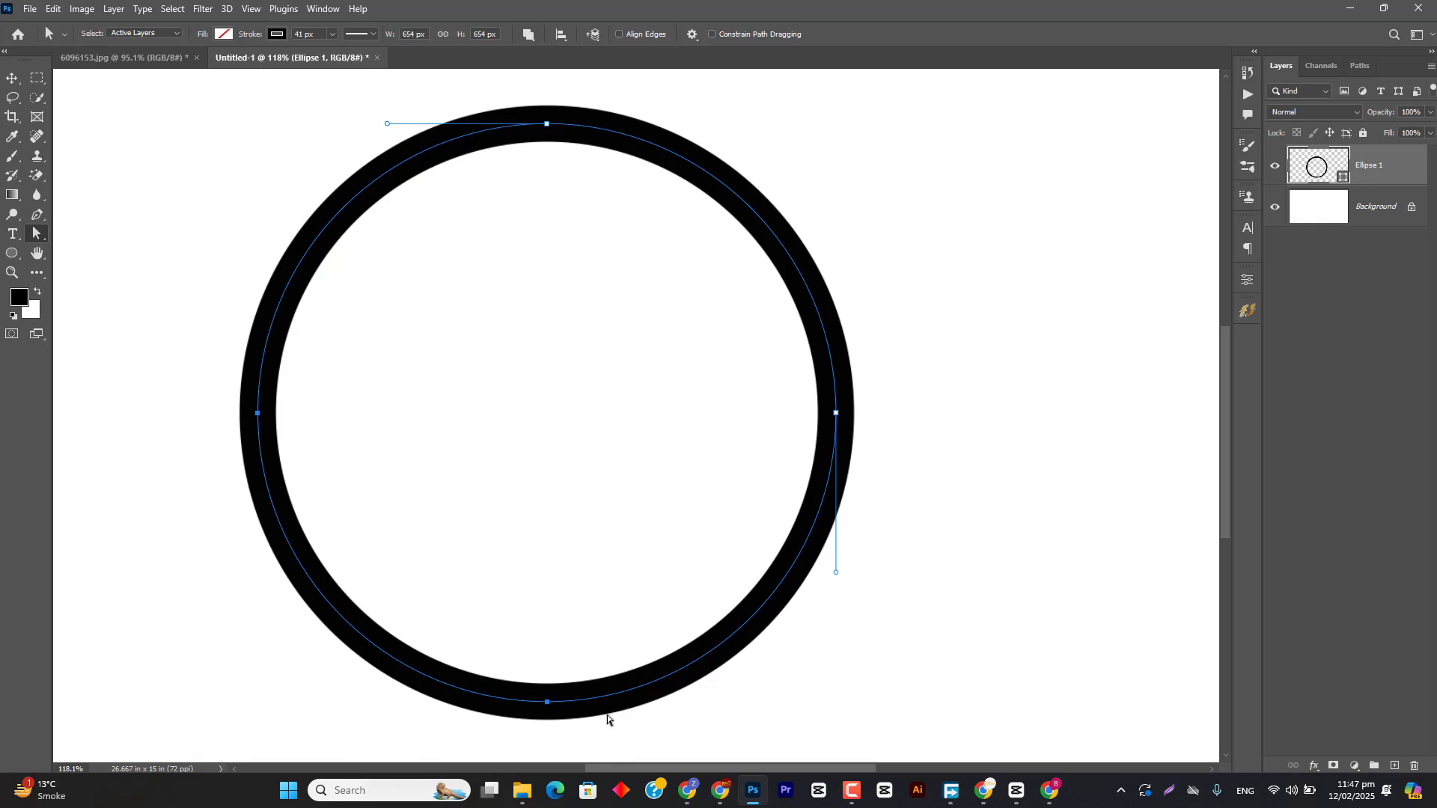
{"action": "key", "text": "Delete"}
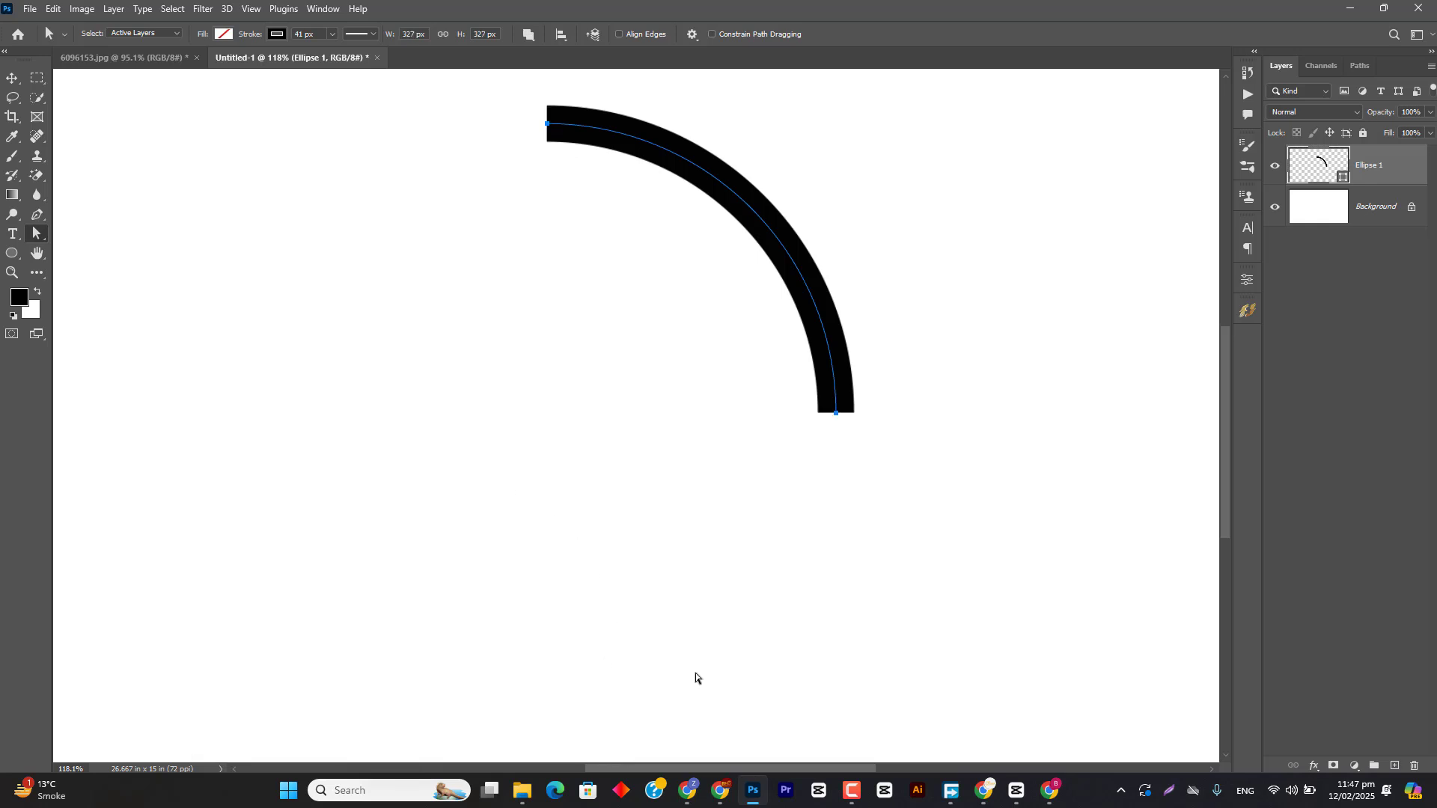
Step: Set the quarter arc's stroke caps to round
{"action": "left_click_drag", "start_coordinate": [876, 347], "coordinate": [776, 485]}
{"action": "left_click_drag", "start_coordinate": [528, 93], "coordinate": [616, 192]}
{"action": "left_click", "coordinate": [303, 35]}
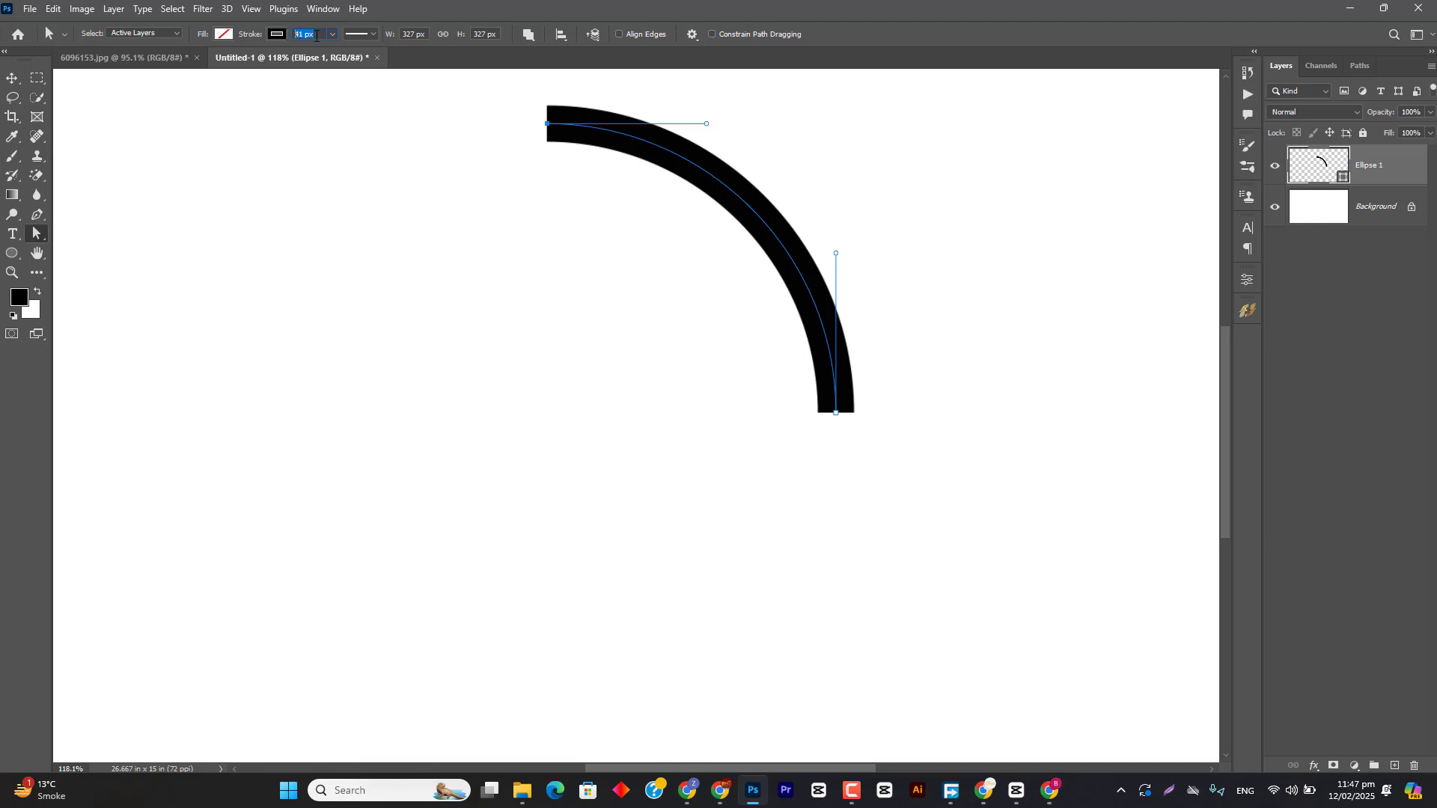
{"action": "left_click", "coordinate": [373, 34]}
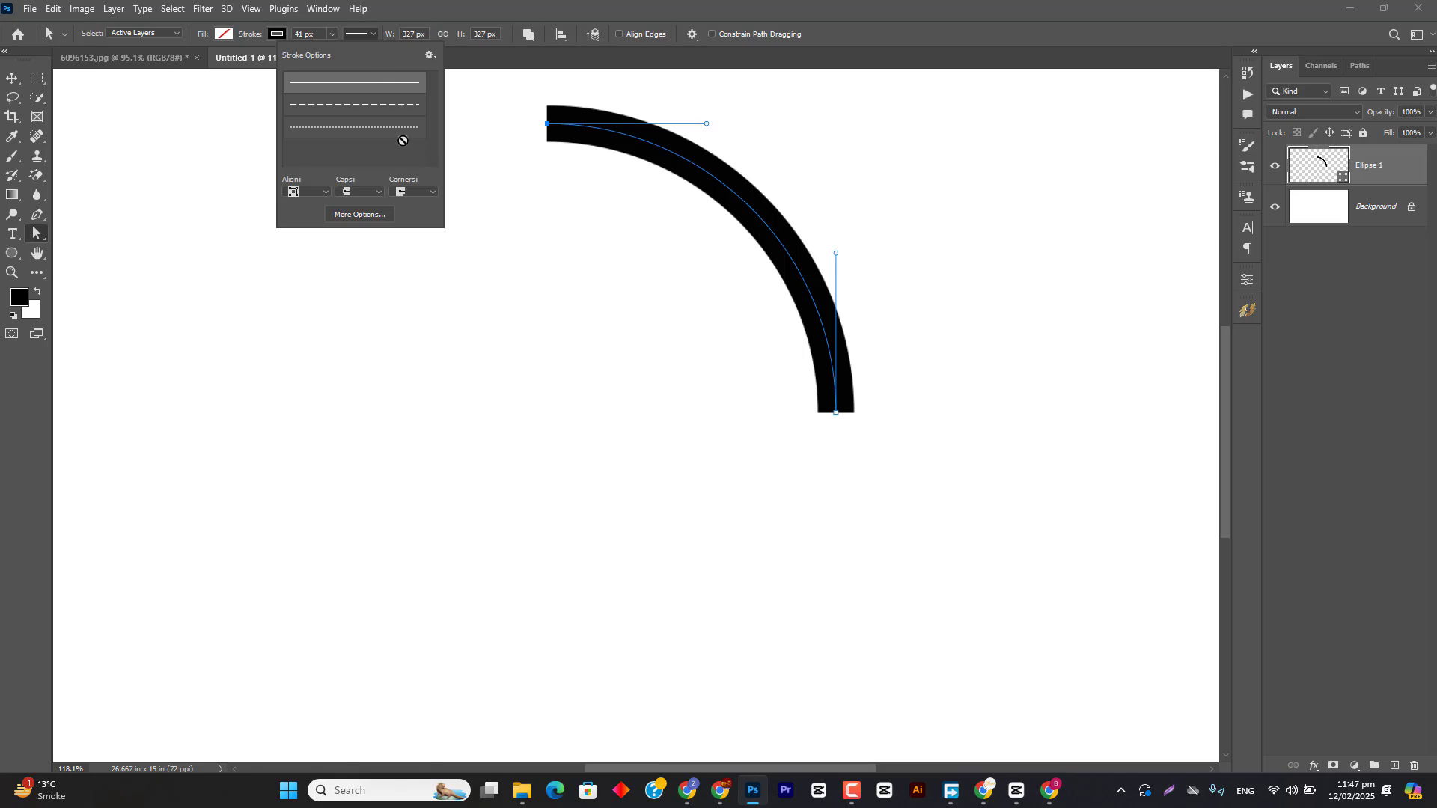
{"action": "left_click", "coordinate": [362, 196]}
{"action": "left_click", "coordinate": [363, 216]}
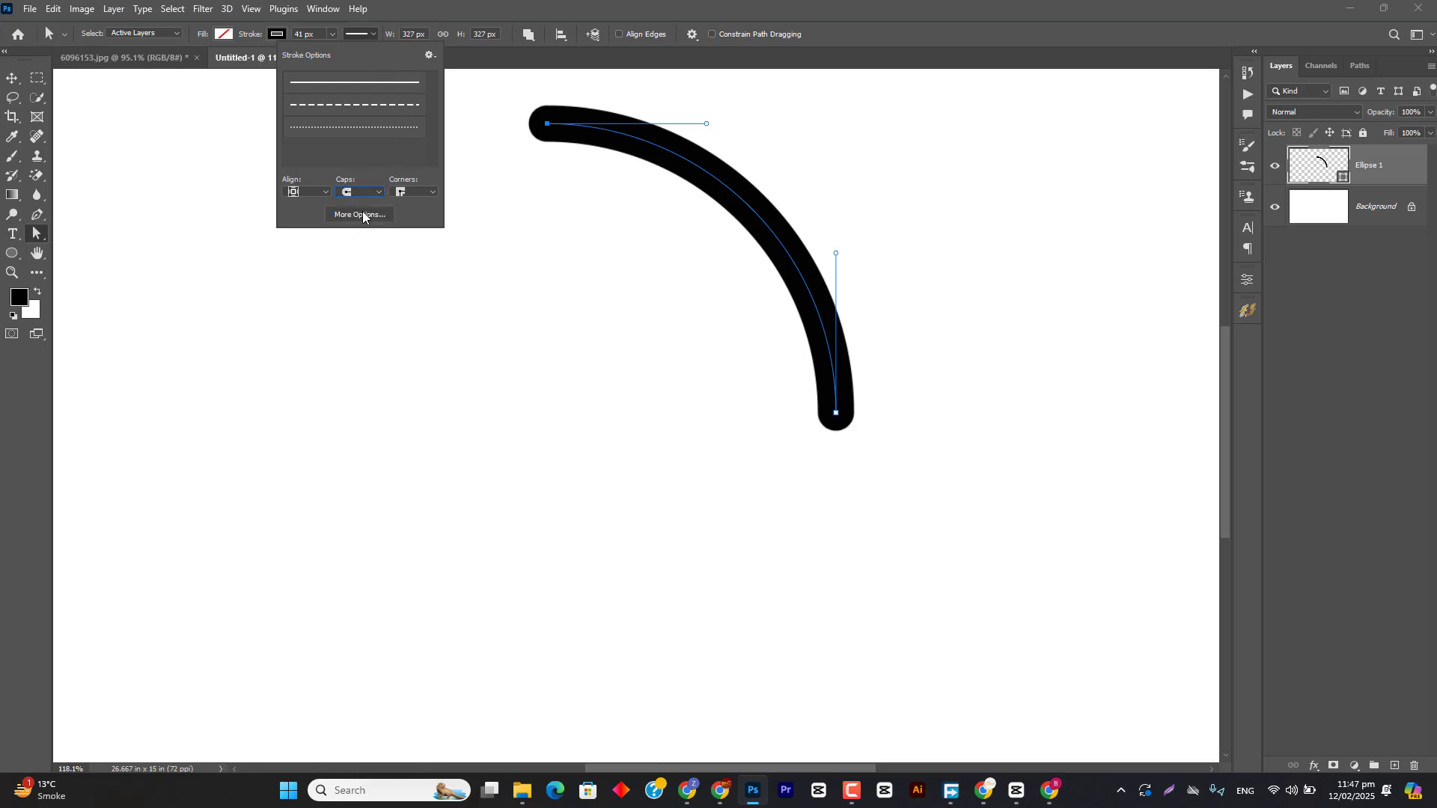
{"action": "left_click", "coordinate": [691, 6]}
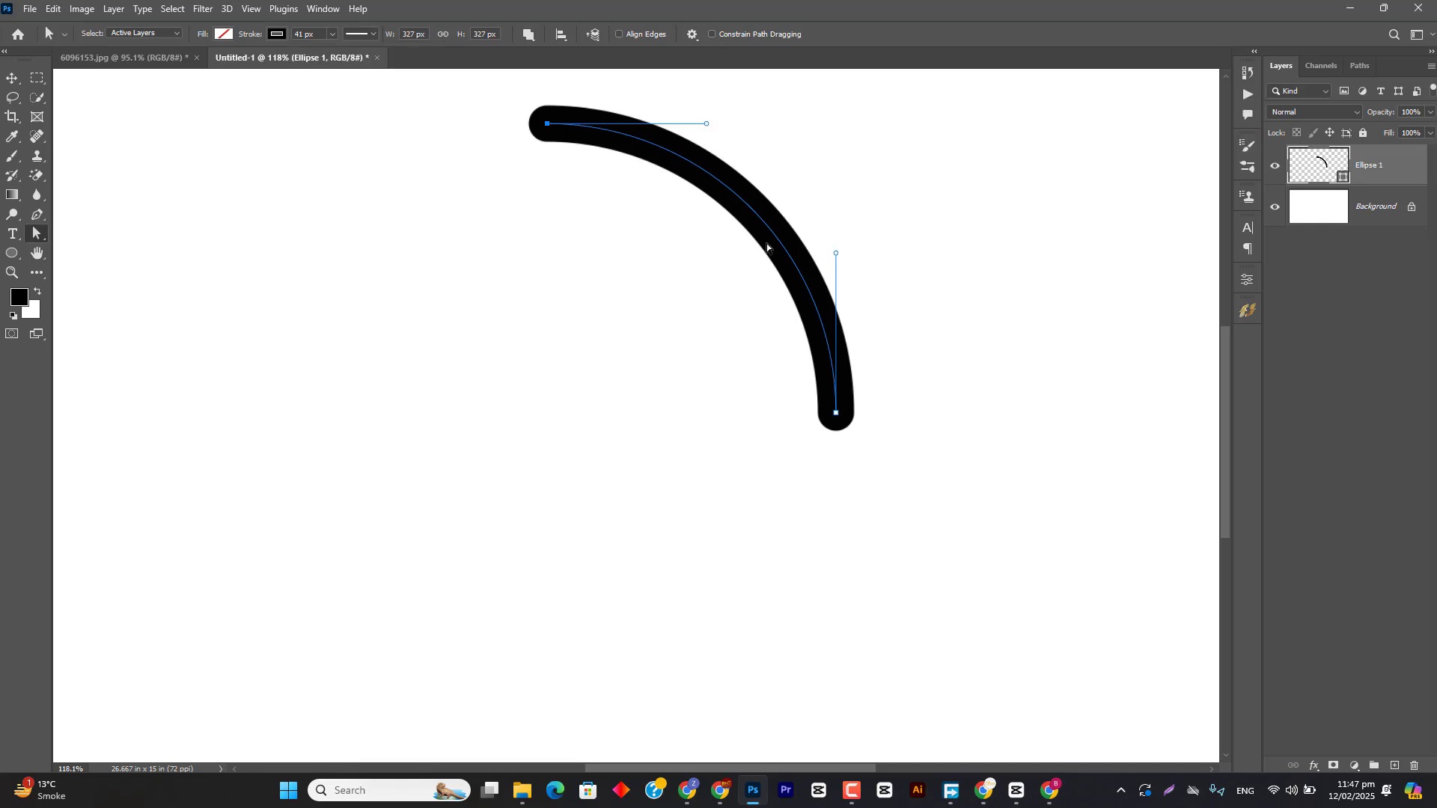
Step: Compare the rounded arc with the yellow curved bars around the badge in the 6096153.jpg poster, and return to Untitled-1
{"action": "left_click", "coordinate": [168, 58]}
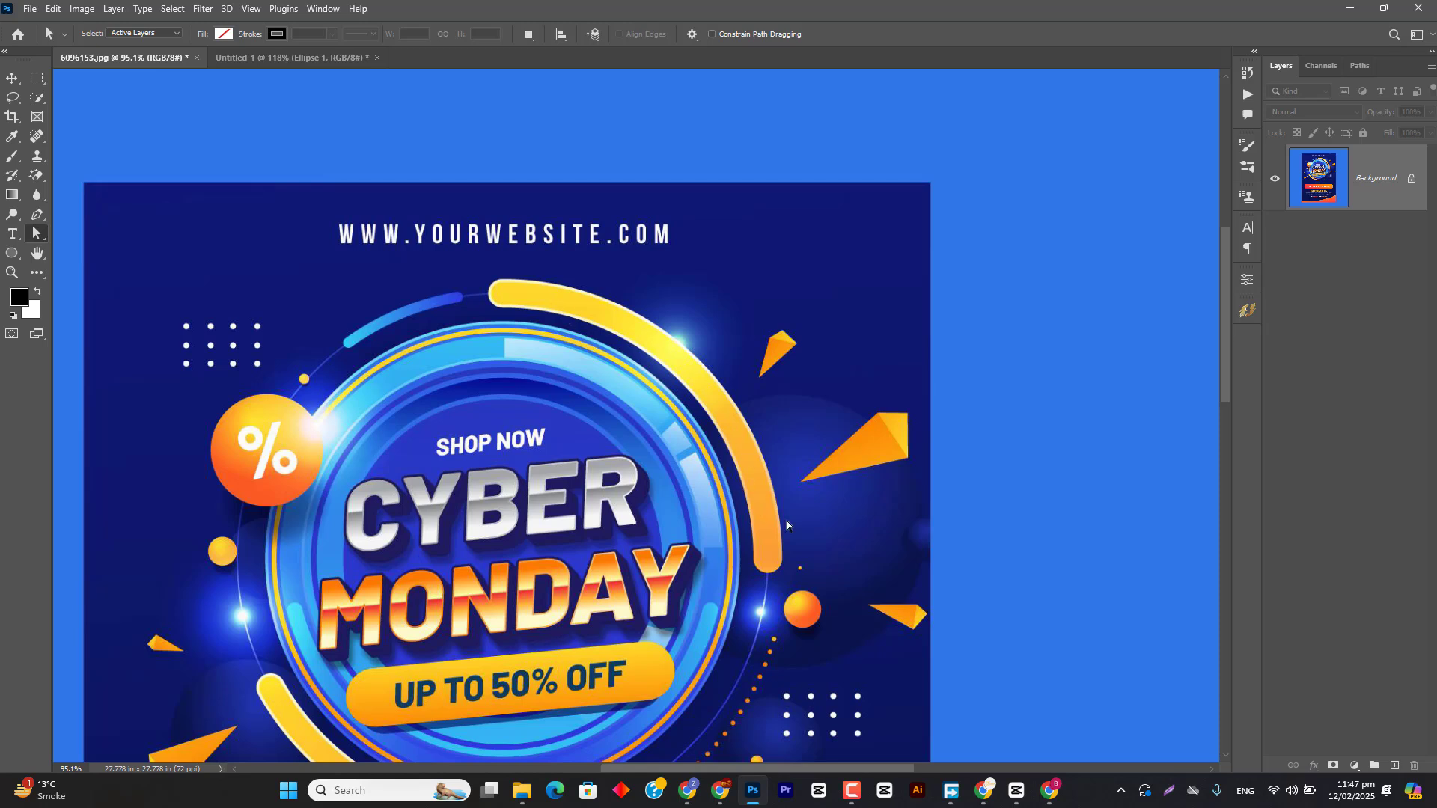
{"action": "left_click", "coordinate": [329, 60]}
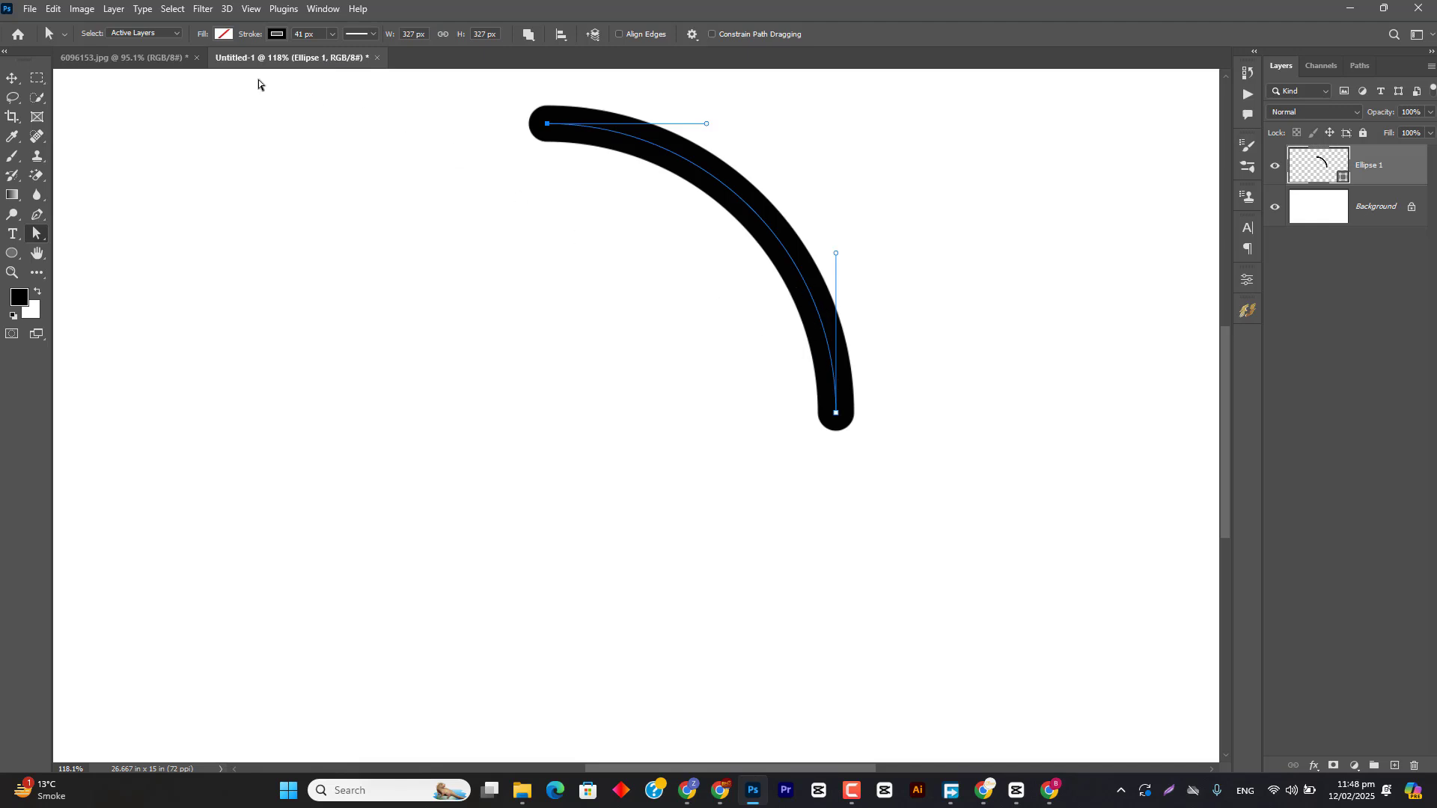
{"action": "left_click", "coordinate": [169, 58]}
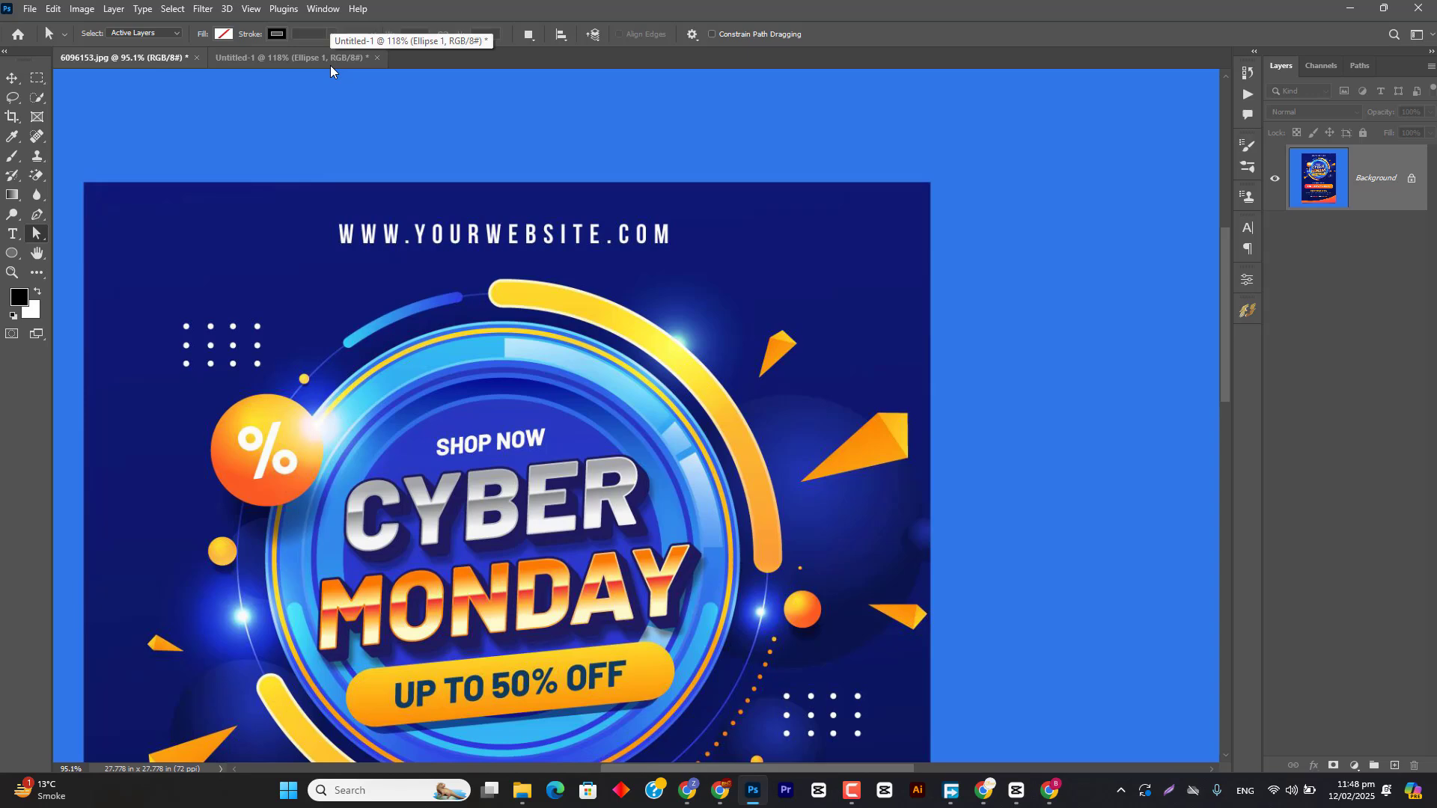
{"action": "scroll", "coordinate": [699, 606], "scroll_direction": "down", "scroll_amount": 3}
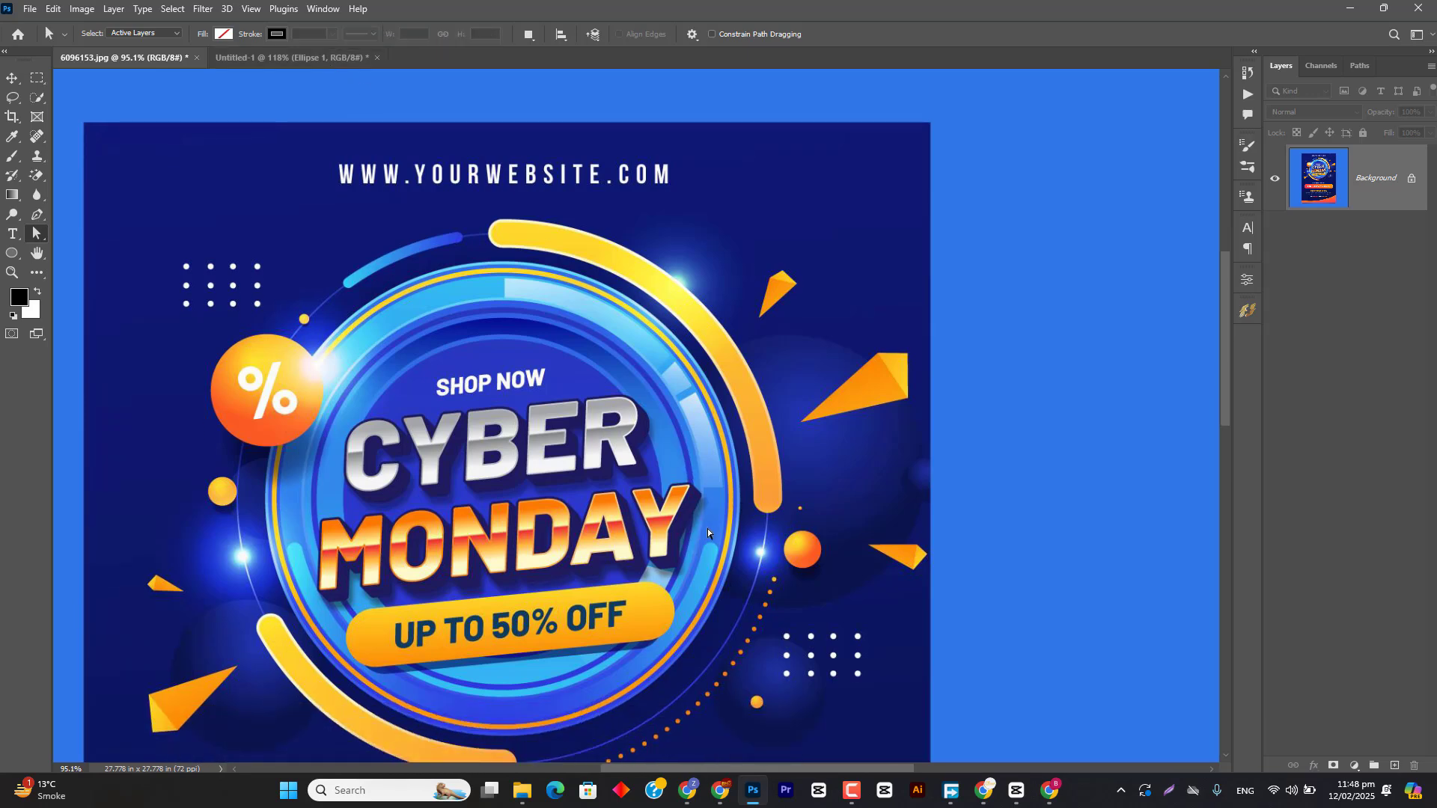
{"action": "left_click", "coordinate": [258, 57]}
Step: Duplicate the quarter arc, rotate the copy 90°, and place it below the original arc
{"action": "key", "text": "v"}
{"action": "left_click_drag", "start_coordinate": [802, 202], "coordinate": [725, 304]}
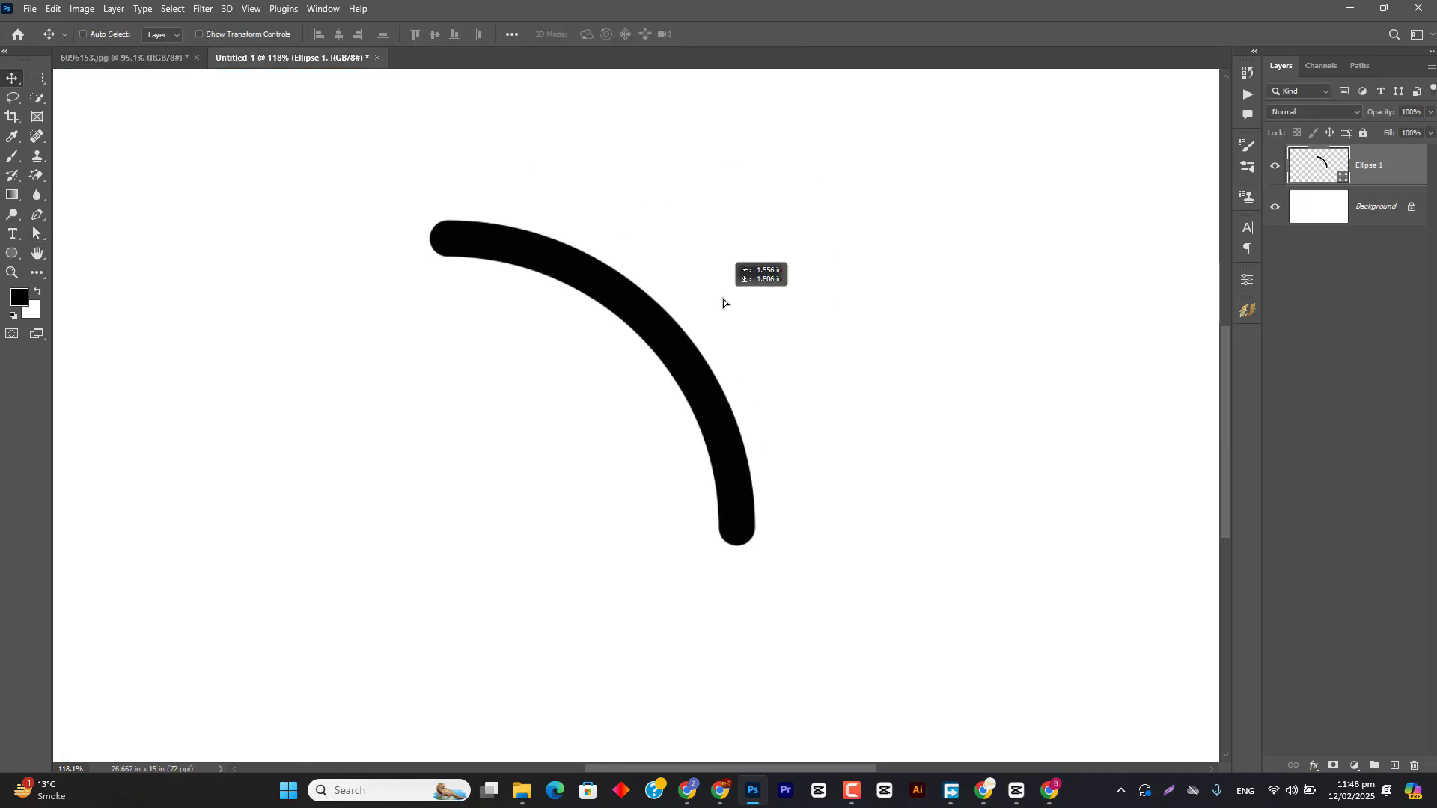
{"action": "key", "text": "ctrl+z"}
{"action": "left_click_drag", "start_coordinate": [784, 262], "coordinate": [704, 447]}
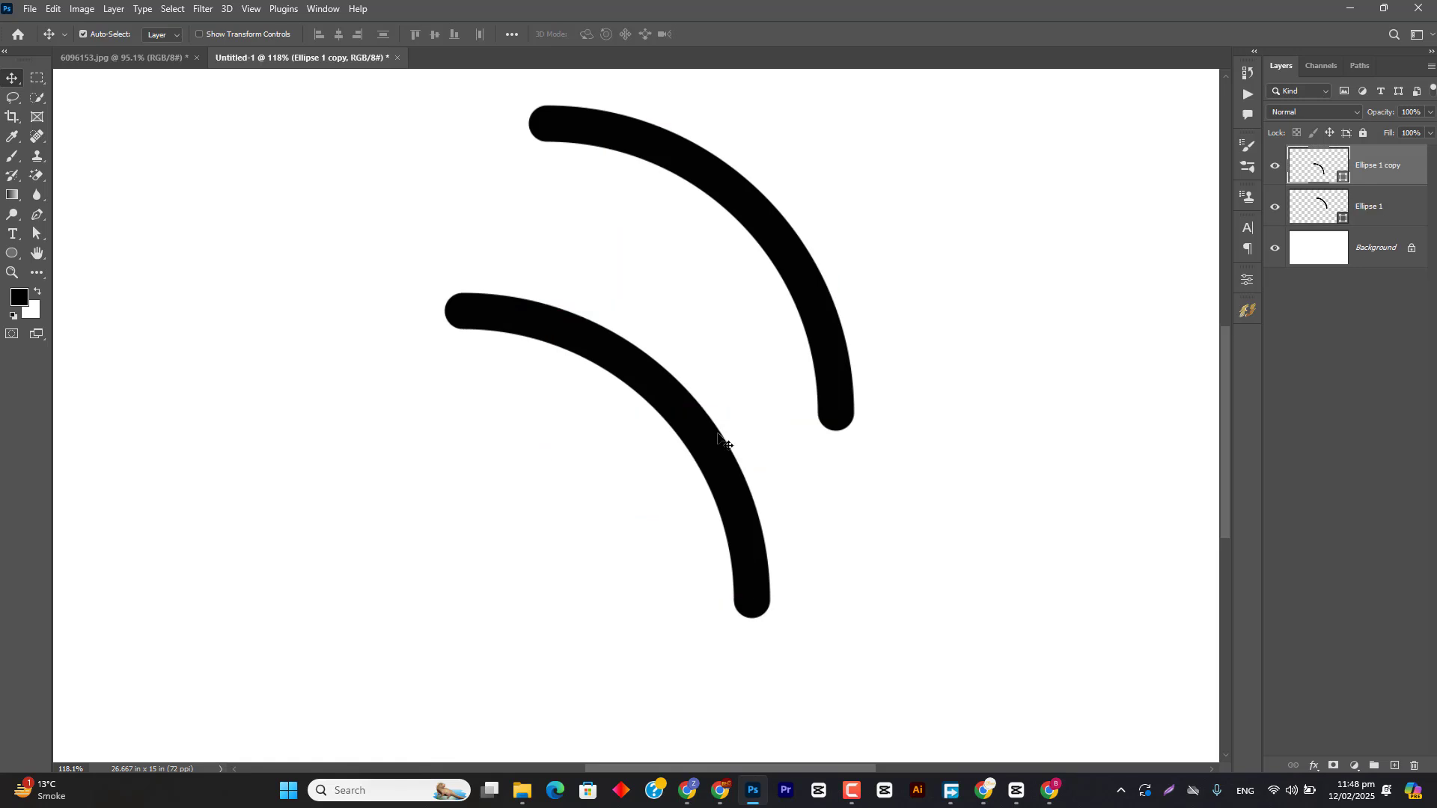
{"action": "key", "text": "ctrl+t"}
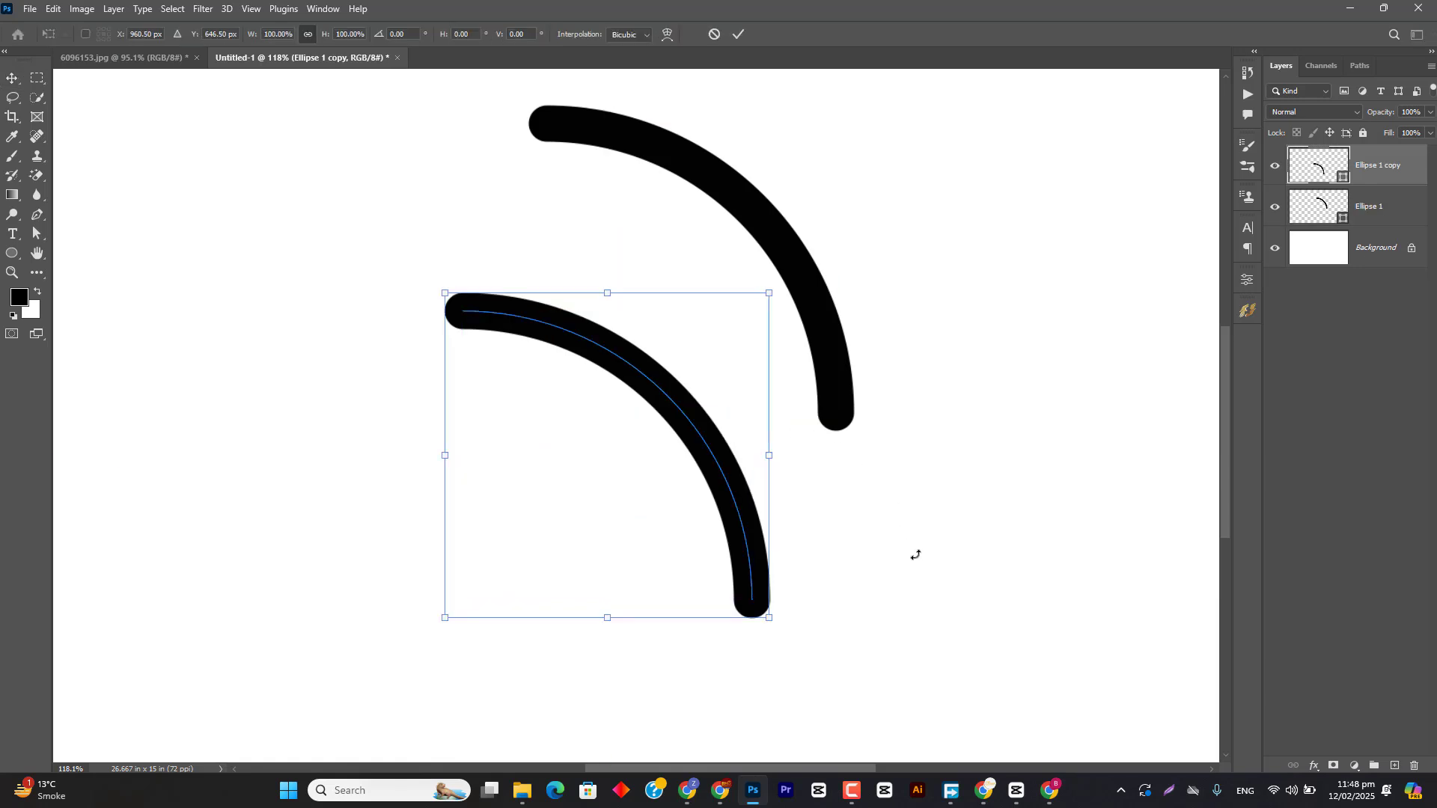
{"action": "left_click_drag", "start_coordinate": [916, 555], "coordinate": [499, 719]}
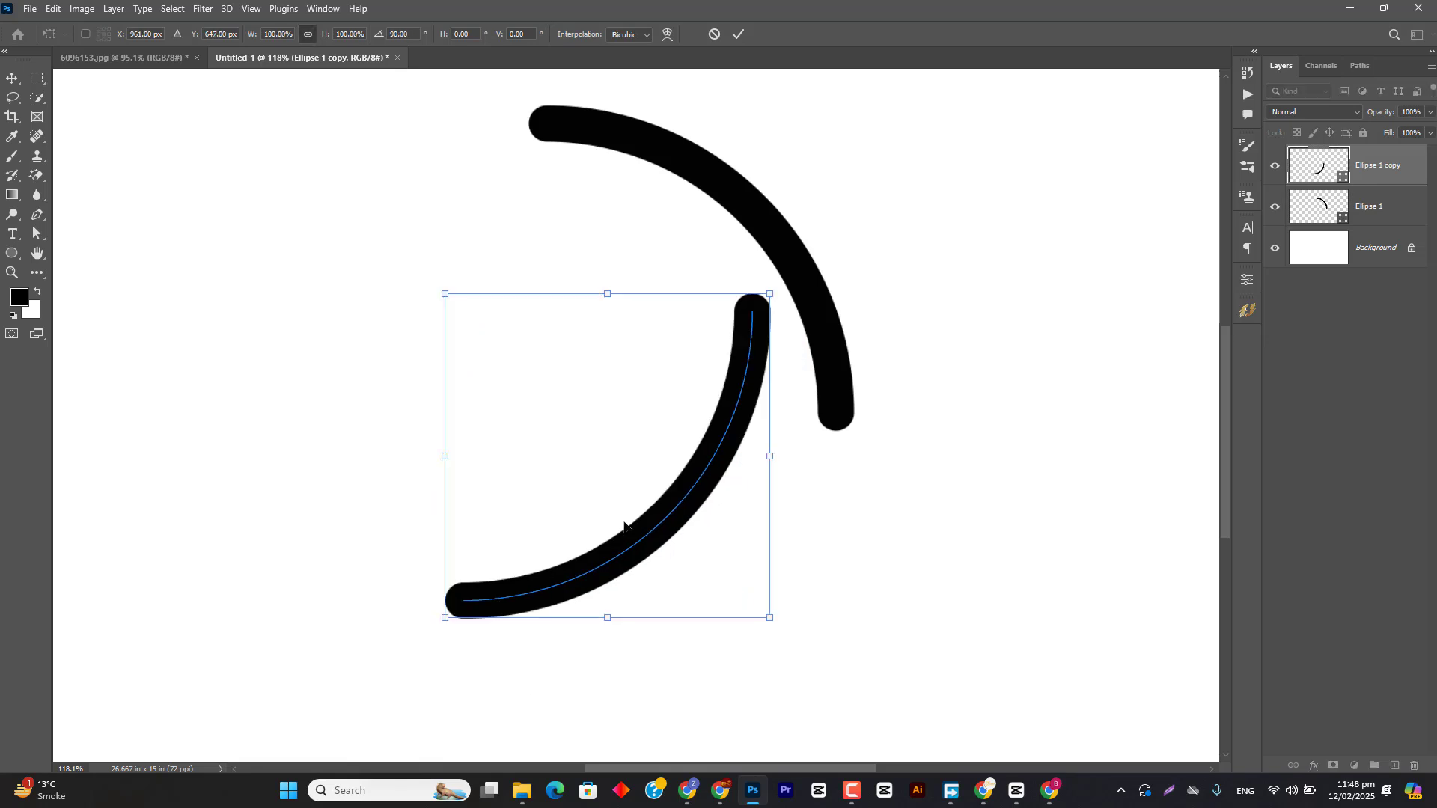
{"action": "left_click_drag", "start_coordinate": [714, 467], "coordinate": [780, 629]}
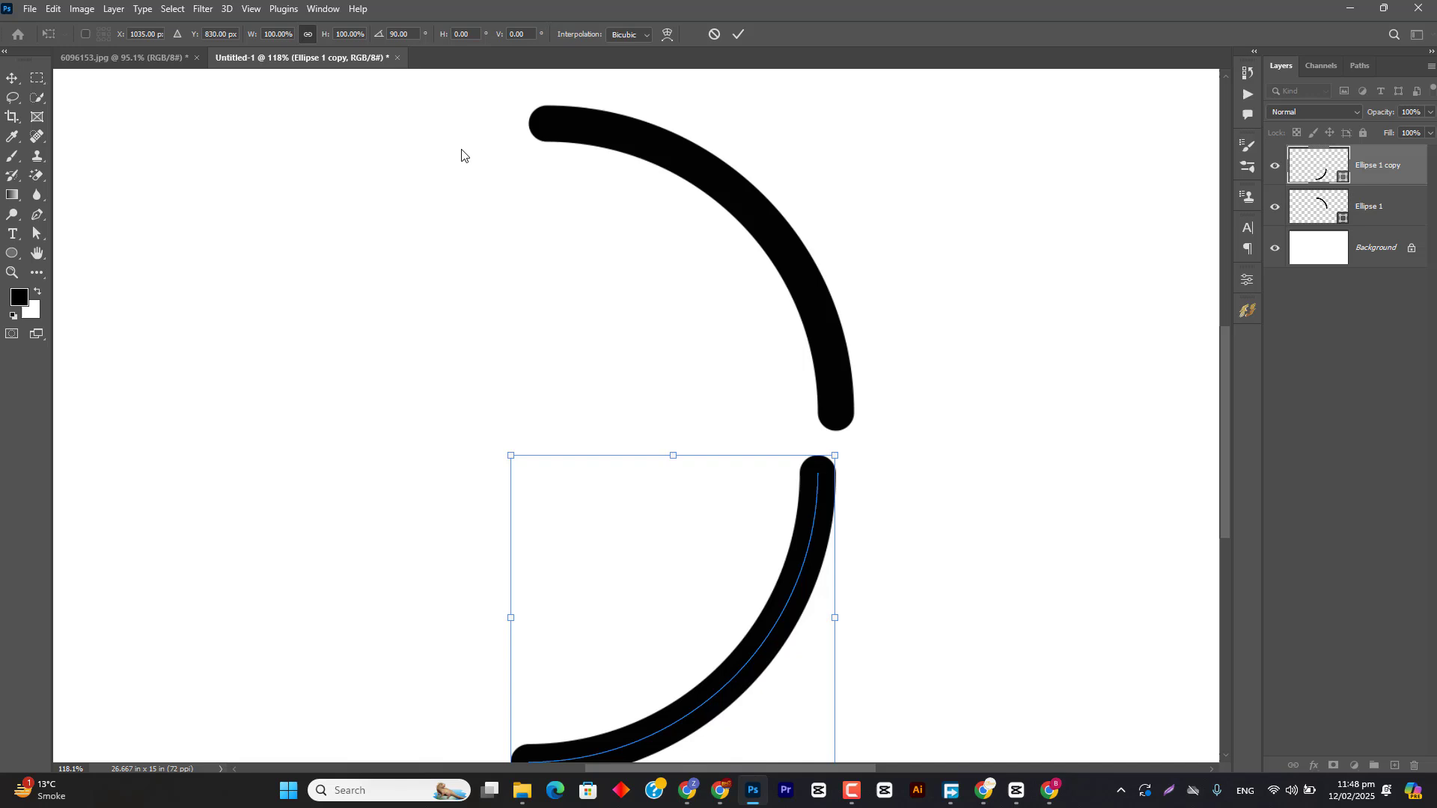
{"action": "left_click", "coordinate": [738, 34]}
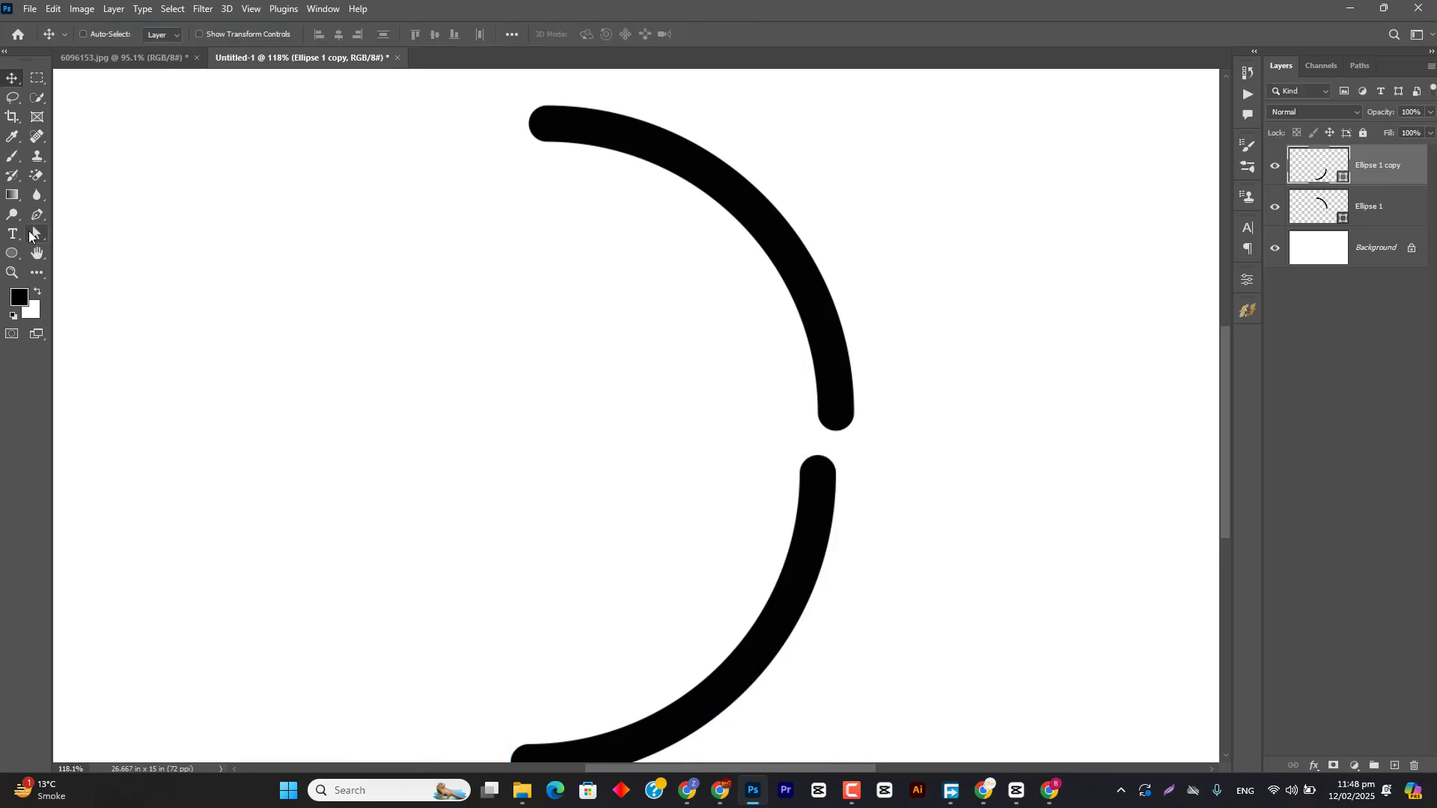
Step: Change the lower arc copy's stroke to the dotted style with round dots and set its width to 11 px
{"action": "key", "text": "u"}
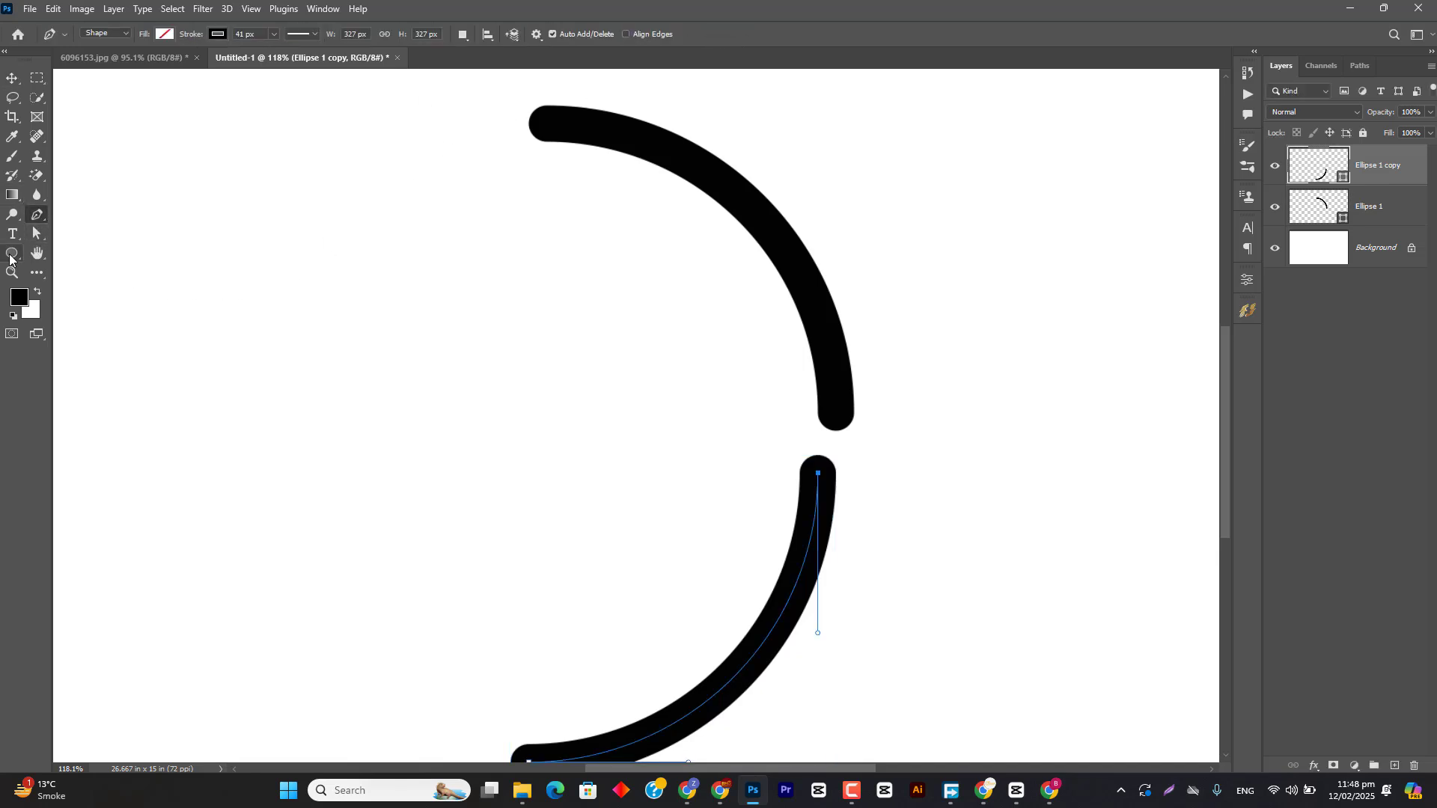
{"action": "left_click", "coordinate": [313, 30]}
{"action": "left_click", "coordinate": [306, 129]}
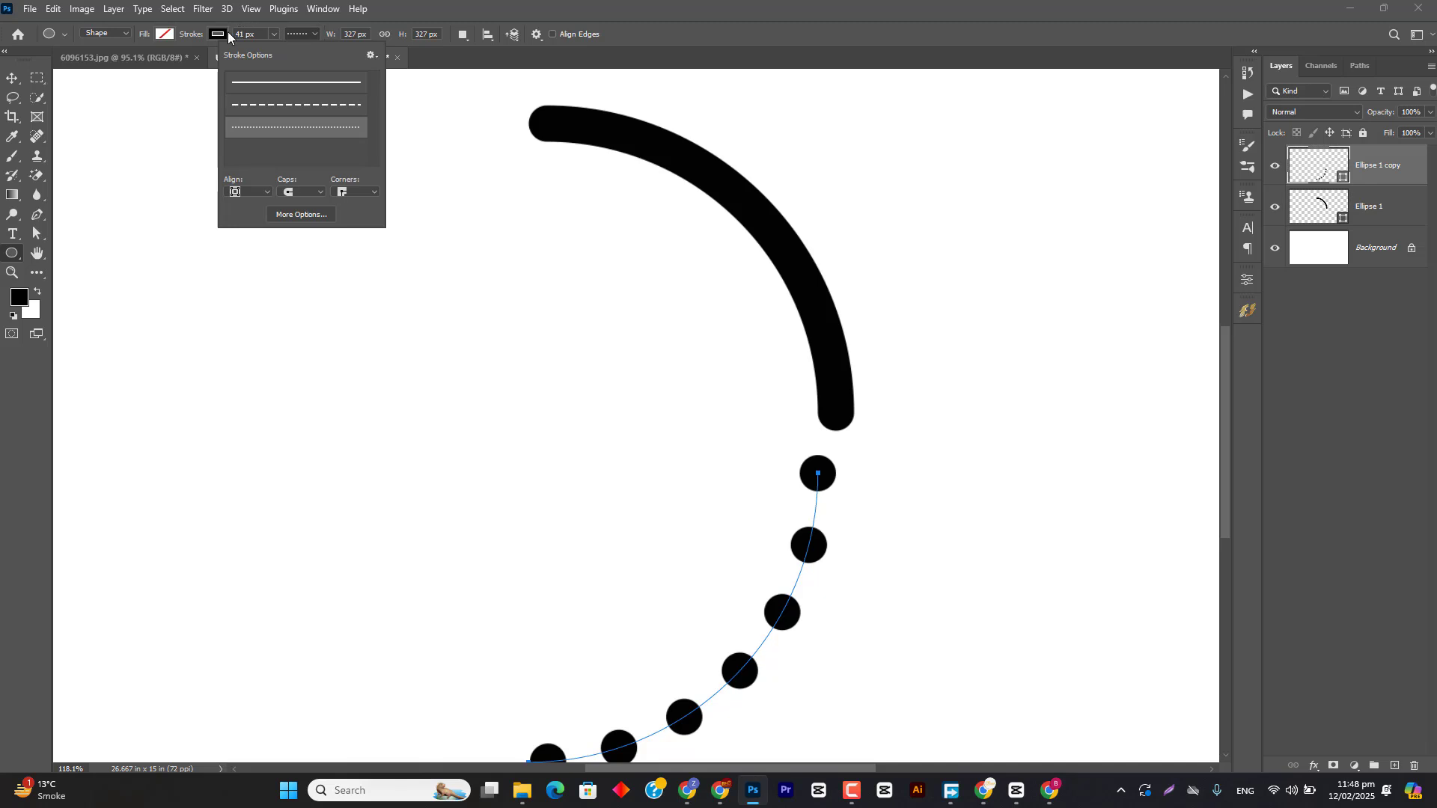
{"action": "left_click_drag", "start_coordinate": [199, 35], "coordinate": [172, 29]}
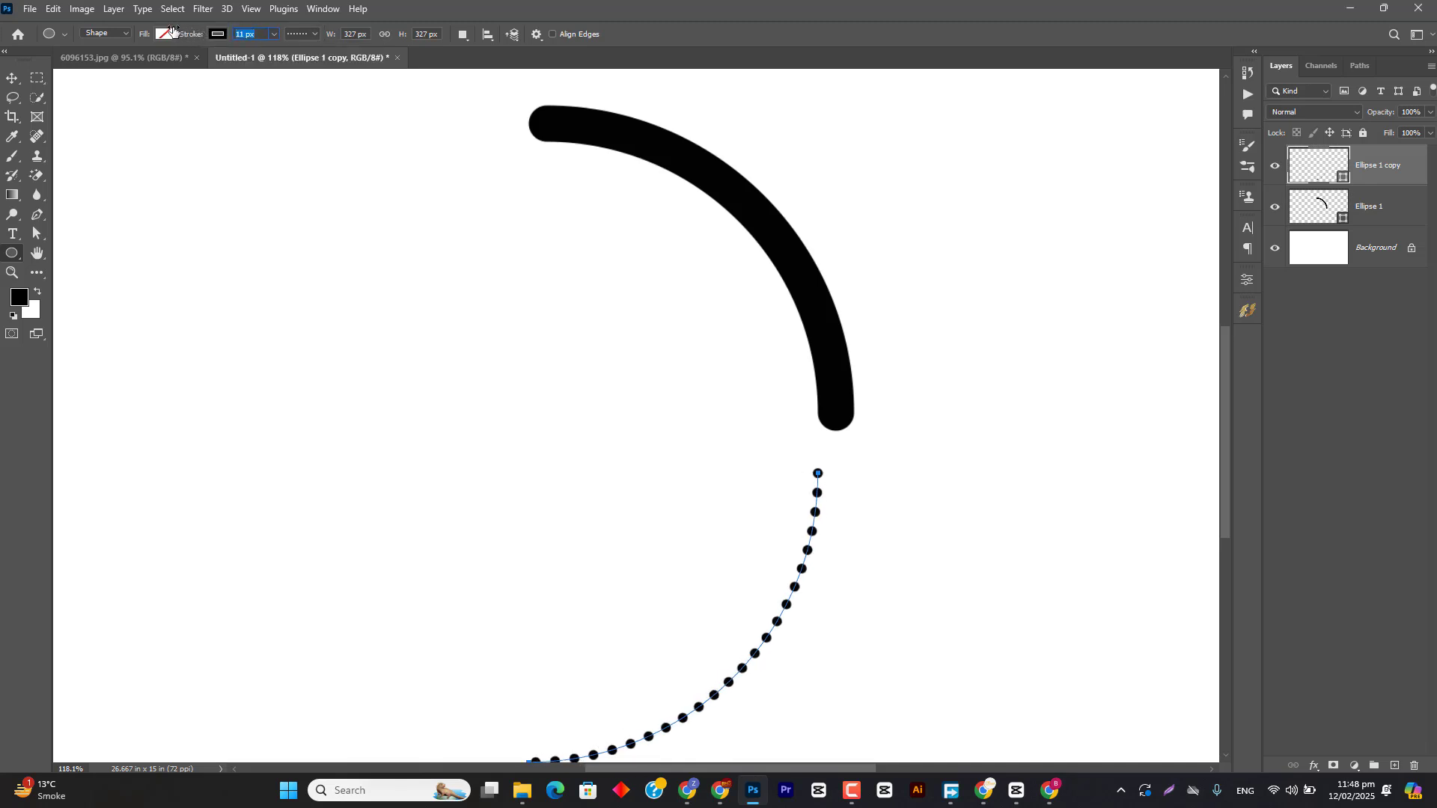
Step: Compare the dotted arc with the orange dotted curve beside the badge in the 6096153.jpg poster, and return to Untitled-1
{"action": "left_click", "coordinate": [124, 58]}
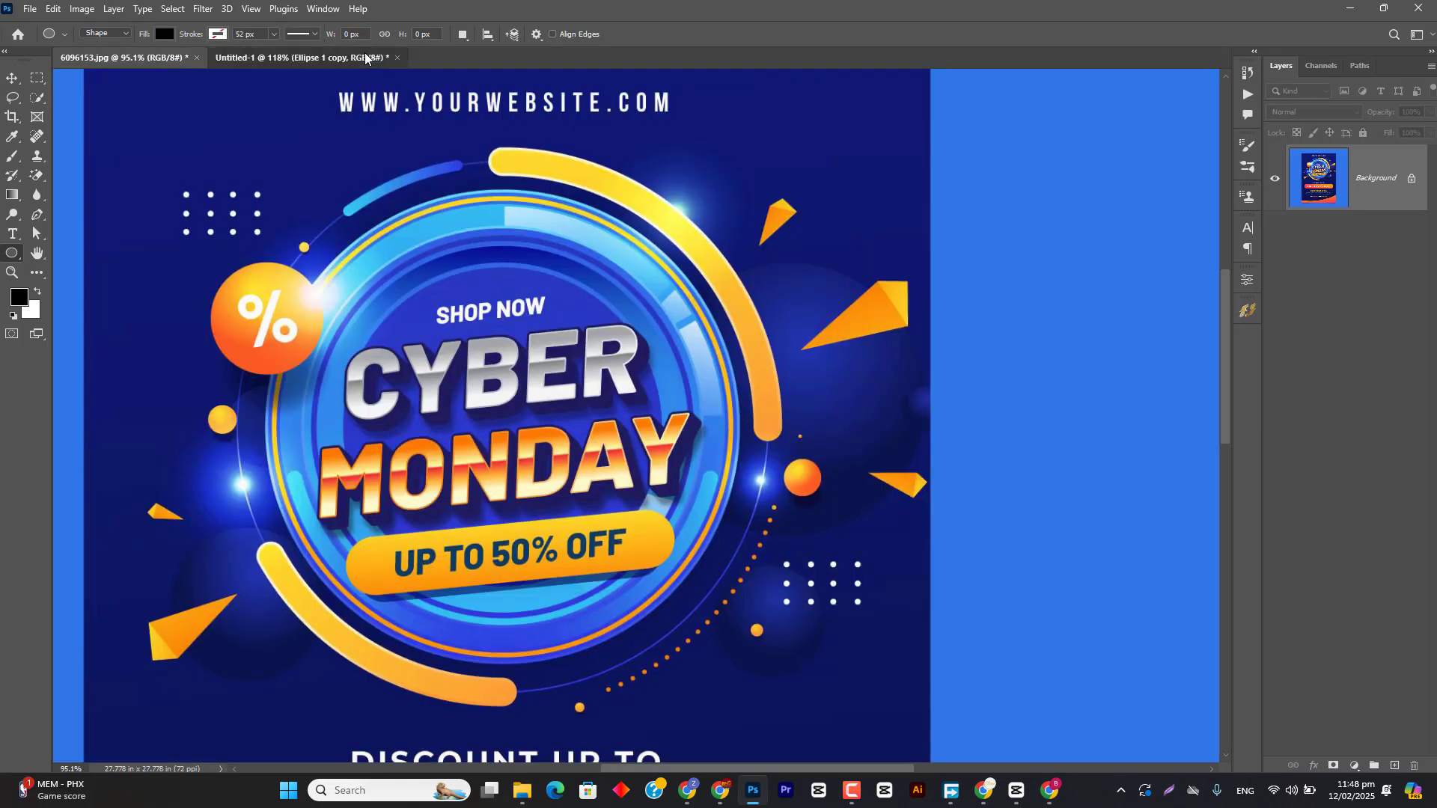
{"action": "left_click", "coordinate": [233, 58]}
{"action": "left_click", "coordinate": [146, 53]}
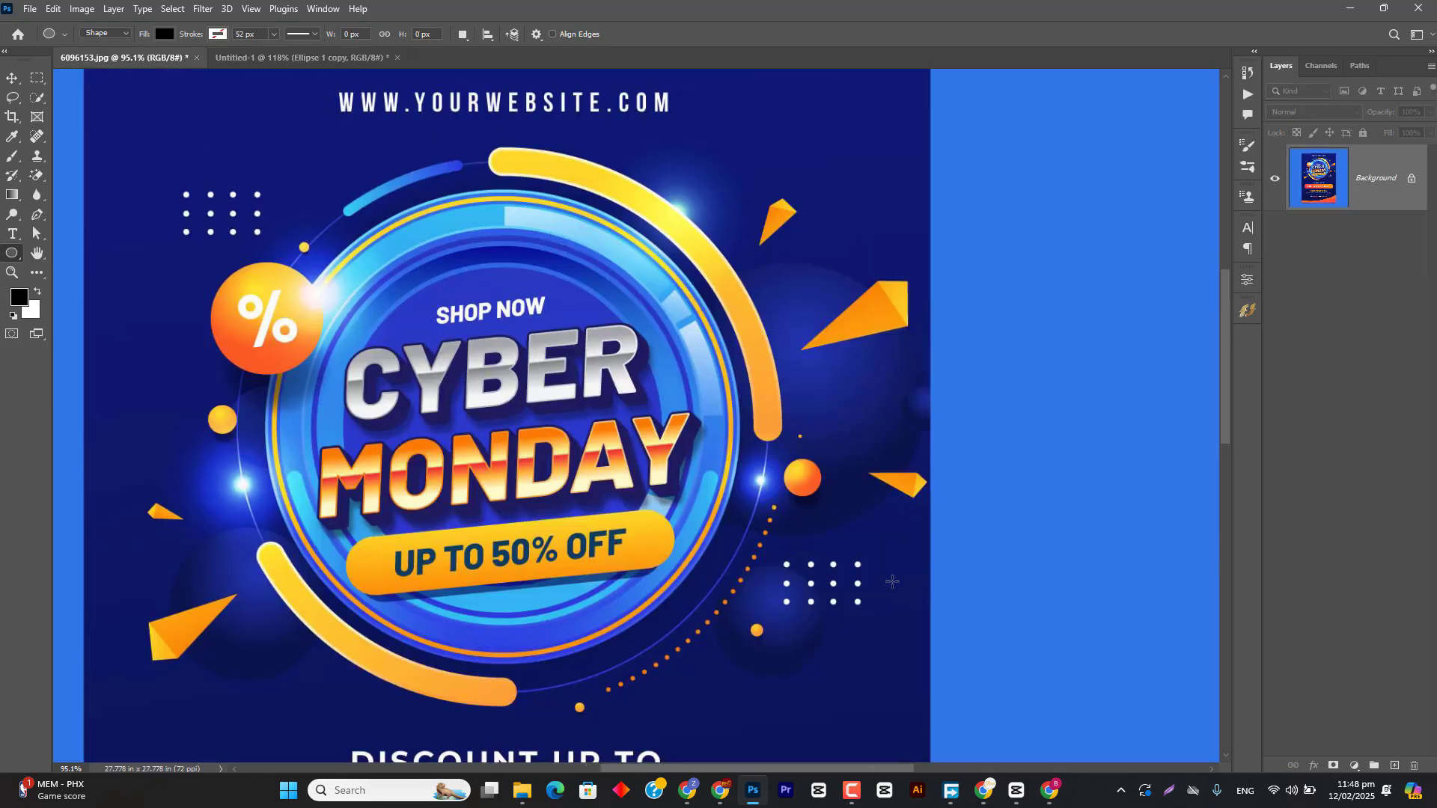
{"action": "left_click", "coordinate": [299, 57]}
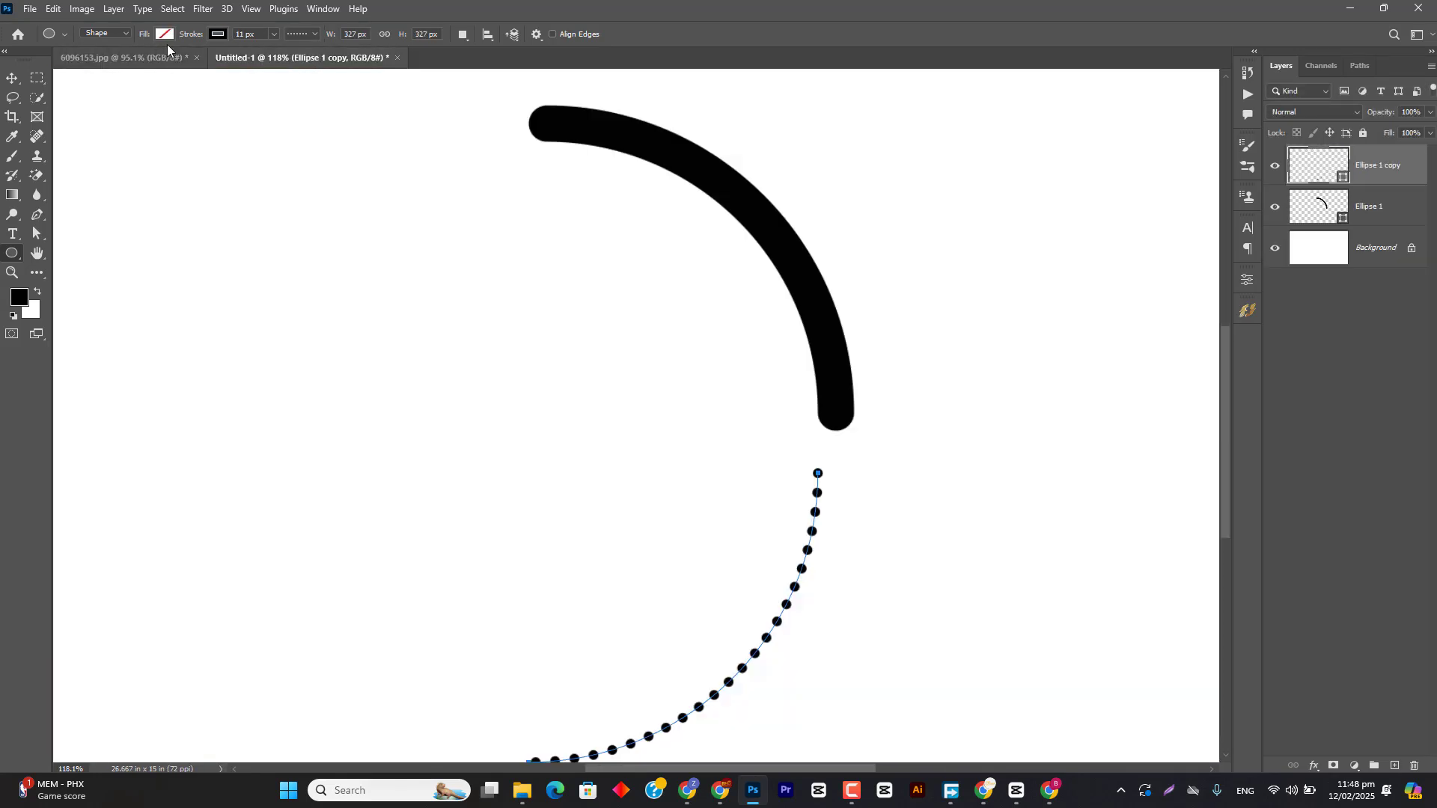
{"action": "left_click", "coordinate": [218, 34]}
{"action": "left_click", "coordinate": [309, 64]}
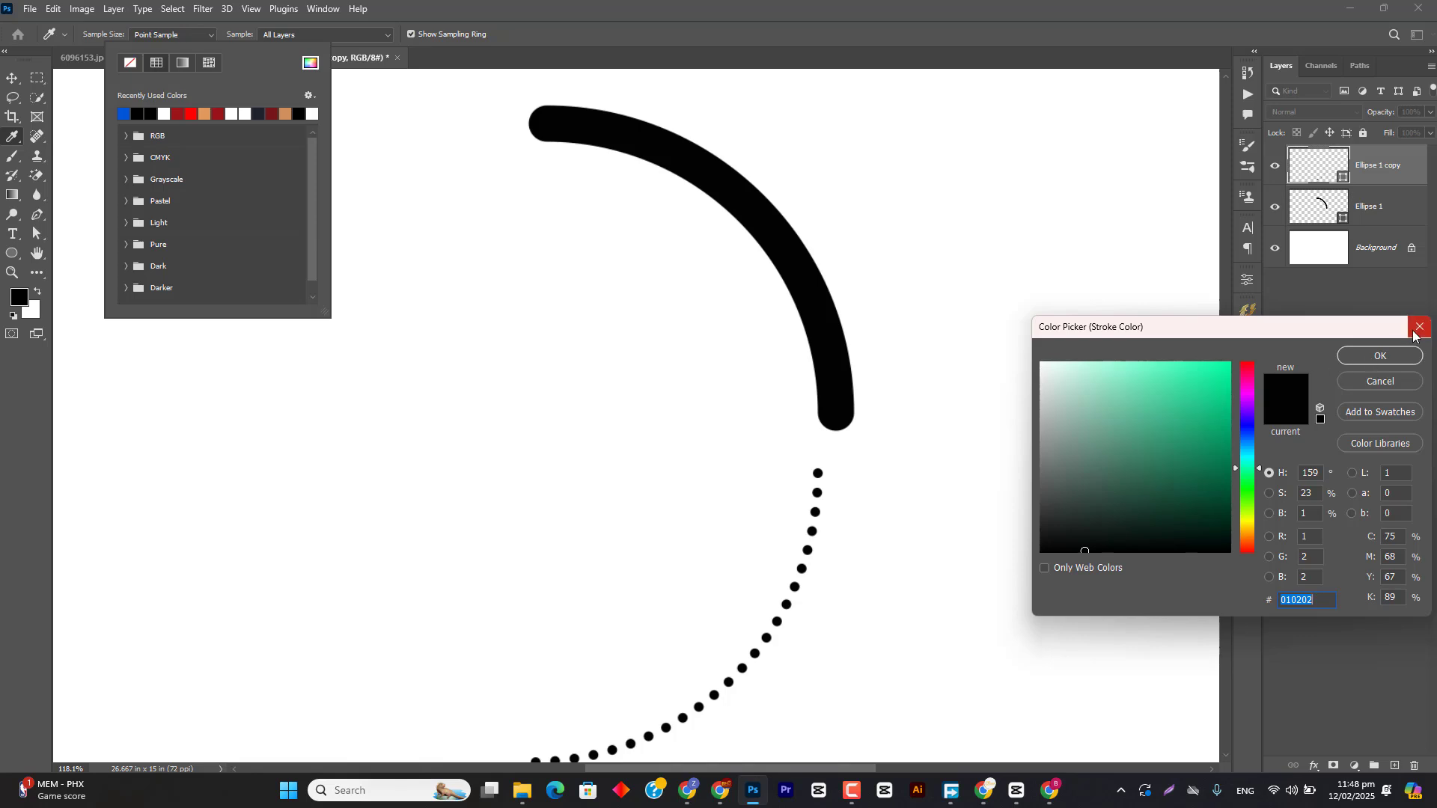
{"action": "left_click", "coordinate": [1369, 357]}
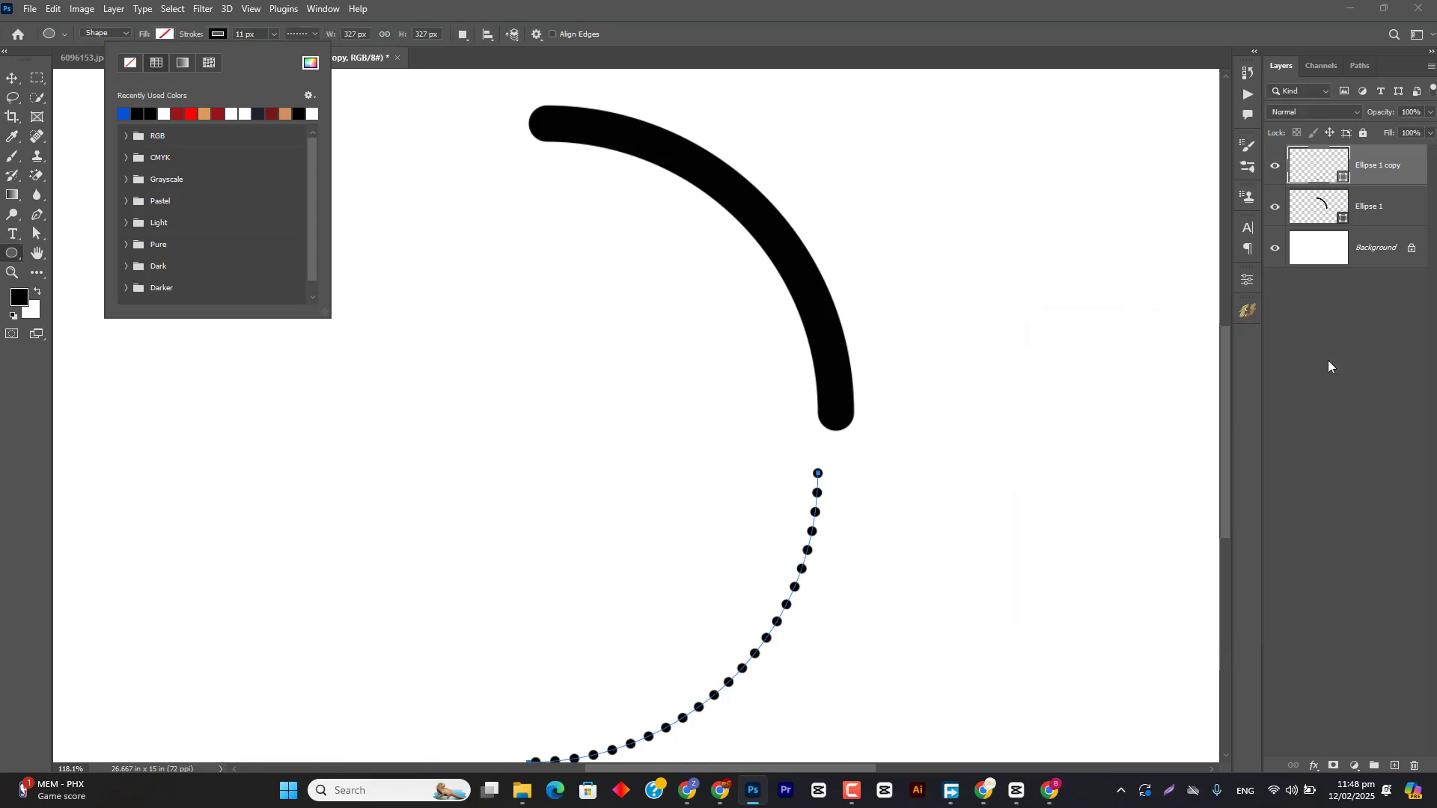
Step: Try to recolor the upper-right arc by setting its shape layer's solid color to ff0000
{"action": "double_click", "coordinate": [1325, 213]}
{"action": "type", "text": "ff0000"}
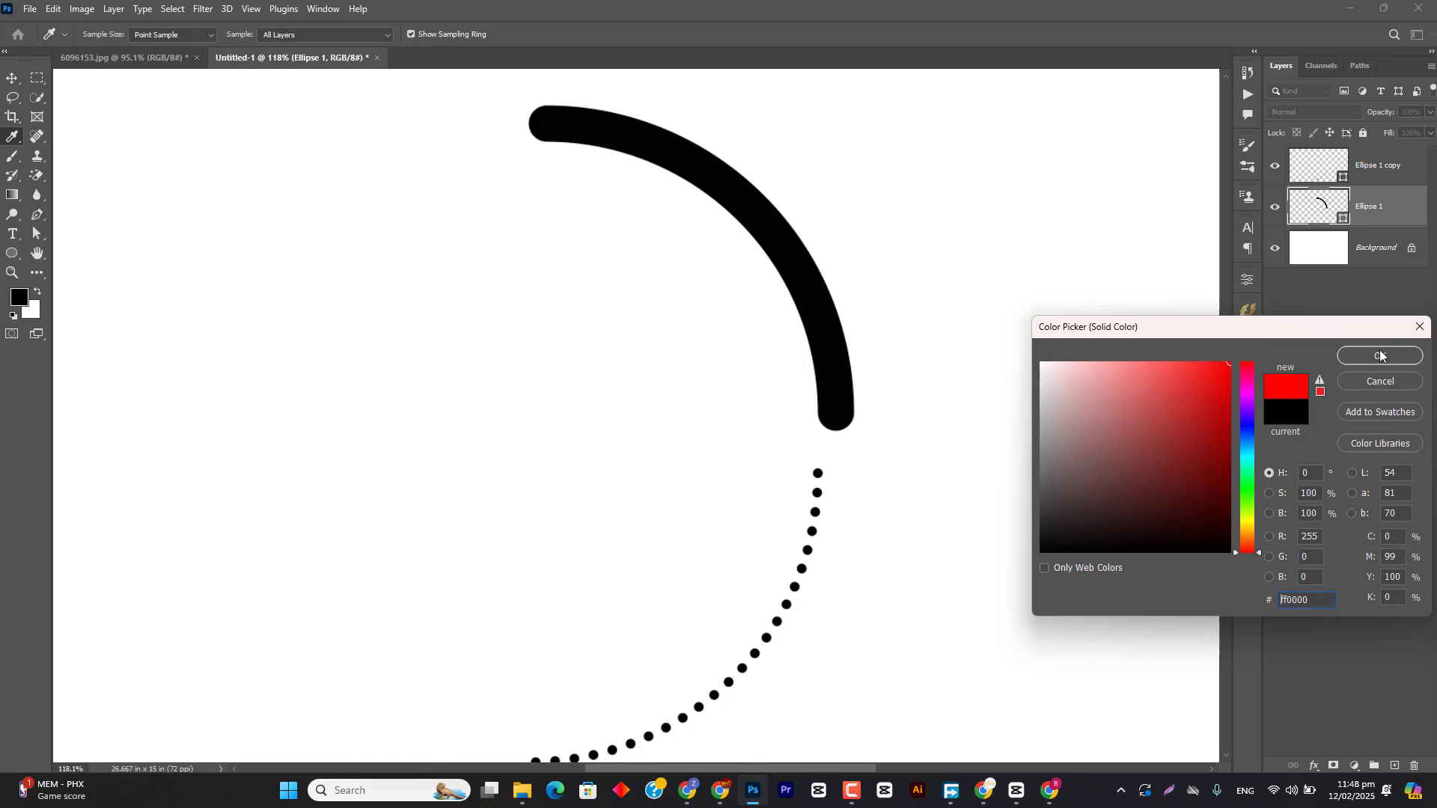
{"action": "left_click", "coordinate": [1381, 355]}
Step: Draw an ellipse about 163 × 143 px to the right of the arc, with no stroke and a blue fill
{"action": "left_click_drag", "start_coordinate": [908, 177], "coordinate": [1052, 304]}
{"action": "left_click", "coordinate": [1206, 274]}
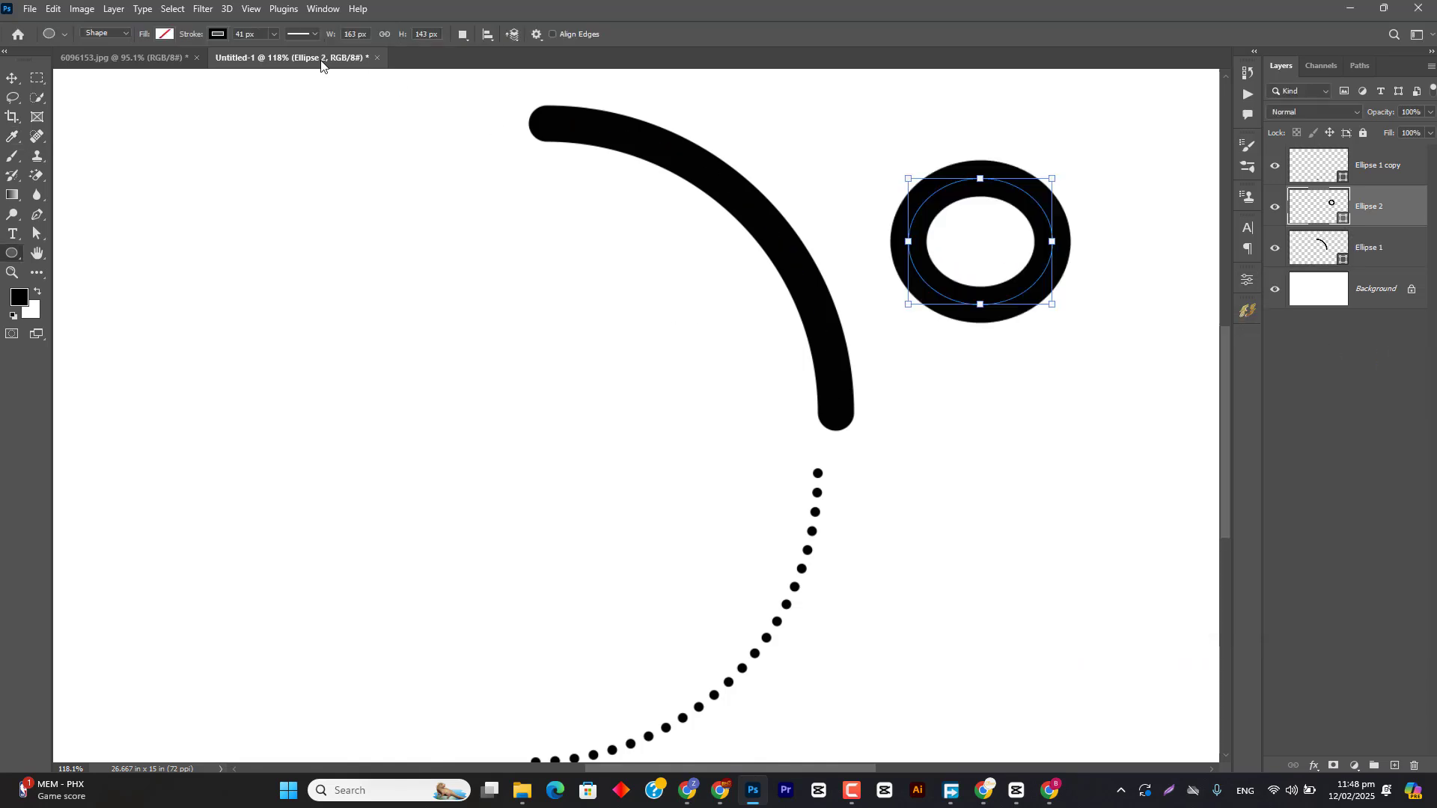
{"action": "left_click", "coordinate": [218, 33]}
{"action": "left_click", "coordinate": [130, 62]}
{"action": "left_click", "coordinate": [164, 34]}
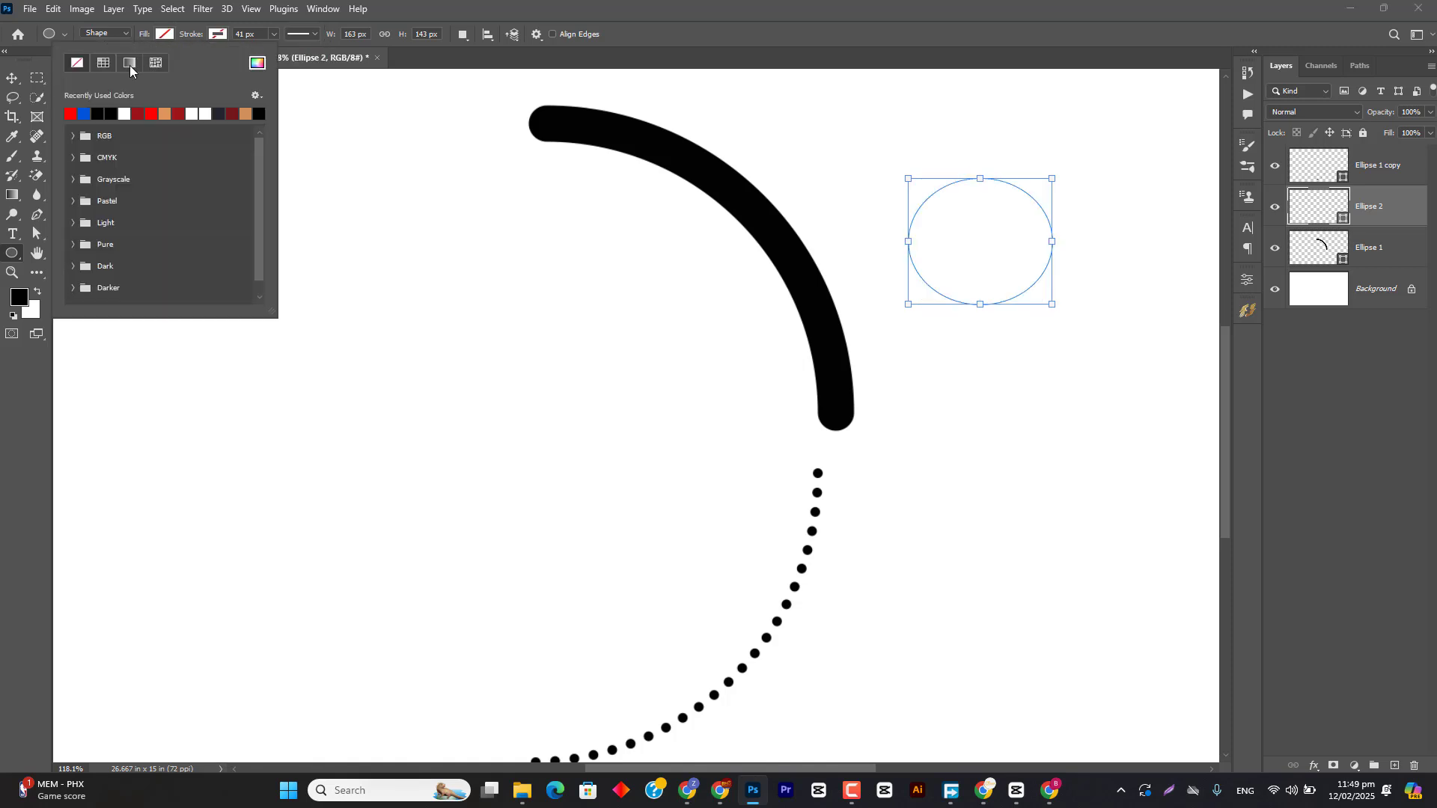
{"action": "left_click", "coordinate": [84, 113]}
{"action": "left_click", "coordinate": [921, 4]}
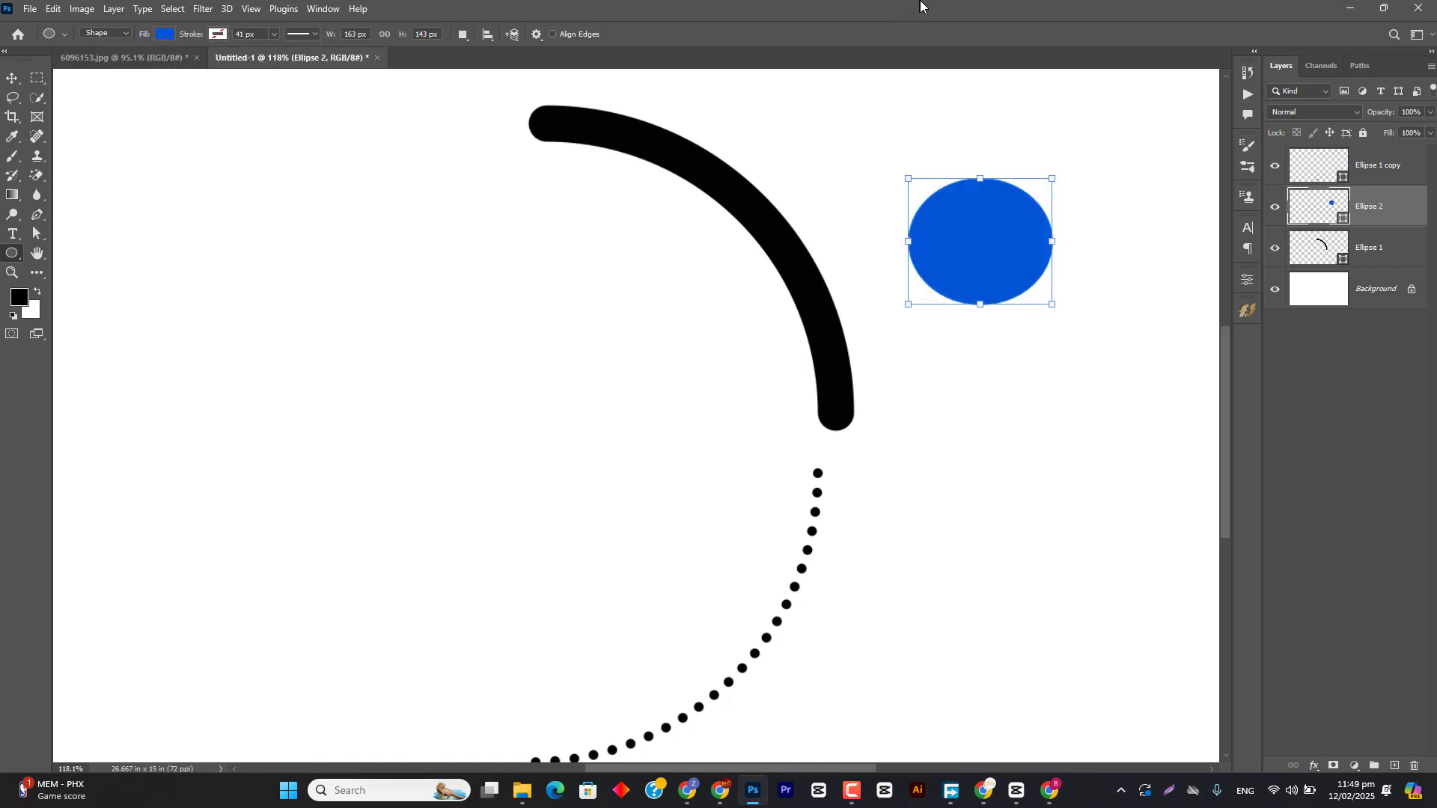
Step: Set the filled ellipse's color to red ff0018 through its shape layer's solid color
{"action": "double_click", "coordinate": [1325, 206]}
{"action": "left_click_drag", "start_coordinate": [1212, 378], "coordinate": [1256, 362]}
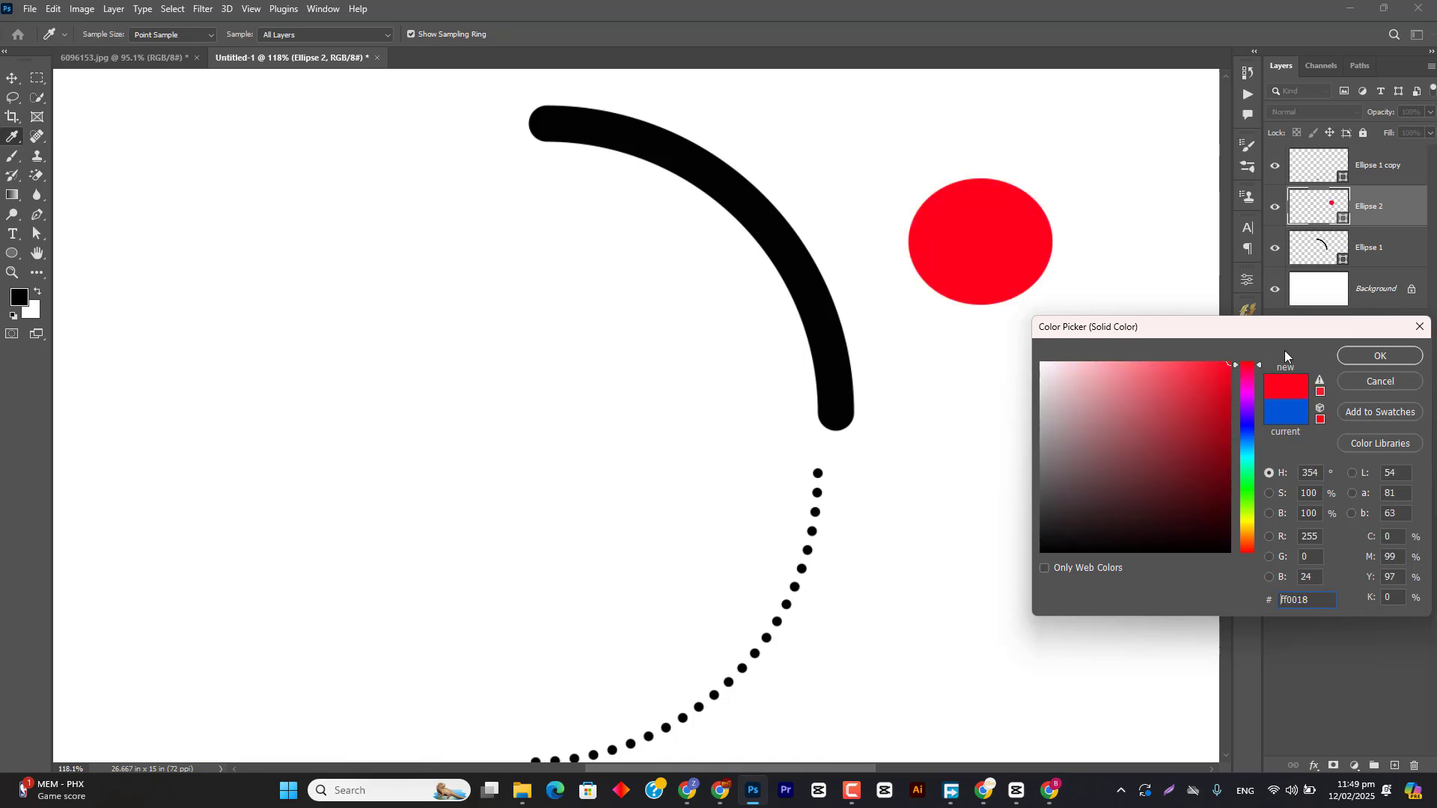
{"action": "left_click", "coordinate": [1370, 358]}
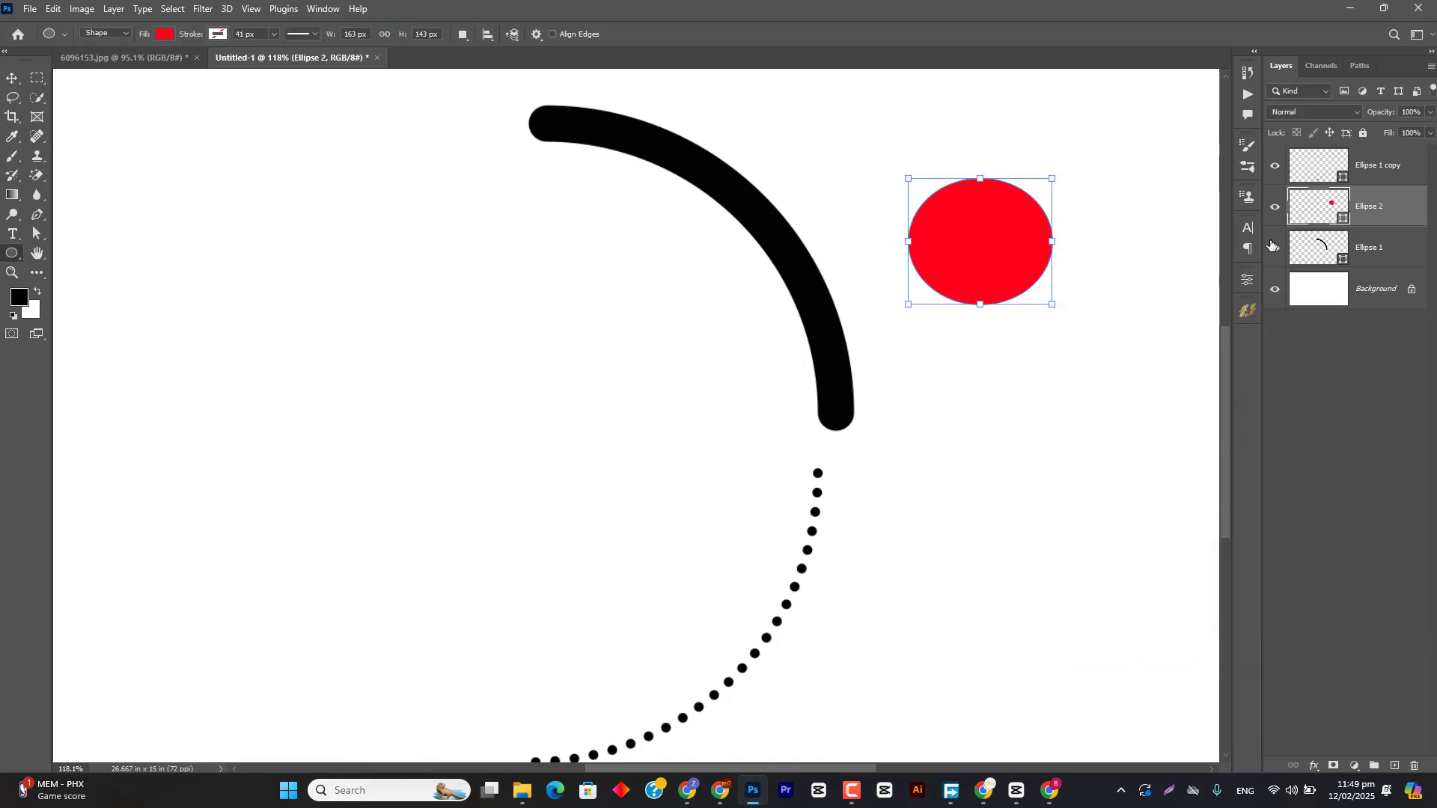
{"action": "double_click", "coordinate": [1323, 212]}
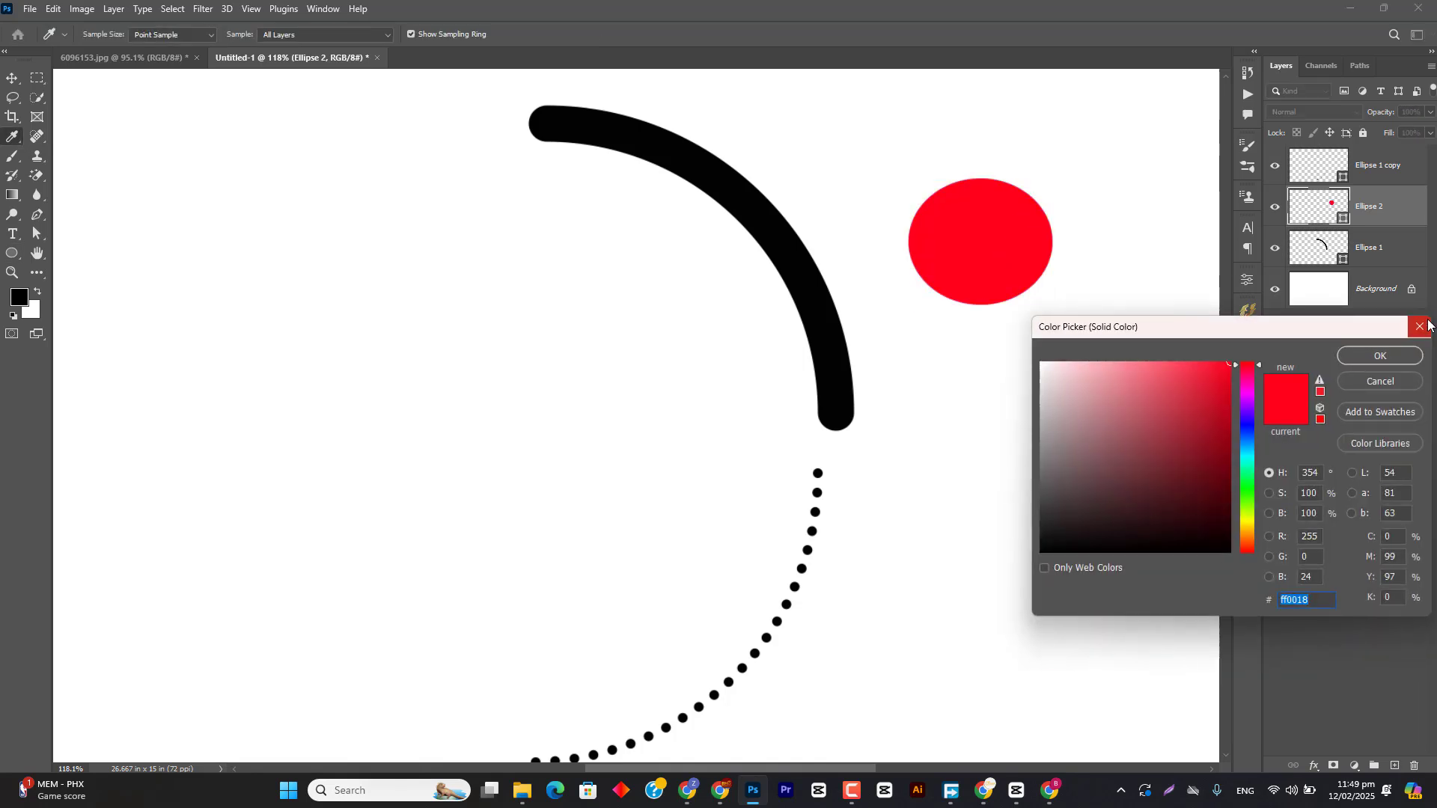
{"action": "left_click", "coordinate": [1420, 327]}
Step: Try to recolor the upper-right arc by setting its shape layer's solid color to dark blue 00079f
{"action": "left_click", "coordinate": [1339, 258]}
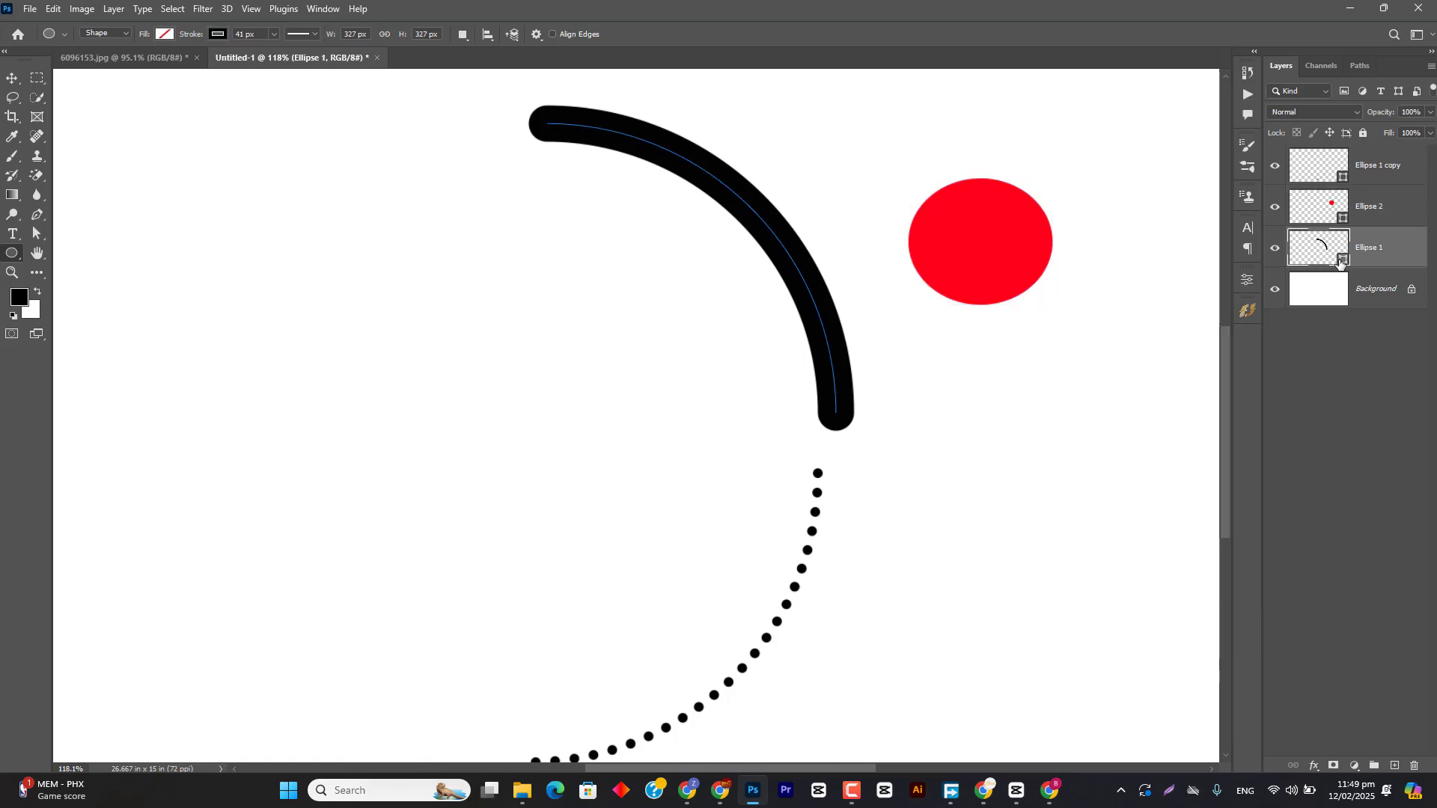
{"action": "double_click", "coordinate": [1331, 254]}
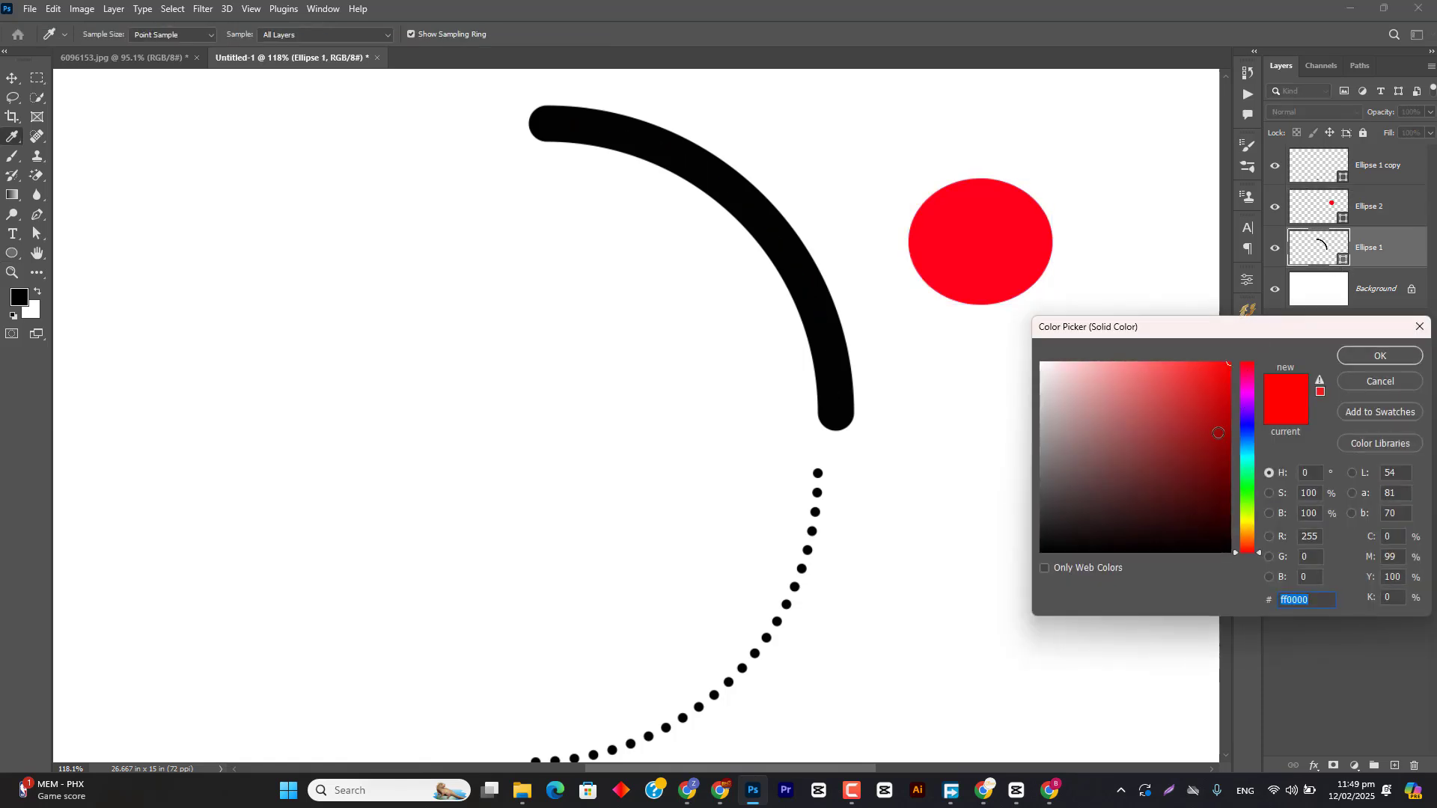
{"action": "left_click", "coordinate": [1246, 426]}
{"action": "left_click_drag", "start_coordinate": [1215, 427], "coordinate": [1264, 434]}
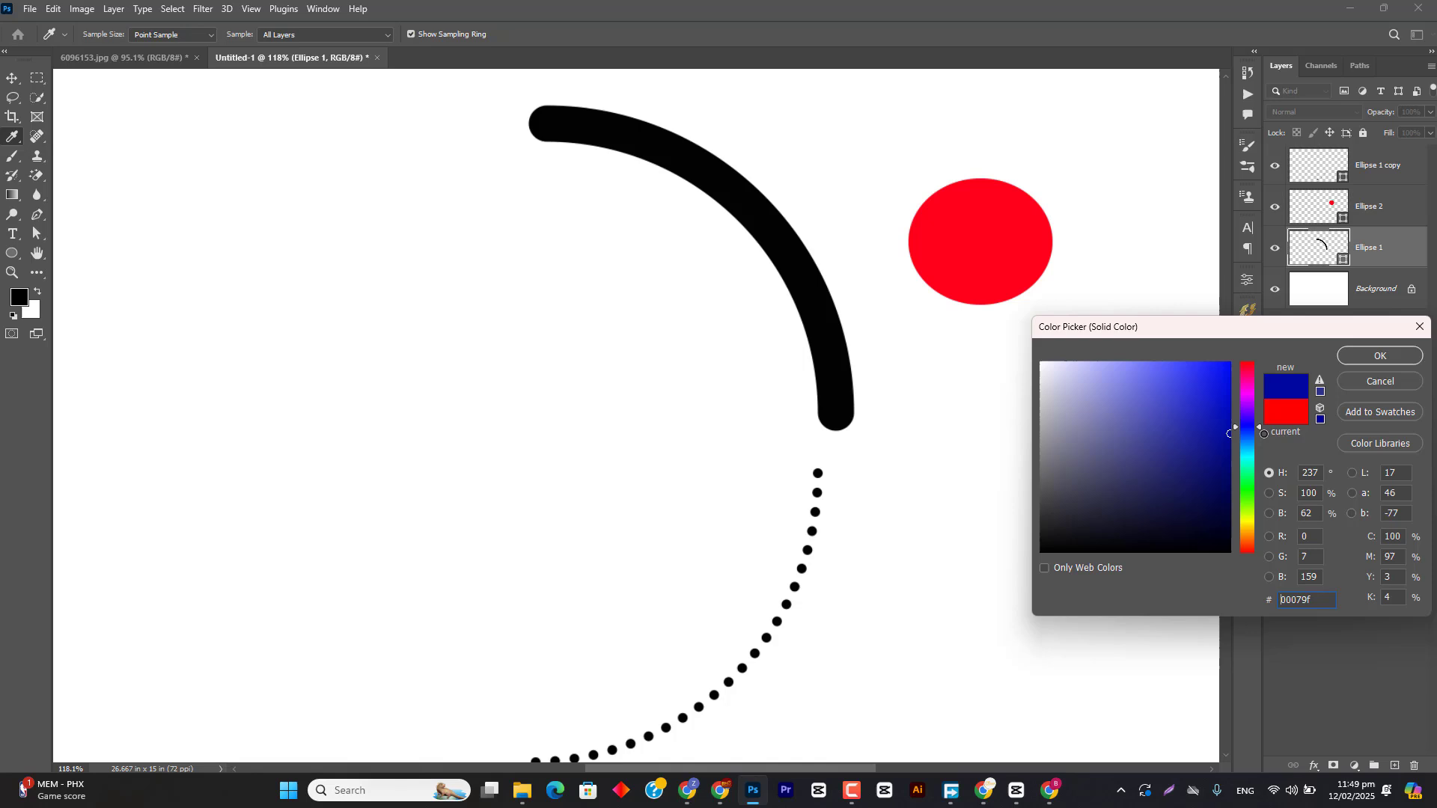
{"action": "left_click", "coordinate": [1361, 357]}
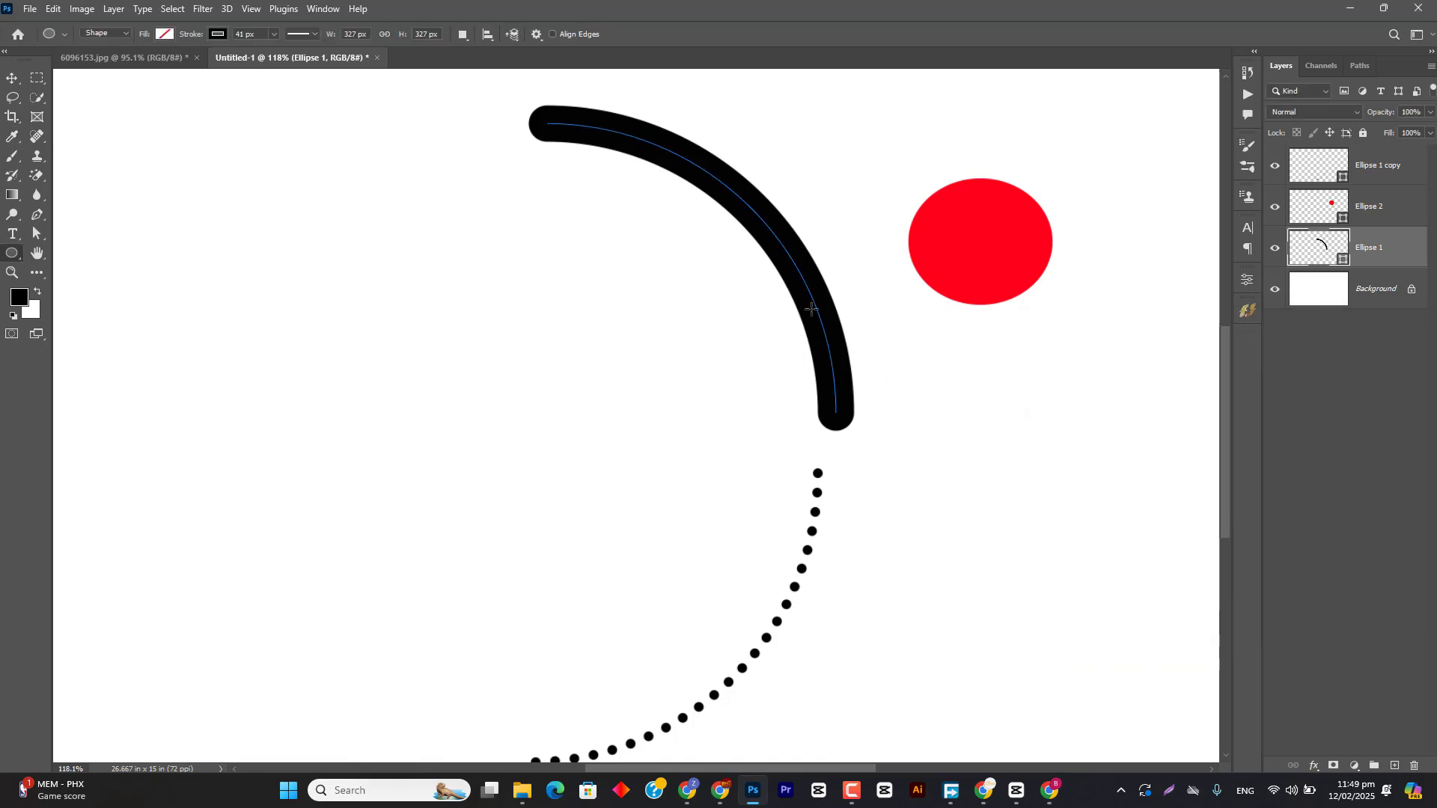
Step: Try the olive stroke color 939c00 on the upper-right arc, and revert it
{"action": "left_click", "coordinate": [165, 34]}
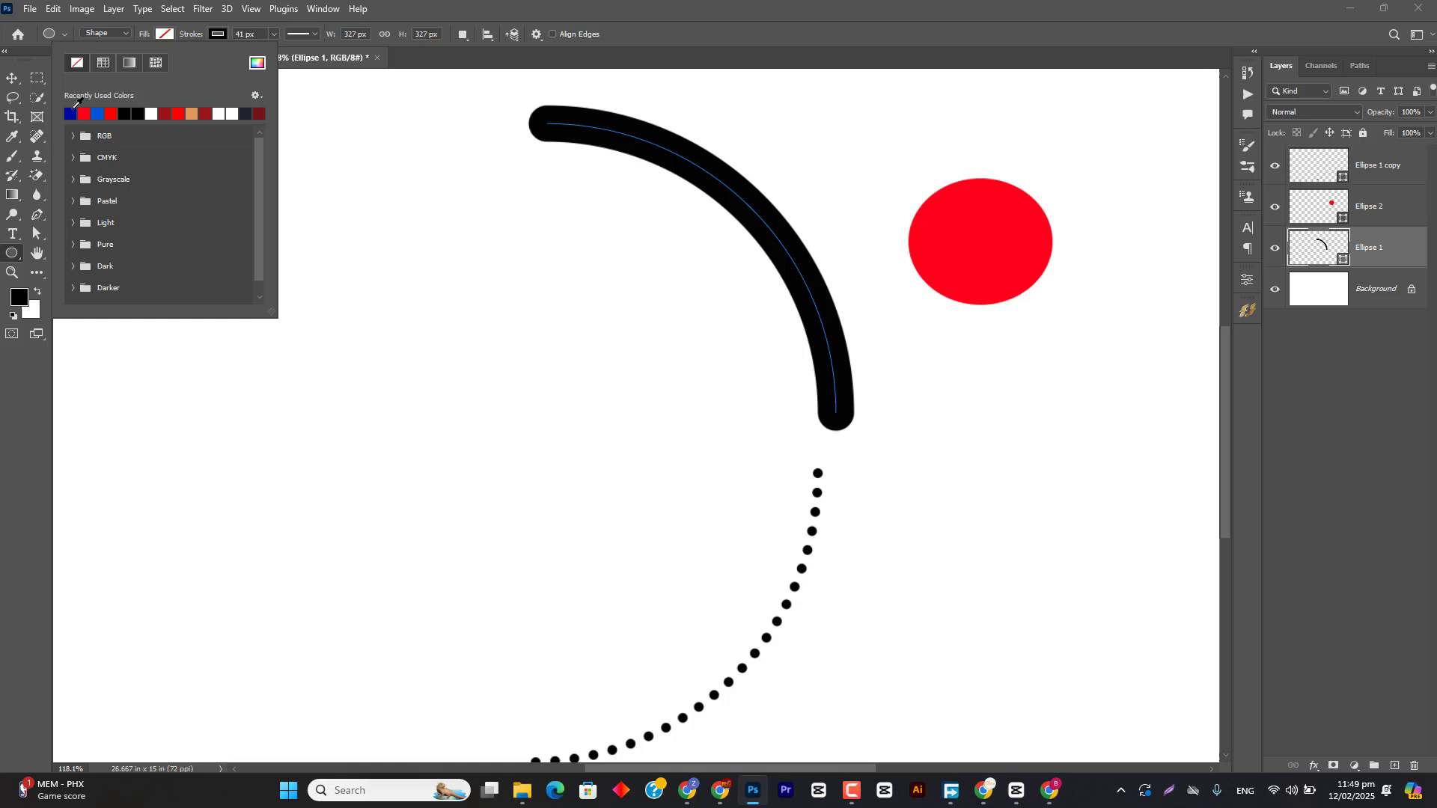
{"action": "left_click", "coordinate": [215, 35]}
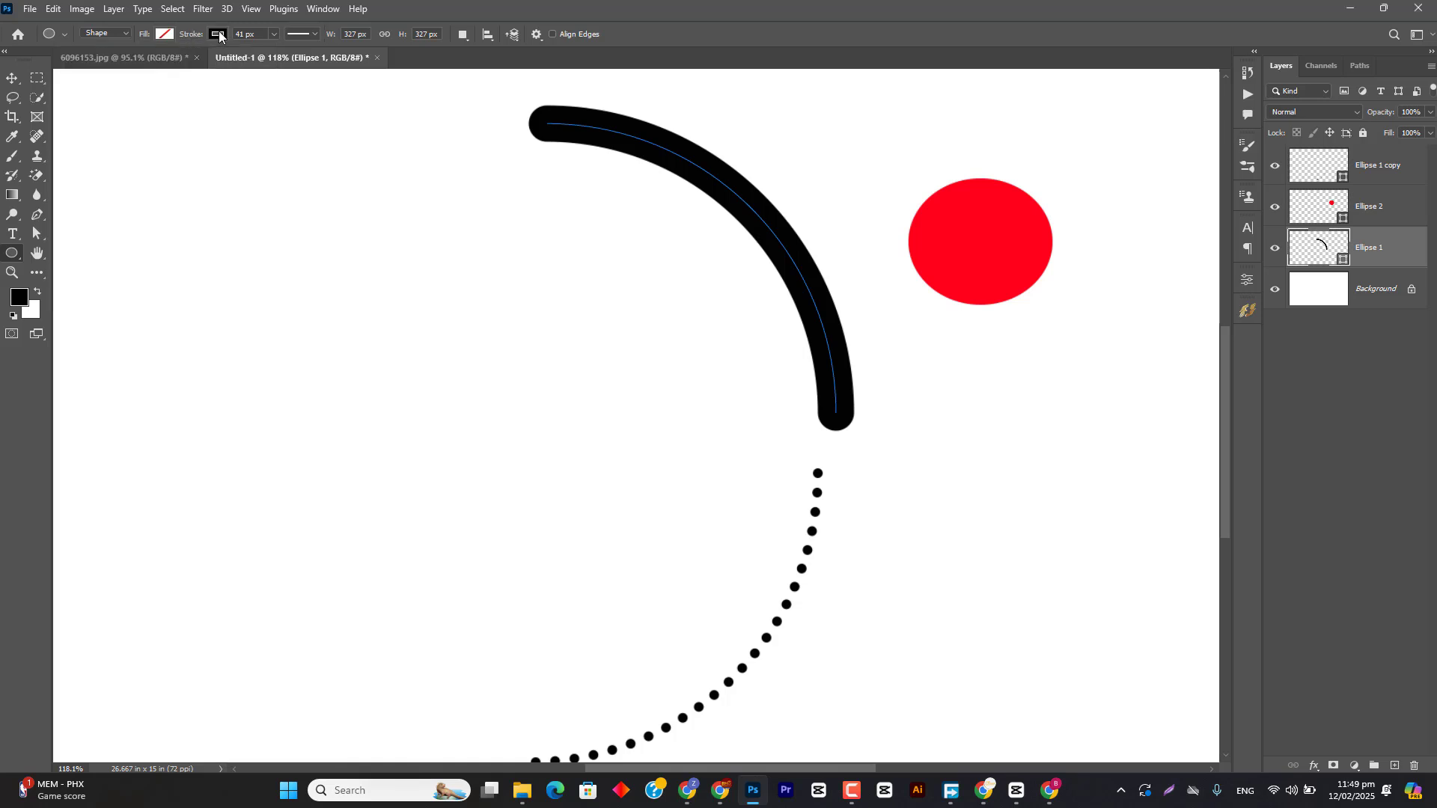
{"action": "left_click", "coordinate": [219, 34]}
{"action": "left_click", "coordinate": [311, 63]}
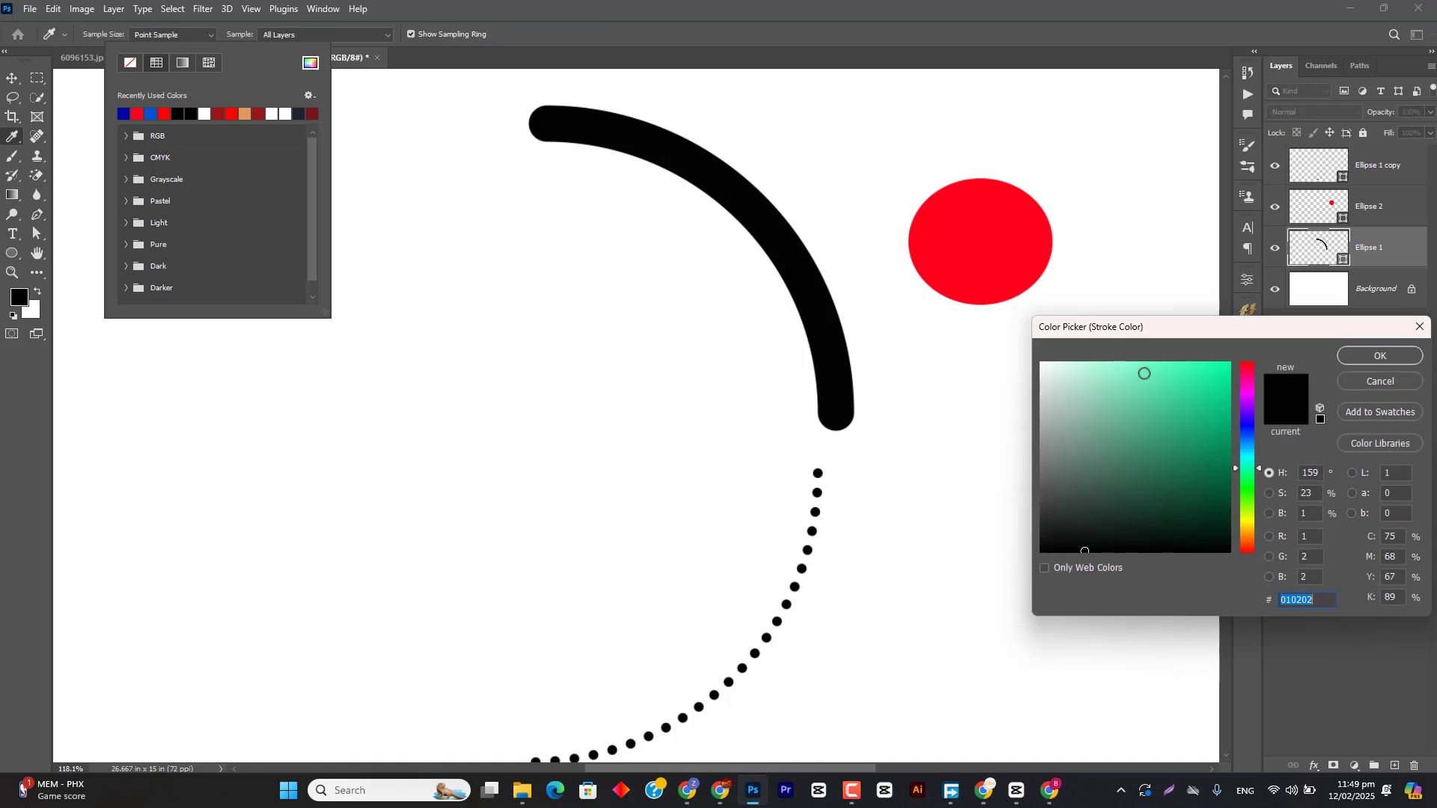
{"action": "left_click_drag", "start_coordinate": [1262, 490], "coordinate": [1260, 519]}
{"action": "left_click_drag", "start_coordinate": [1207, 427], "coordinate": [1232, 414]}
{"action": "left_click", "coordinate": [1319, 378]}
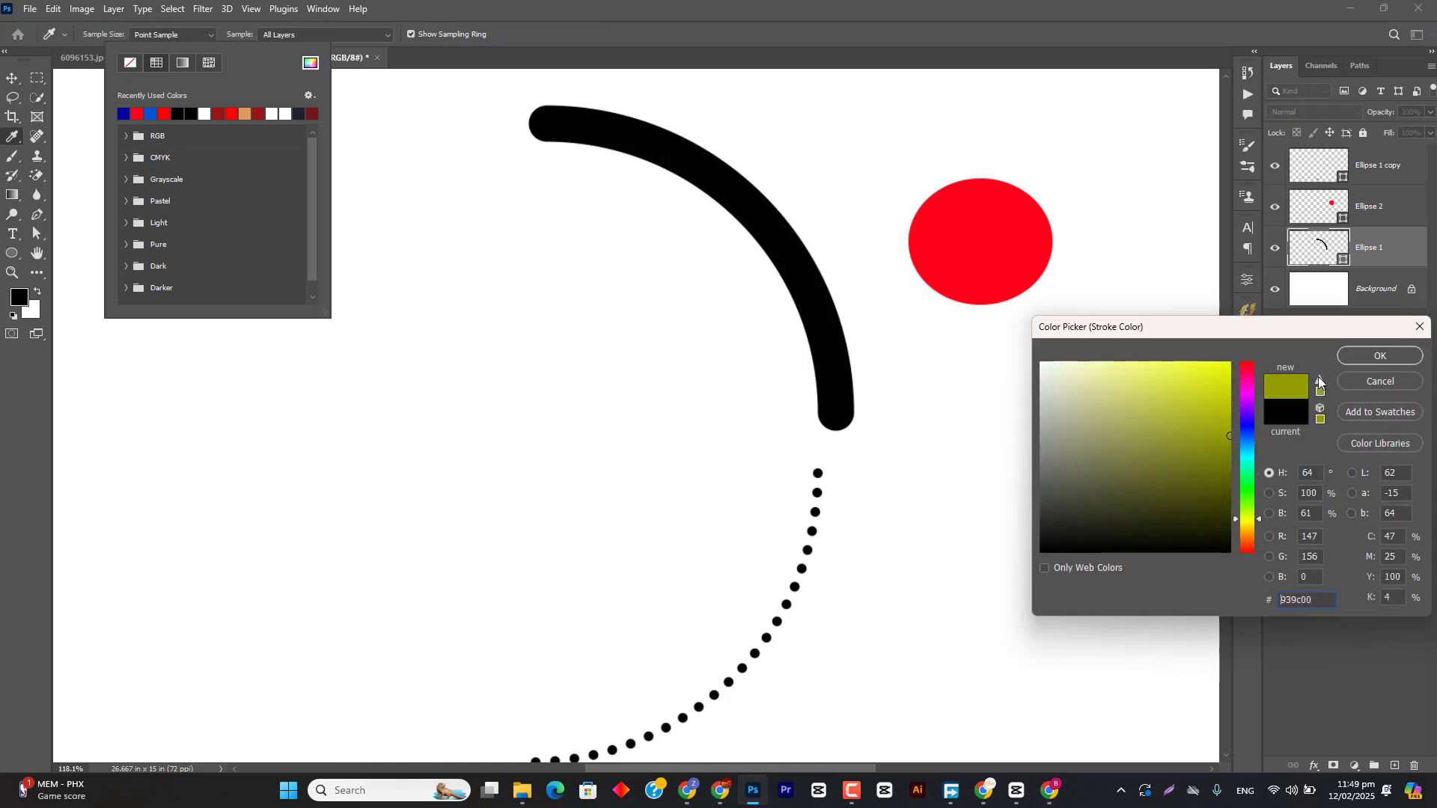
{"action": "left_click", "coordinate": [1363, 357]}
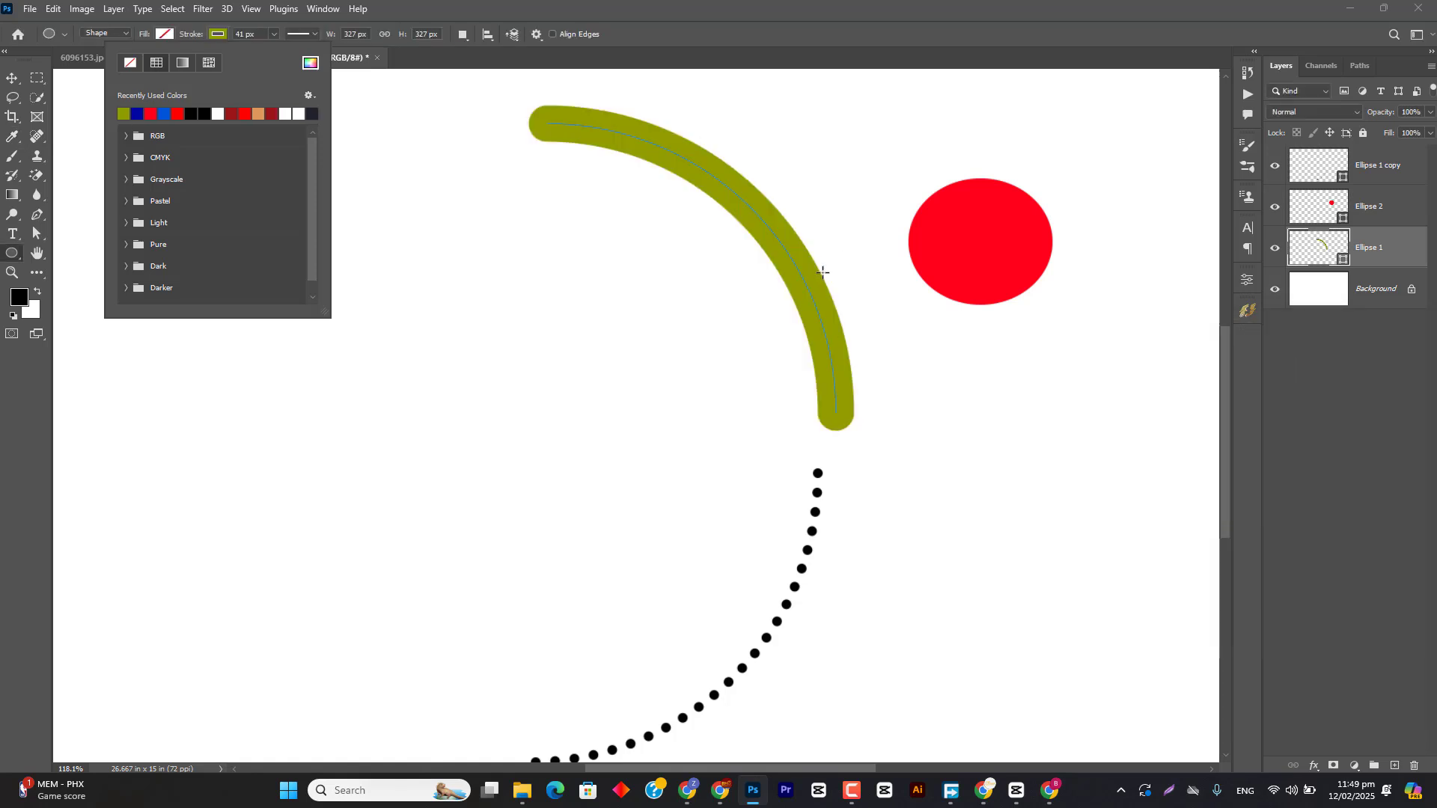
{"action": "key", "text": "Escape"}
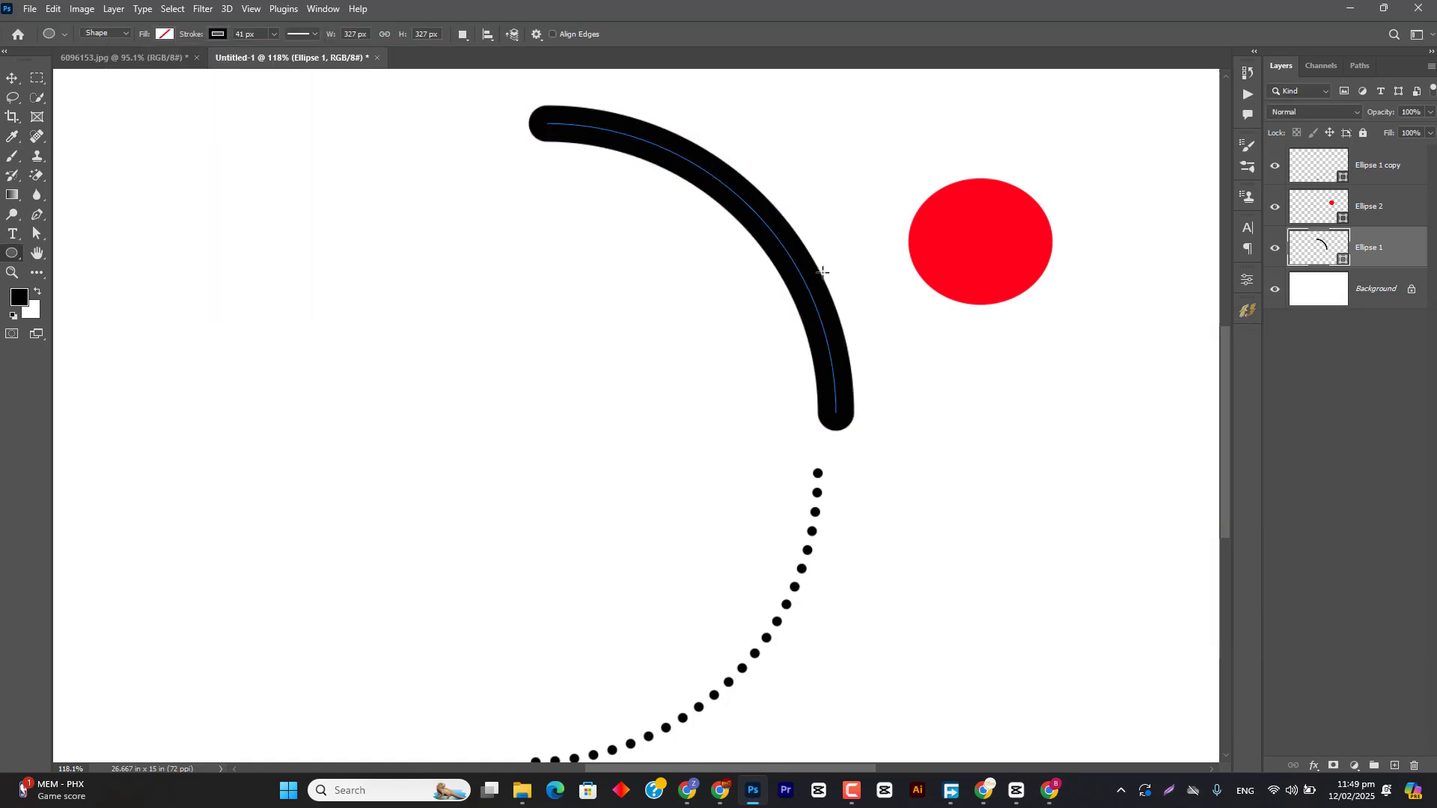
Step: Examine the curved bars and dotted arc around the badge in the 6096153.jpg poster
{"action": "left_click", "coordinate": [145, 57]}
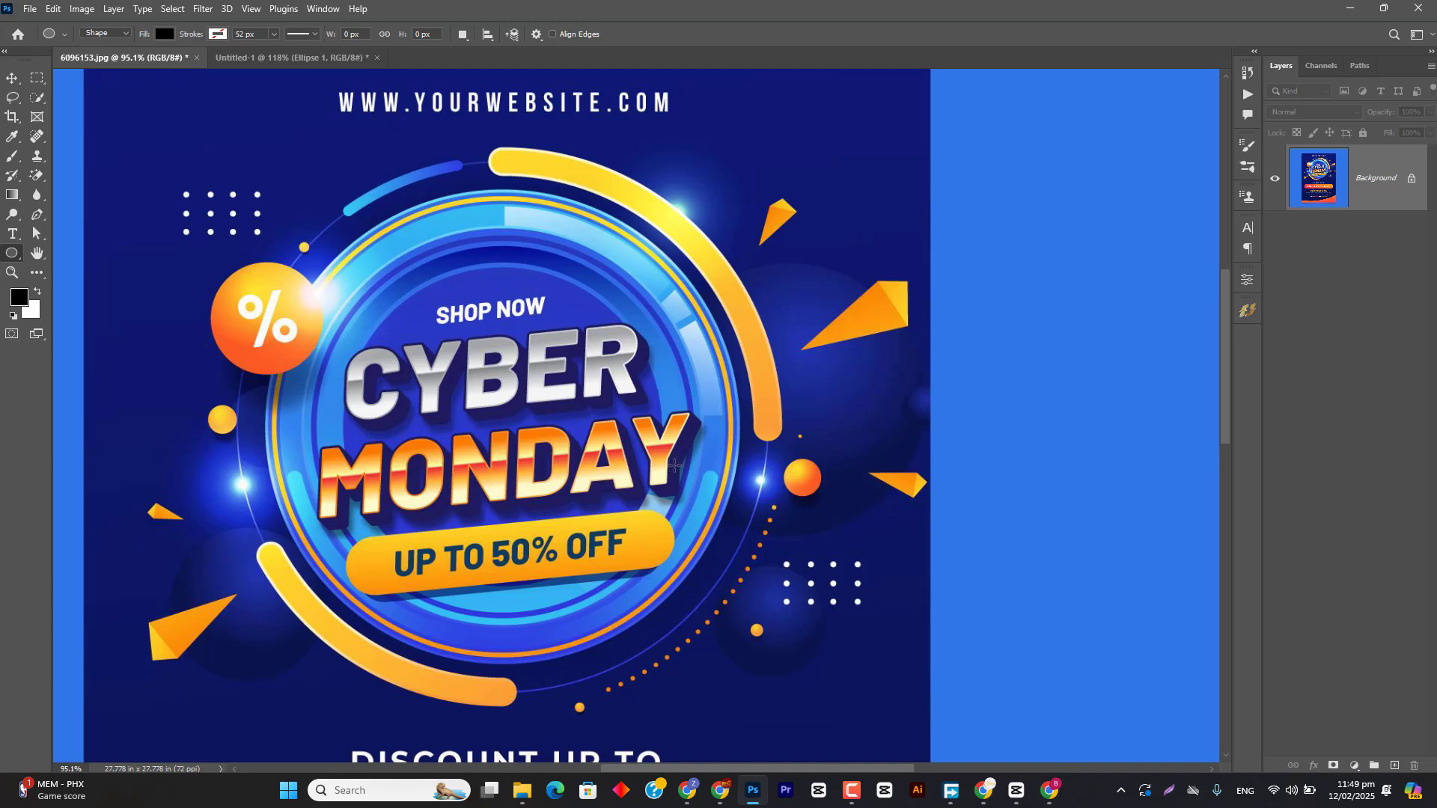
{"action": "scroll", "coordinate": [740, 549], "scroll_direction": "down", "scroll_amount": 2}
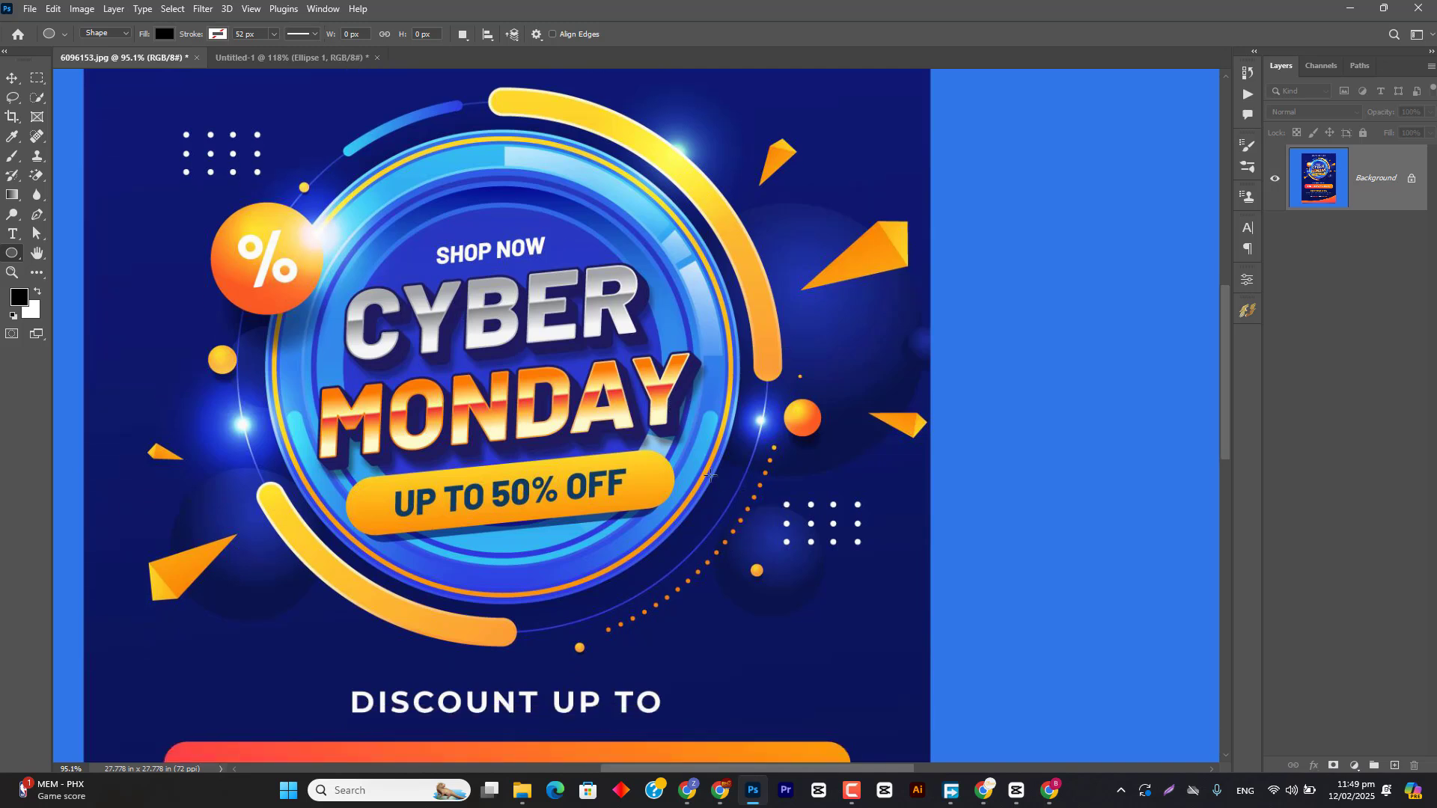
{"action": "scroll", "coordinate": [1012, 670], "scroll_direction": "down", "scroll_amount": 1}
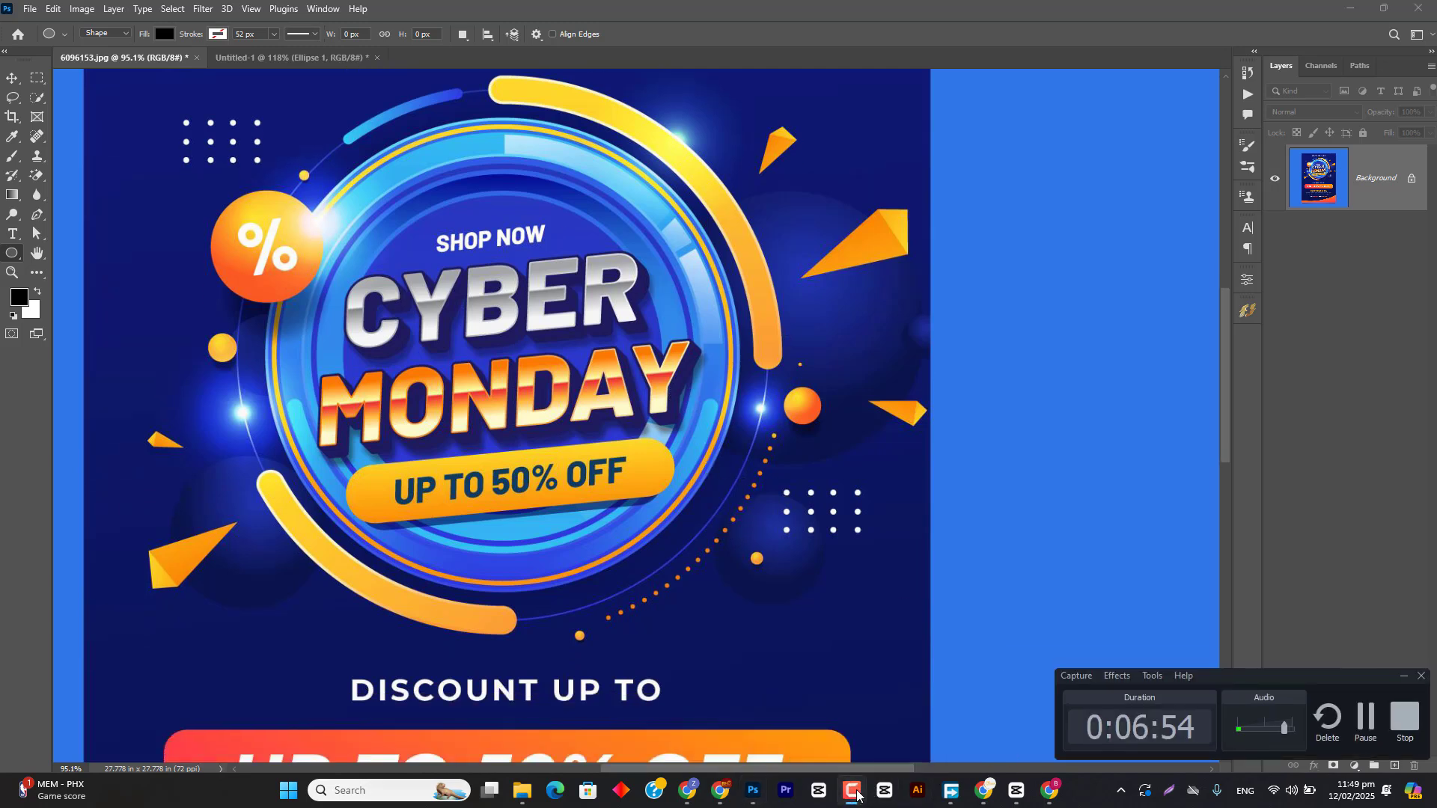
Step: Switch to Freepik in Chrome, open the Digital Business Solutions poster to examine its circular arcs, and return to Untitled-1 in Photoshop
{"action": "left_click", "coordinate": [985, 790]}
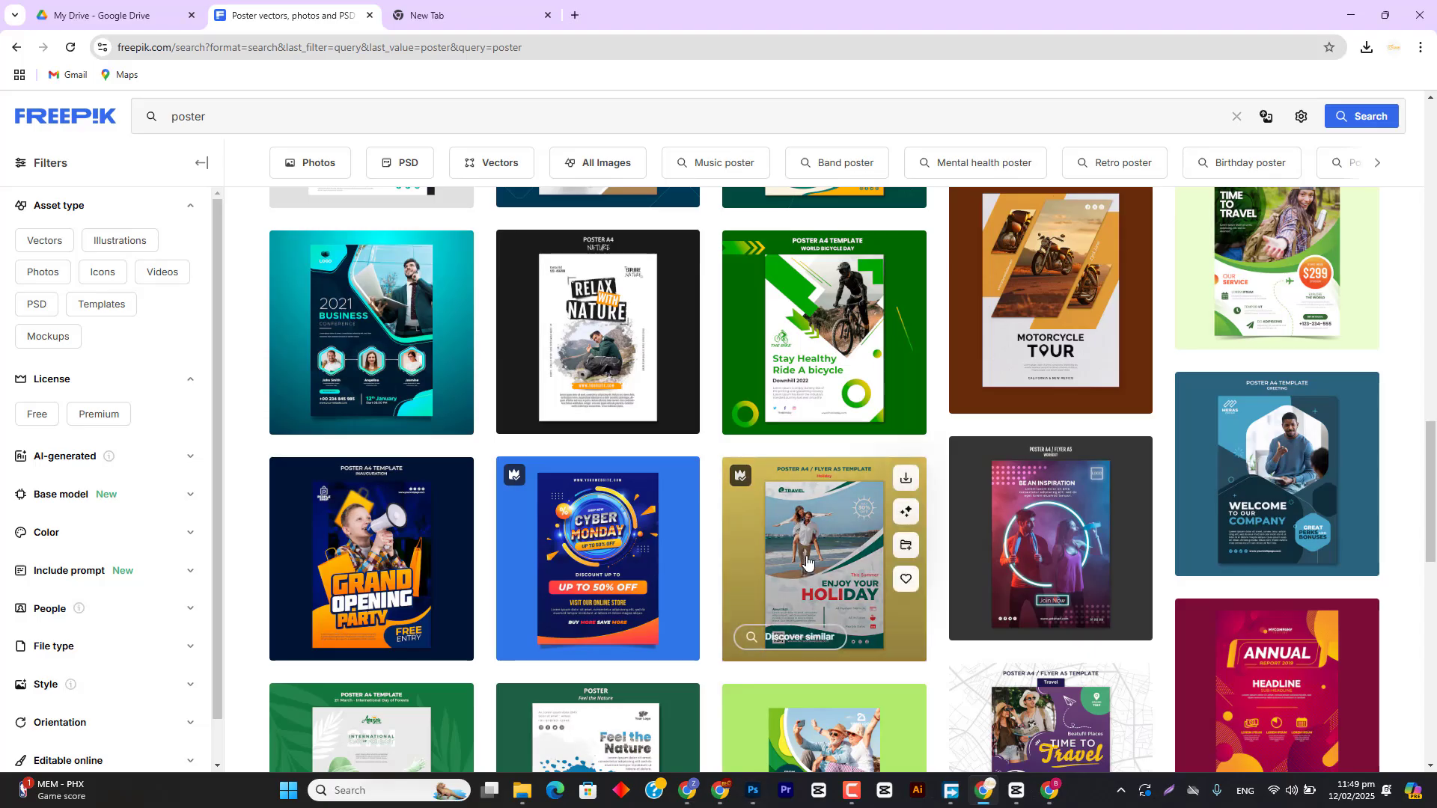
{"action": "scroll", "coordinate": [806, 559], "scroll_direction": "up", "scroll_amount": 3}
{"action": "scroll", "coordinate": [800, 562], "scroll_direction": "up", "scroll_amount": 4}
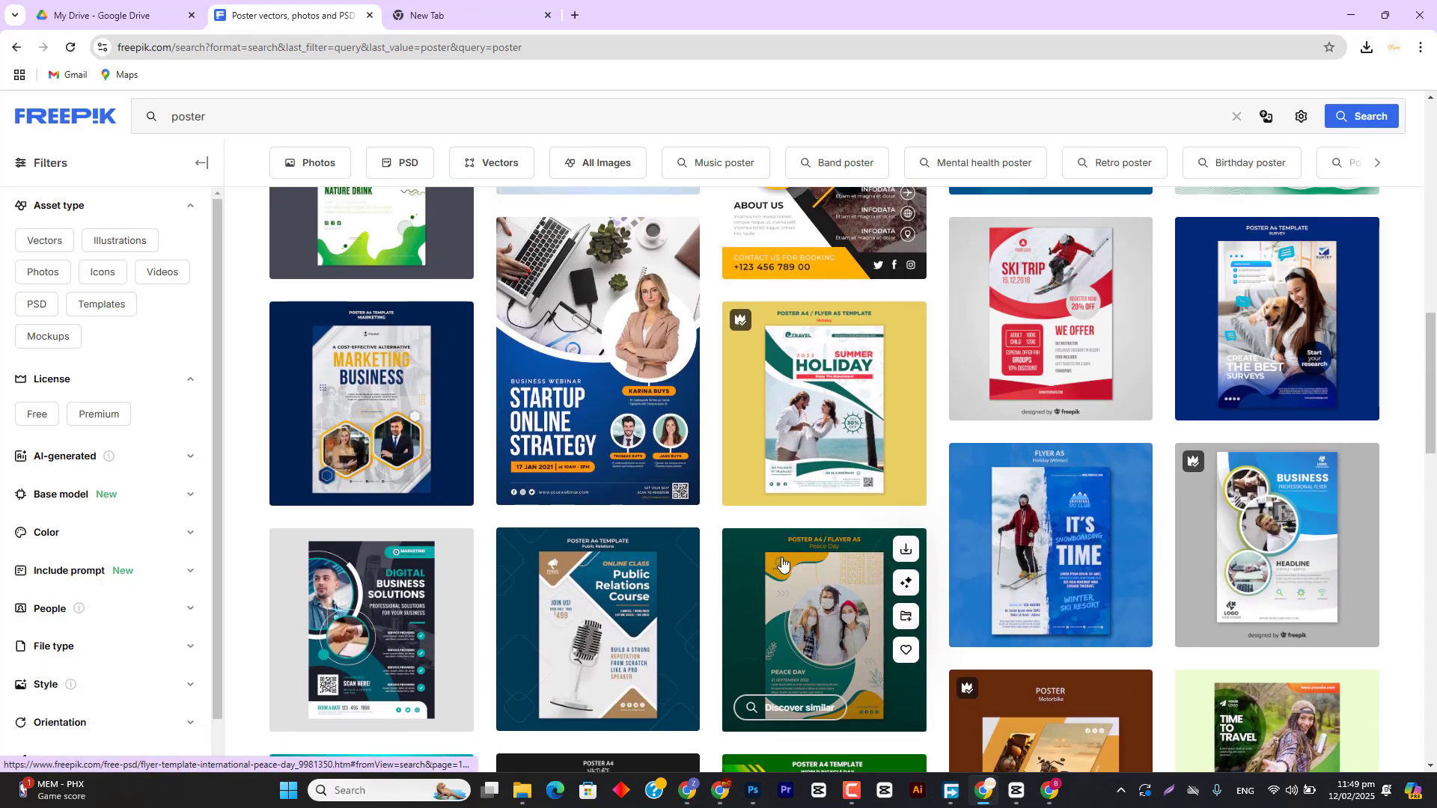
{"action": "left_click", "coordinate": [393, 592]}
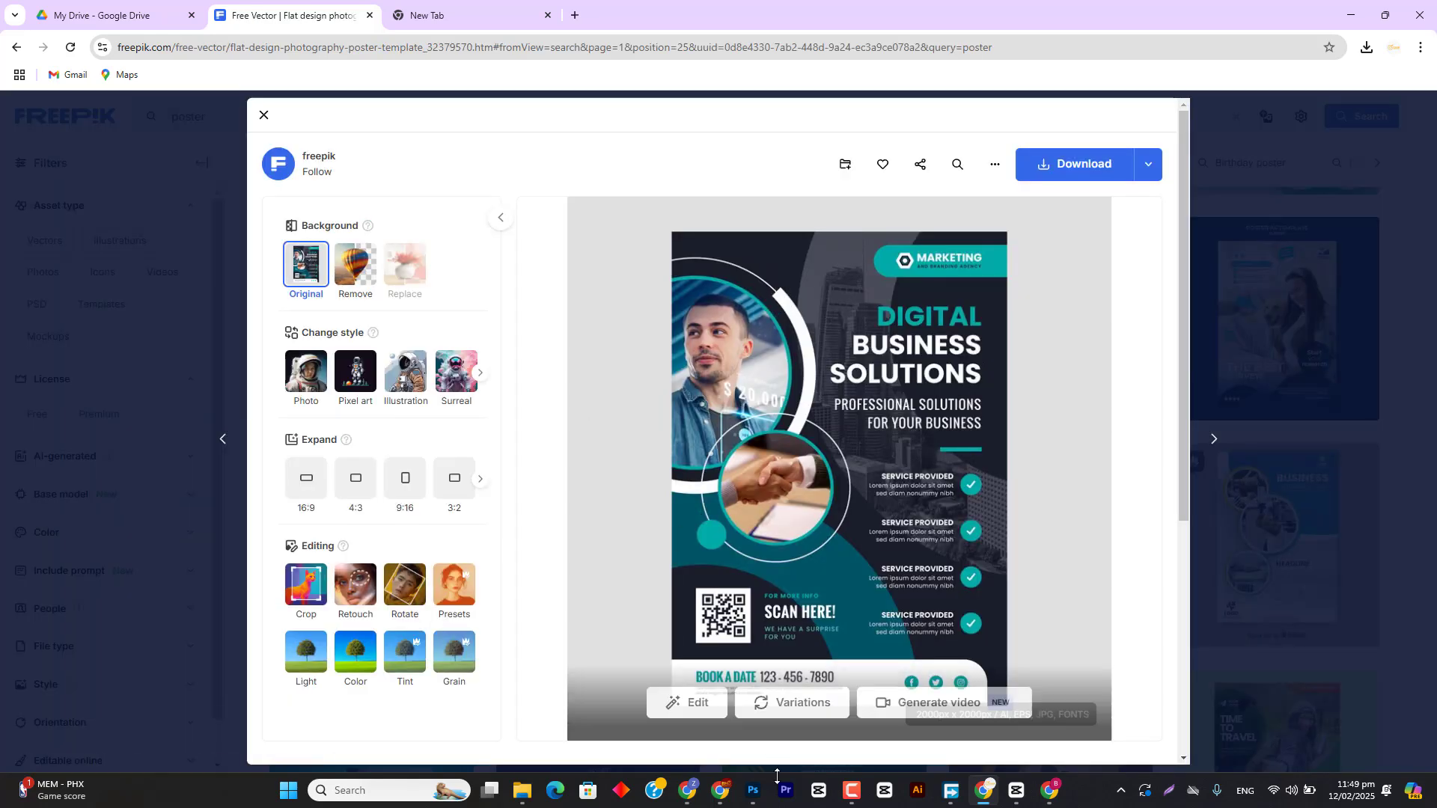
{"action": "left_click", "coordinate": [753, 790]}
{"action": "left_click", "coordinate": [289, 58]}
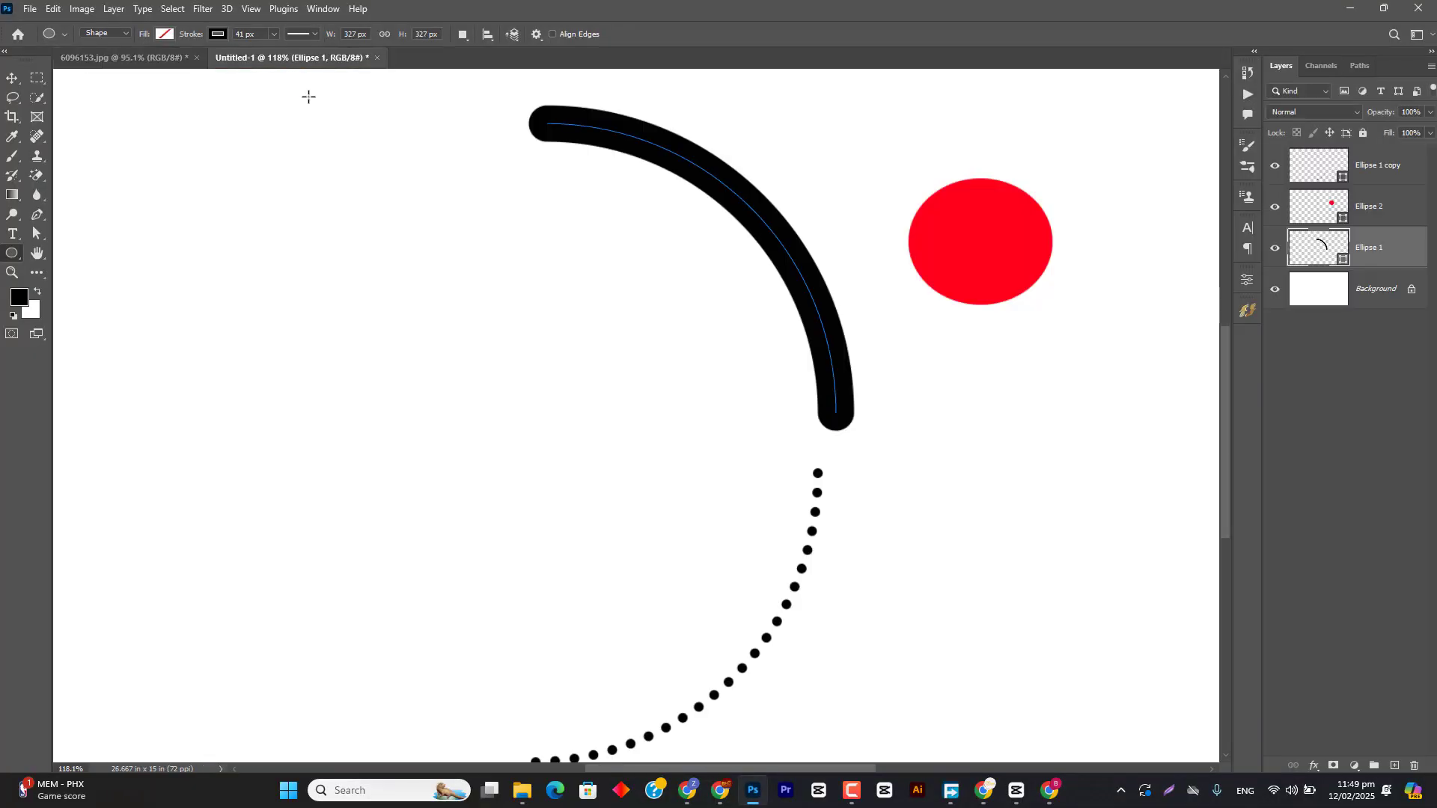
Step: Duplicate the solid upper-right arc and rotate the copy roughly half a turn so it curves around the lower-left side opposite the original
{"action": "key", "text": "v"}
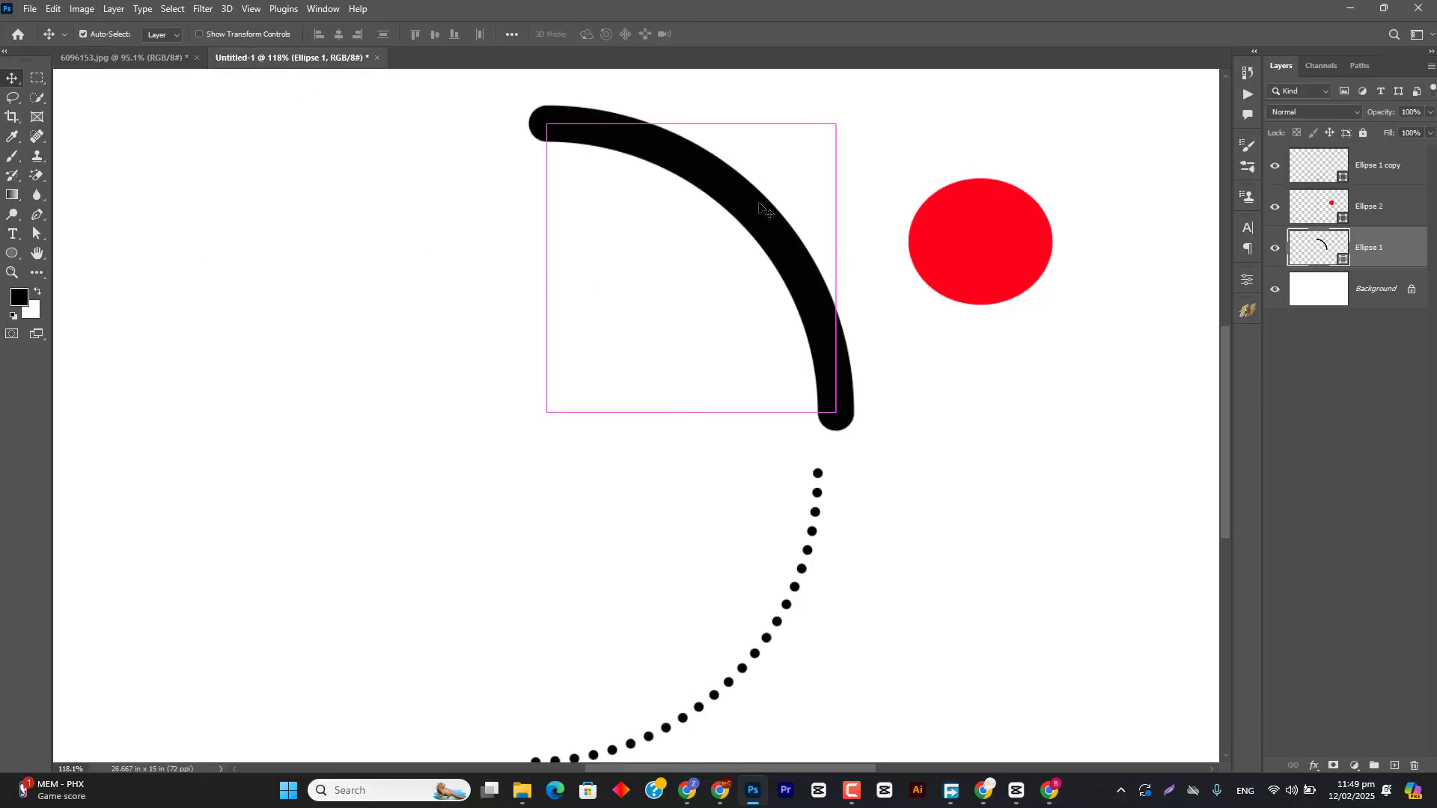
{"action": "left_click_drag", "start_coordinate": [771, 226], "coordinate": [538, 384]}
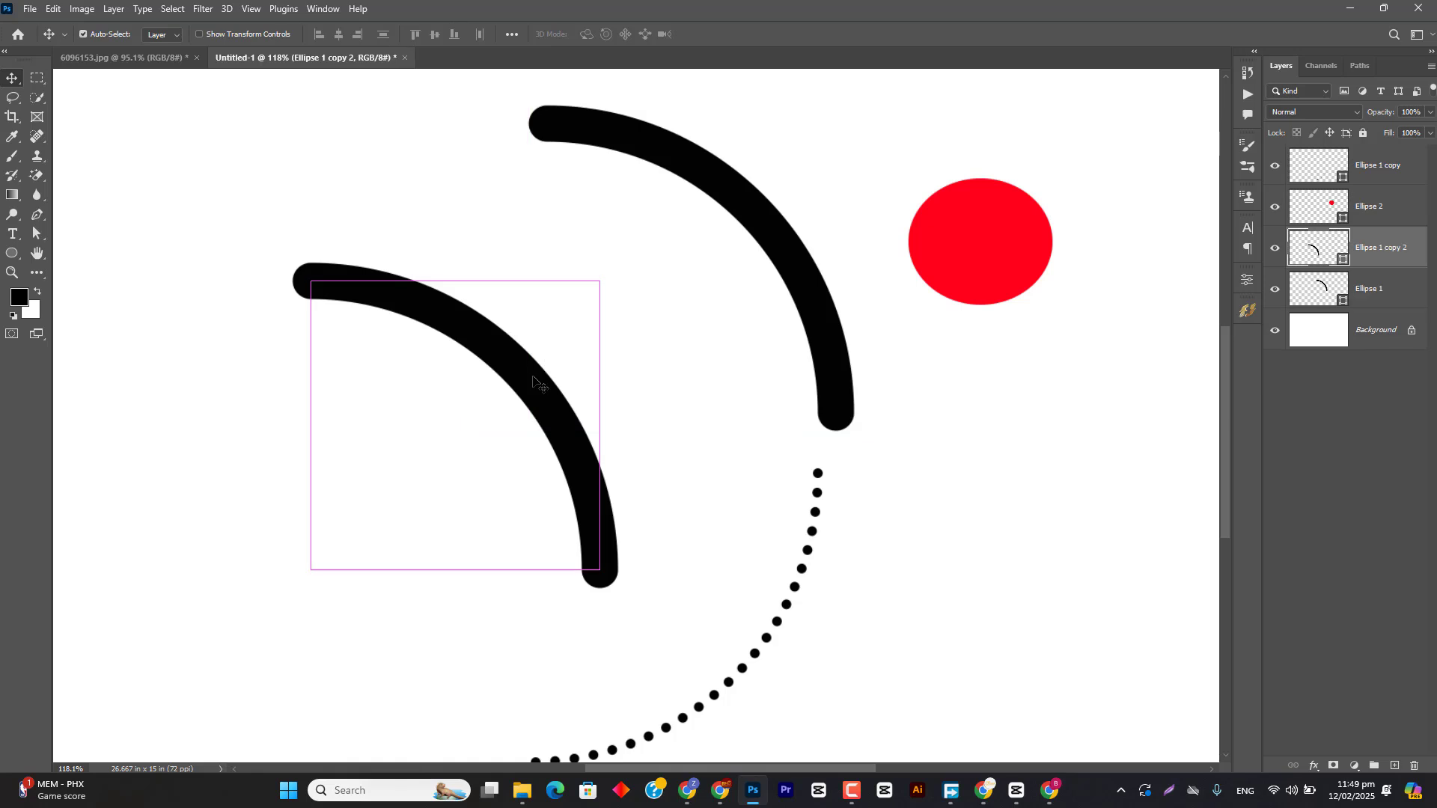
{"action": "key", "text": "ctrl+t"}
{"action": "left_click_drag", "start_coordinate": [650, 606], "coordinate": [311, 279]}
{"action": "left_click", "coordinate": [732, 36]}
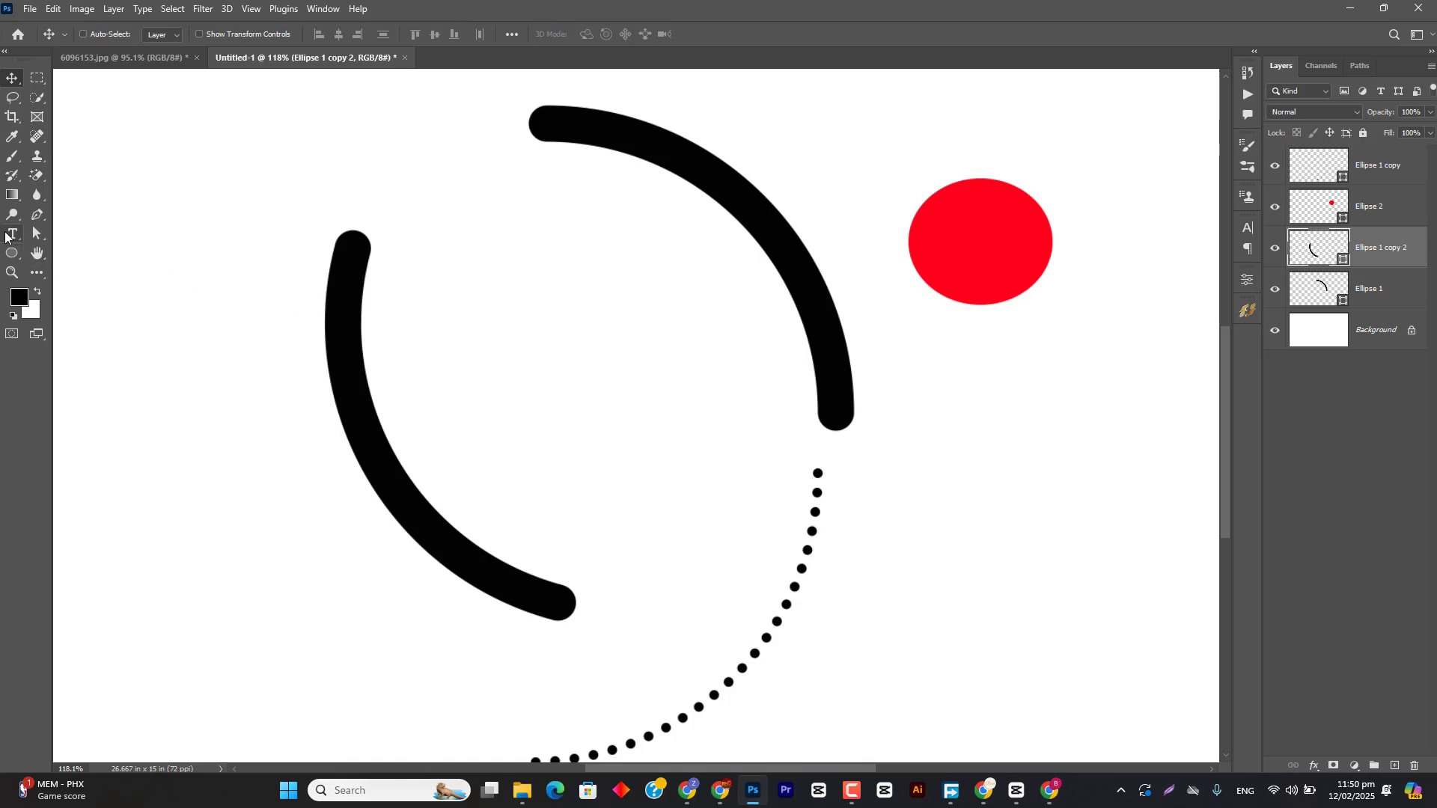
Step: Change the lower-left arc's stroke caps to flat butt ends and move the arc farther out to the lower left
{"action": "left_click", "coordinate": [12, 253]}
{"action": "left_click", "coordinate": [315, 36]}
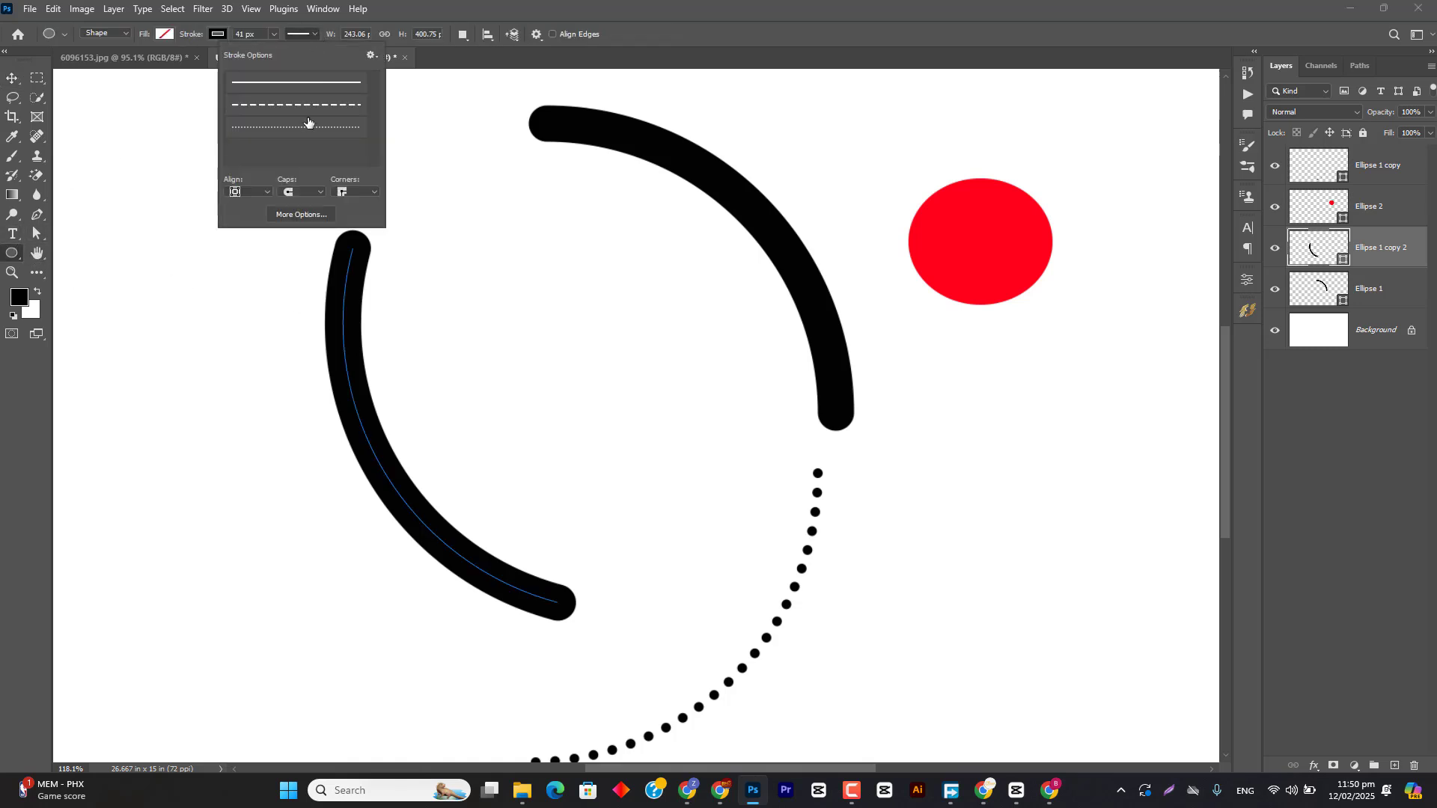
{"action": "left_click", "coordinate": [303, 201]}
{"action": "left_click", "coordinate": [452, 304]}
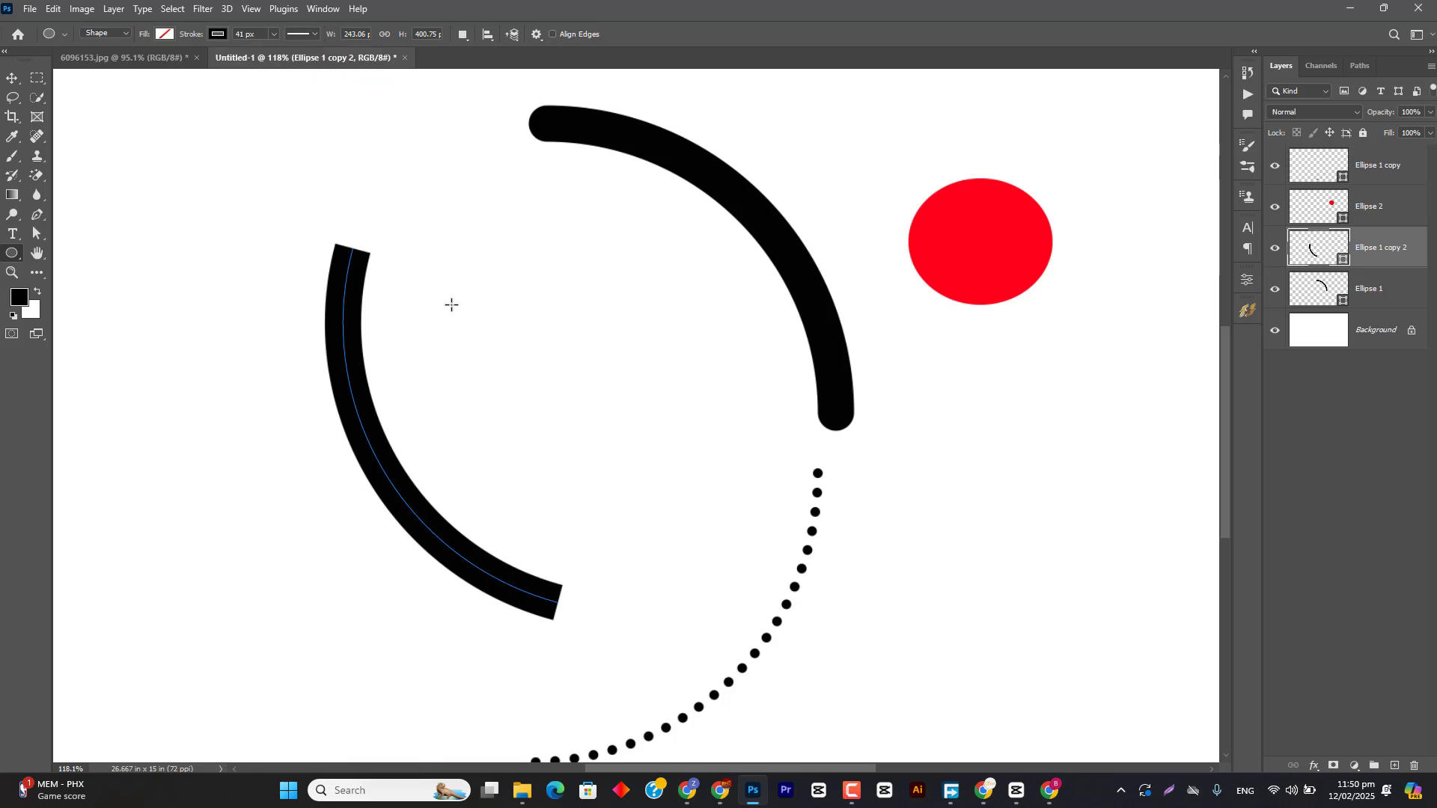
{"action": "key", "text": "c"}
{"action": "key", "text": "v"}
{"action": "scroll", "coordinate": [420, 320], "scroll_direction": "down", "scroll_amount": 8}
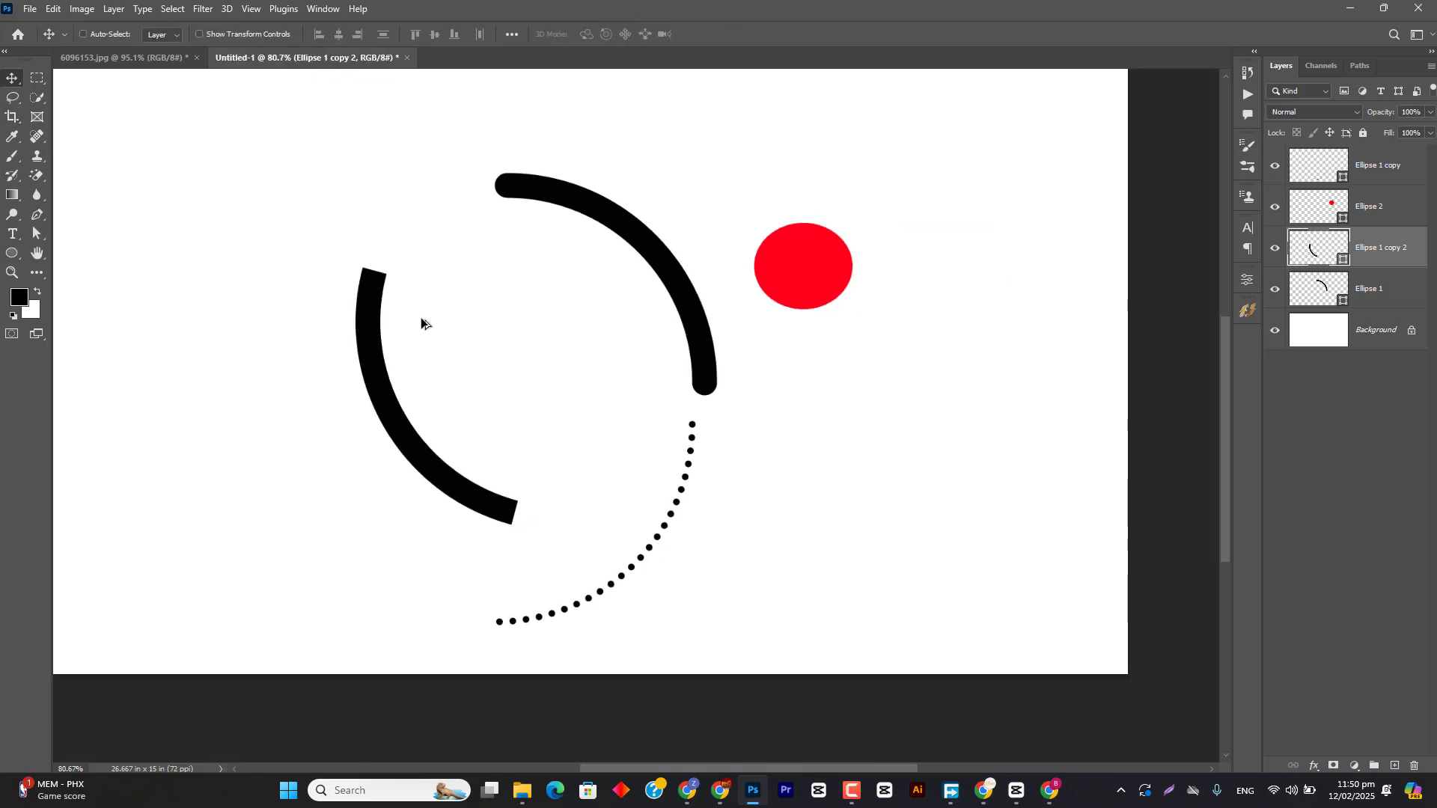
{"action": "left_click_drag", "start_coordinate": [389, 356], "coordinate": [226, 412]}
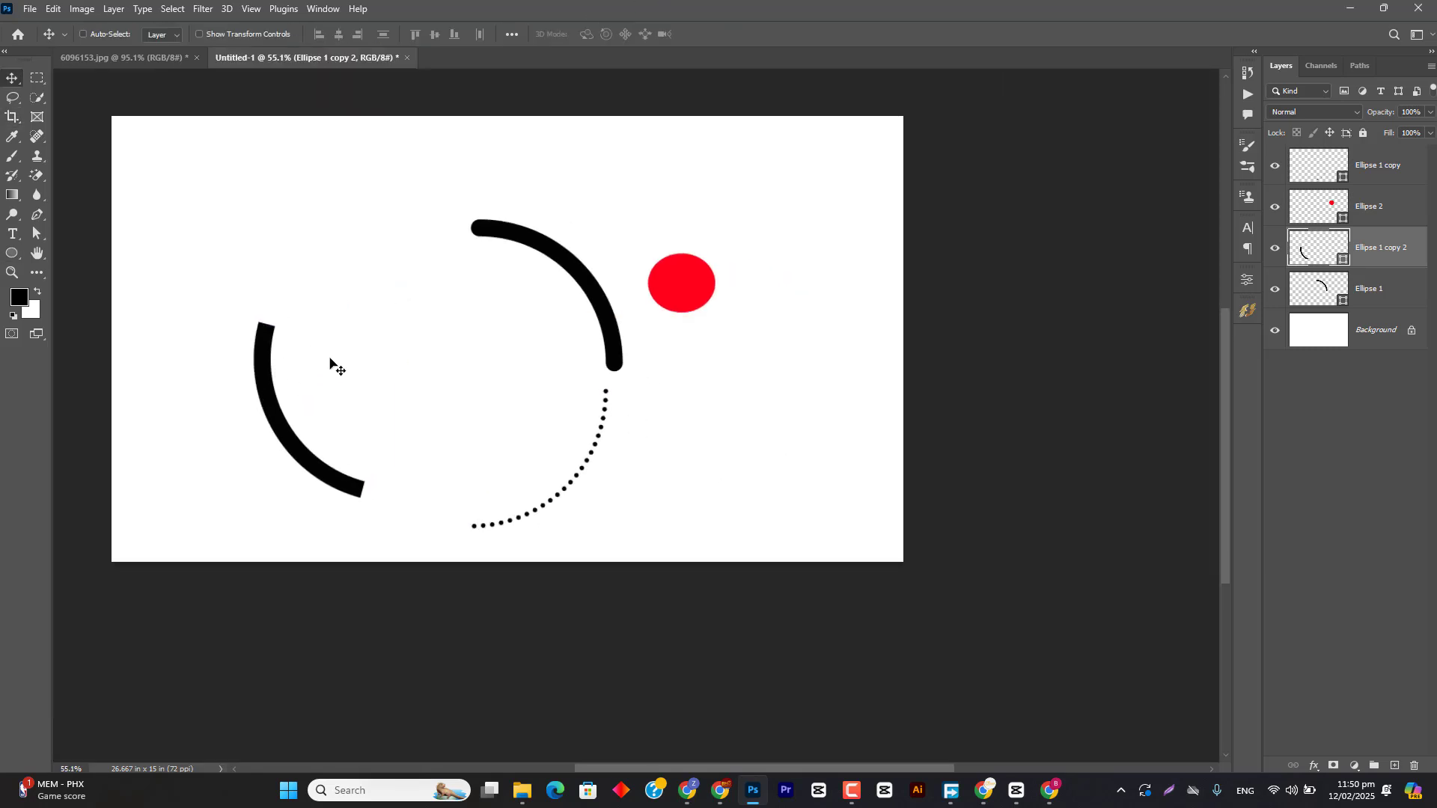
Step: Switch to Freepik in Chrome, open the Online Course About Kitchen Safety poster to examine its dashed circles, and return to Photoshop
{"action": "key", "text": "alt+Tab"}
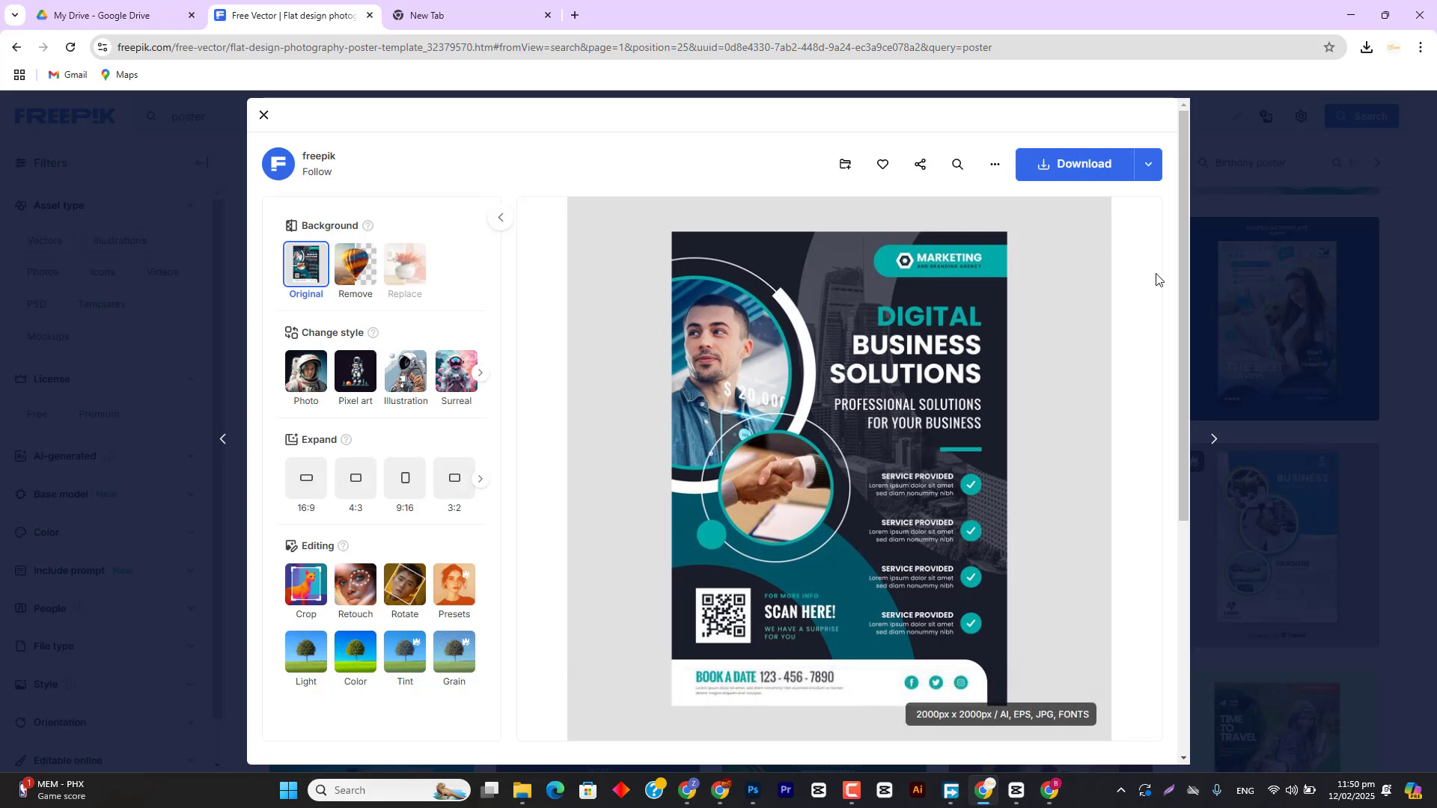
{"action": "left_click", "coordinate": [1292, 292]}
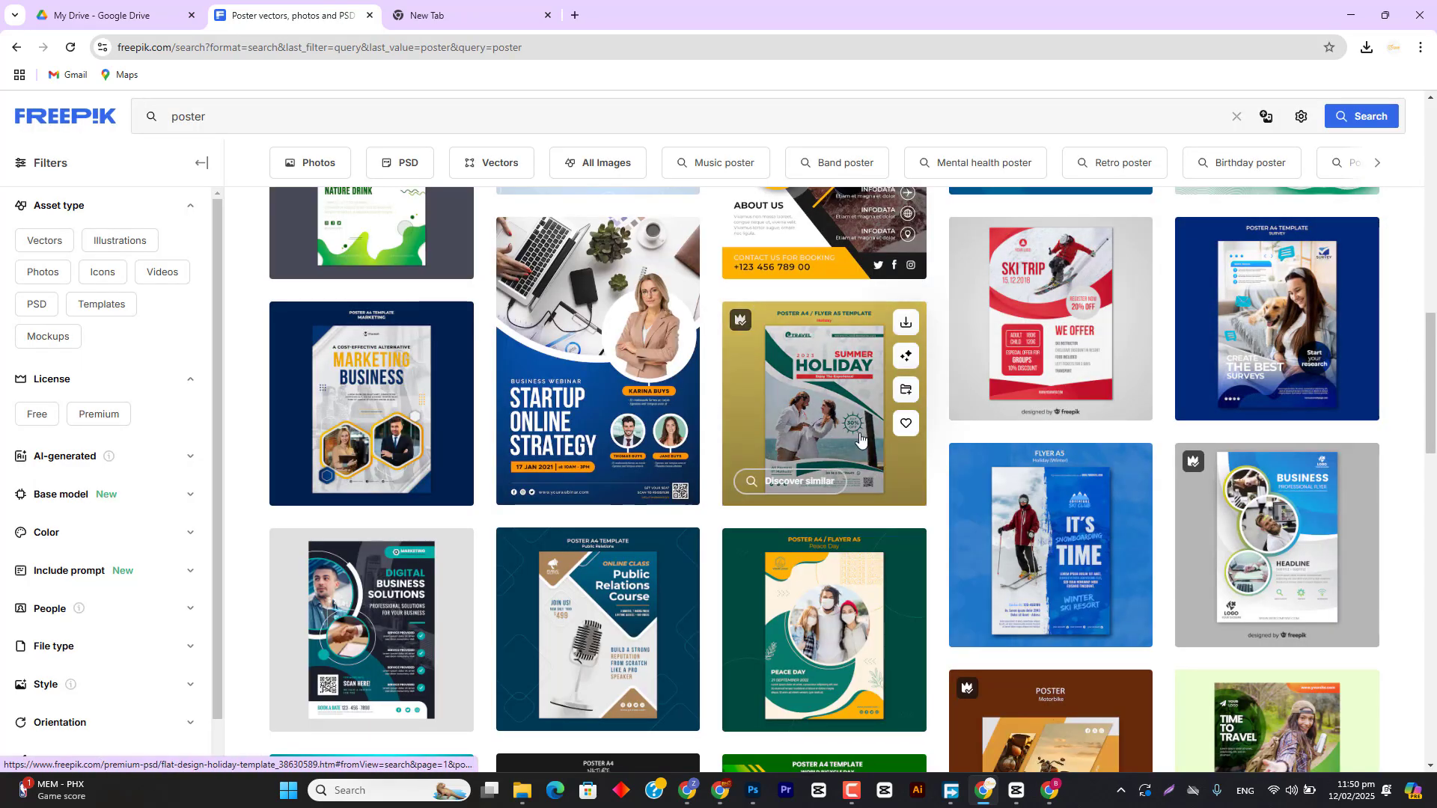
{"action": "scroll", "coordinate": [483, 438], "scroll_direction": "up", "scroll_amount": 4}
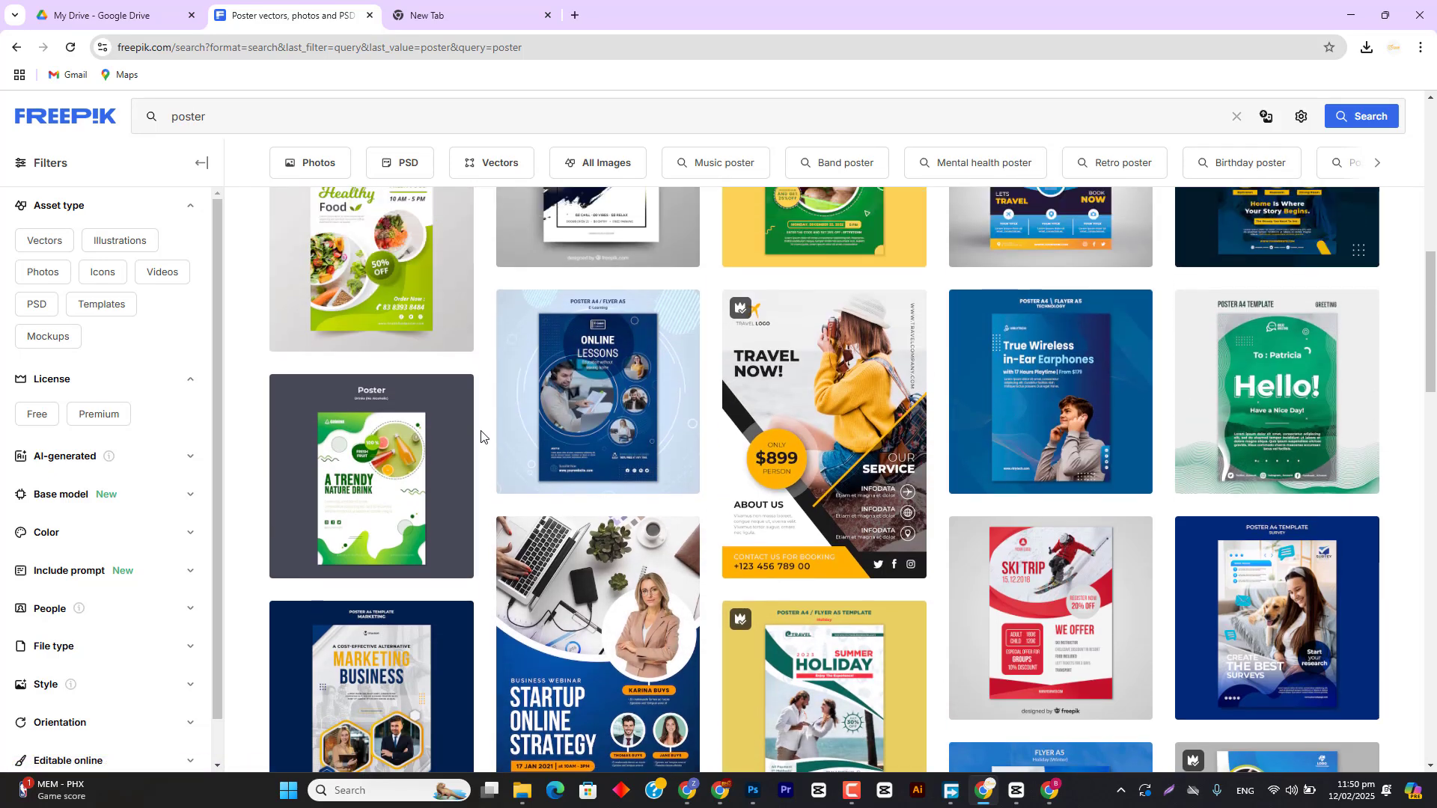
{"action": "scroll", "coordinate": [568, 479], "scroll_direction": "up", "scroll_amount": 1}
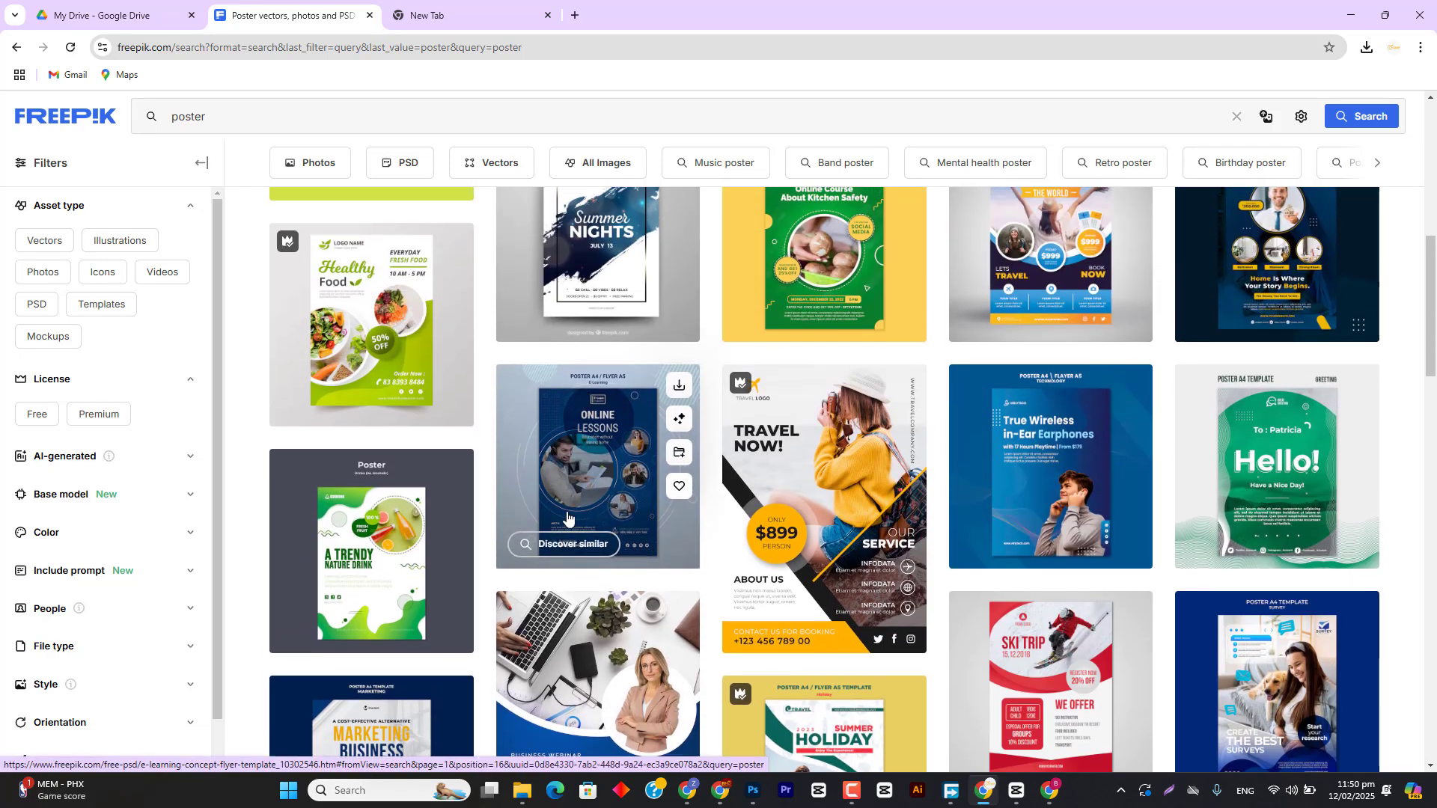
{"action": "scroll", "coordinate": [591, 494], "scroll_direction": "up", "scroll_amount": 2}
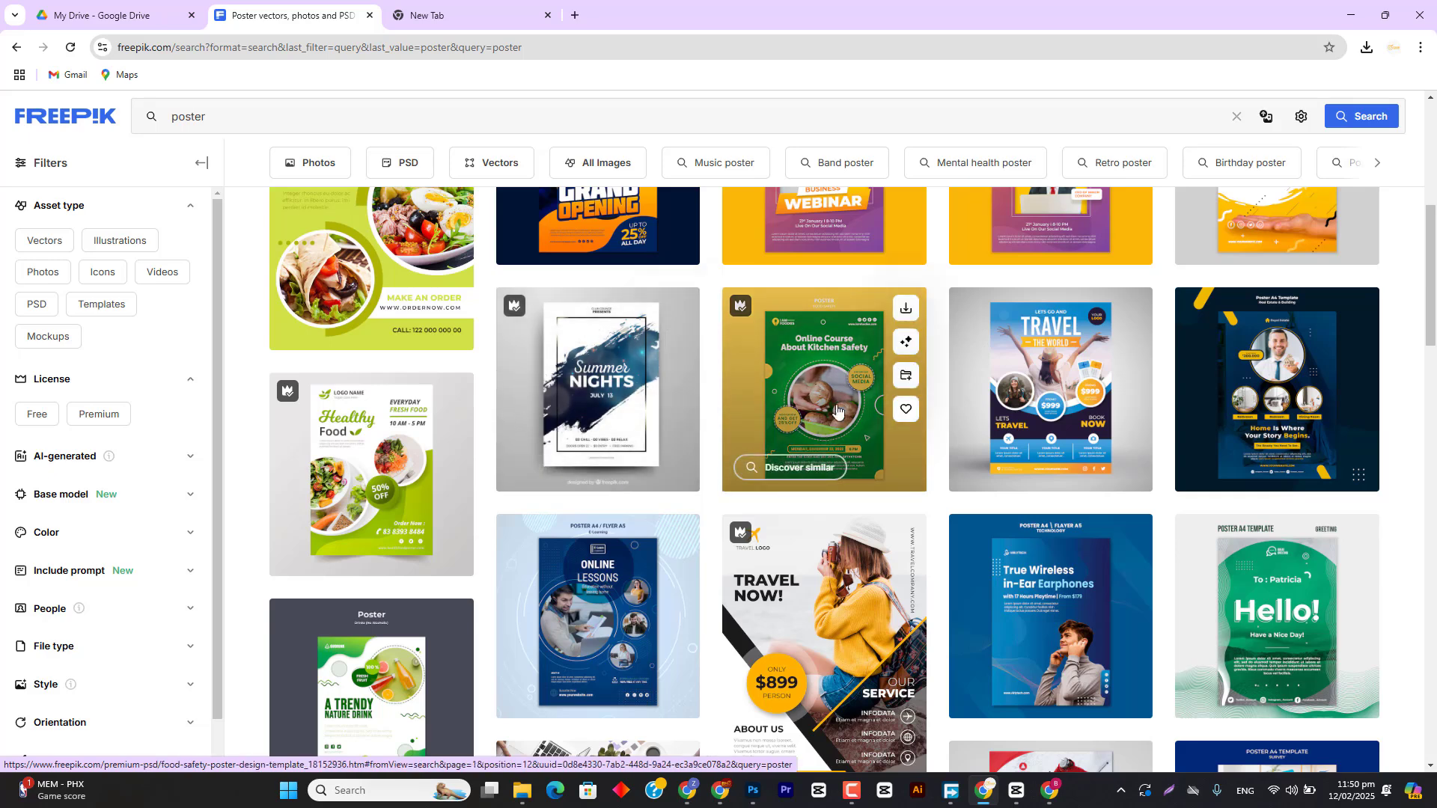
{"action": "left_click", "coordinate": [836, 410]}
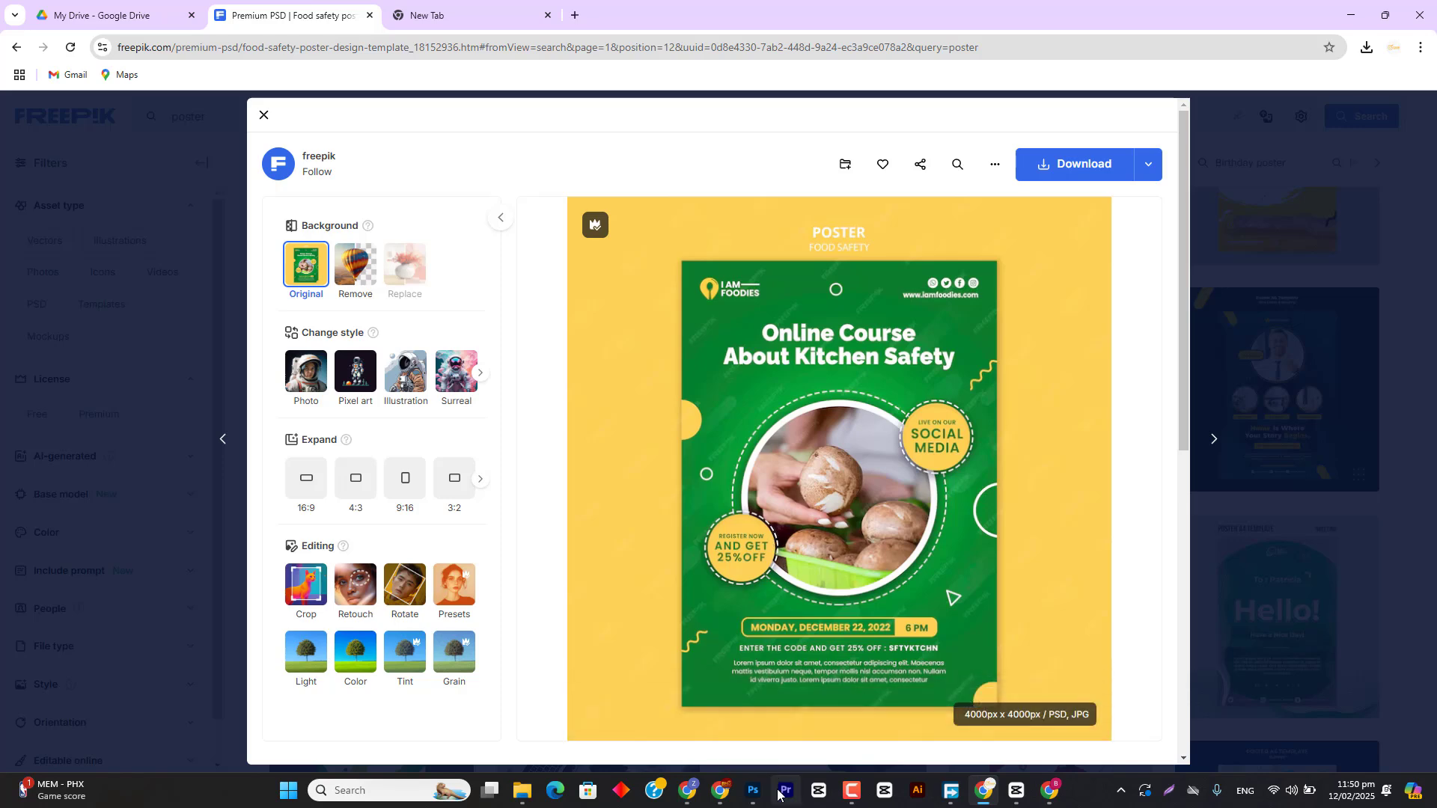
{"action": "left_click", "coordinate": [753, 790]}
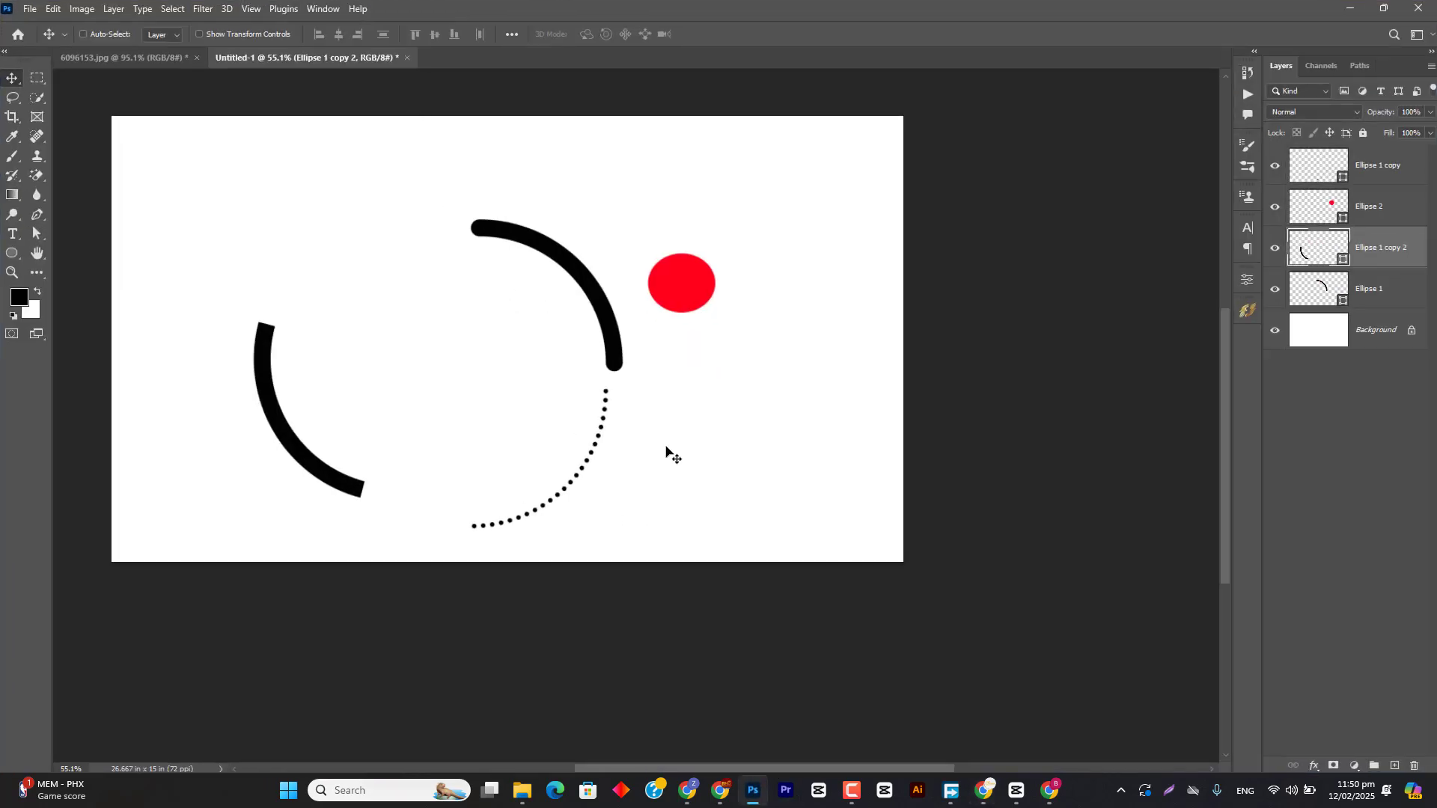
Step: Give the lower-left arc a dashed stroke and set its stroke width to 7 px
{"action": "left_click", "coordinate": [287, 433], "text": "ctrl"}
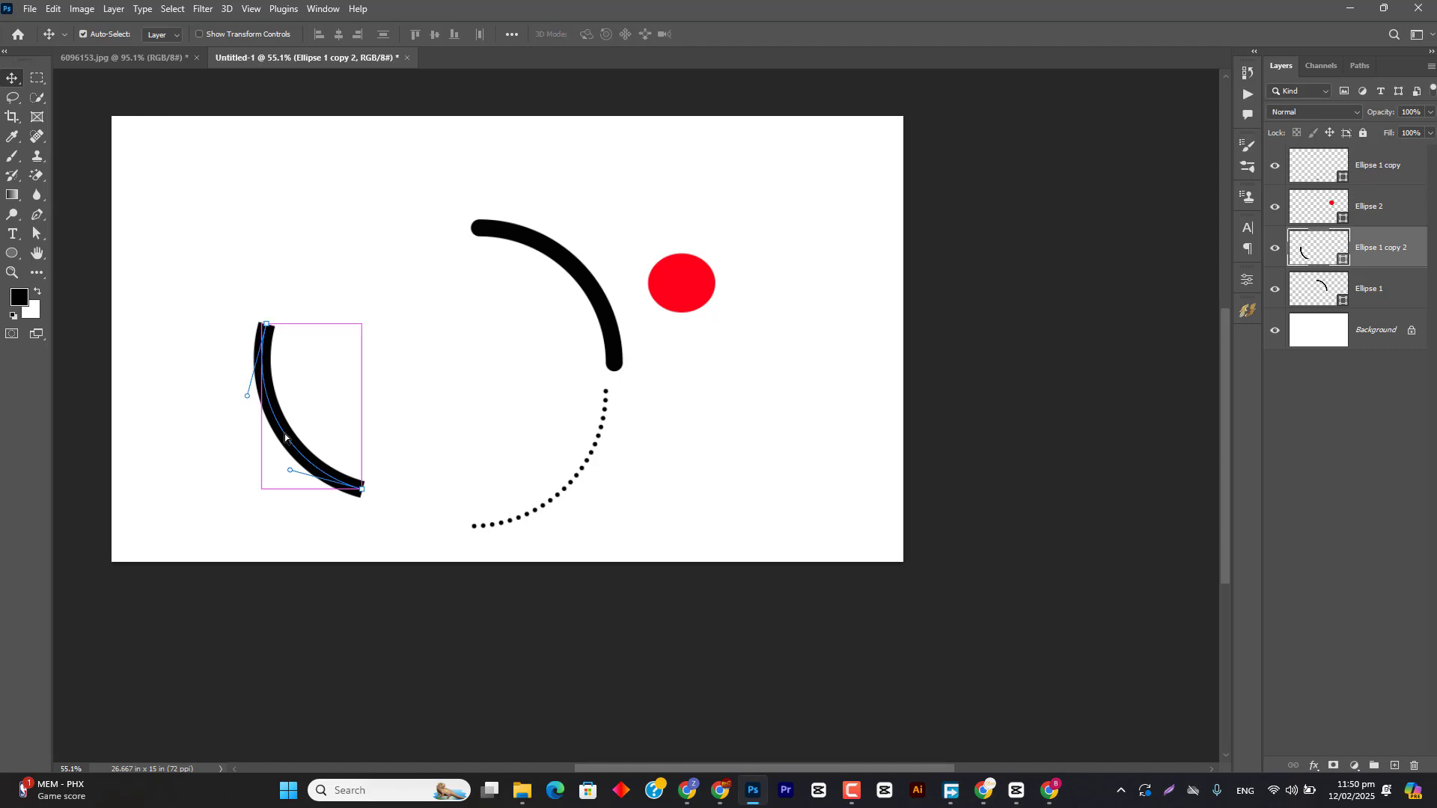
{"action": "left_click", "coordinate": [12, 253]}
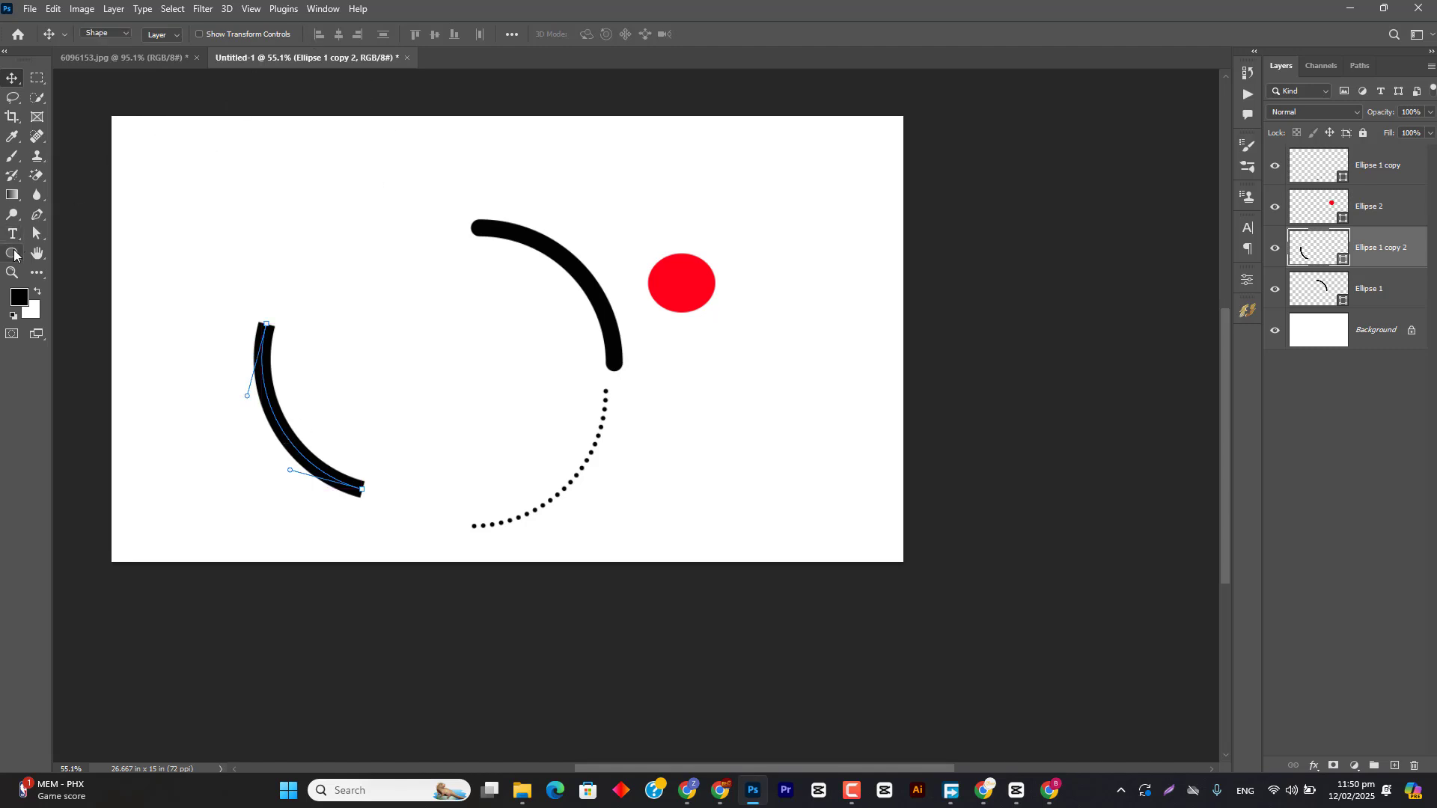
{"action": "left_click", "coordinate": [303, 34]}
{"action": "left_click", "coordinate": [287, 106]}
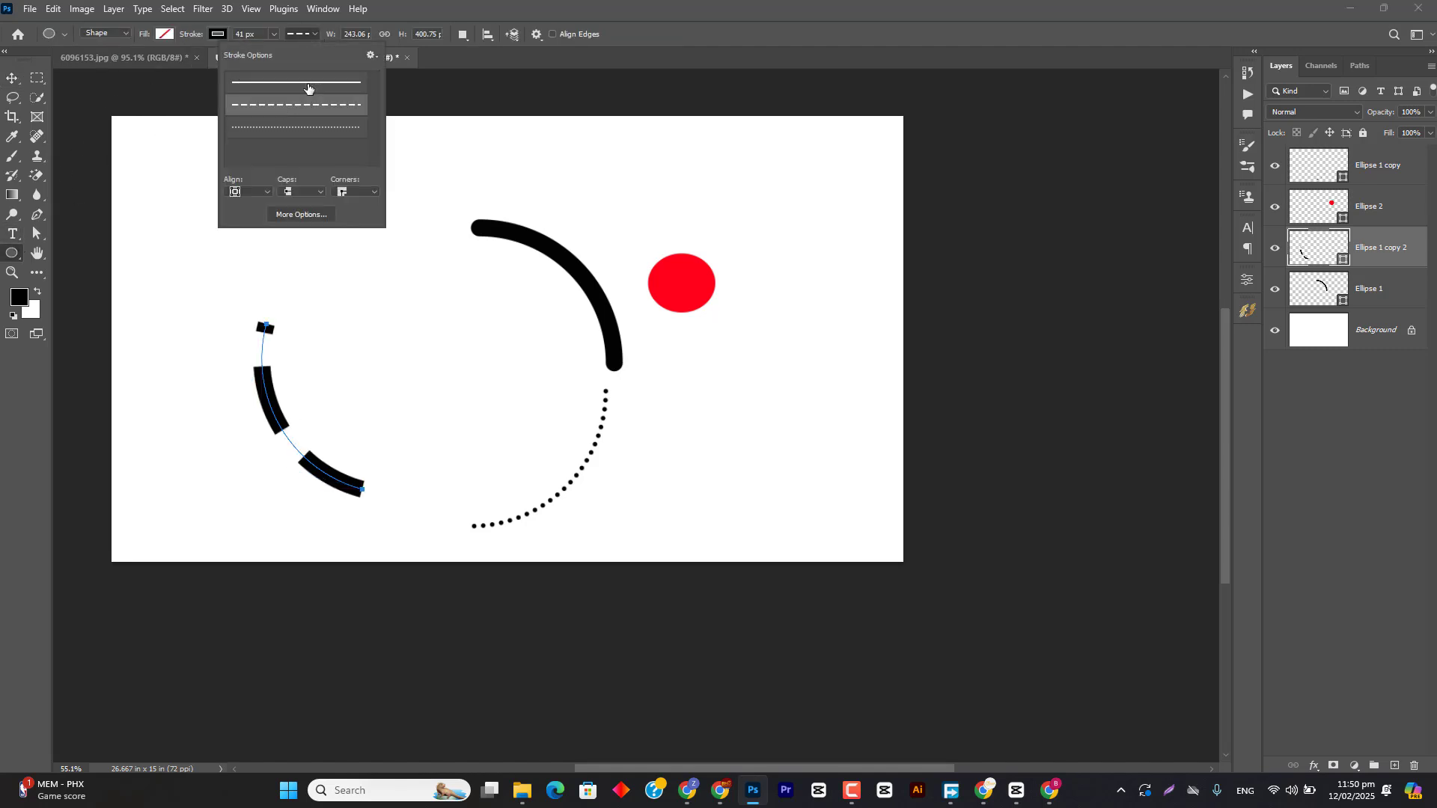
{"action": "left_click_drag", "start_coordinate": [188, 35], "coordinate": [166, 39]}
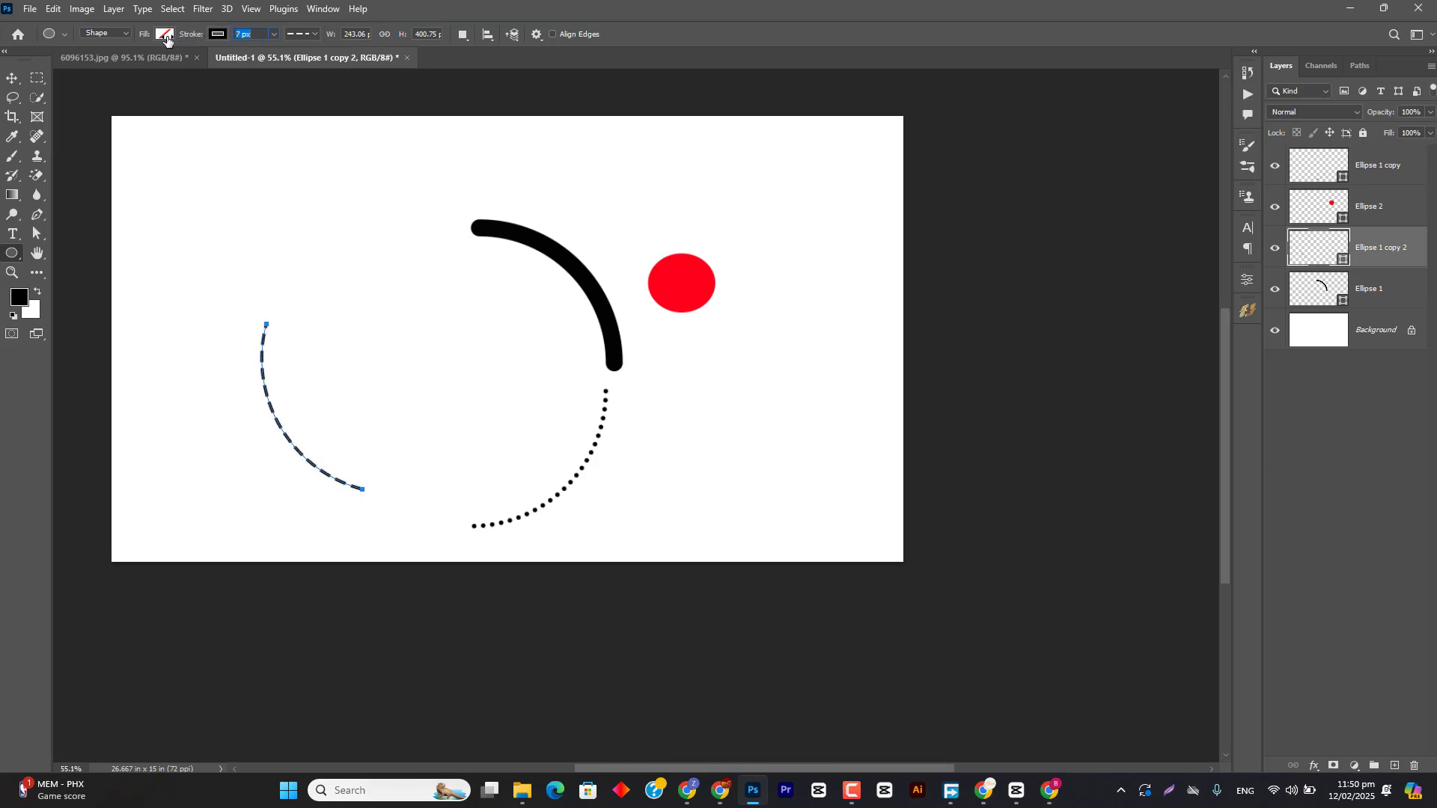
{"action": "left_click", "coordinate": [12, 78]}
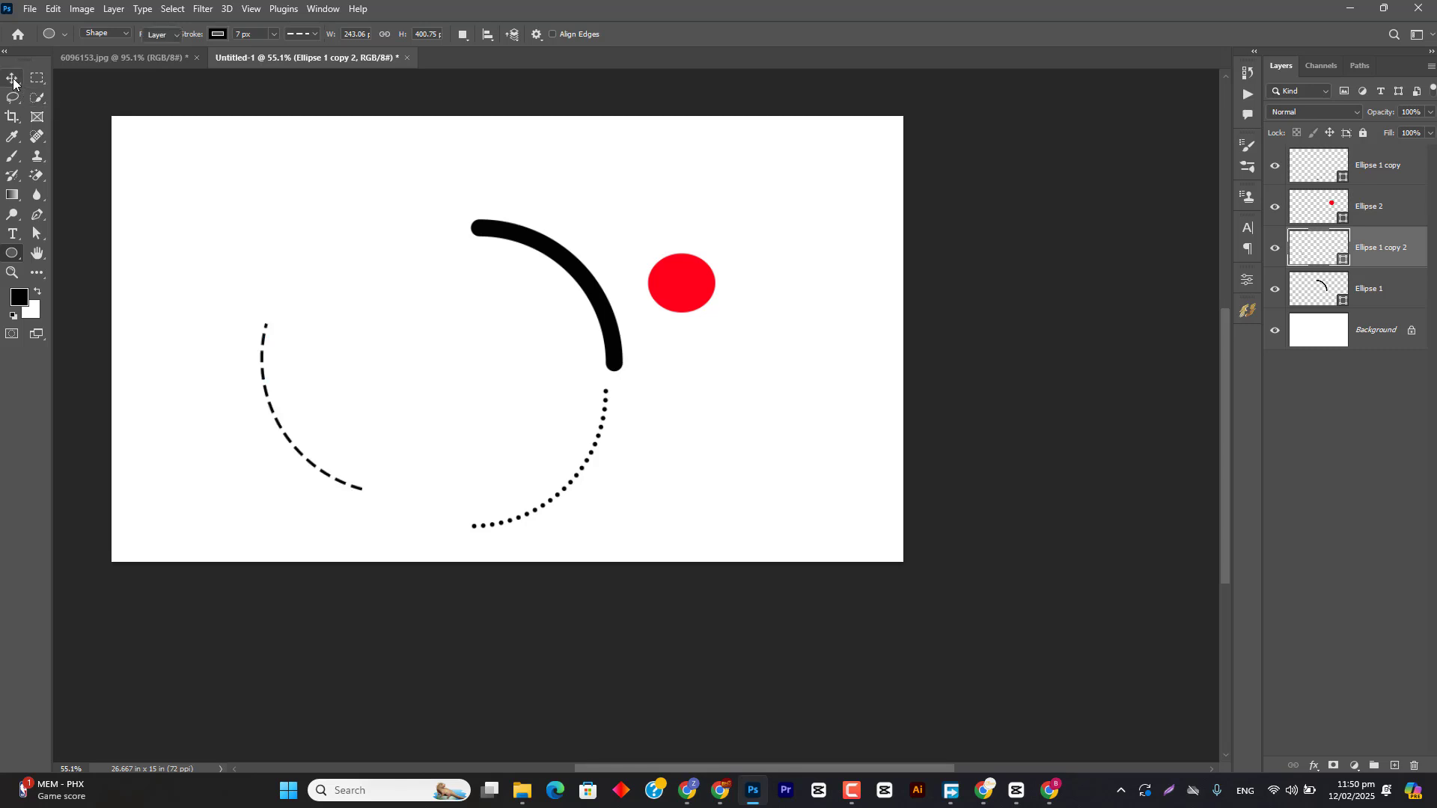
Step: Switch to Freepik and browse the poster results, opening the Healthy Food poster to examine its circular shapes
{"action": "left_click", "coordinate": [752, 788]}
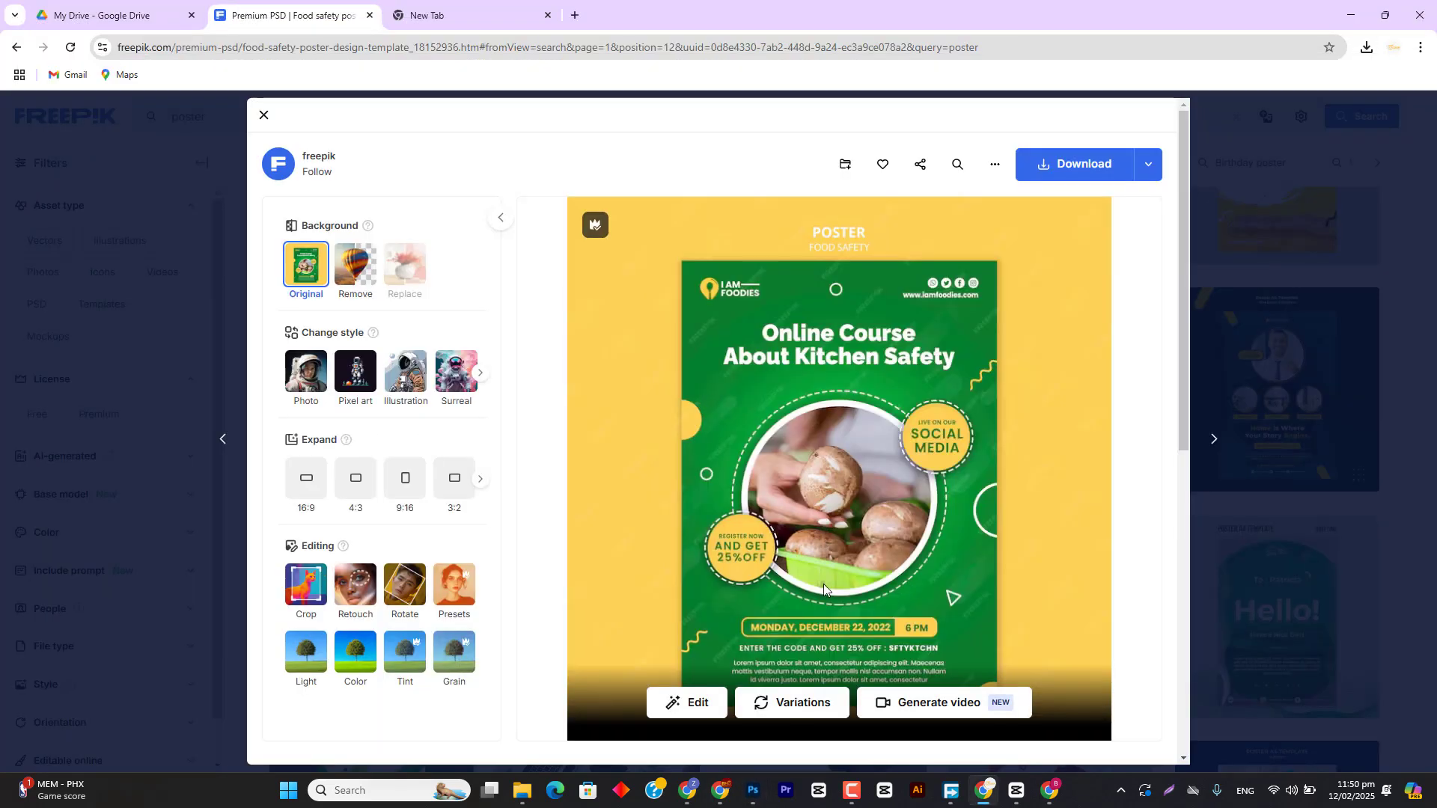
{"action": "left_click", "coordinate": [1245, 362]}
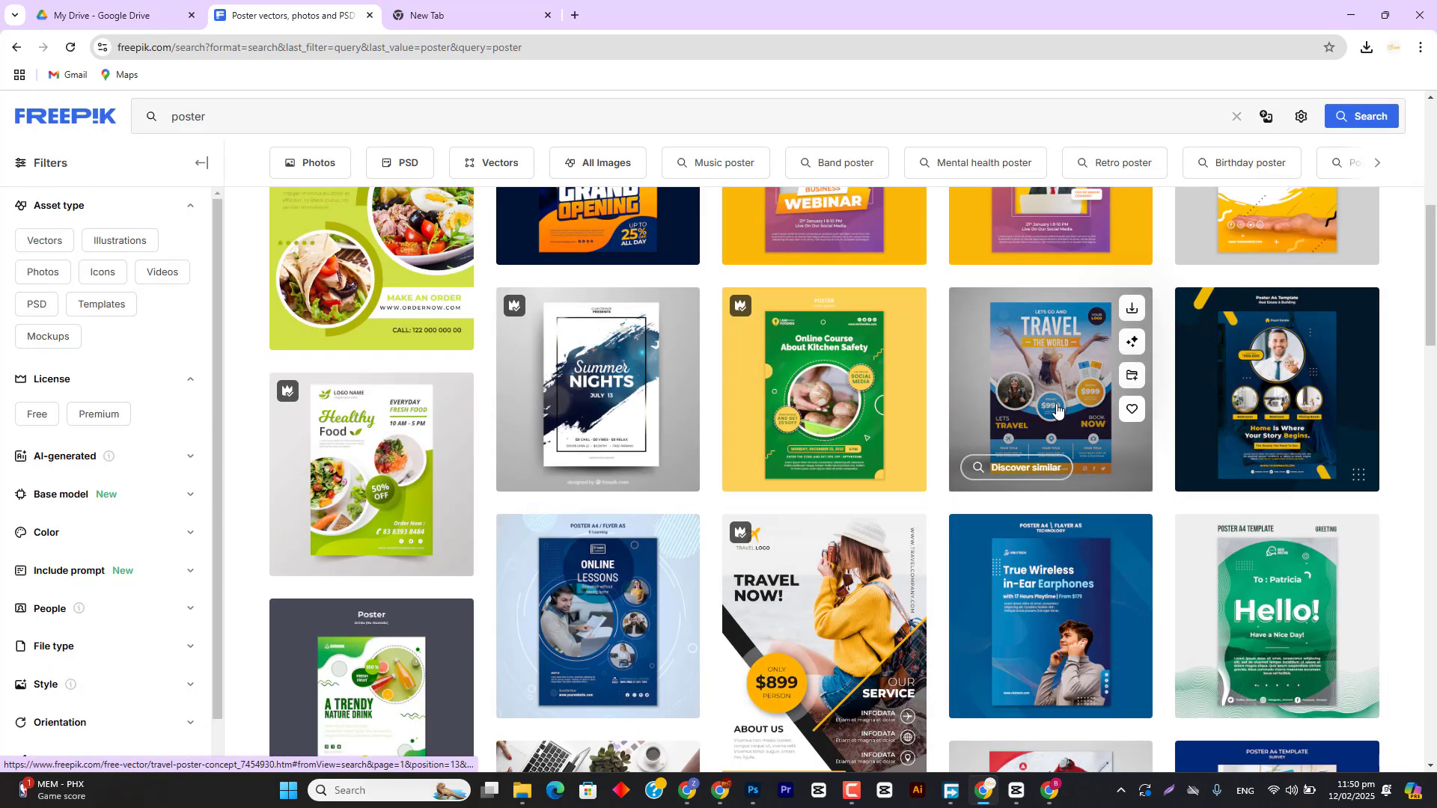
{"action": "scroll", "coordinate": [1056, 404], "scroll_direction": "down", "scroll_amount": 3}
{"action": "scroll", "coordinate": [1056, 404], "scroll_direction": "up", "scroll_amount": 2}
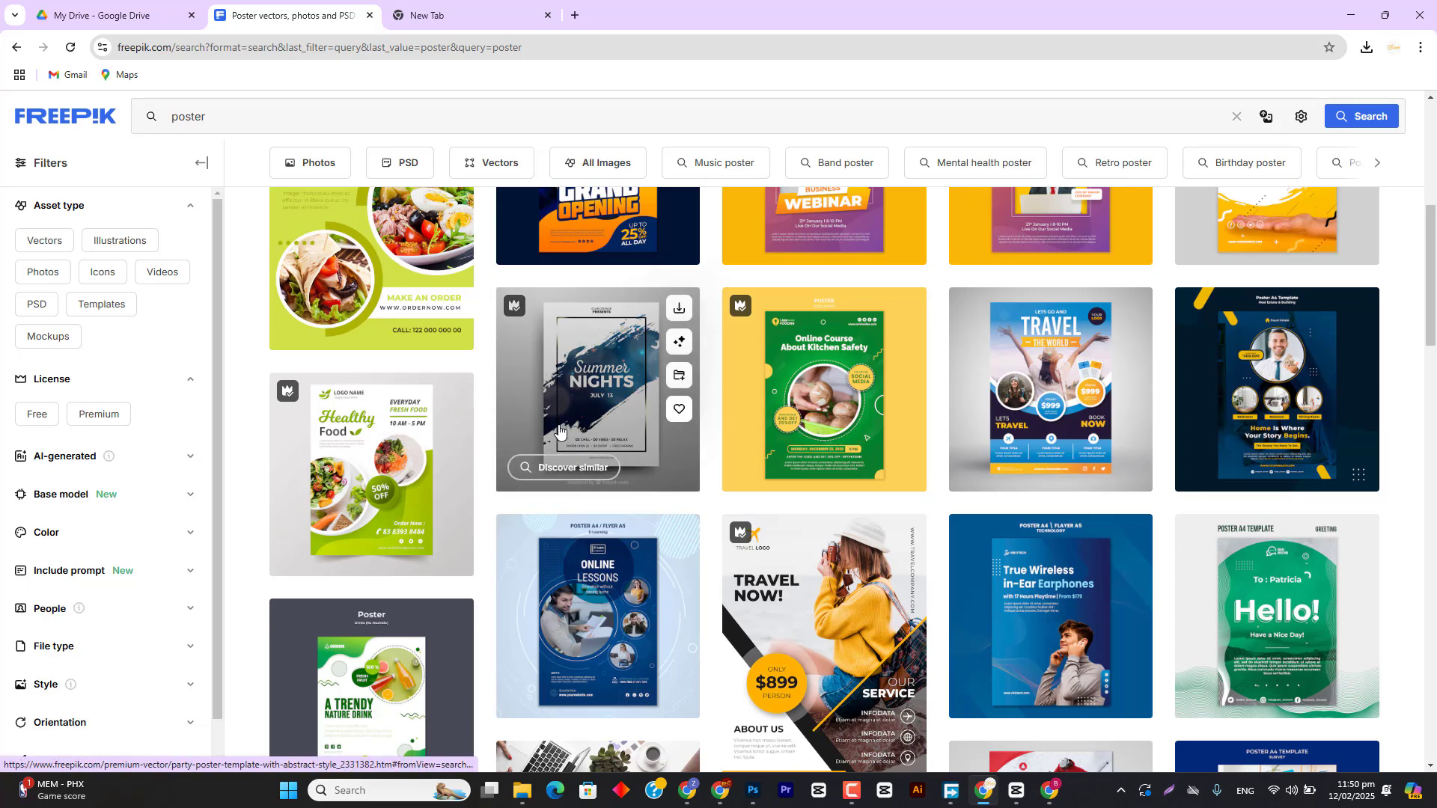
{"action": "scroll", "coordinate": [420, 554], "scroll_direction": "up", "scroll_amount": 1}
{"action": "left_click", "coordinate": [420, 555]}
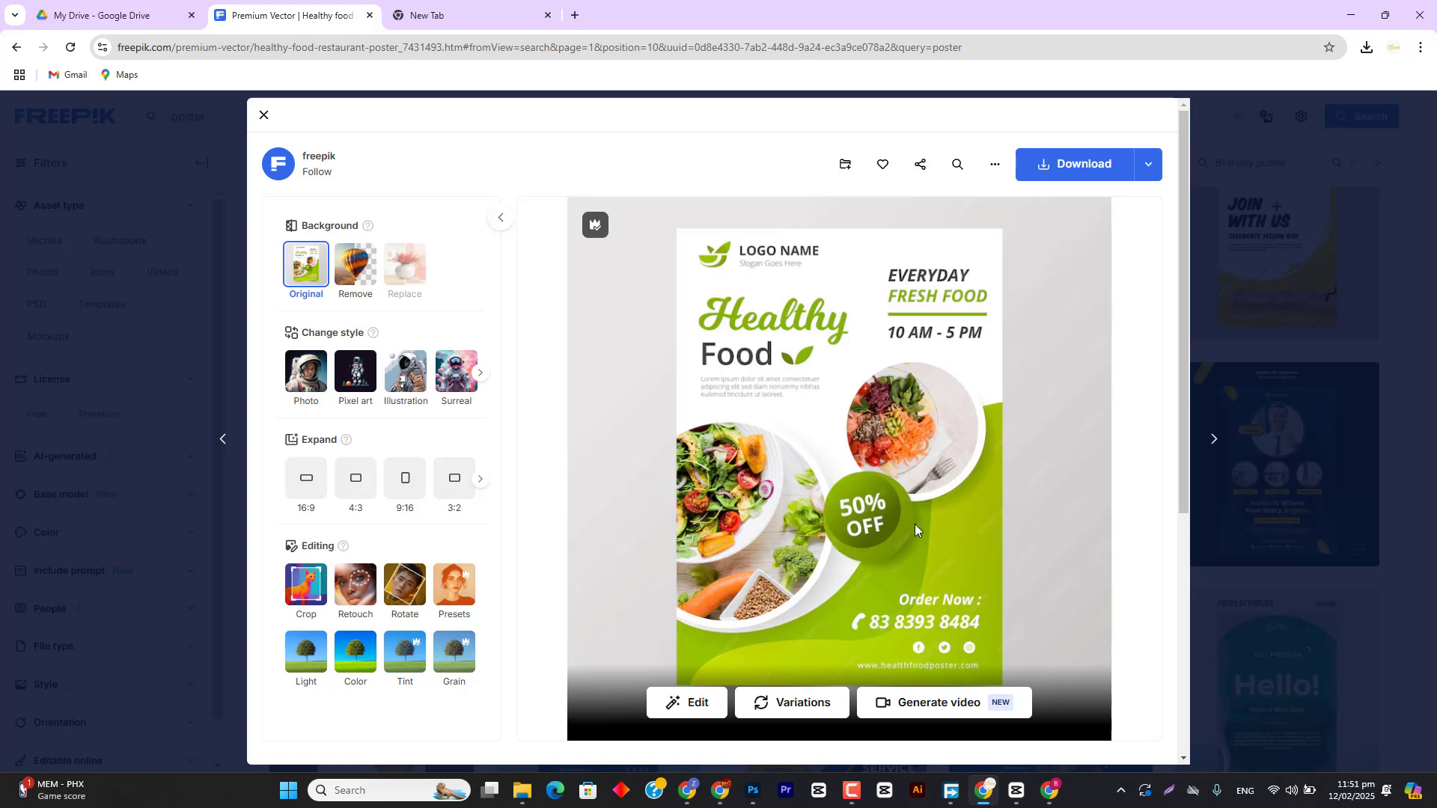
{"action": "left_click", "coordinate": [1256, 353]}
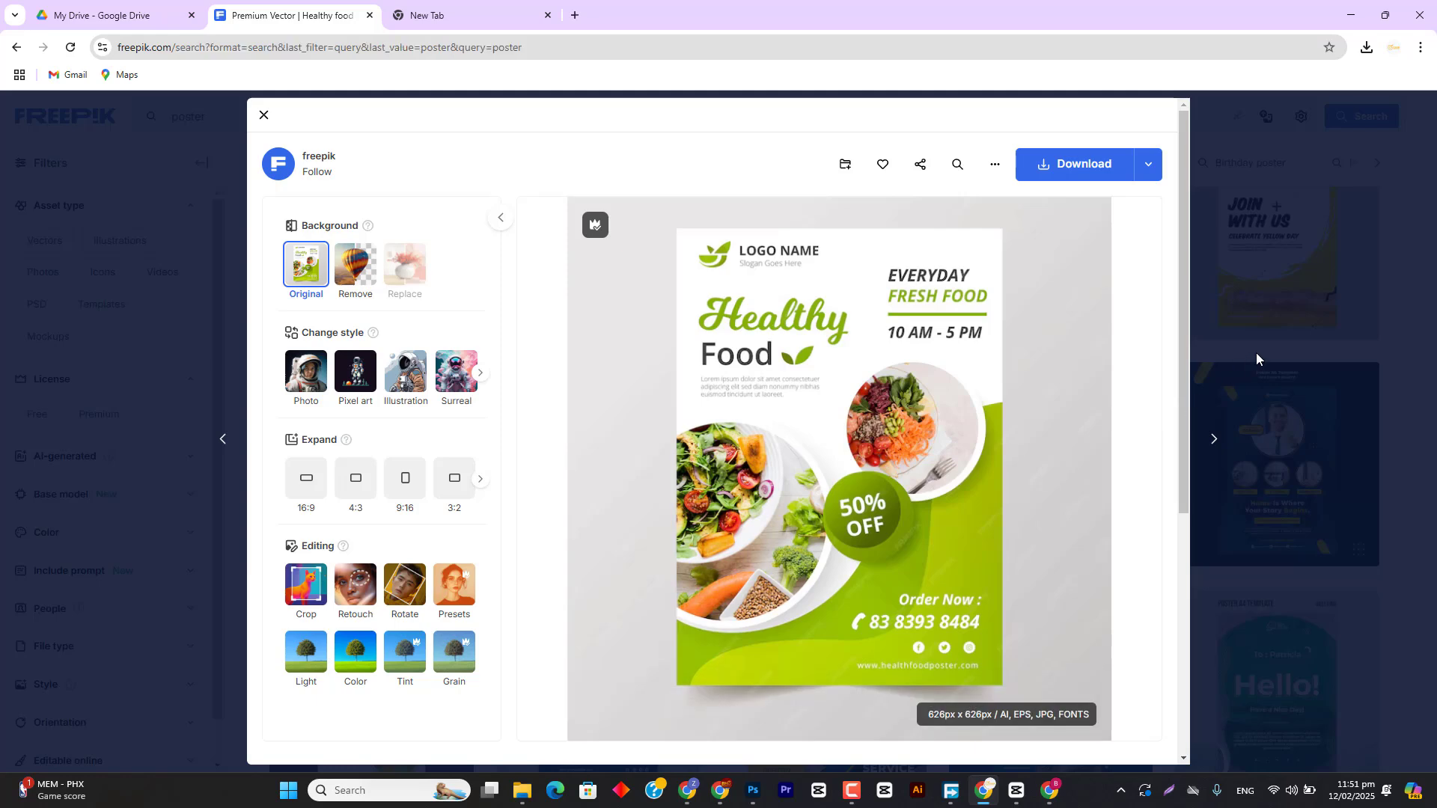
Step: Open the two Business Webinar posters on Freepik to examine their arch-shaped frames, and return to Photoshop
{"action": "scroll", "coordinate": [859, 408], "scroll_direction": "up", "scroll_amount": 2}
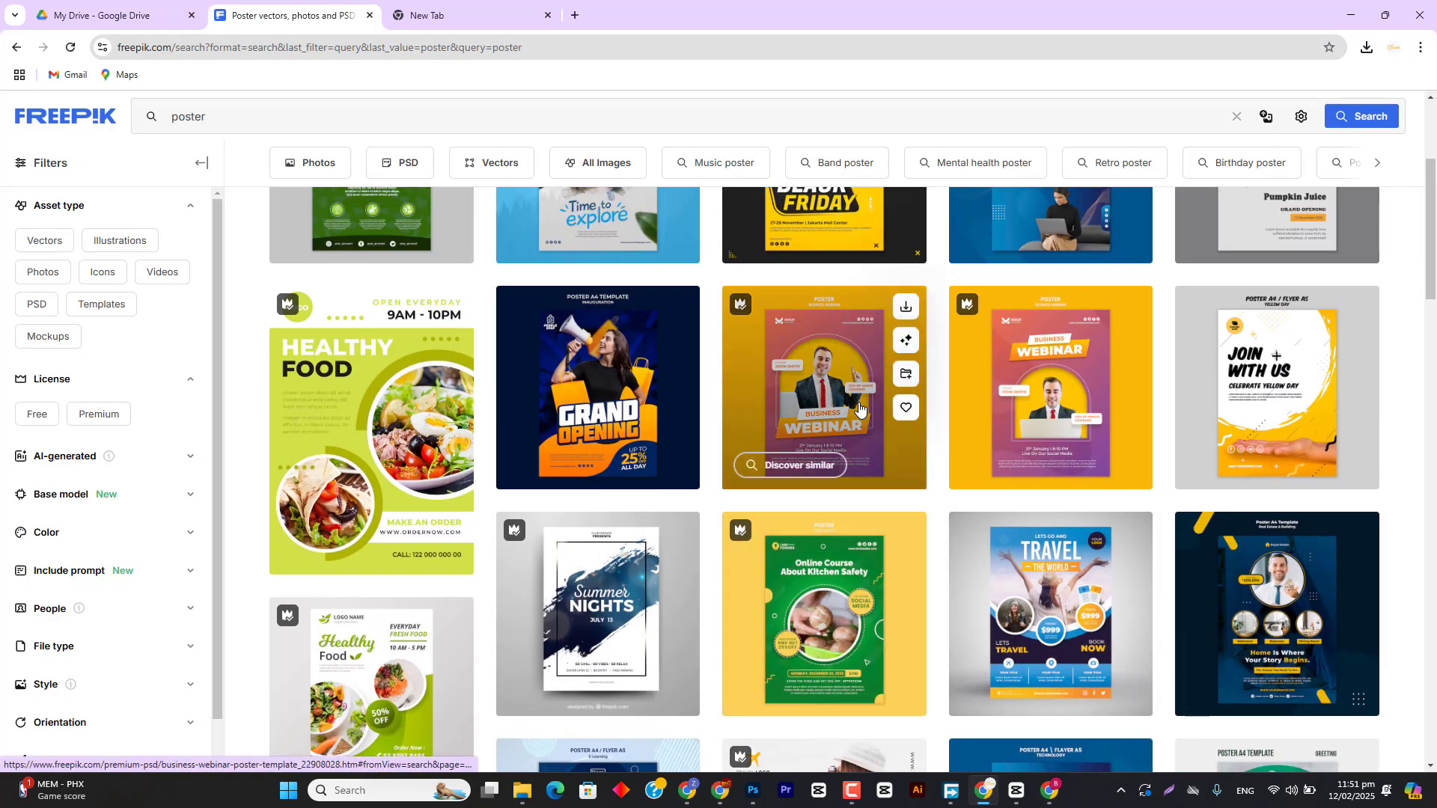
{"action": "left_click", "coordinate": [818, 378]}
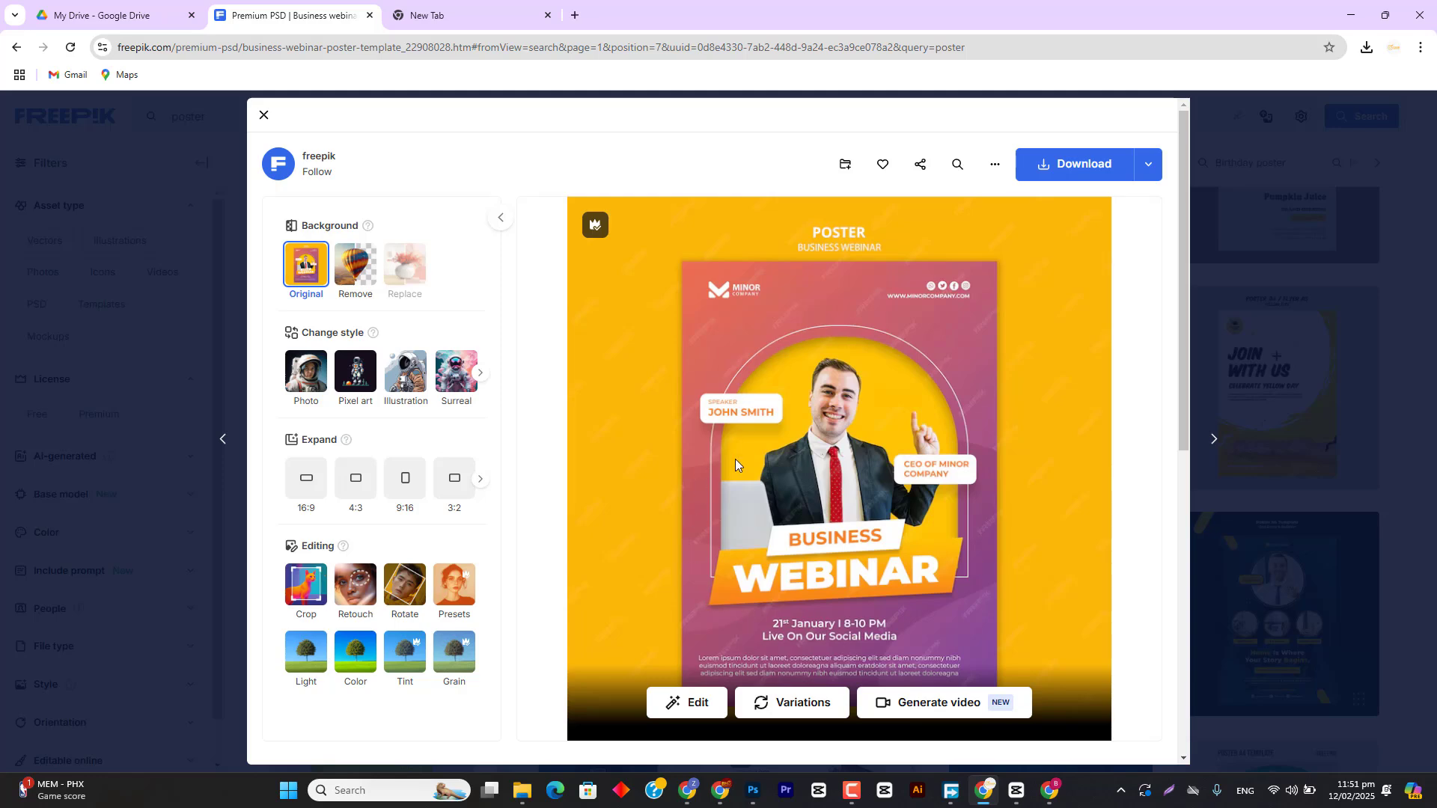
{"action": "left_click", "coordinate": [1214, 439]}
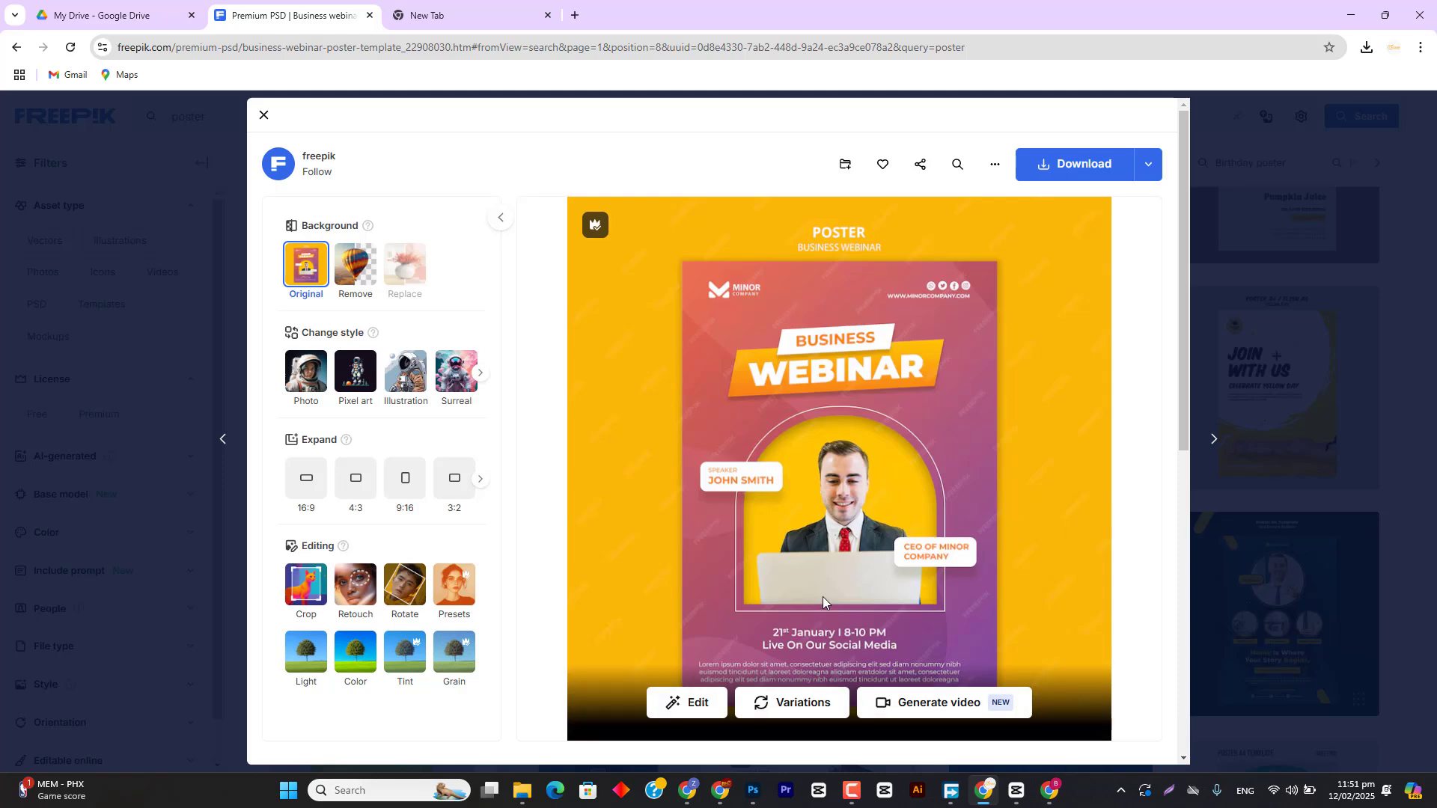
{"action": "left_click", "coordinate": [753, 790]}
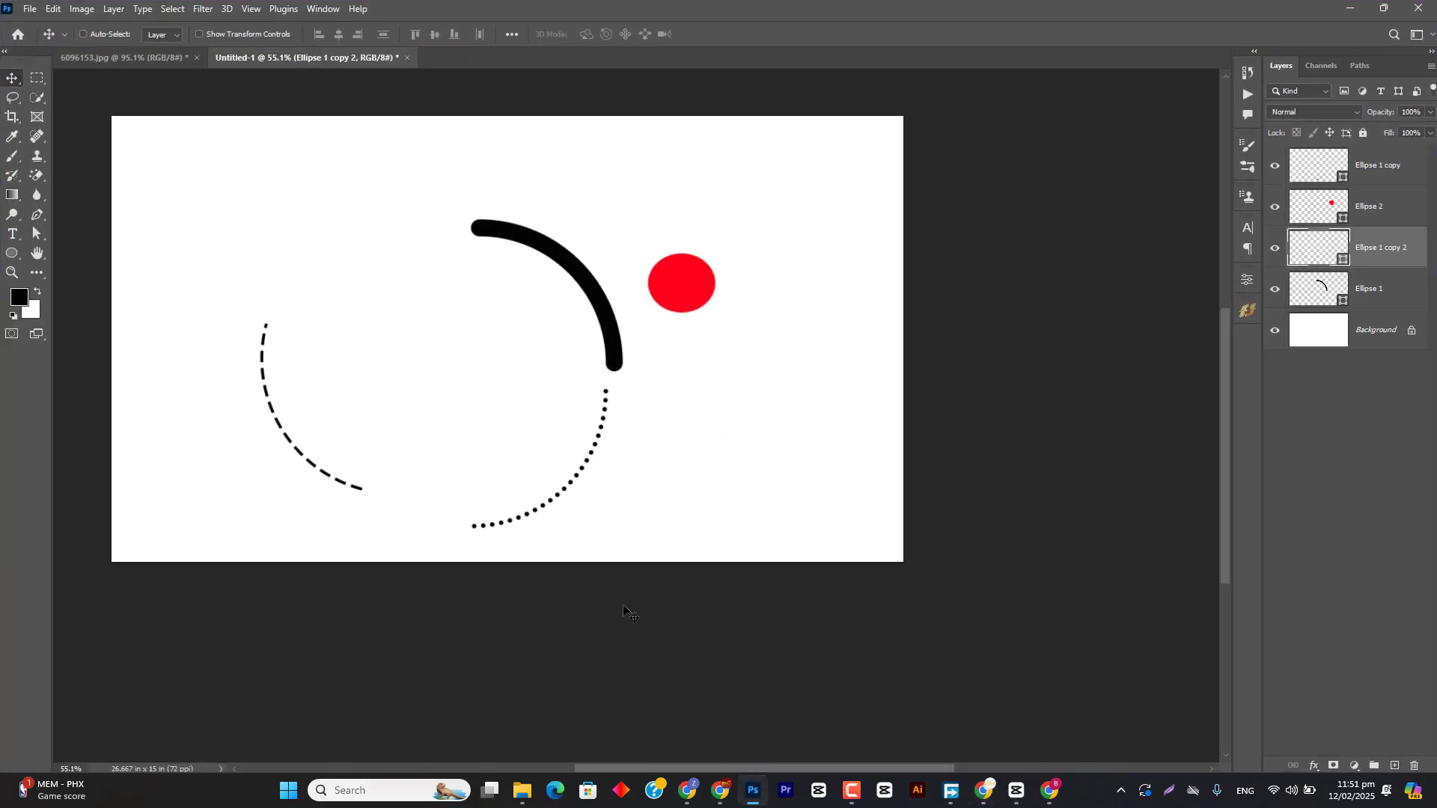
Step: Delete all the ellipse layers, from Ellipse 1 up to Ellipse 1 copy, keeping only the Background
{"action": "left_click", "coordinate": [1407, 292]}
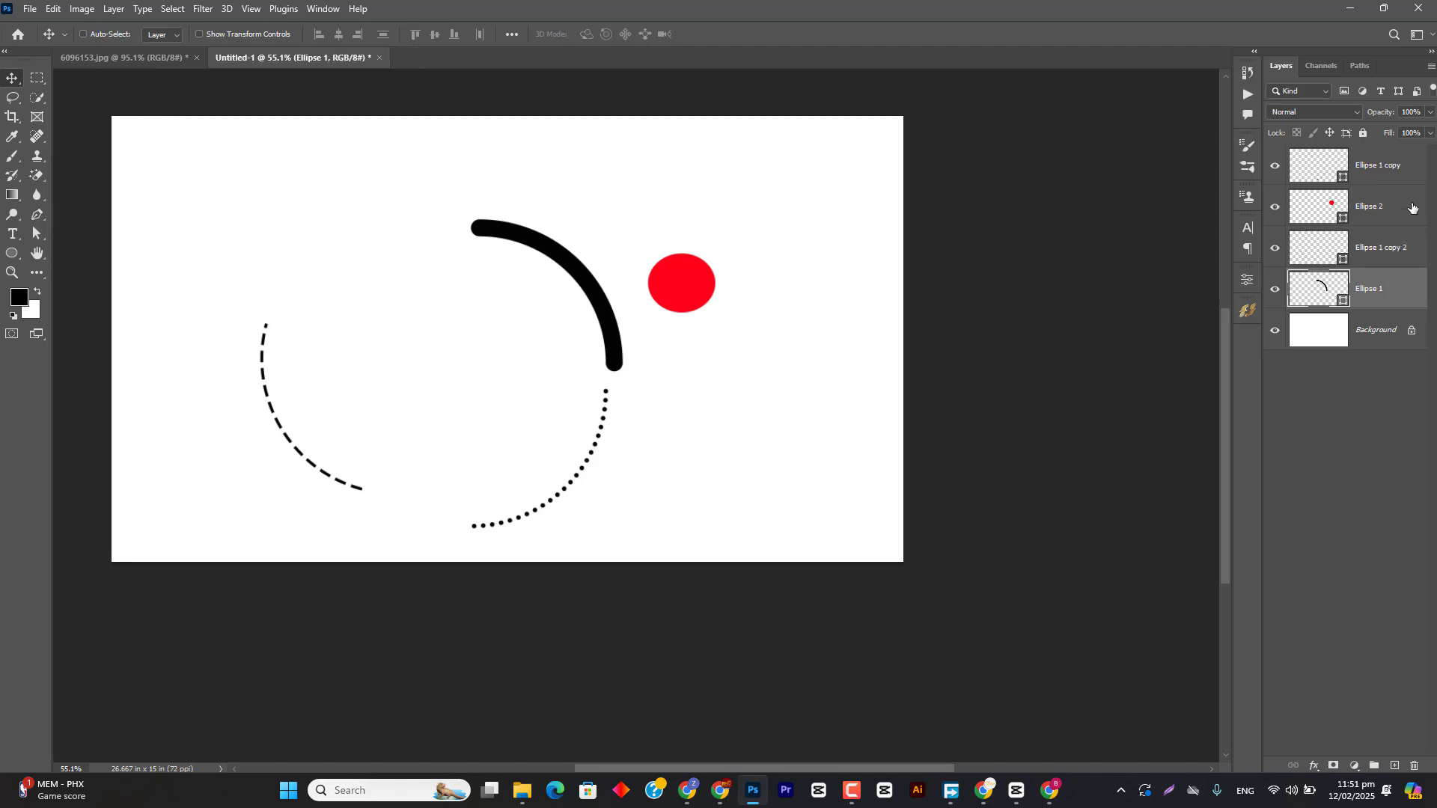
{"action": "left_click", "coordinate": [1398, 173], "text": "shift"}
{"action": "key", "text": "Delete"}
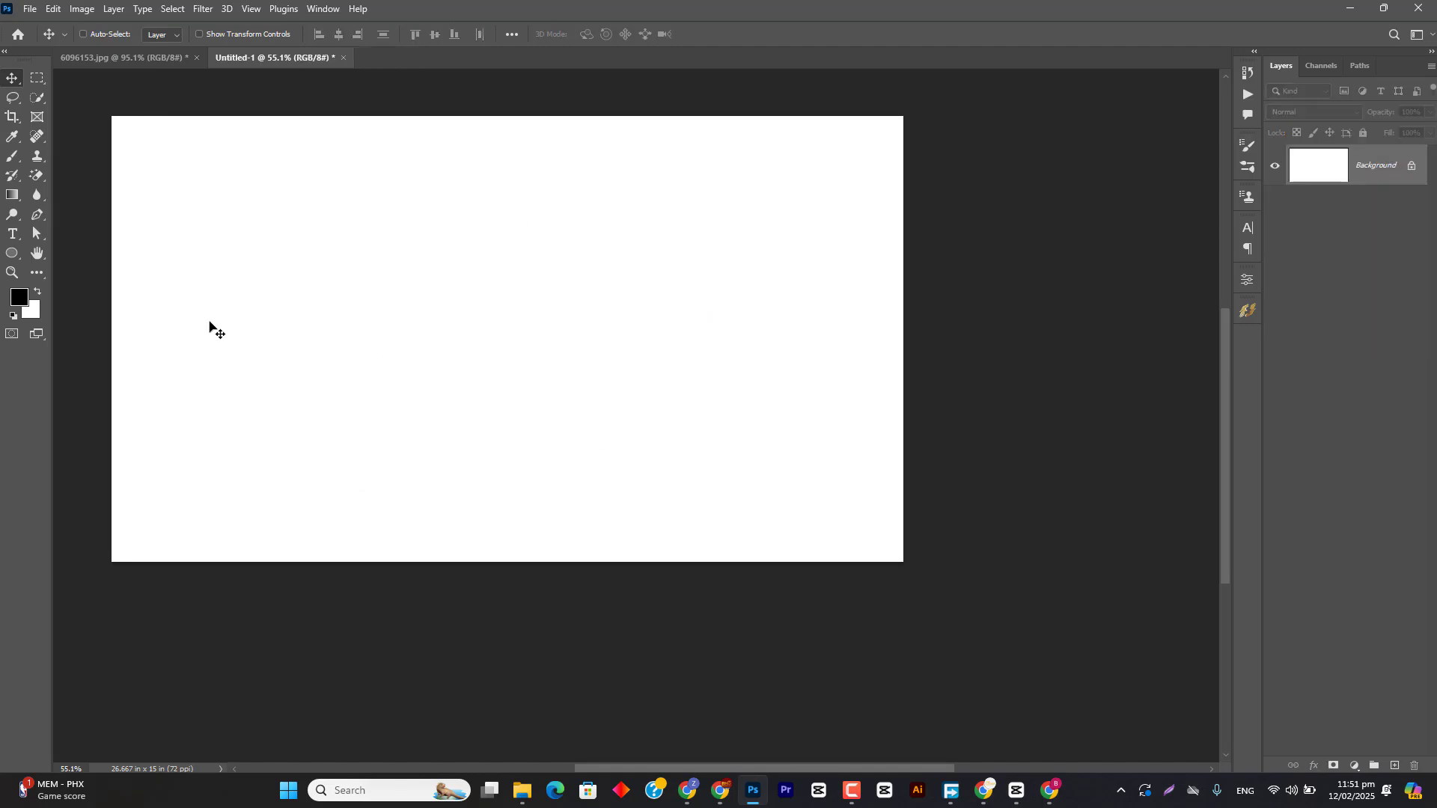
Step: Try drawing a black circle about 719 px wide near the canvas center with the Ellipse tool, and undo it
{"action": "left_click", "coordinate": [12, 253]}
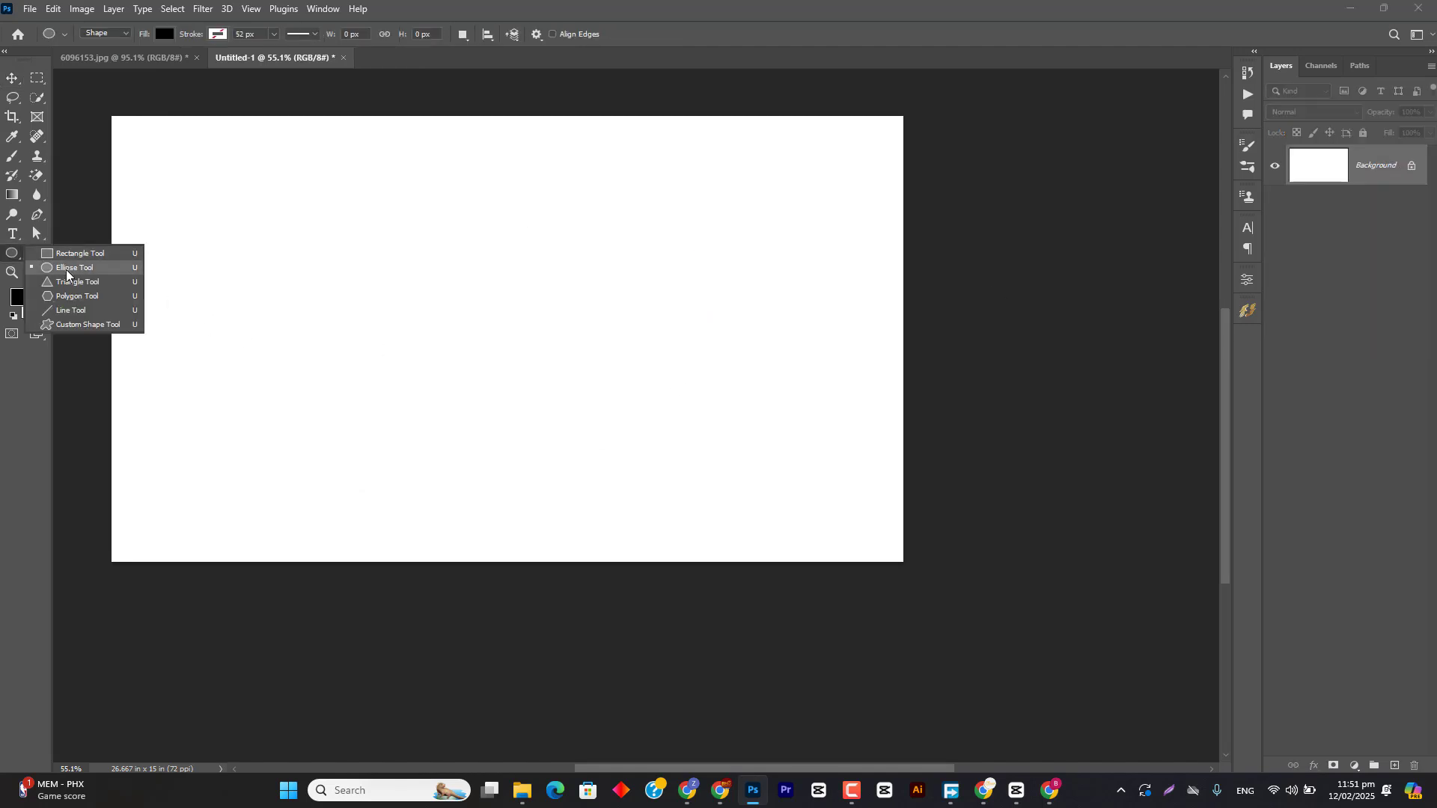
{"action": "left_click", "coordinate": [66, 275]}
{"action": "left_click_drag", "start_coordinate": [387, 174], "coordinate": [709, 472]}
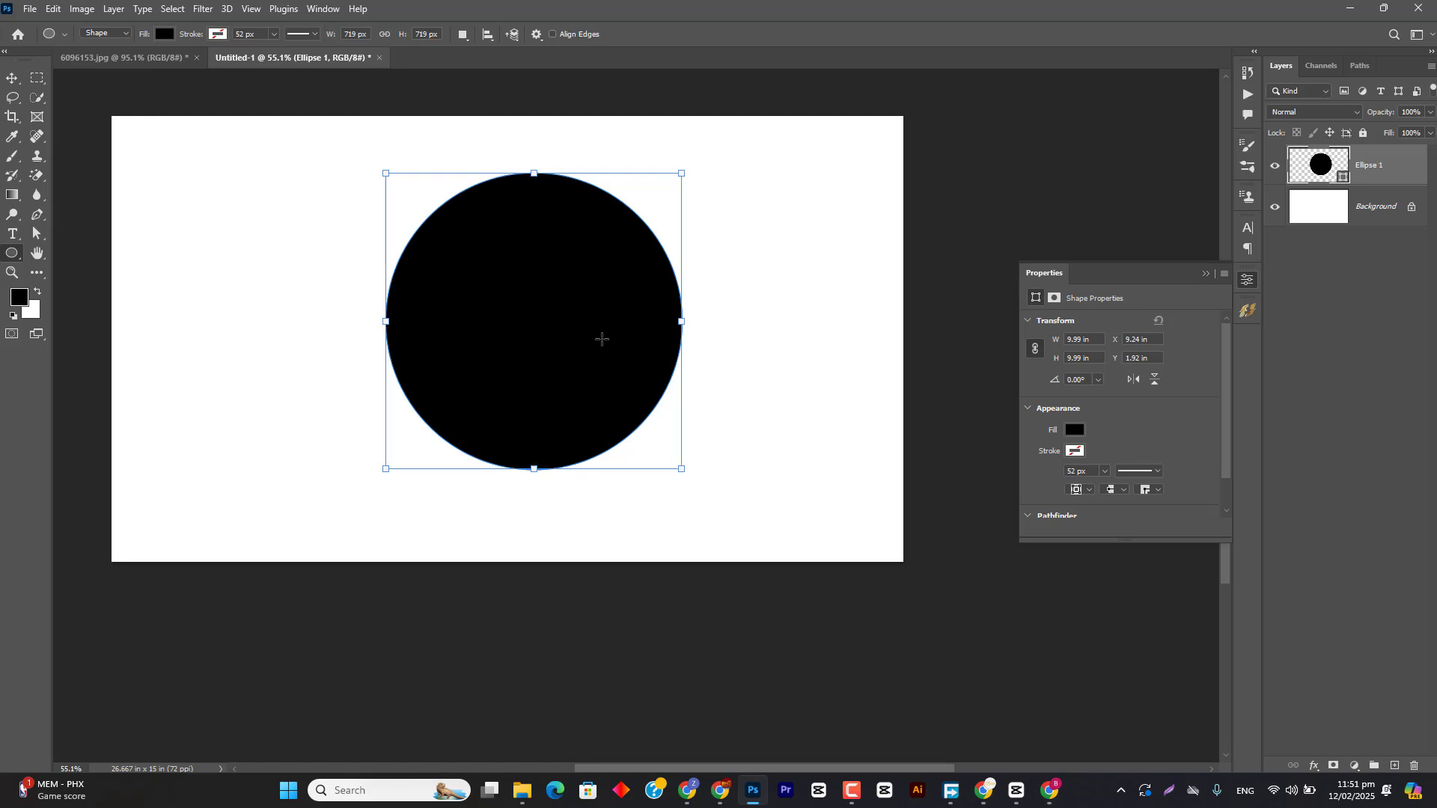
{"action": "key", "text": "ctrl+z"}
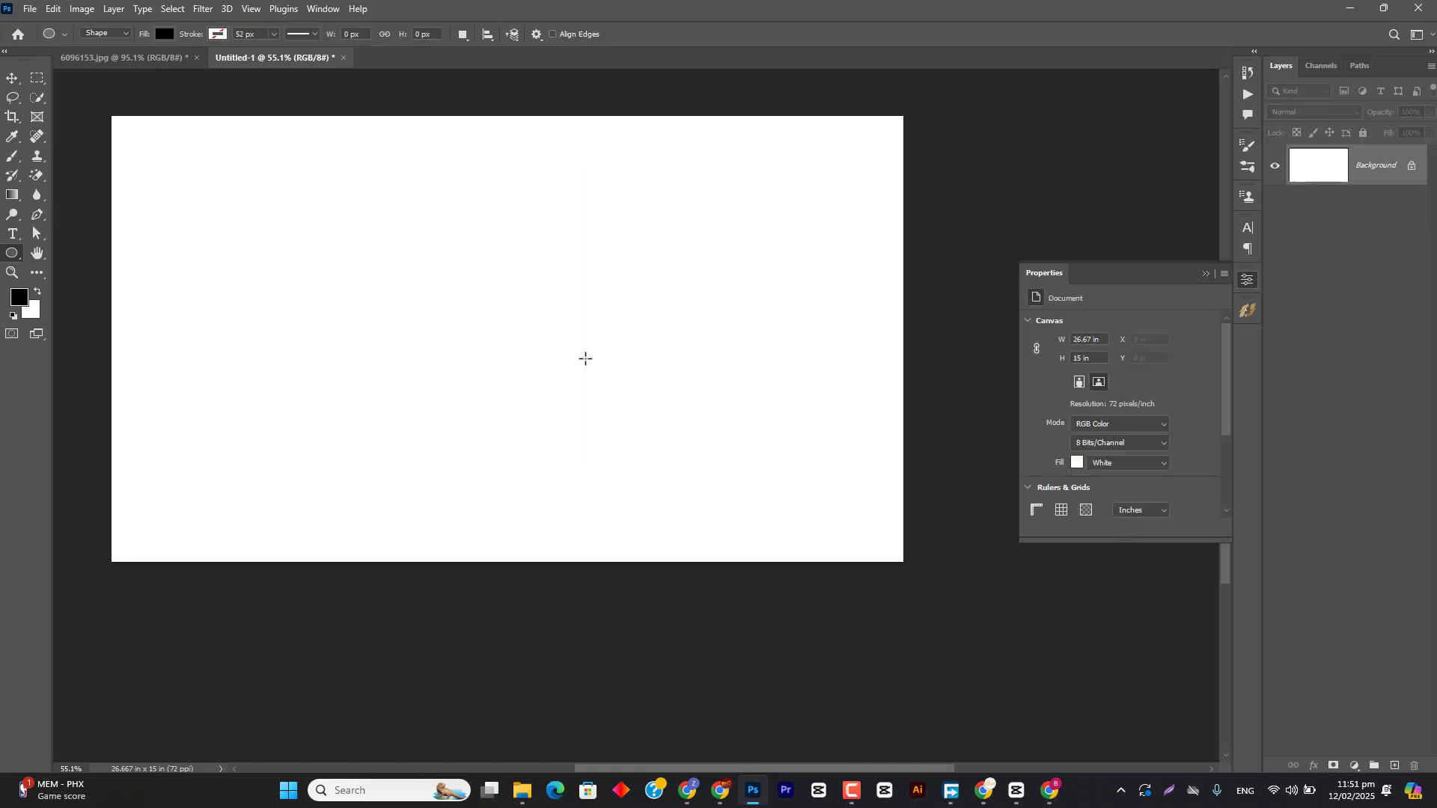
Step: Draw a black square about 592 px wide near the canvas center with the Rectangle tool
{"action": "right_click", "coordinate": [12, 253]}
{"action": "left_click", "coordinate": [82, 253]}
{"action": "left_click_drag", "start_coordinate": [393, 180], "coordinate": [637, 424]}
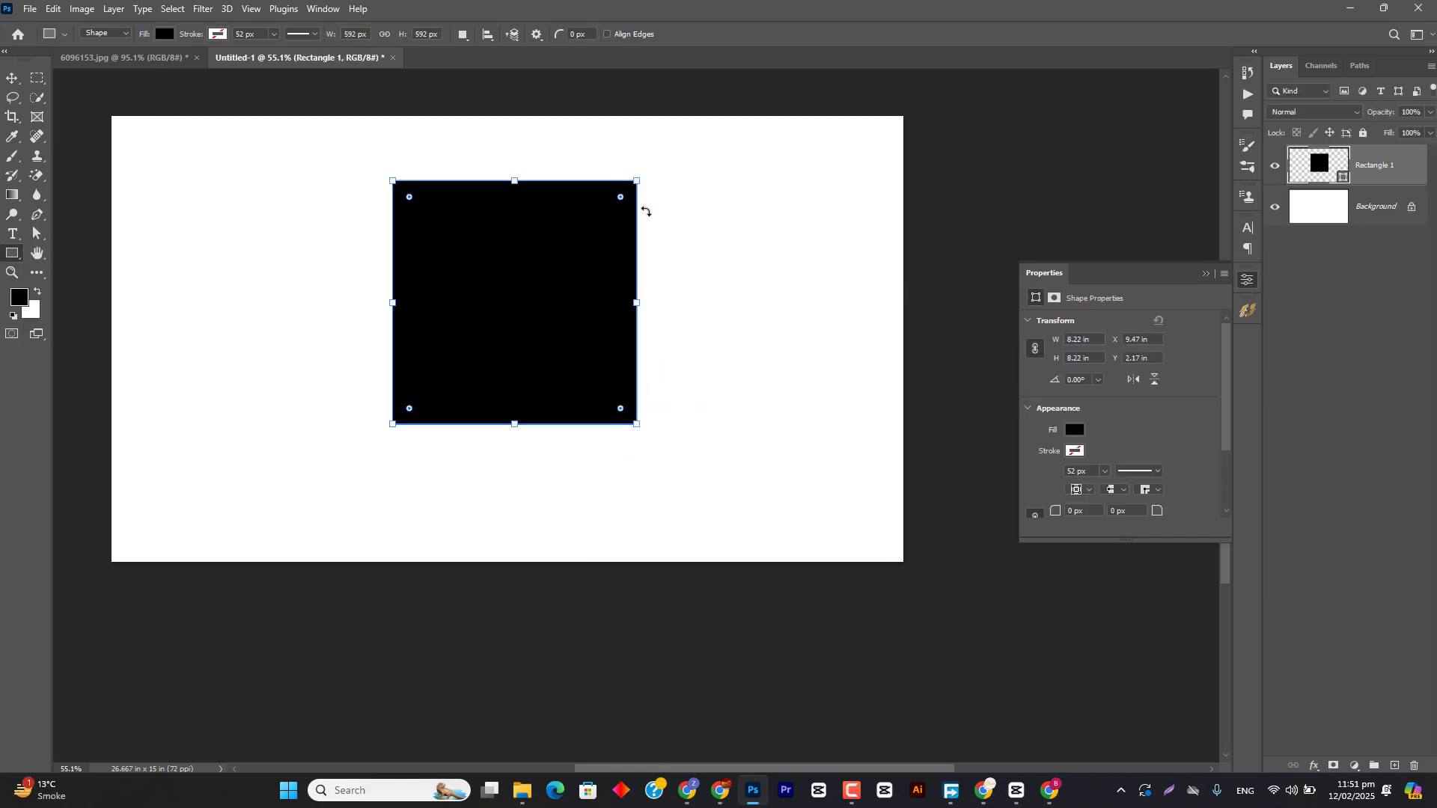
Step: Try rounding all the square's corners to 4.11 in and undo it, checking the arch frame in Freepik's Business Webinar poster
{"action": "left_click_drag", "start_coordinate": [620, 197], "coordinate": [524, 381]}
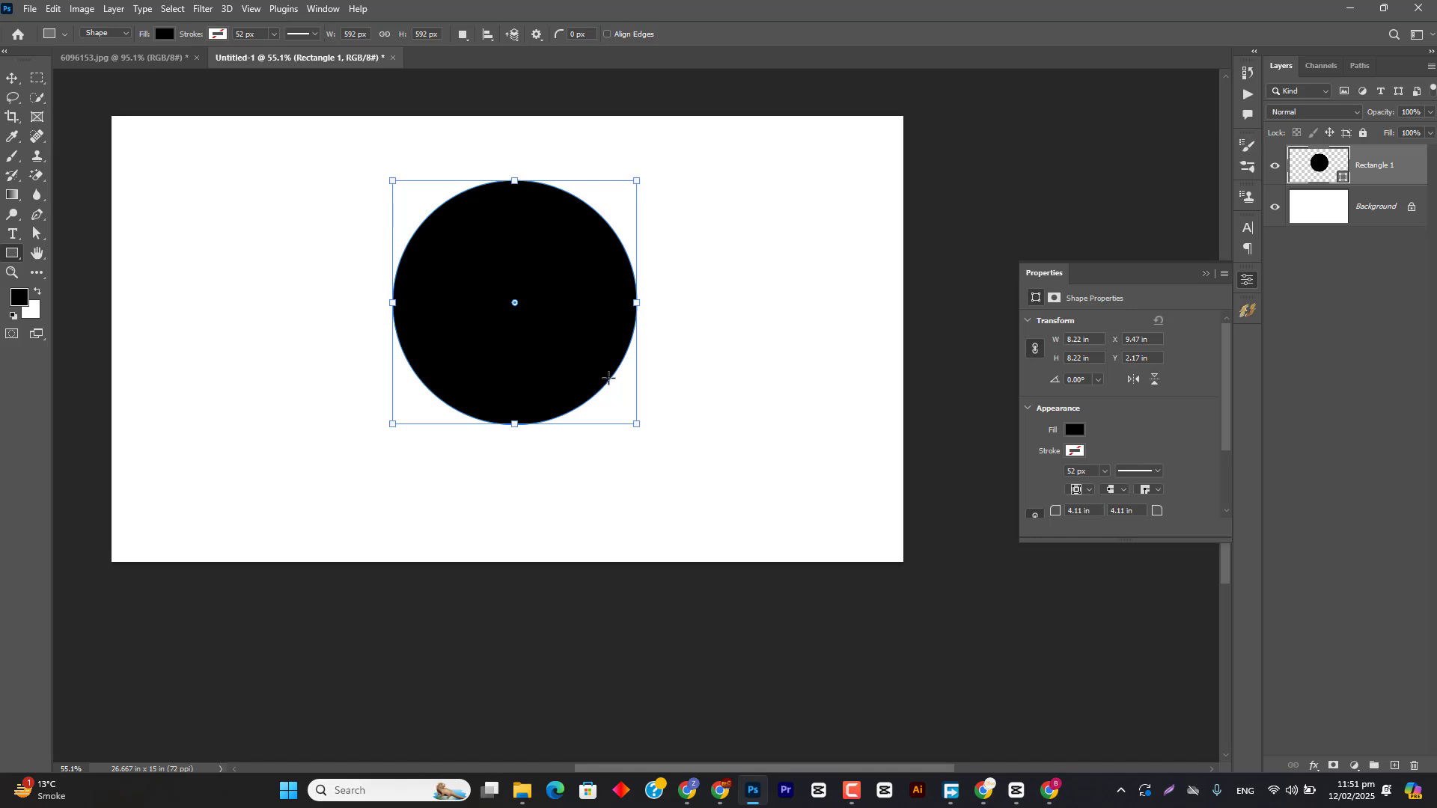
{"action": "key", "text": "ctrl+z"}
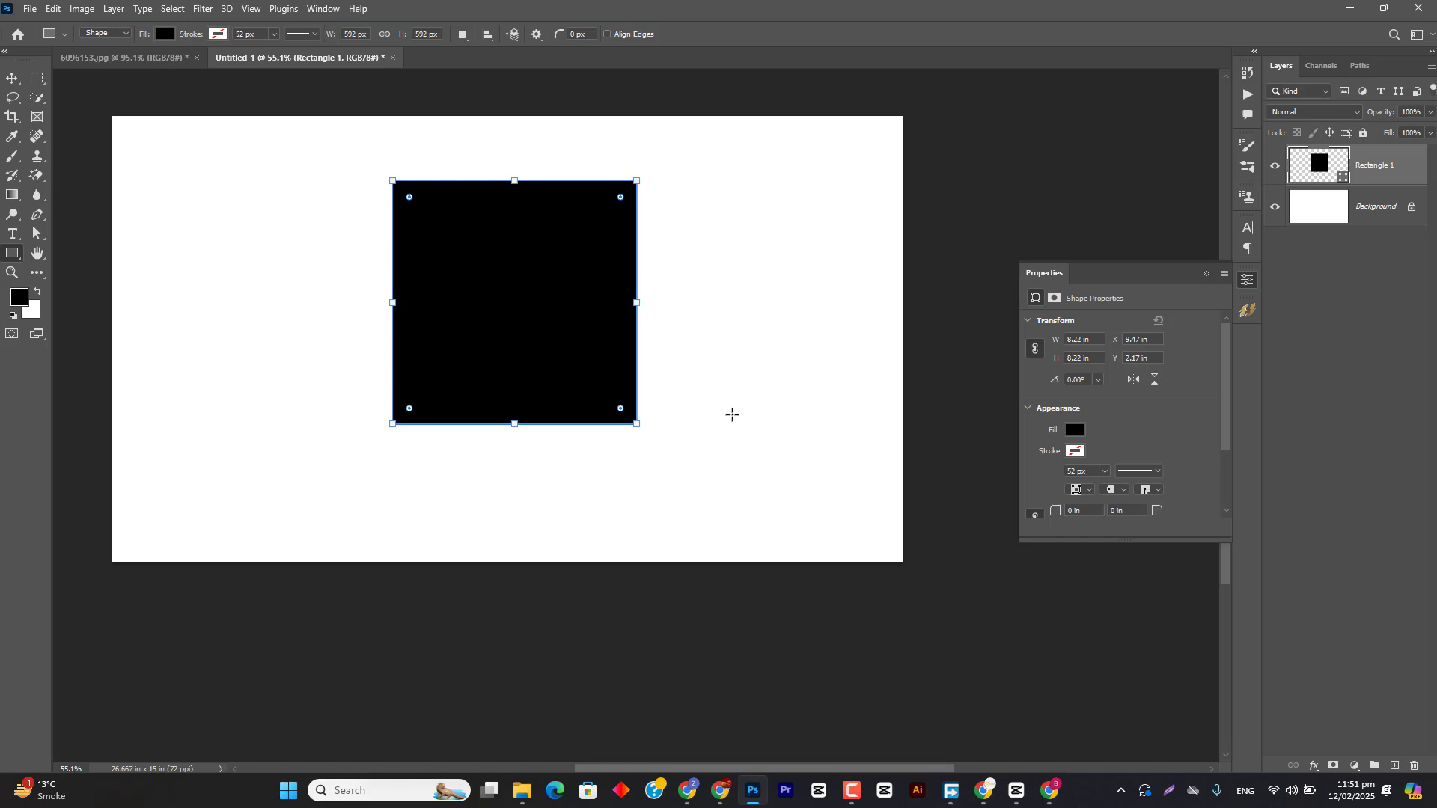
{"action": "left_click", "coordinate": [755, 792]}
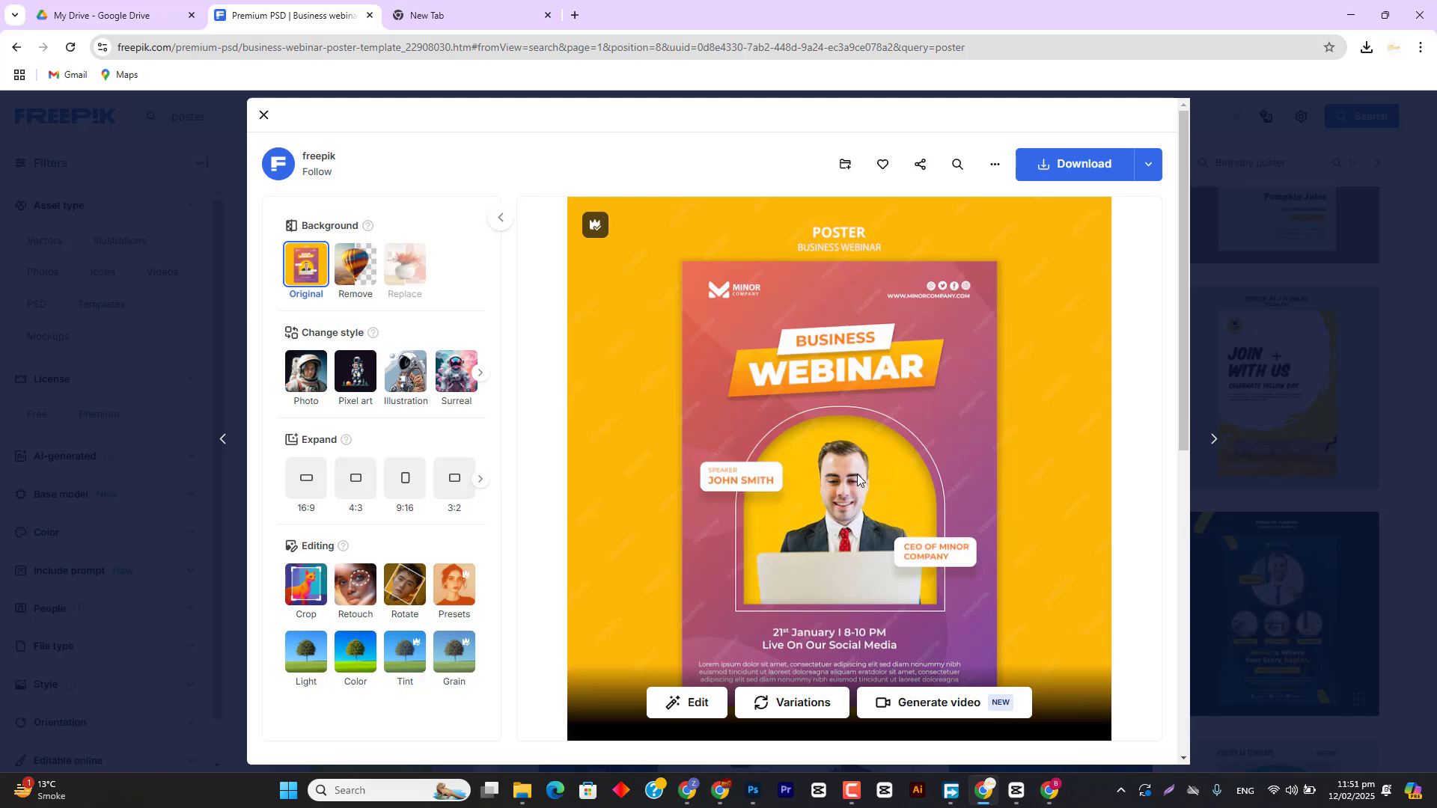
{"action": "left_click", "coordinate": [753, 791]}
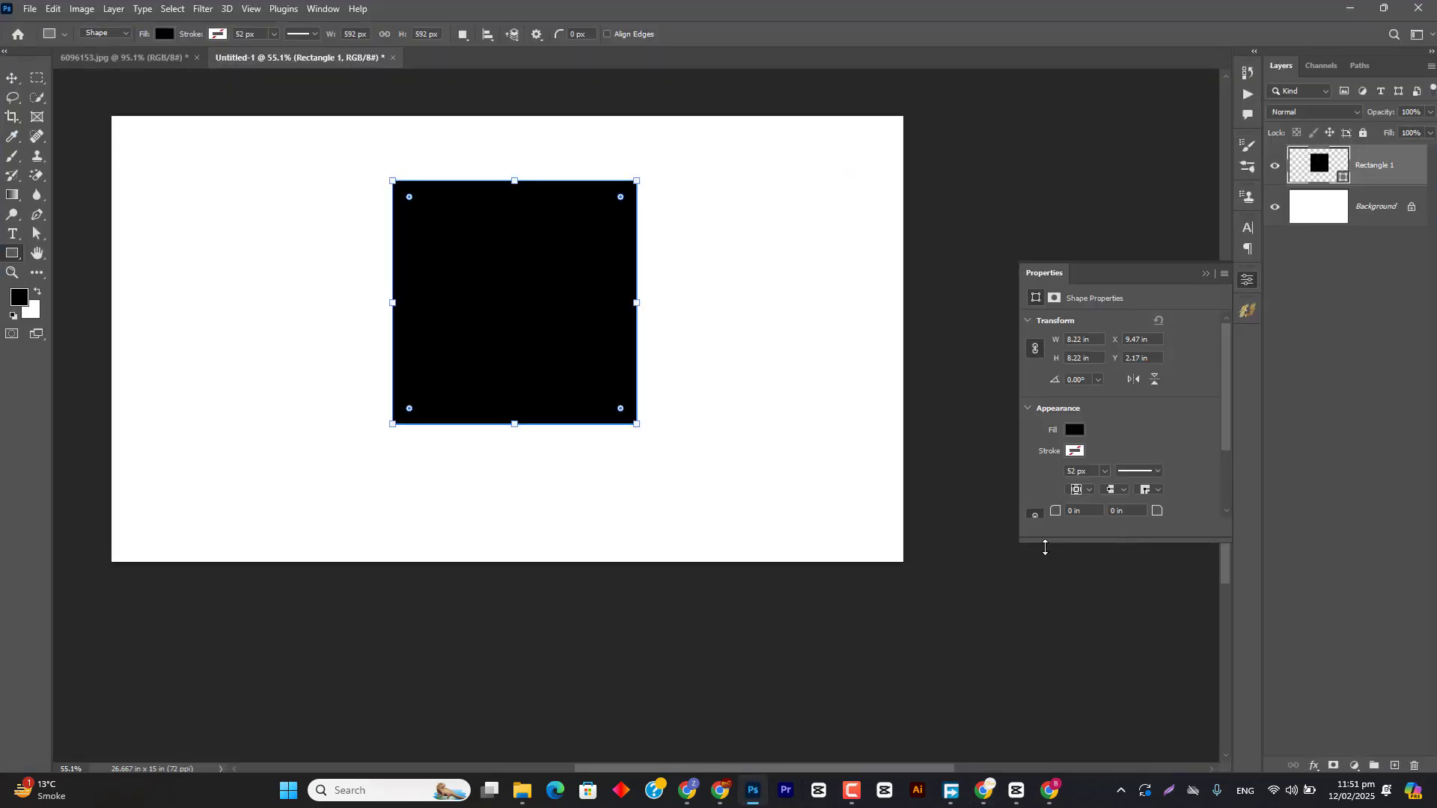
Step: Unlink the square's corner radii and round only its two upper corners to 4 in to form an arch
{"action": "left_click", "coordinate": [1036, 517]}
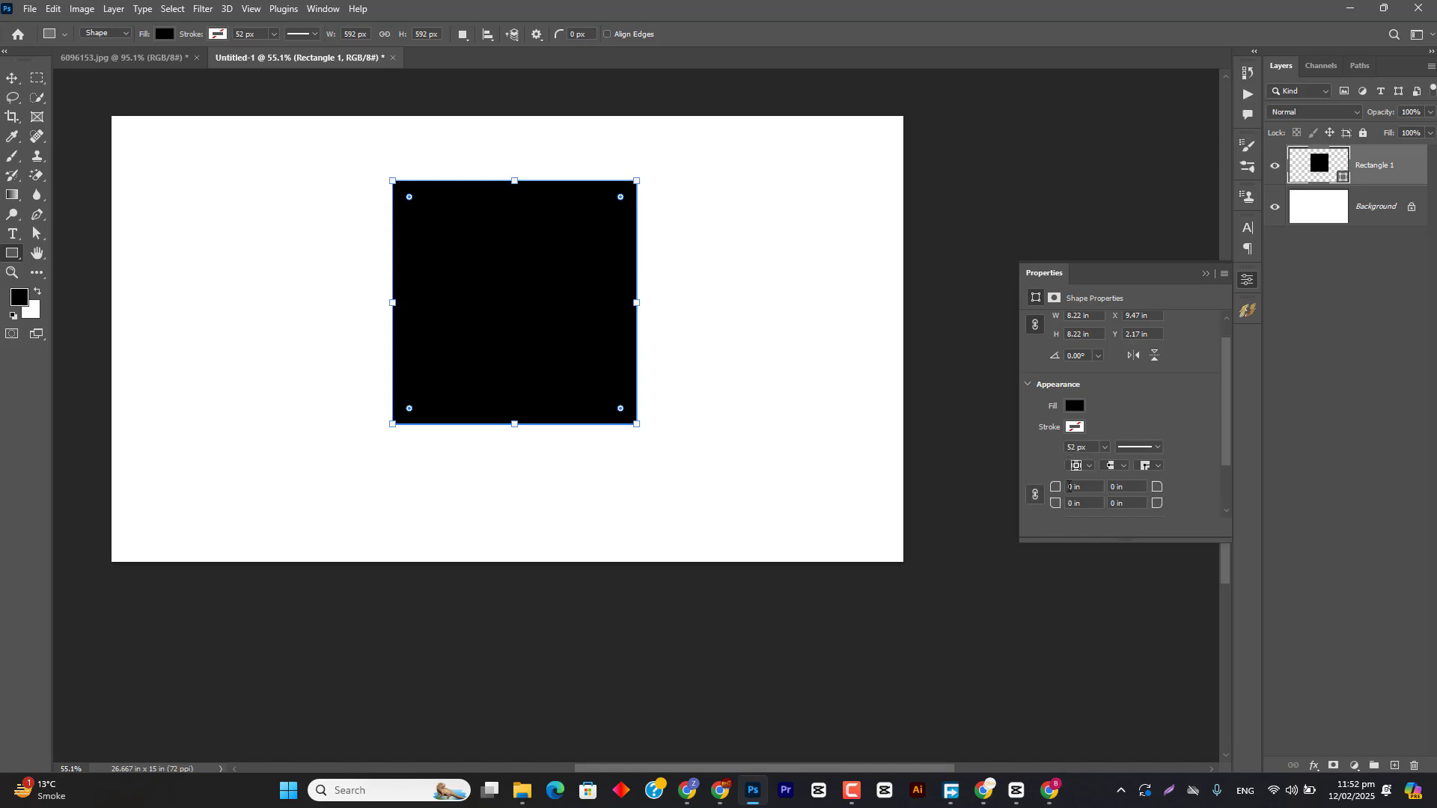
{"action": "left_click_drag", "start_coordinate": [1054, 487], "coordinate": [1271, 498]}
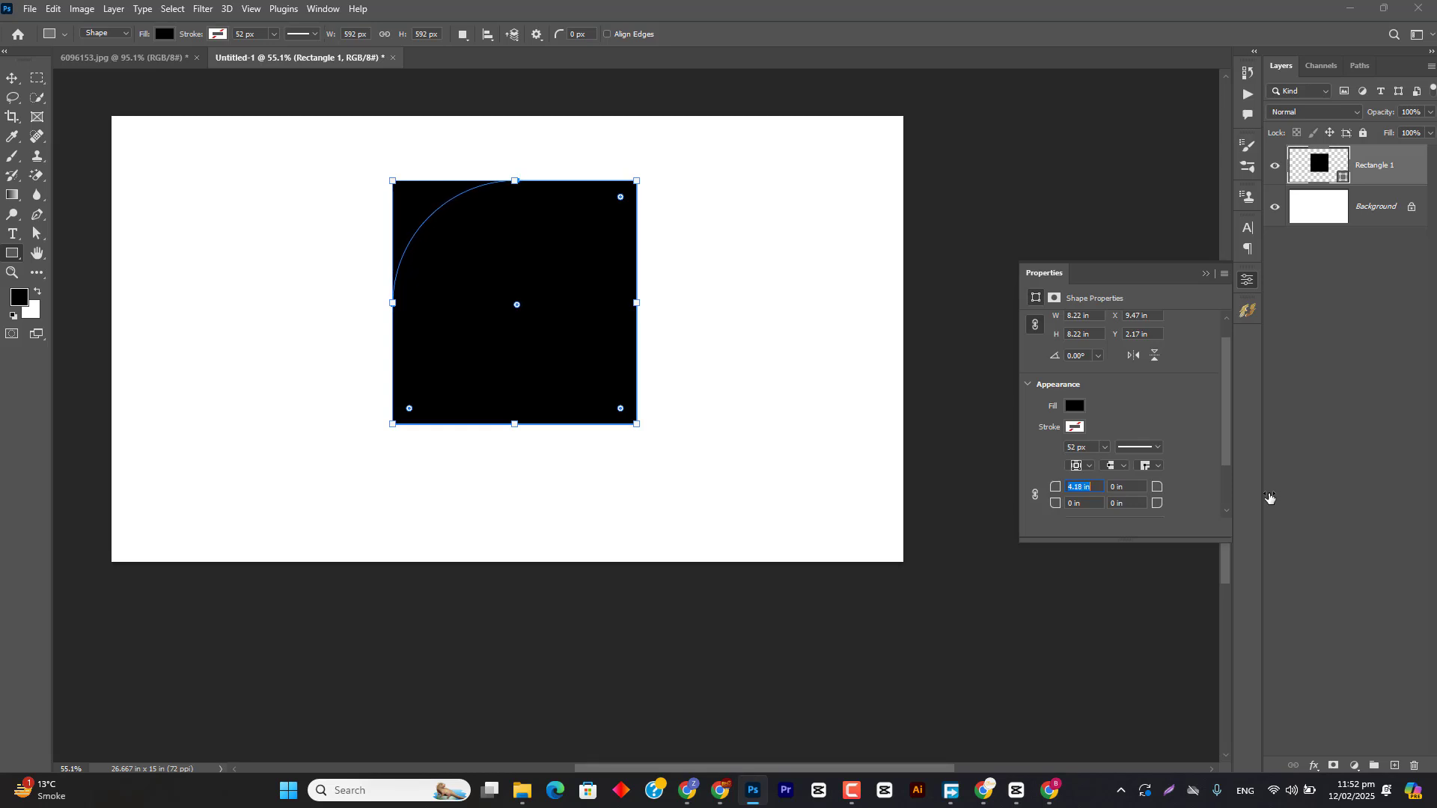
{"action": "left_click_drag", "start_coordinate": [1265, 498], "coordinate": [1257, 500]}
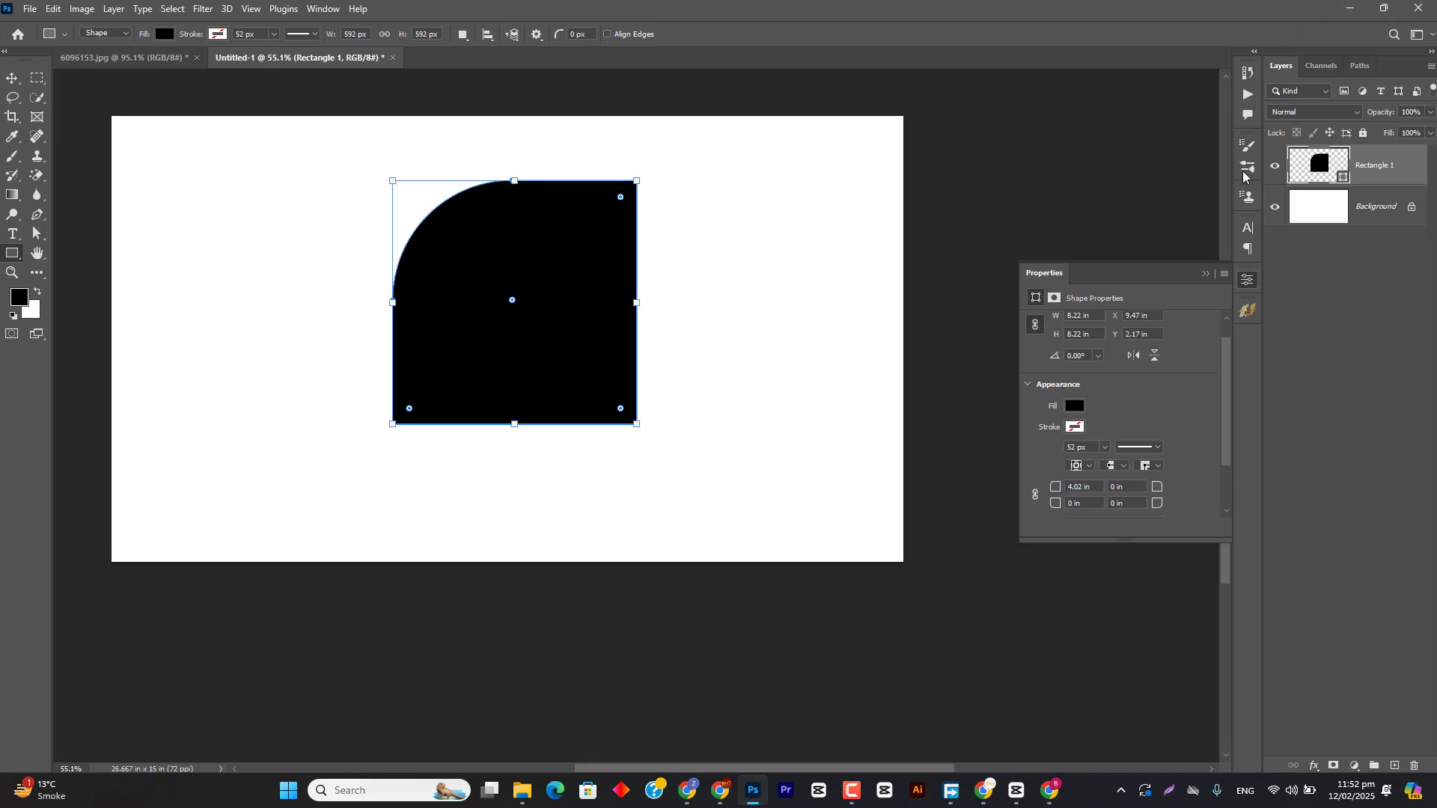
{"action": "left_click_drag", "start_coordinate": [1034, 498], "coordinate": [1030, 497]}
{"action": "type", "text": "4"}
{"action": "key", "text": "Return"}
{"action": "type", "text": "4"}
{"action": "key", "text": "Return"}
{"action": "key", "text": "v"}
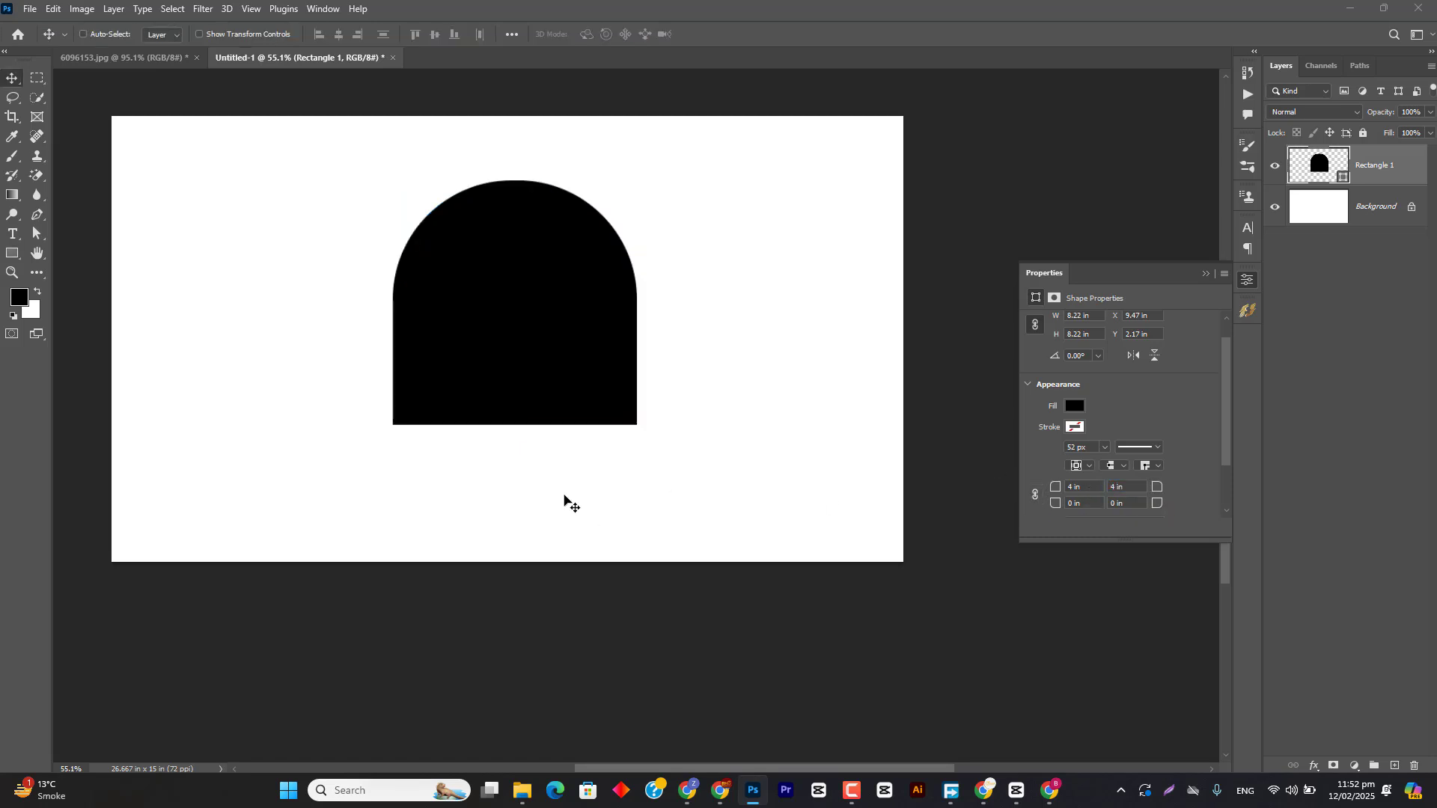
Step: Remove the arch's fill and give it a solid black 10 px stroke
{"action": "key", "text": "u"}
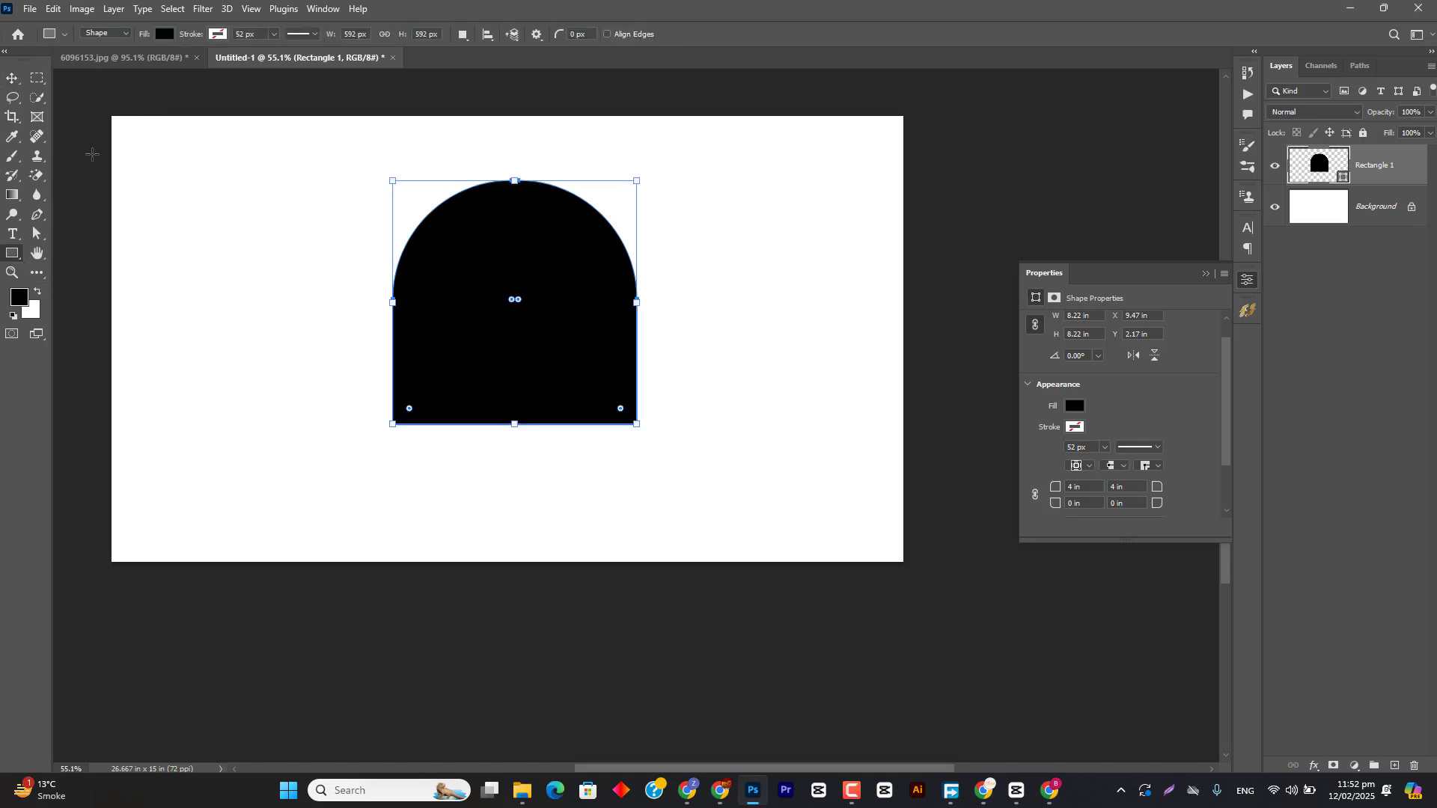
{"action": "left_click", "coordinate": [162, 35]}
{"action": "left_click", "coordinate": [75, 64]}
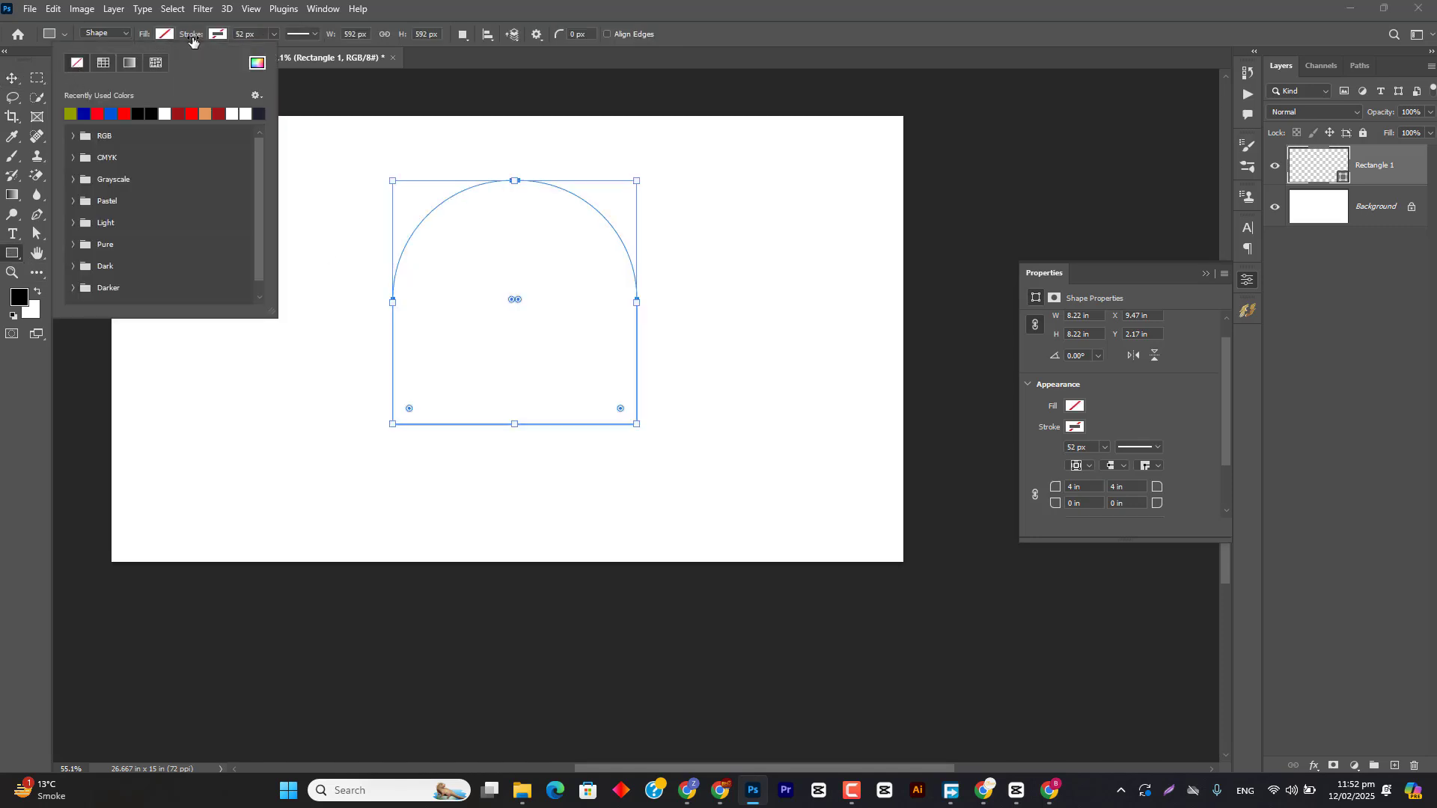
{"action": "left_click_drag", "start_coordinate": [193, 36], "coordinate": [161, 33]}
{"action": "key", "text": "v"}
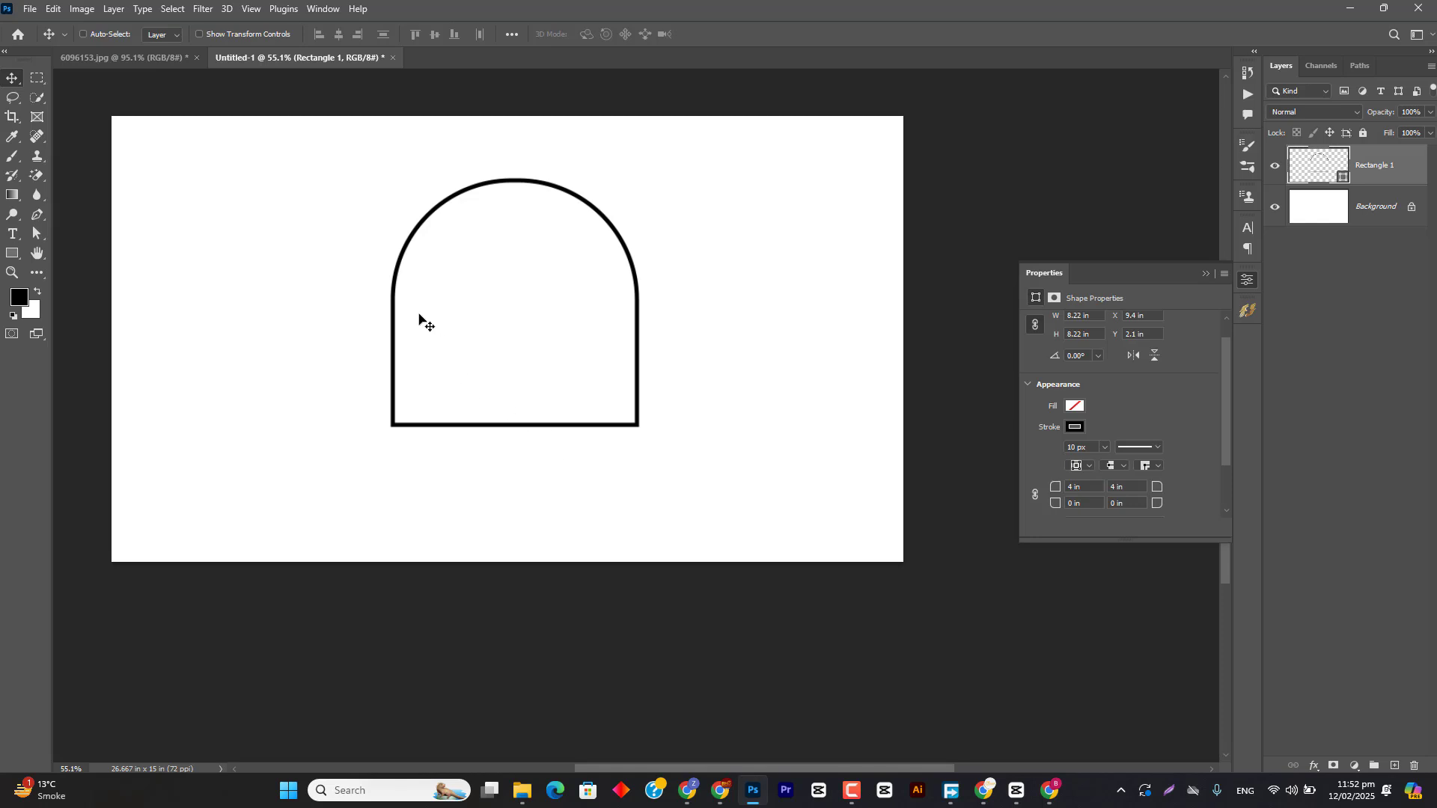
Step: Try drawing an open path beside the arch with the Pen tool, and undo it
{"action": "left_click", "coordinate": [37, 215]}
{"action": "left_click", "coordinate": [217, 422]}
{"action": "left_click", "coordinate": [140, 422]}
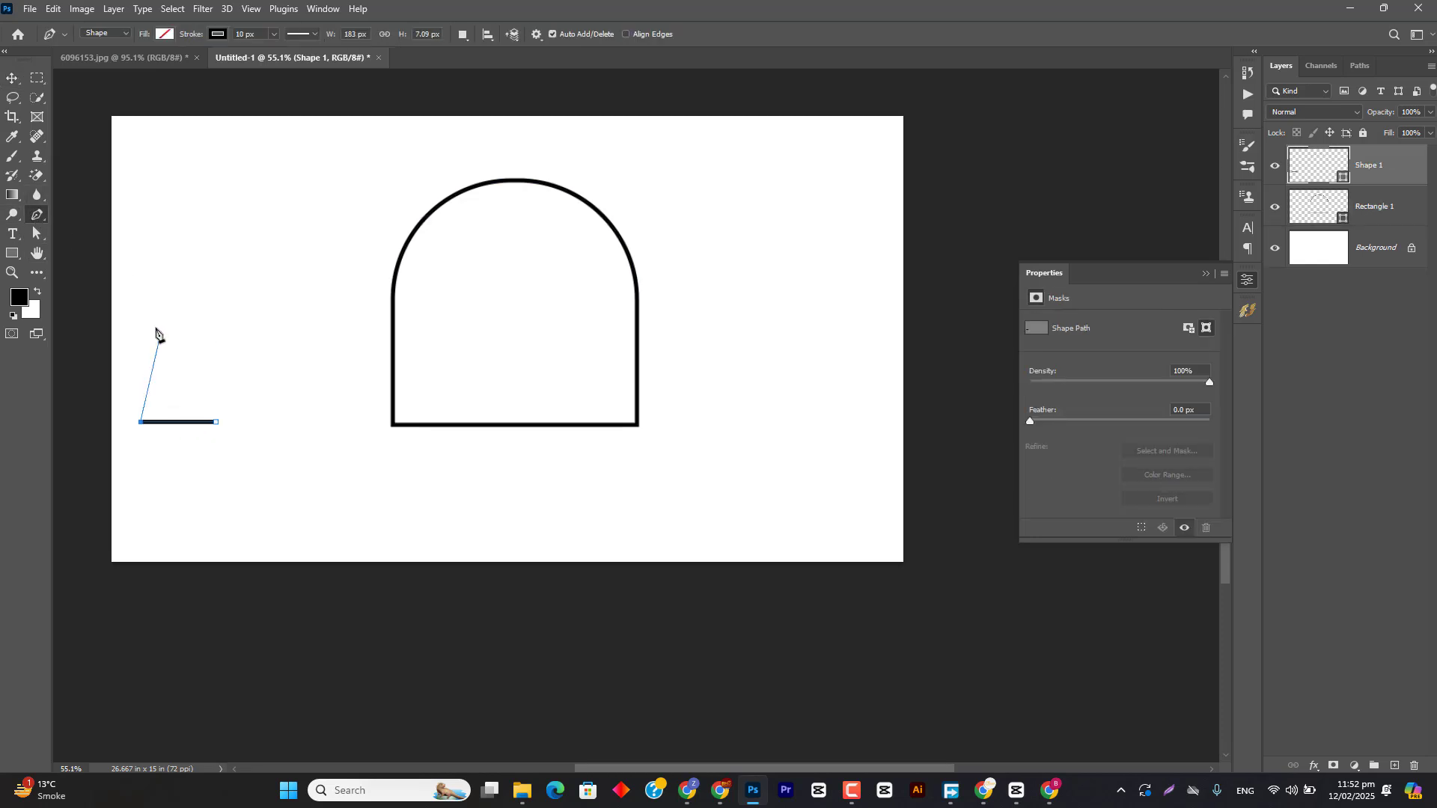
{"action": "left_click_drag", "start_coordinate": [139, 330], "coordinate": [184, 300]}
{"action": "key", "text": "ctrl+z"}
{"action": "key", "text": "ctrl+z"}
{"action": "key", "text": "ctrl+z"}
{"action": "key", "text": "v"}
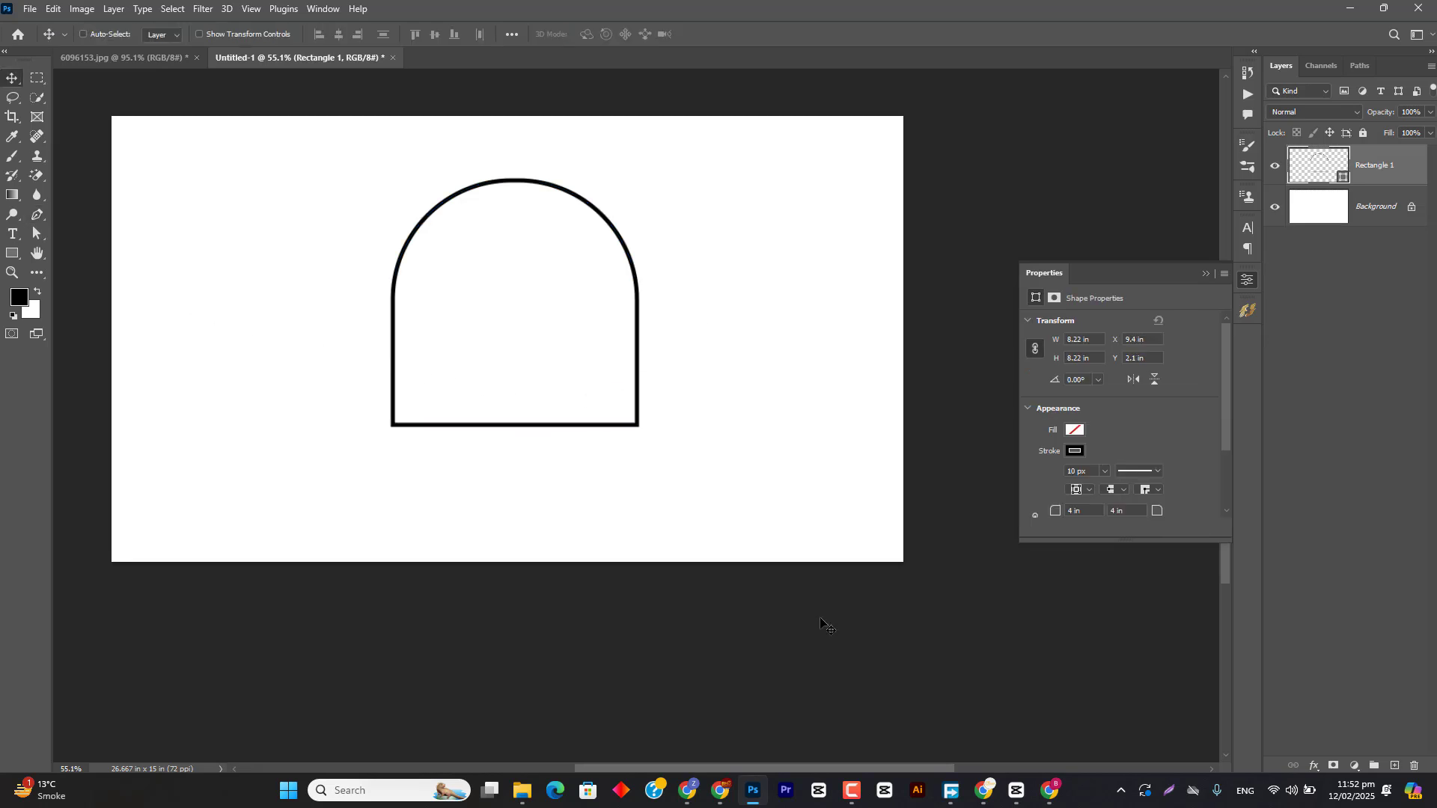
Step: Switch to Freepik in the browser and leave the Business Webinar poster preview for the poster search results
{"action": "left_click", "coordinate": [754, 790]}
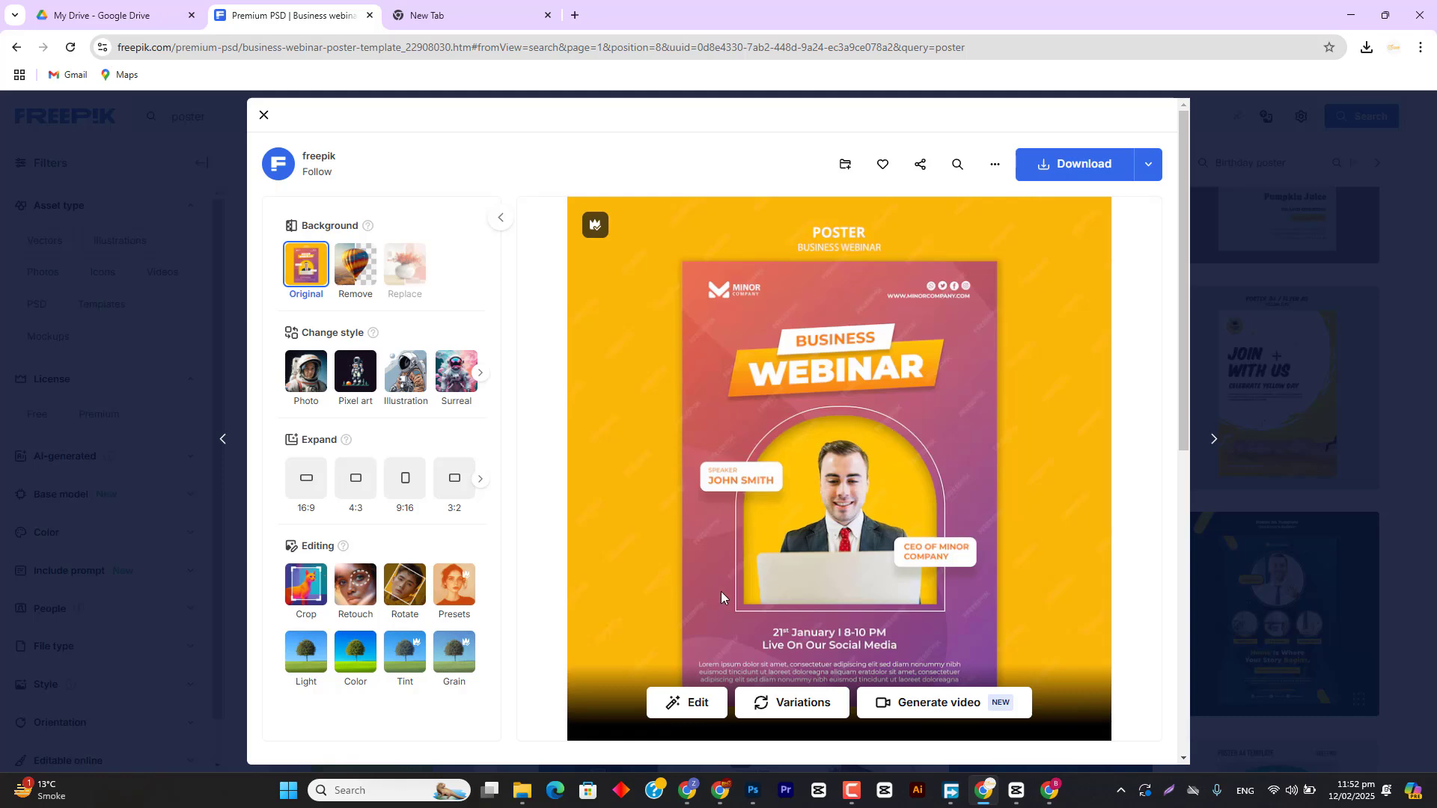
{"action": "left_click", "coordinate": [1298, 362]}
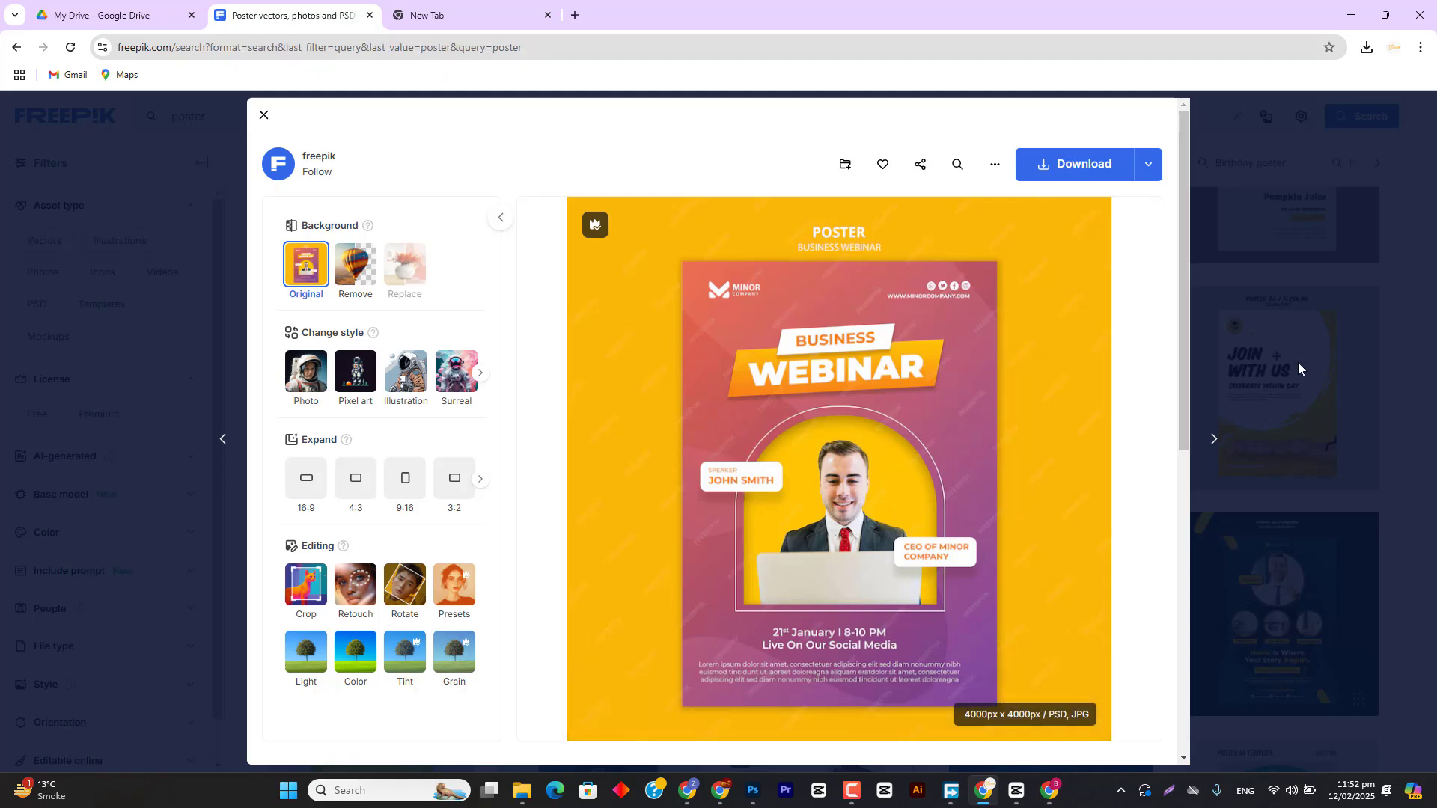
{"action": "left_click", "coordinate": [973, 367]}
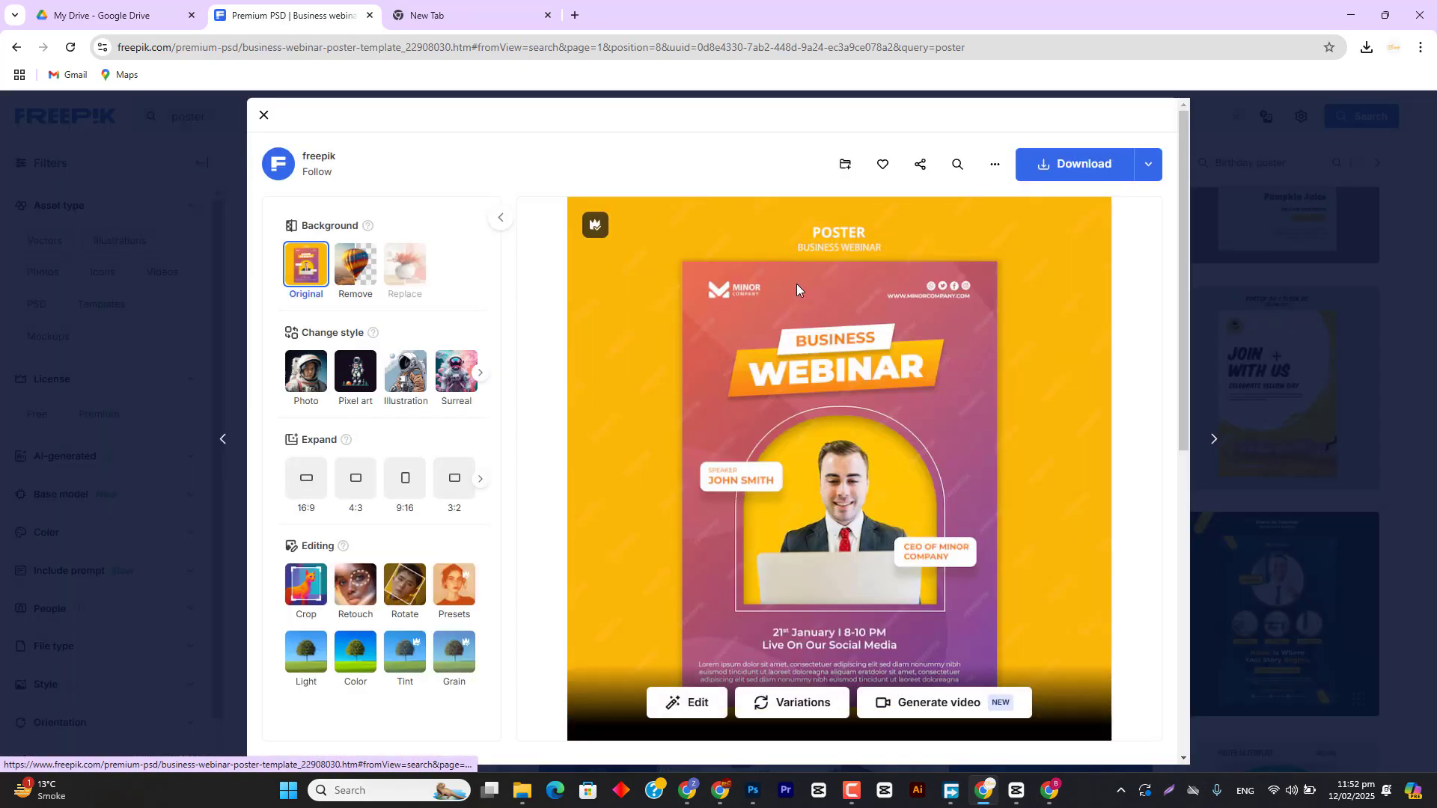
{"action": "left_click", "coordinate": [1215, 366]}
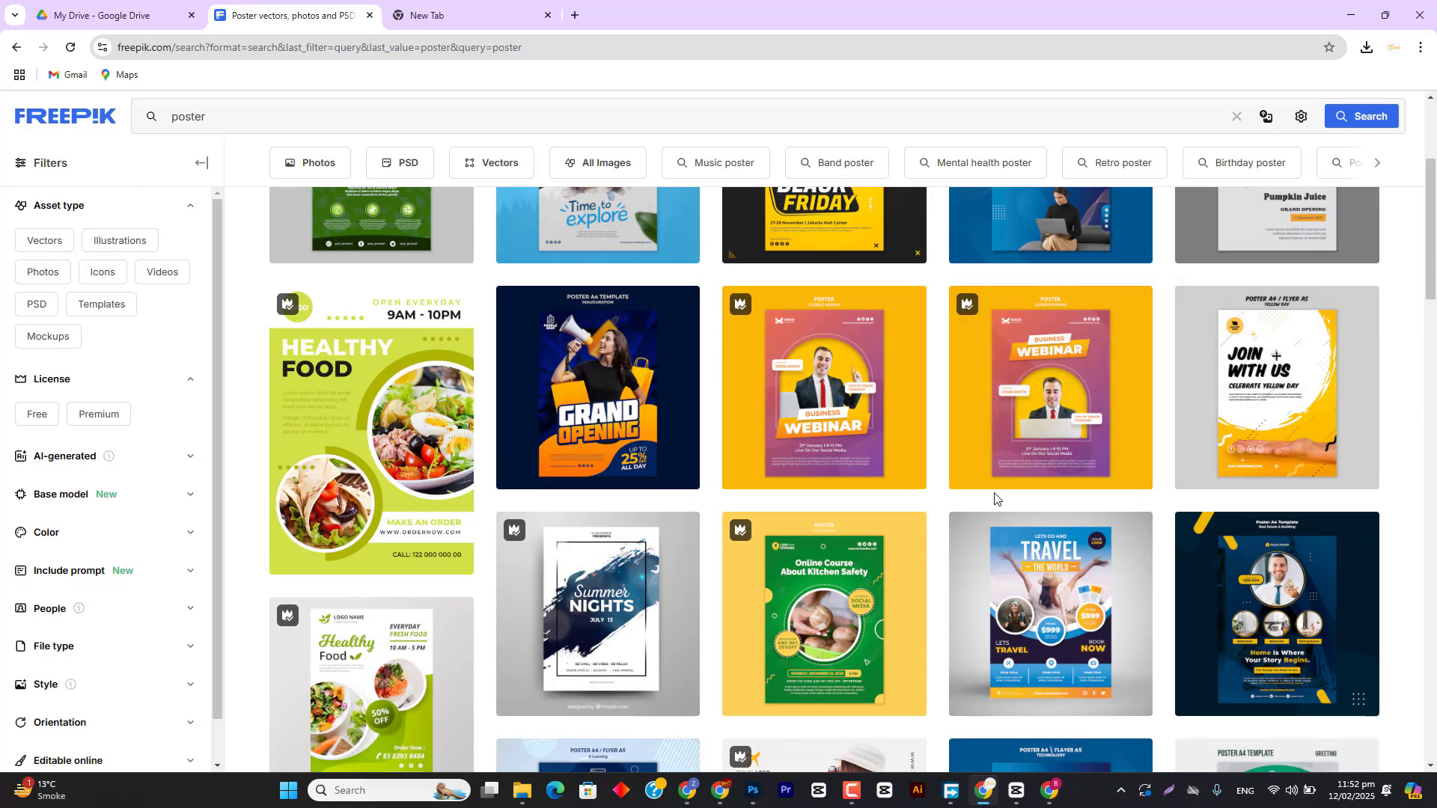
Step: Look through the rest of the first page of poster results and go to page 2
{"action": "scroll", "coordinate": [995, 497], "scroll_direction": "down", "scroll_amount": 5}
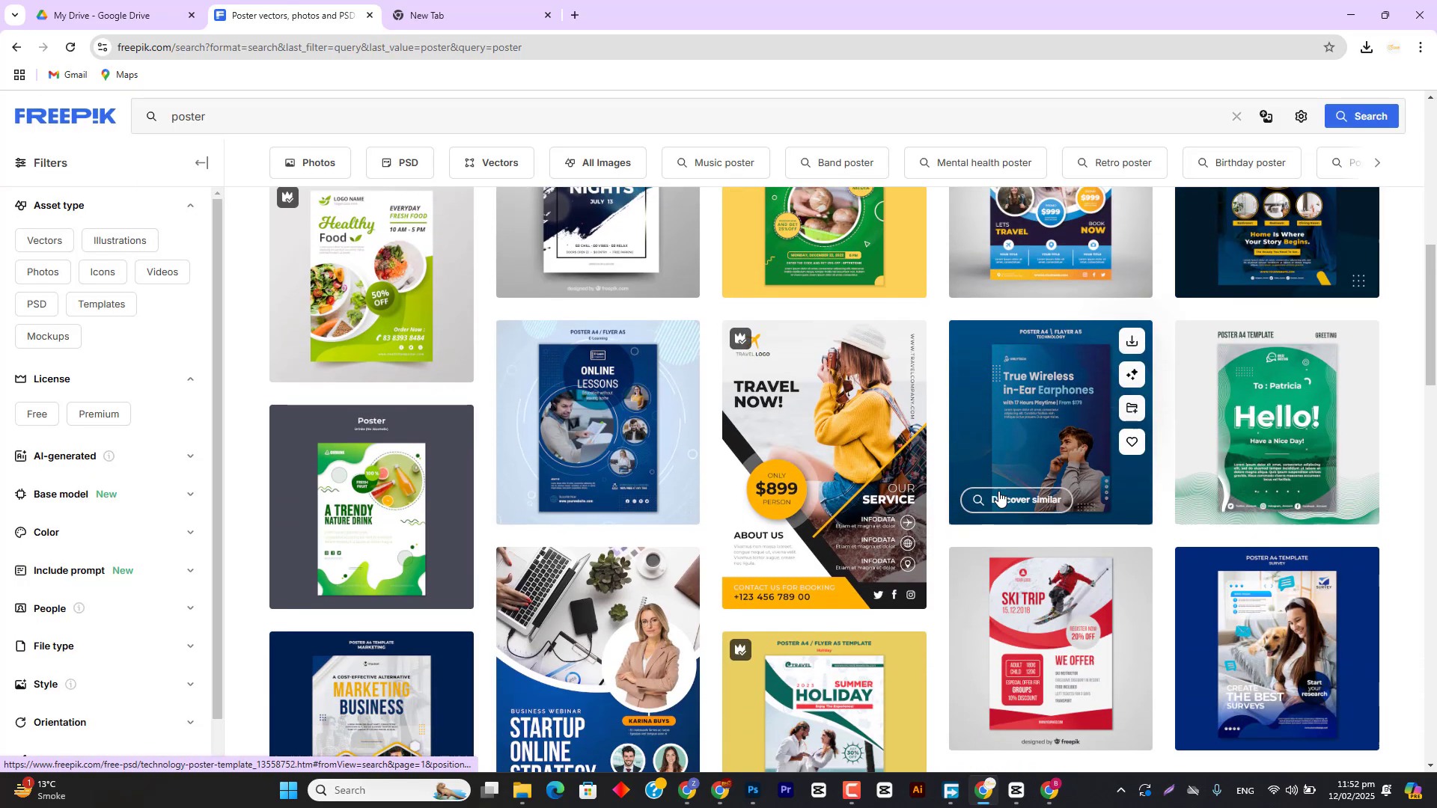
{"action": "scroll", "coordinate": [999, 497], "scroll_direction": "down", "scroll_amount": 1}
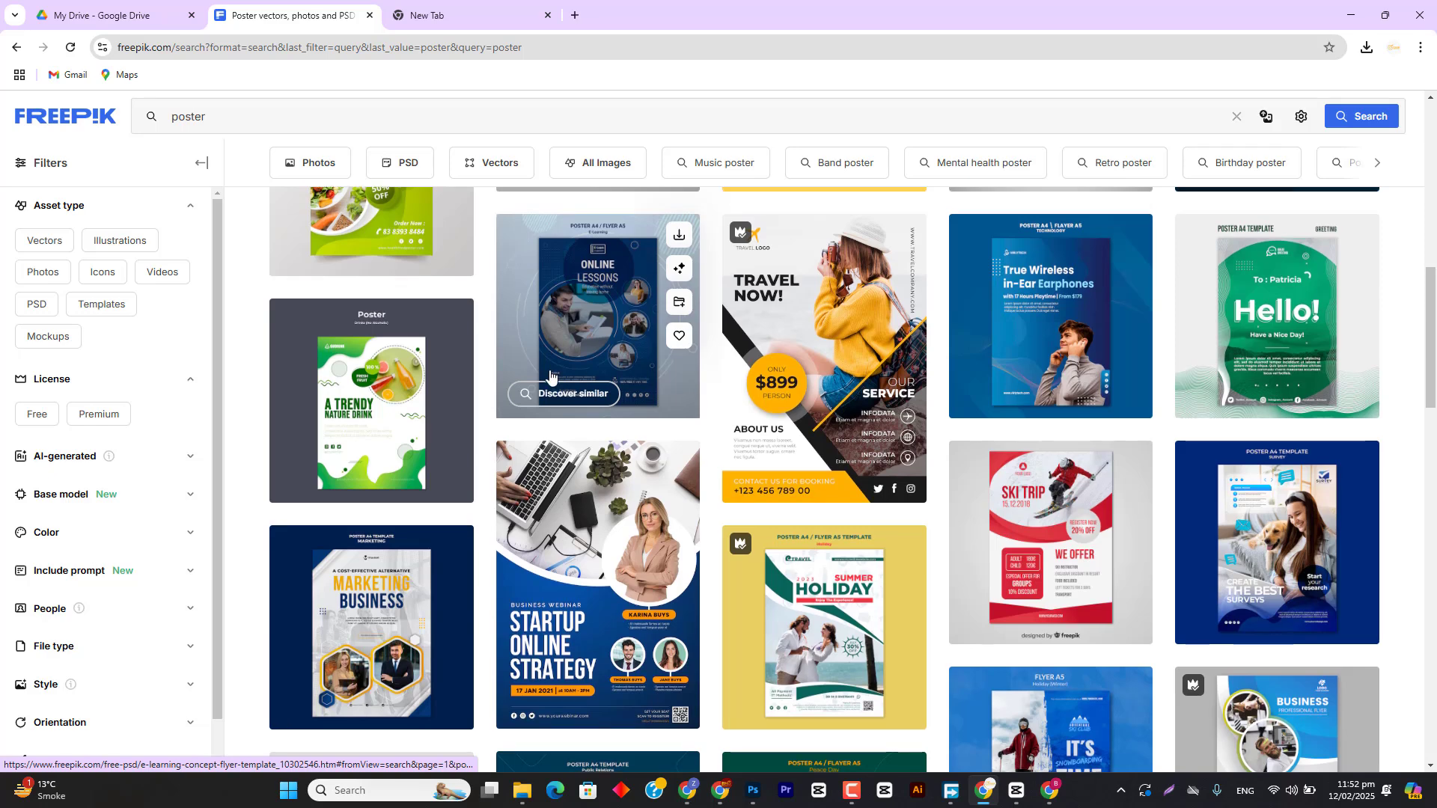
{"action": "scroll", "coordinate": [629, 382], "scroll_direction": "down", "scroll_amount": 4}
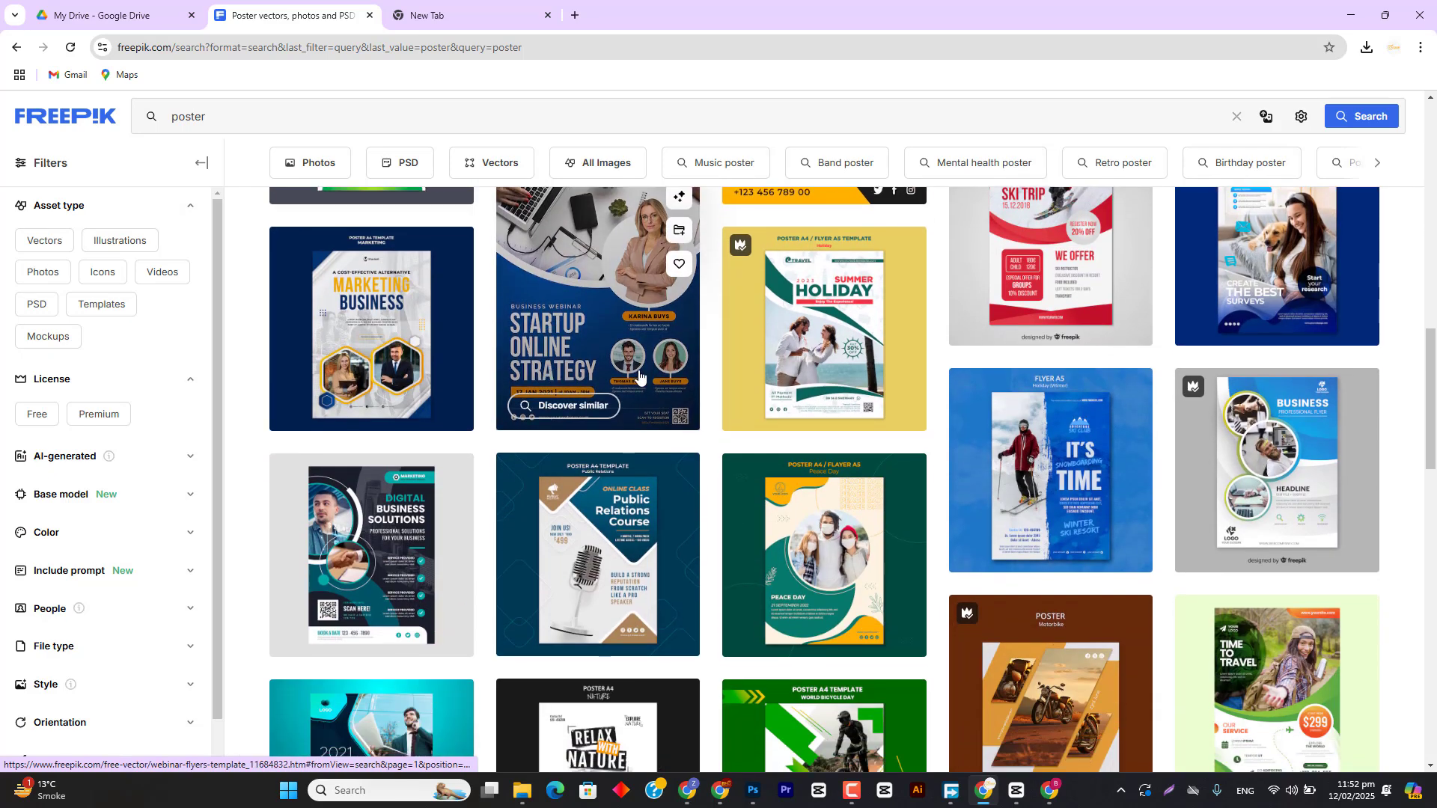
{"action": "scroll", "coordinate": [639, 376], "scroll_direction": "down", "scroll_amount": 1}
{"action": "scroll", "coordinate": [640, 374], "scroll_direction": "down", "scroll_amount": 4}
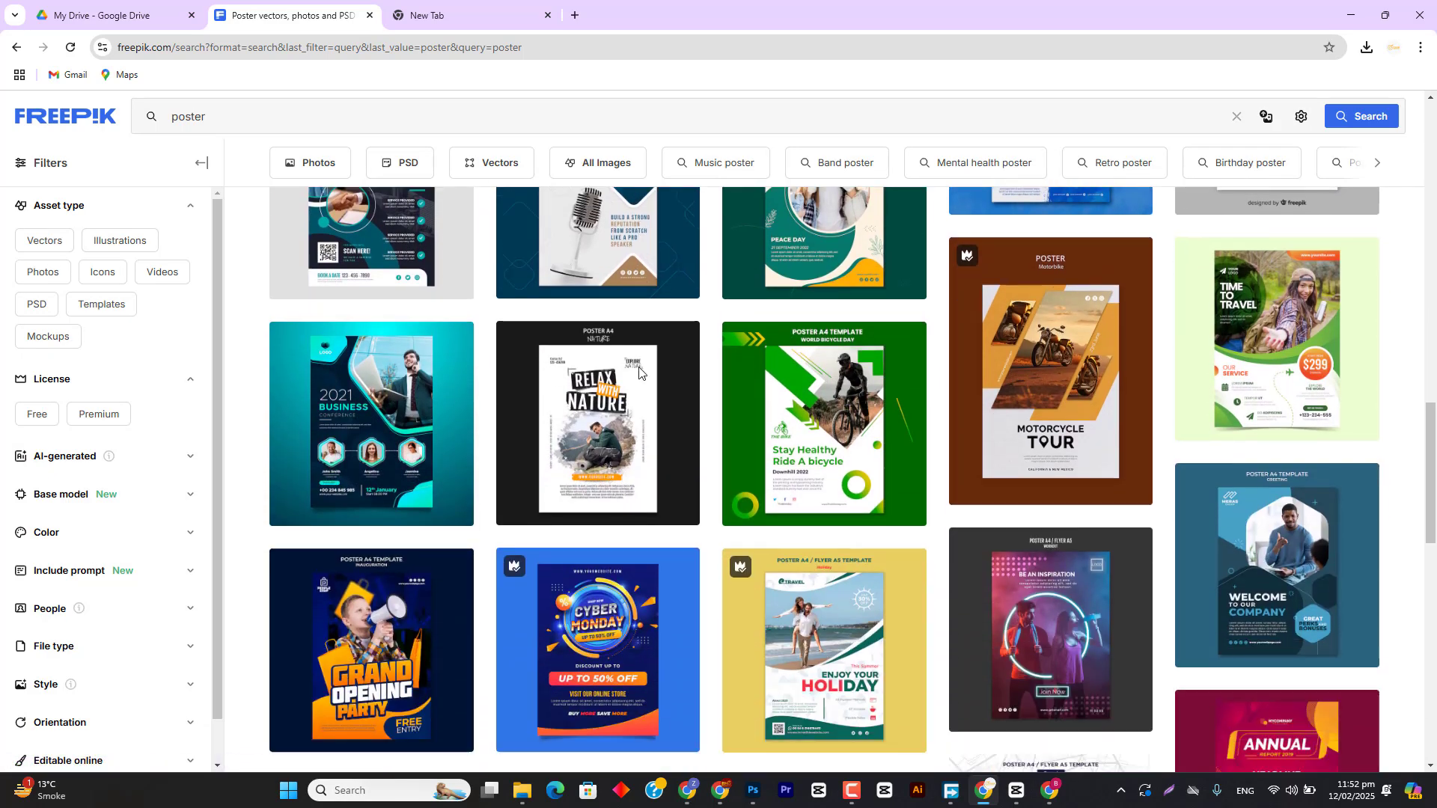
{"action": "scroll", "coordinate": [834, 384], "scroll_direction": "down", "scroll_amount": 2}
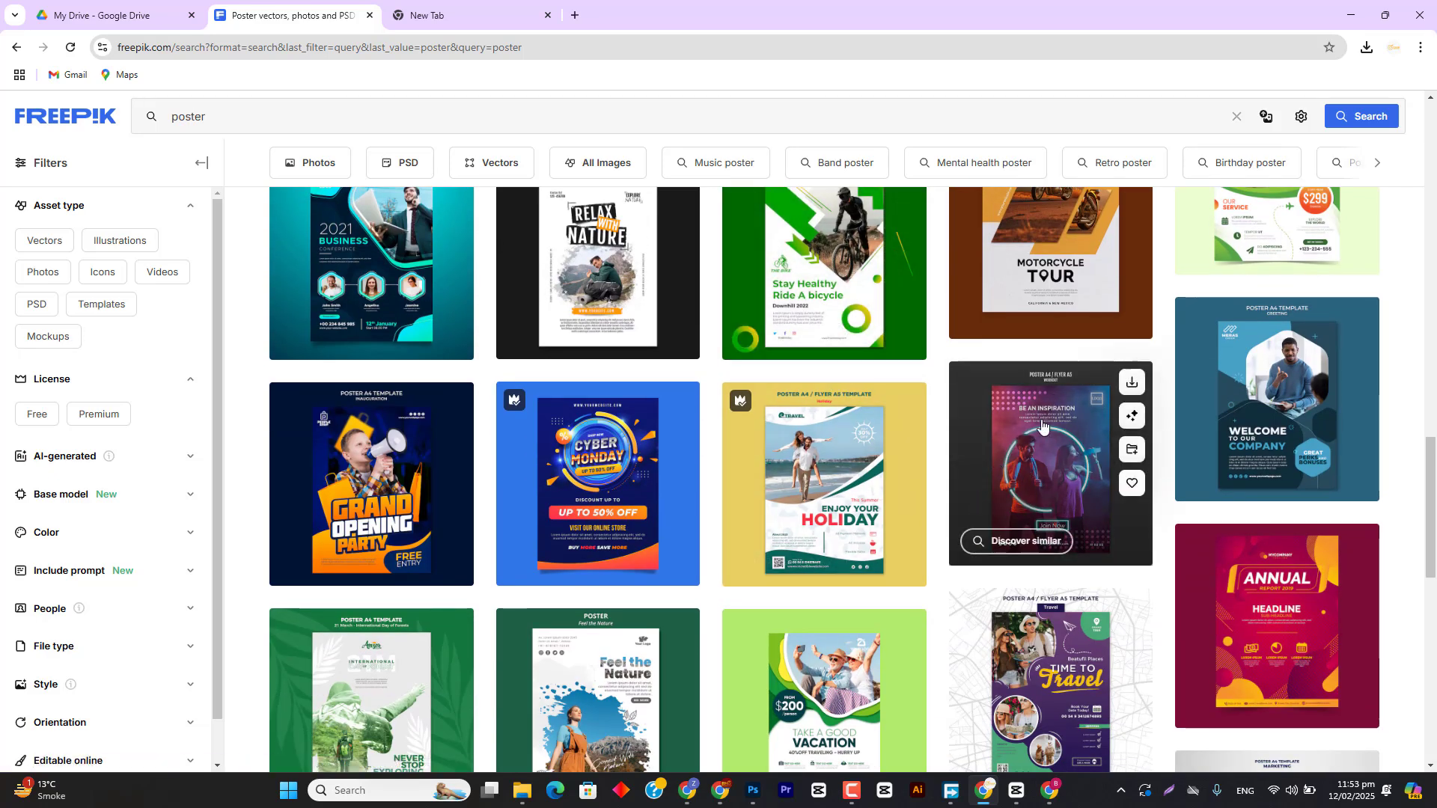
{"action": "scroll", "coordinate": [1018, 444], "scroll_direction": "down", "scroll_amount": 1}
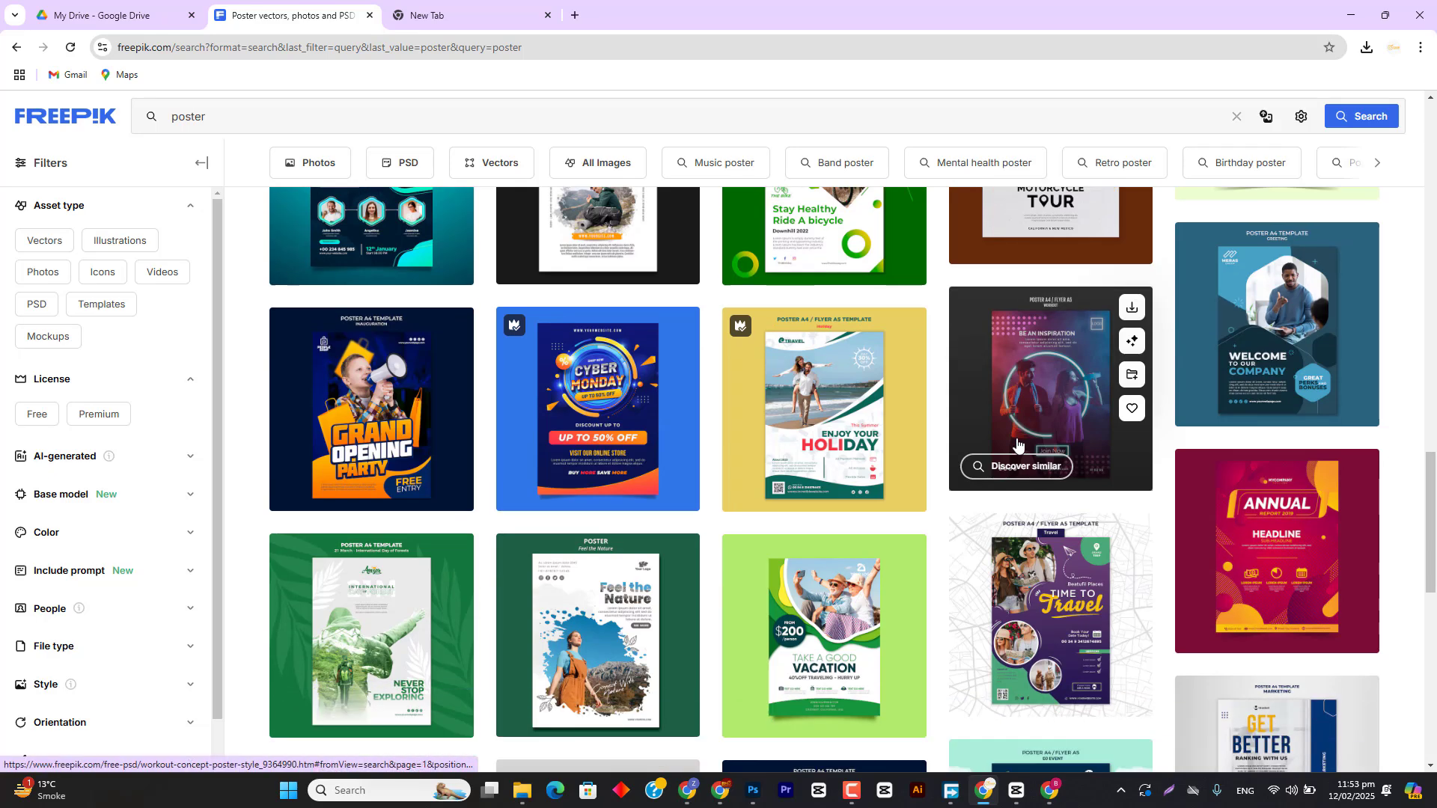
{"action": "scroll", "coordinate": [1020, 442], "scroll_direction": "down", "scroll_amount": 4}
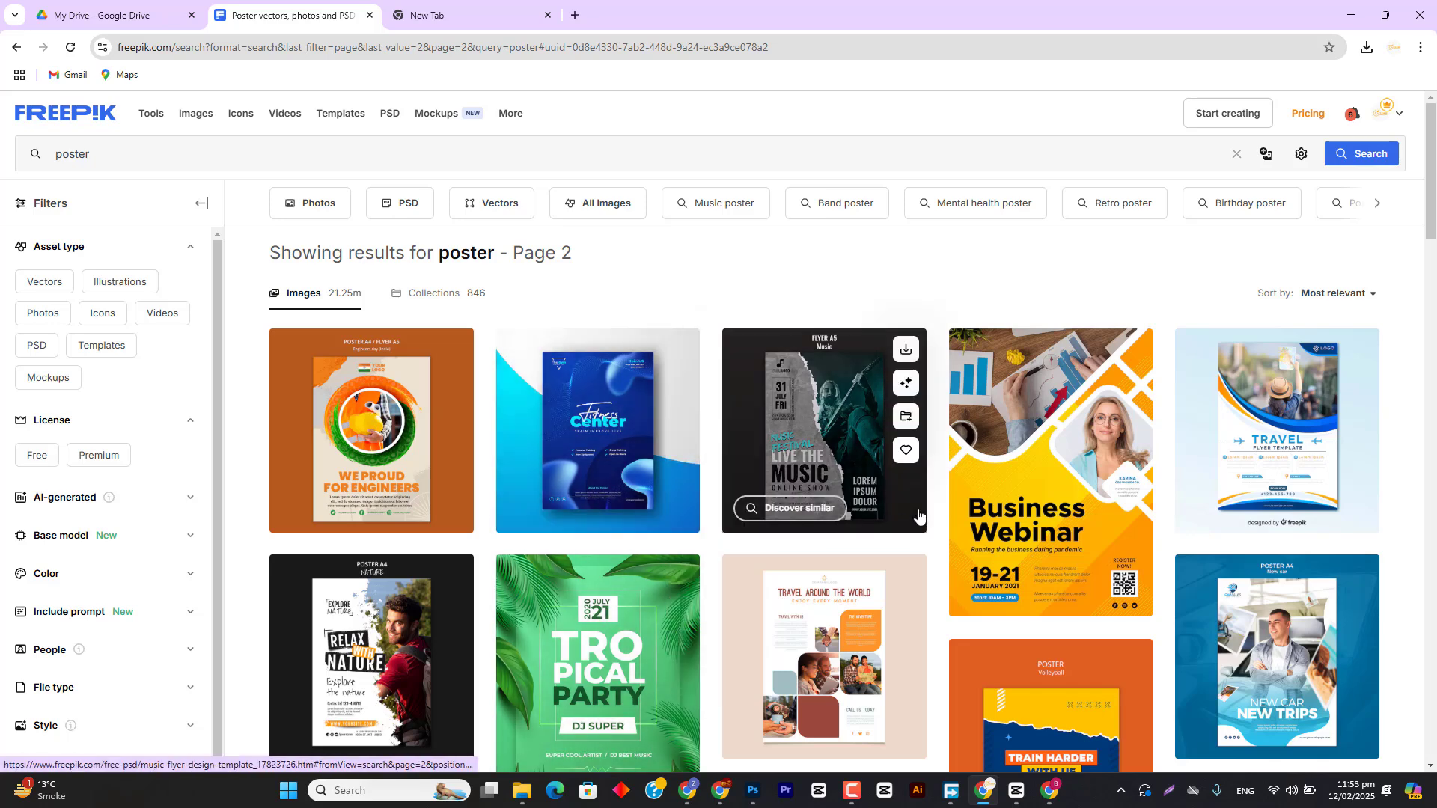
{"action": "left_click", "coordinate": [846, 798]}
{"action": "left_click", "coordinate": [849, 794]}
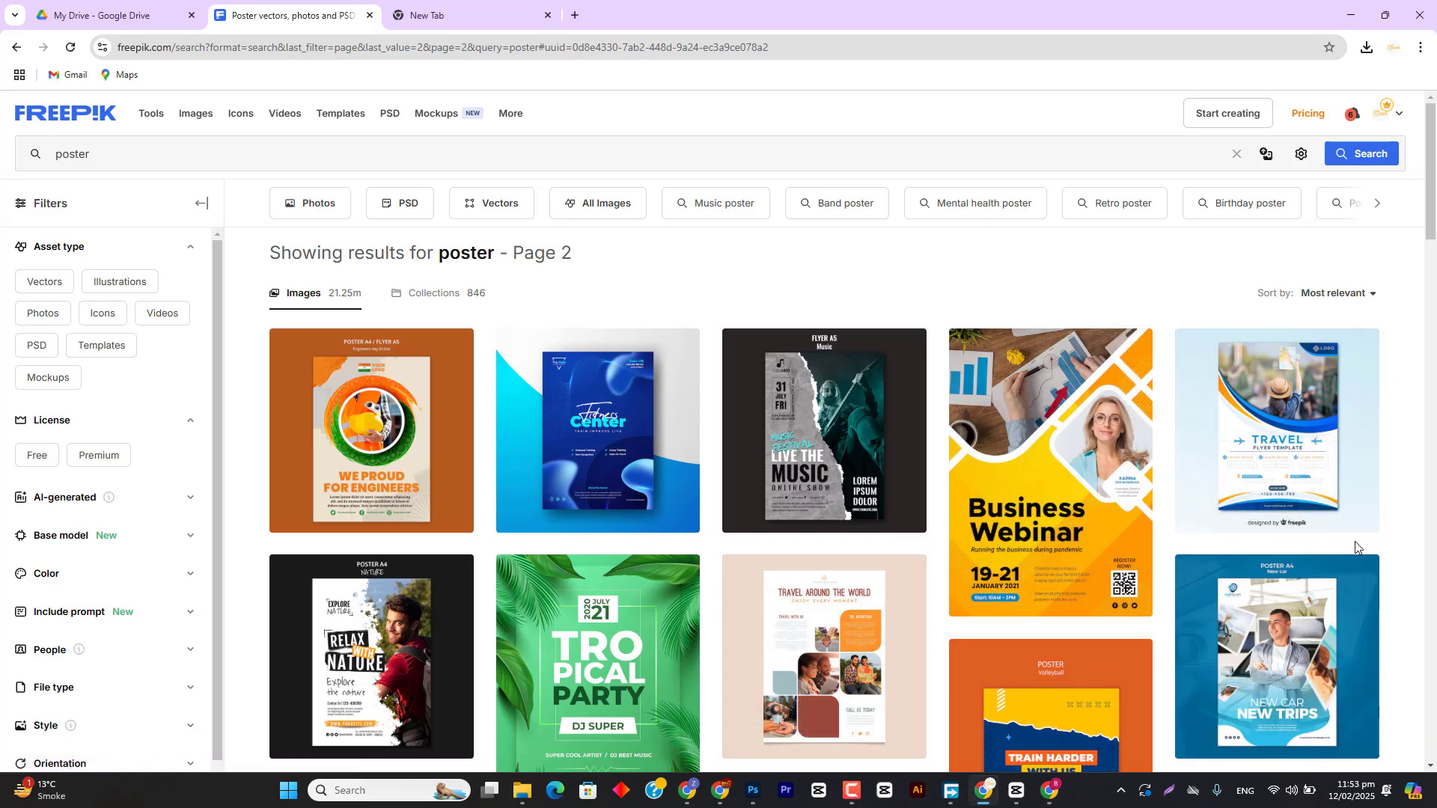
Step: Browse page 2 of the poster results and examine the green Cyber Monday e-commerce poster in its preview
{"action": "scroll", "coordinate": [1355, 547], "scroll_direction": "down", "scroll_amount": 5}
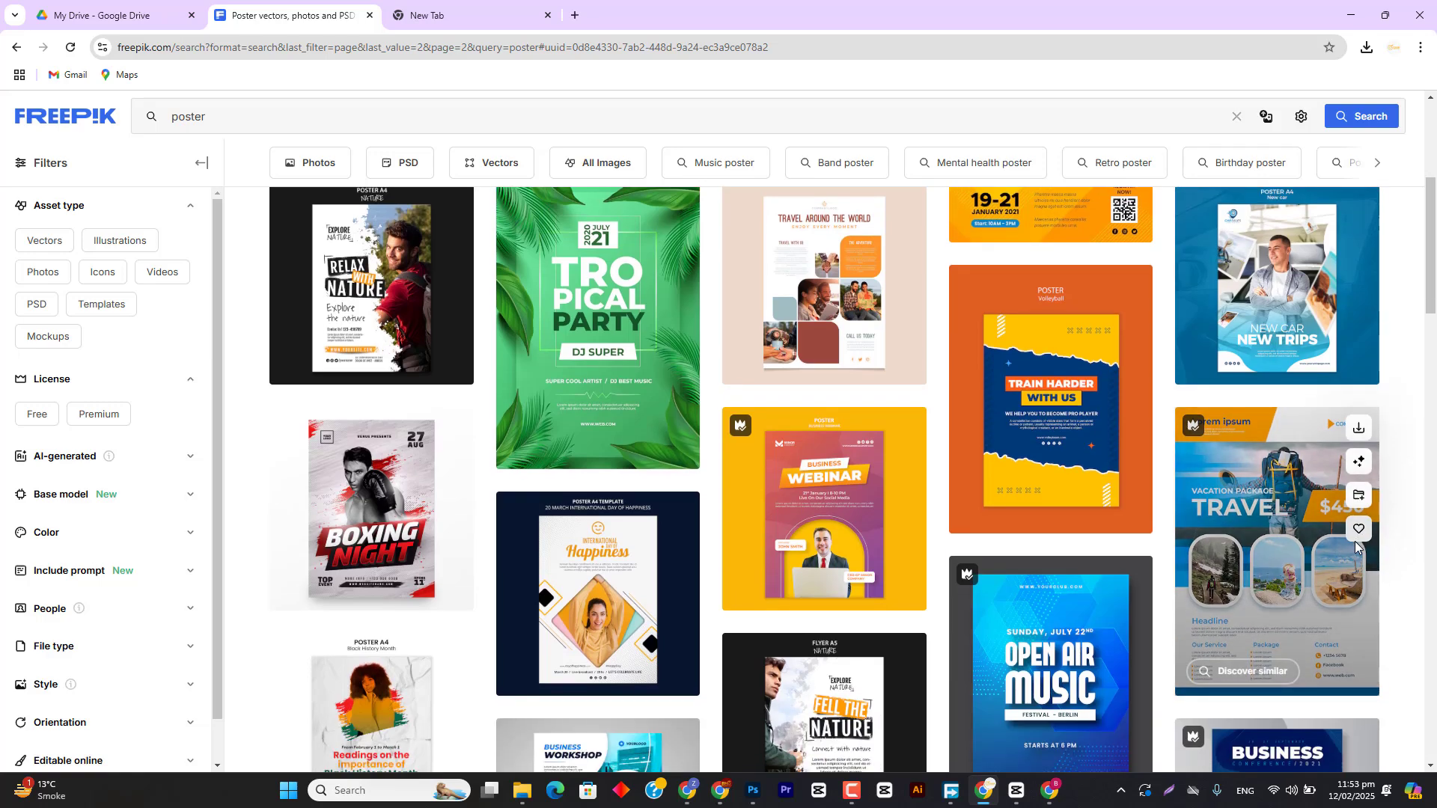
{"action": "scroll", "coordinate": [1355, 547], "scroll_direction": "down", "scroll_amount": 3}
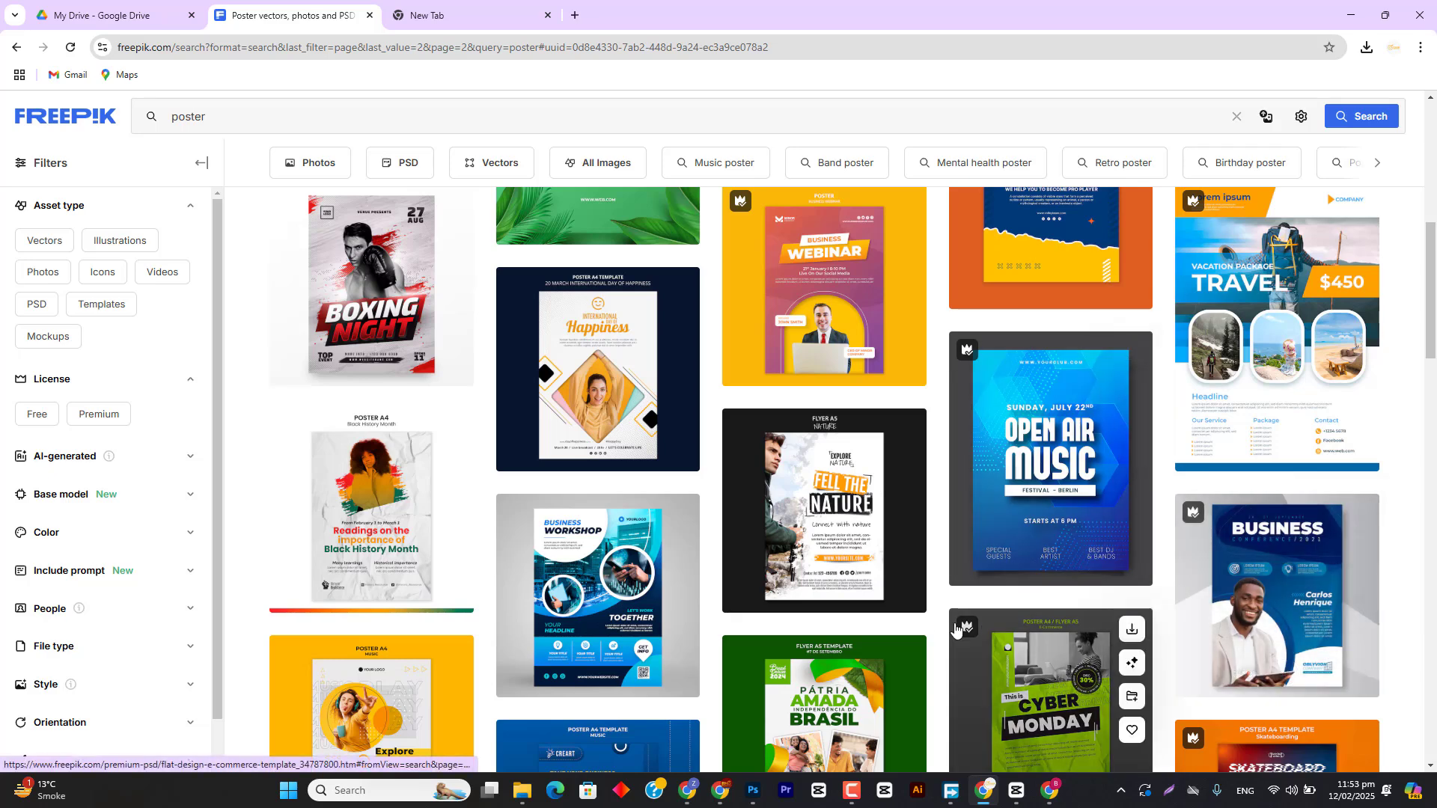
{"action": "scroll", "coordinate": [913, 637], "scroll_direction": "down", "scroll_amount": 2}
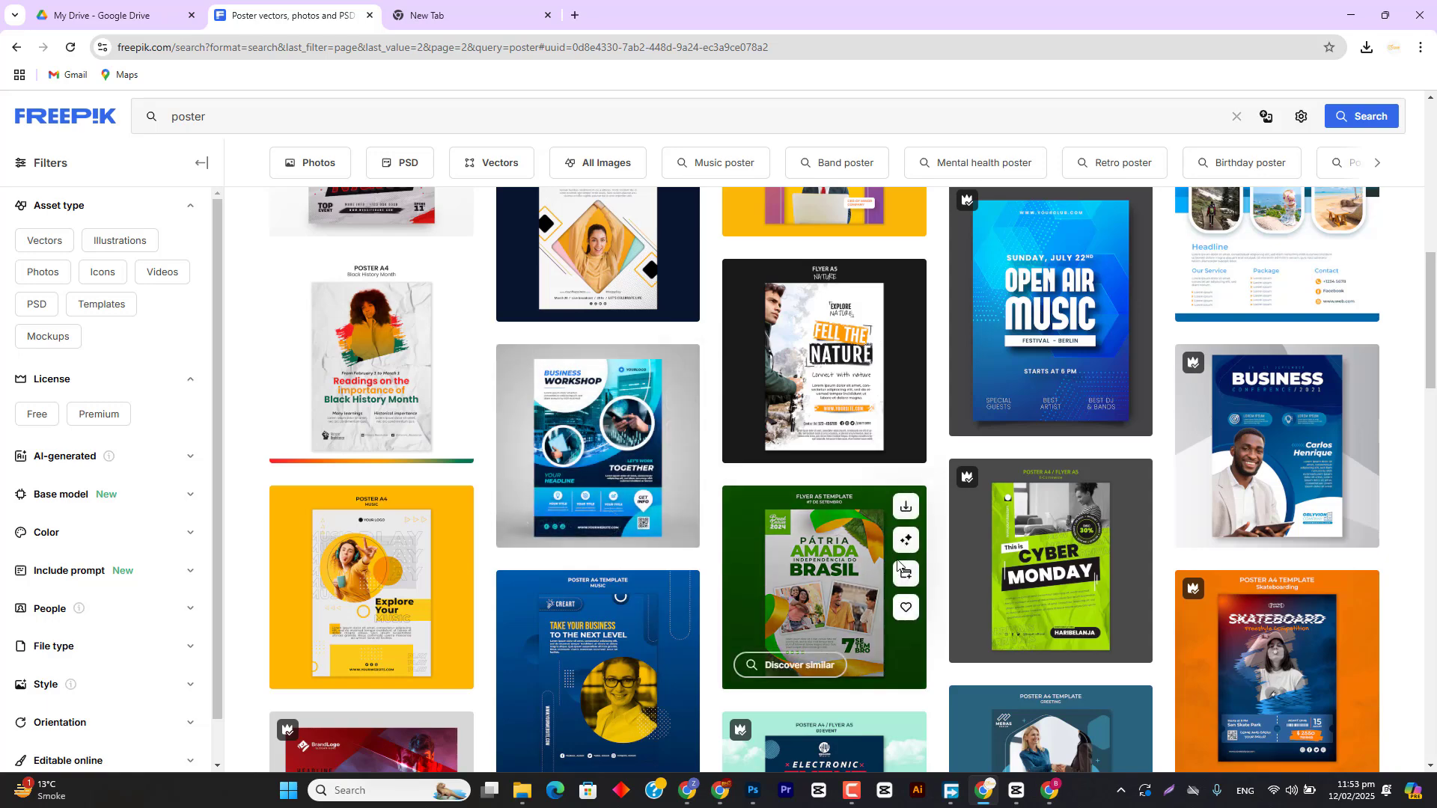
{"action": "scroll", "coordinate": [1016, 418], "scroll_direction": "down", "scroll_amount": 3}
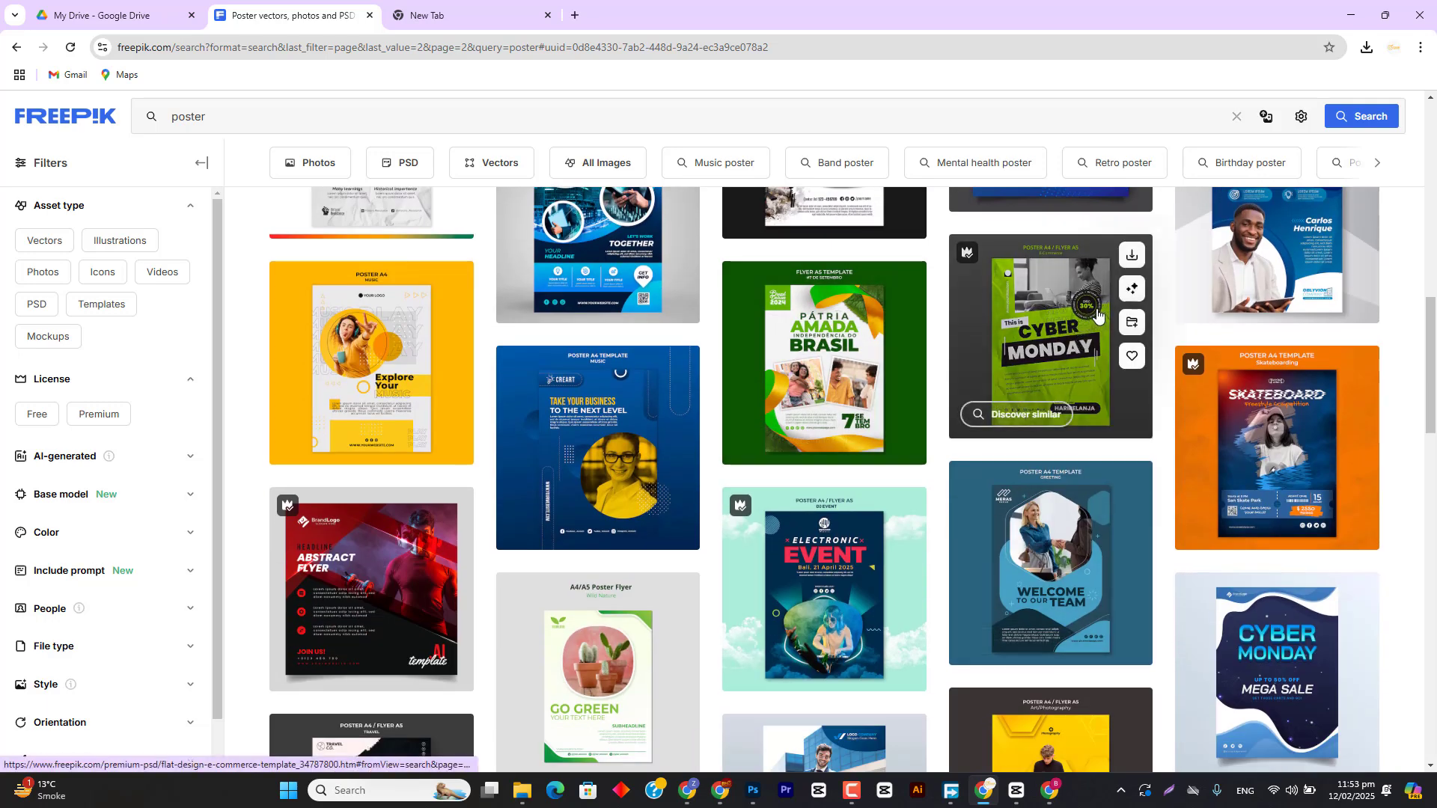
{"action": "left_click", "coordinate": [1089, 337]}
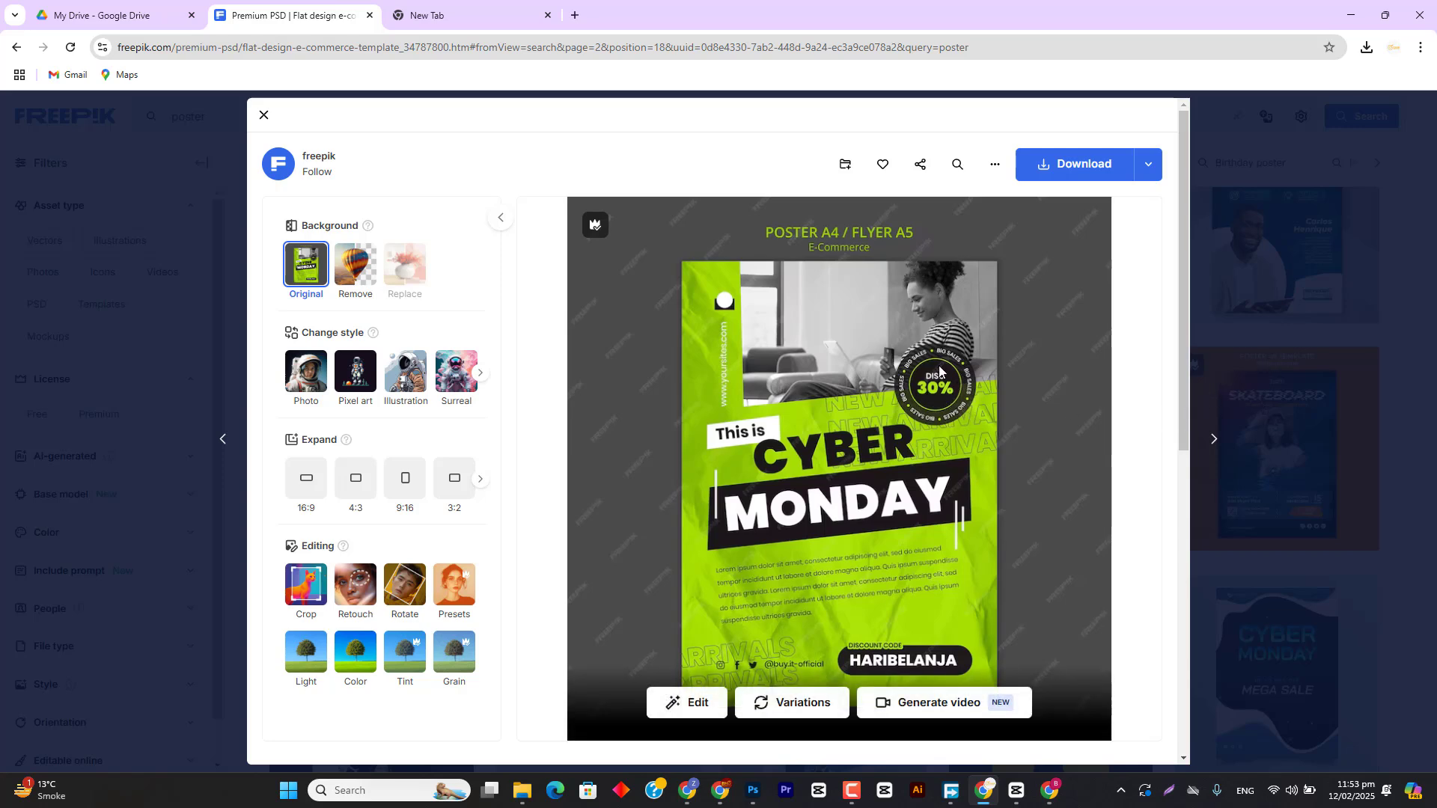
{"action": "left_click", "coordinate": [1259, 326]}
Step: Find the green Workout sport class poster on page 2 of the results, open it and download its template
{"action": "scroll", "coordinate": [1002, 510], "scroll_direction": "down", "scroll_amount": 3}
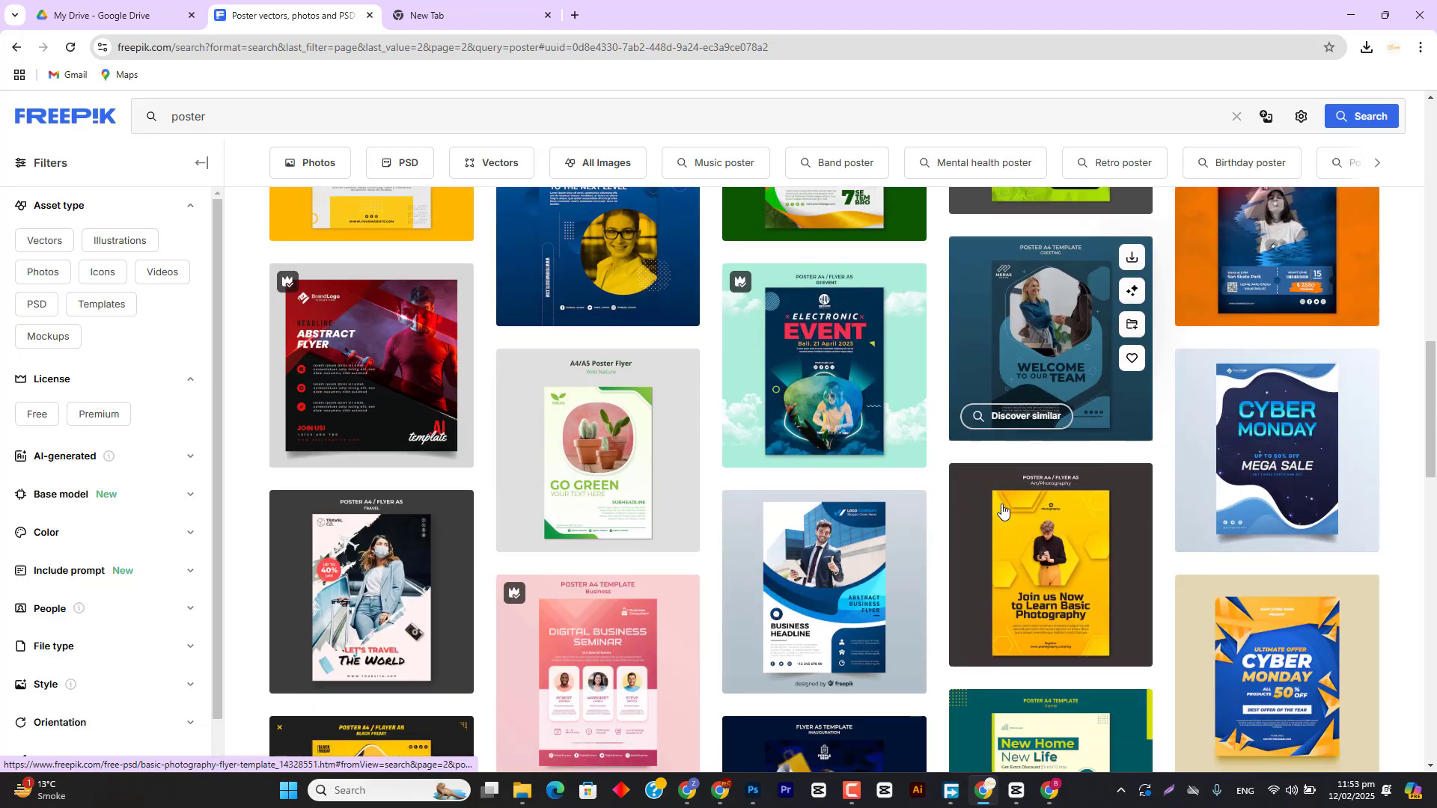
{"action": "scroll", "coordinate": [1002, 510], "scroll_direction": "down", "scroll_amount": 3}
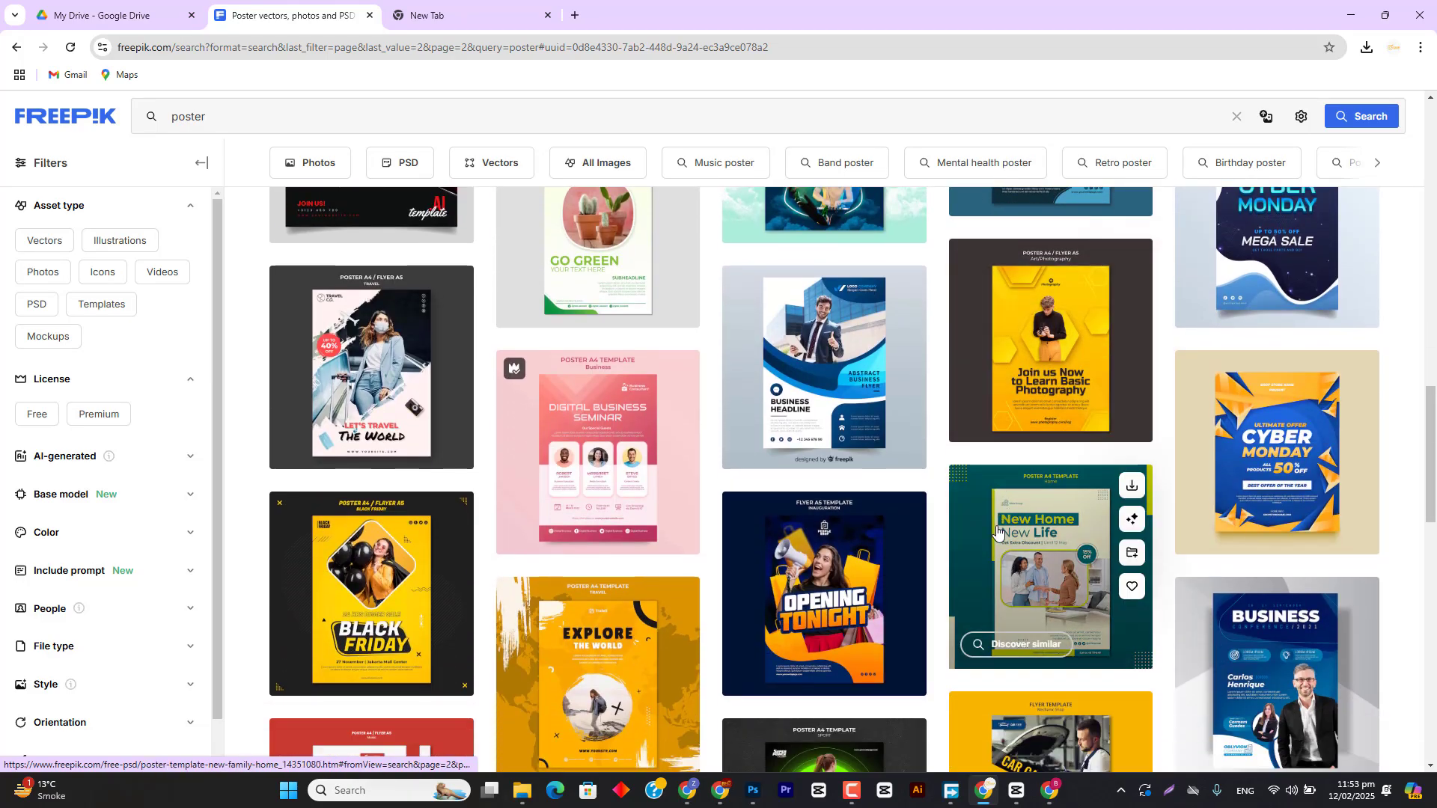
{"action": "scroll", "coordinate": [999, 524], "scroll_direction": "down", "scroll_amount": 2}
{"action": "scroll", "coordinate": [999, 524], "scroll_direction": "up", "scroll_amount": 9}
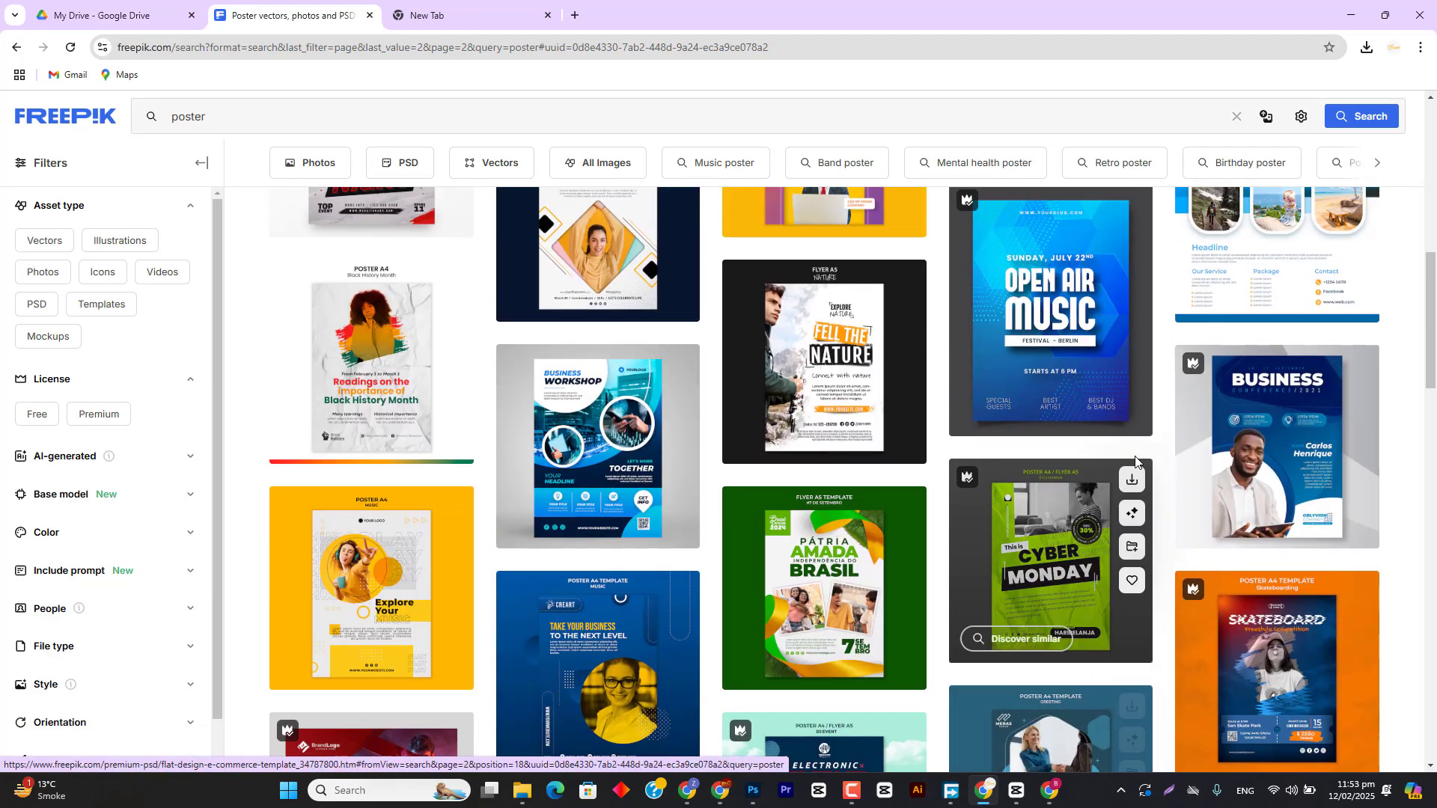
{"action": "scroll", "coordinate": [949, 551], "scroll_direction": "down", "scroll_amount": 10}
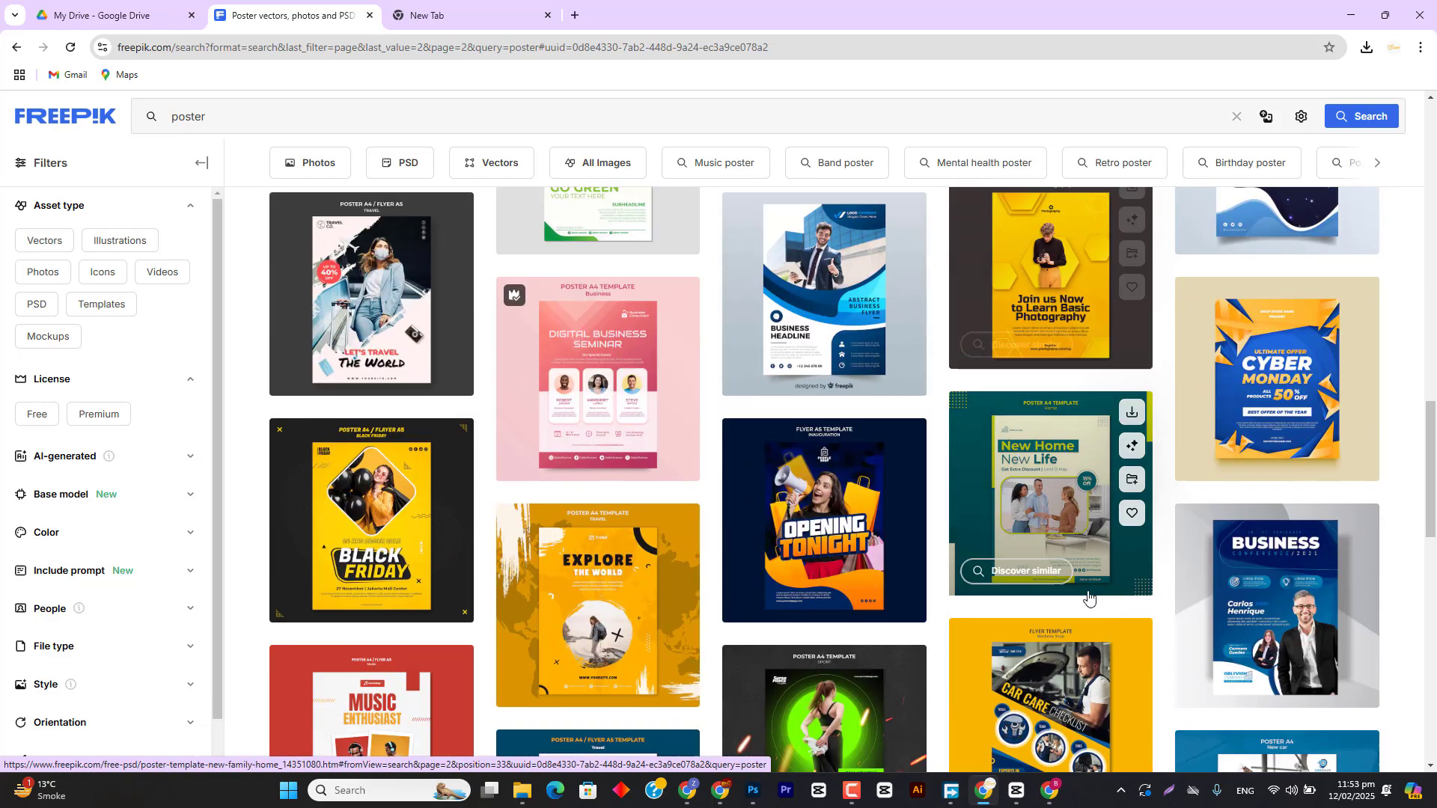
{"action": "scroll", "coordinate": [1115, 544], "scroll_direction": "down", "scroll_amount": 3}
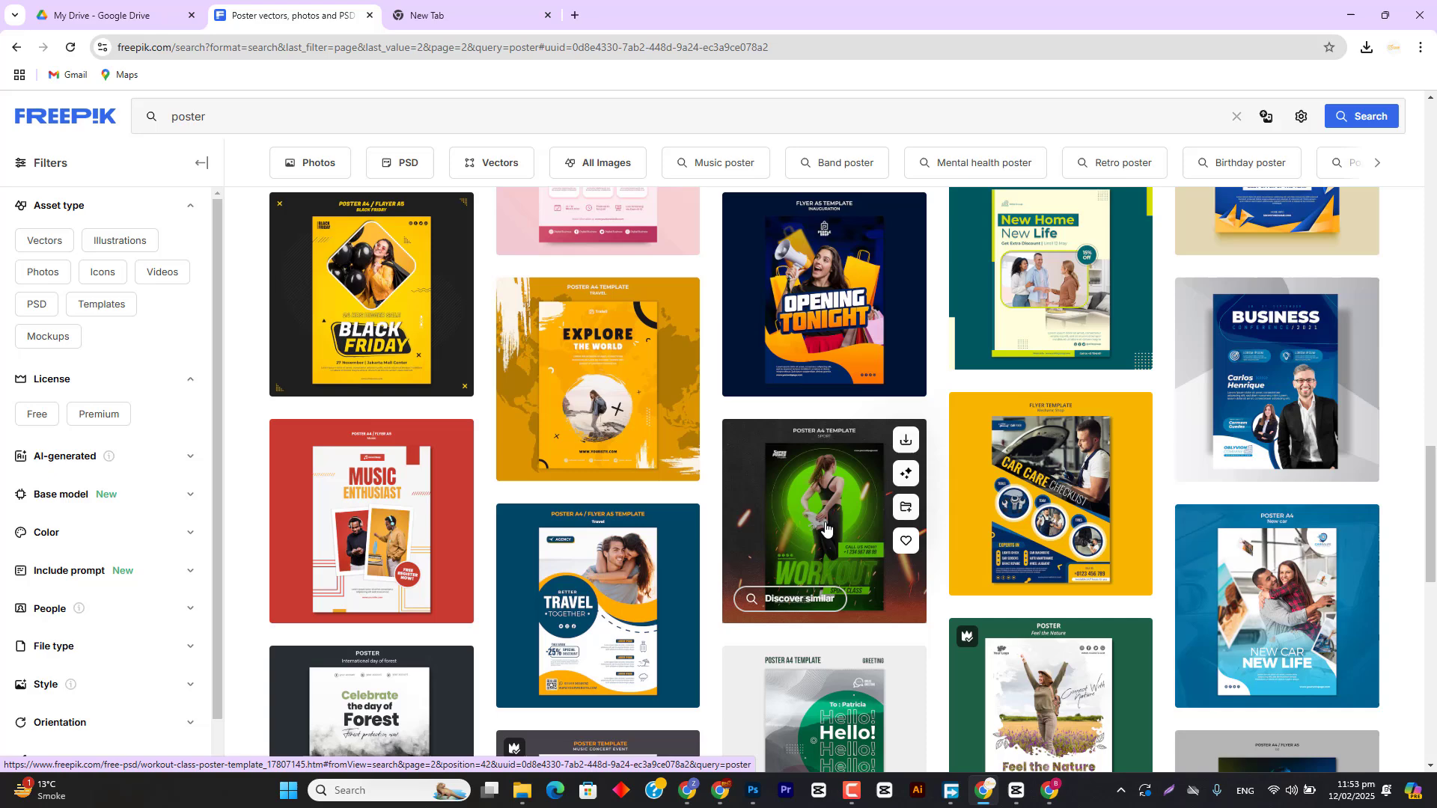
{"action": "left_click", "coordinate": [826, 528]}
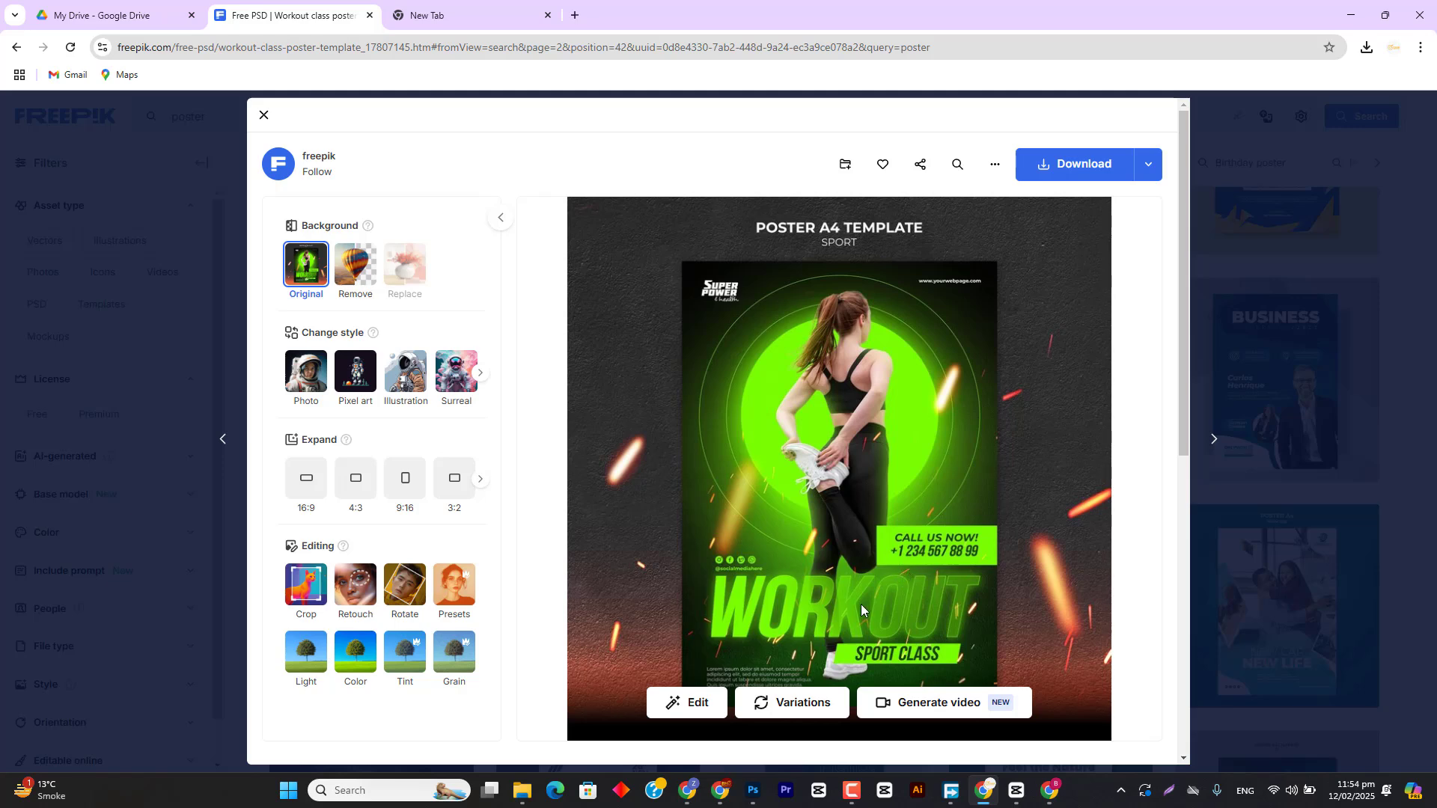
{"action": "left_click", "coordinate": [1074, 167]}
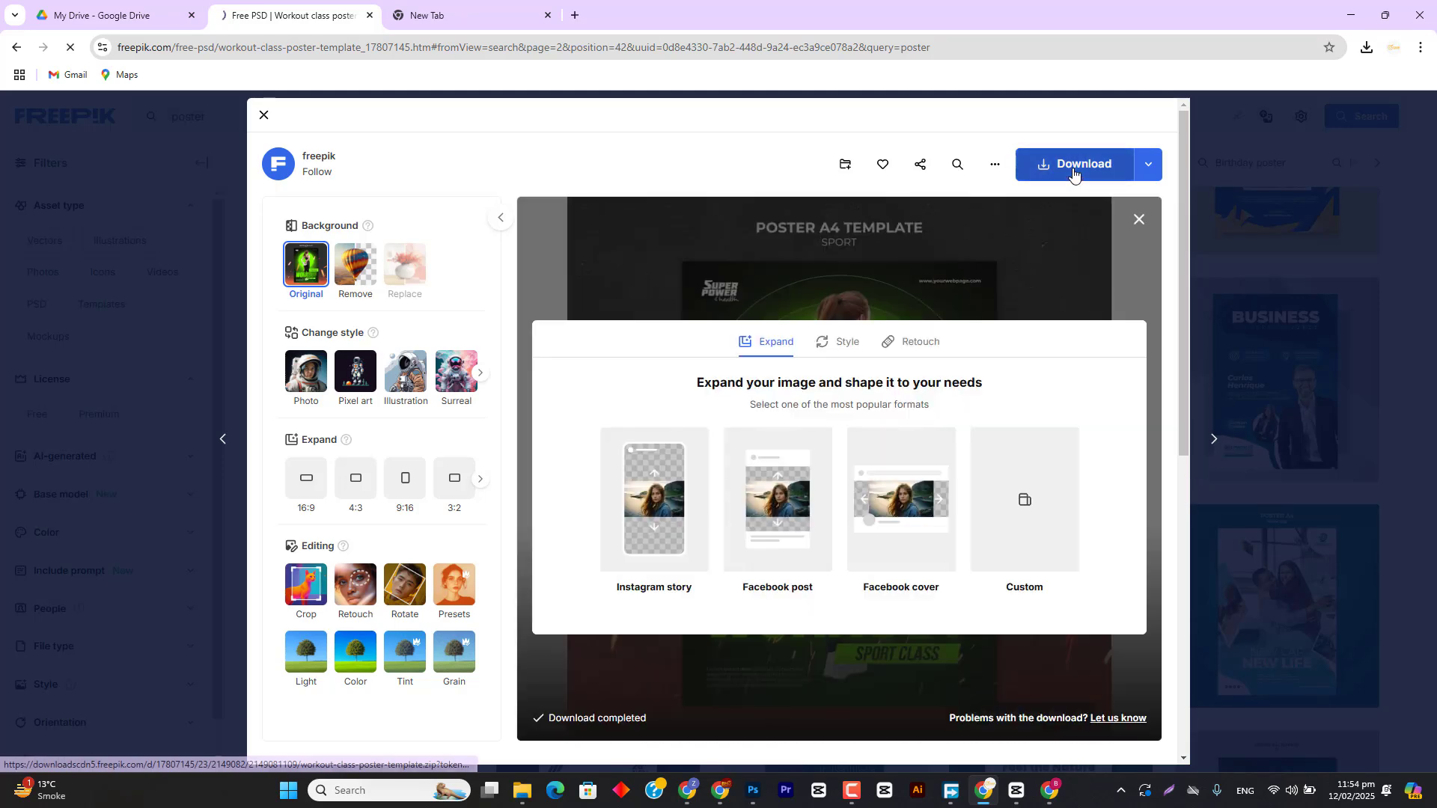
Step: Close the Workout poster preview, browse the rest of page 2 and open the blue Better Travel Together poster
{"action": "left_click", "coordinate": [1336, 151]}
{"action": "scroll", "coordinate": [1133, 462], "scroll_direction": "down", "scroll_amount": 2}
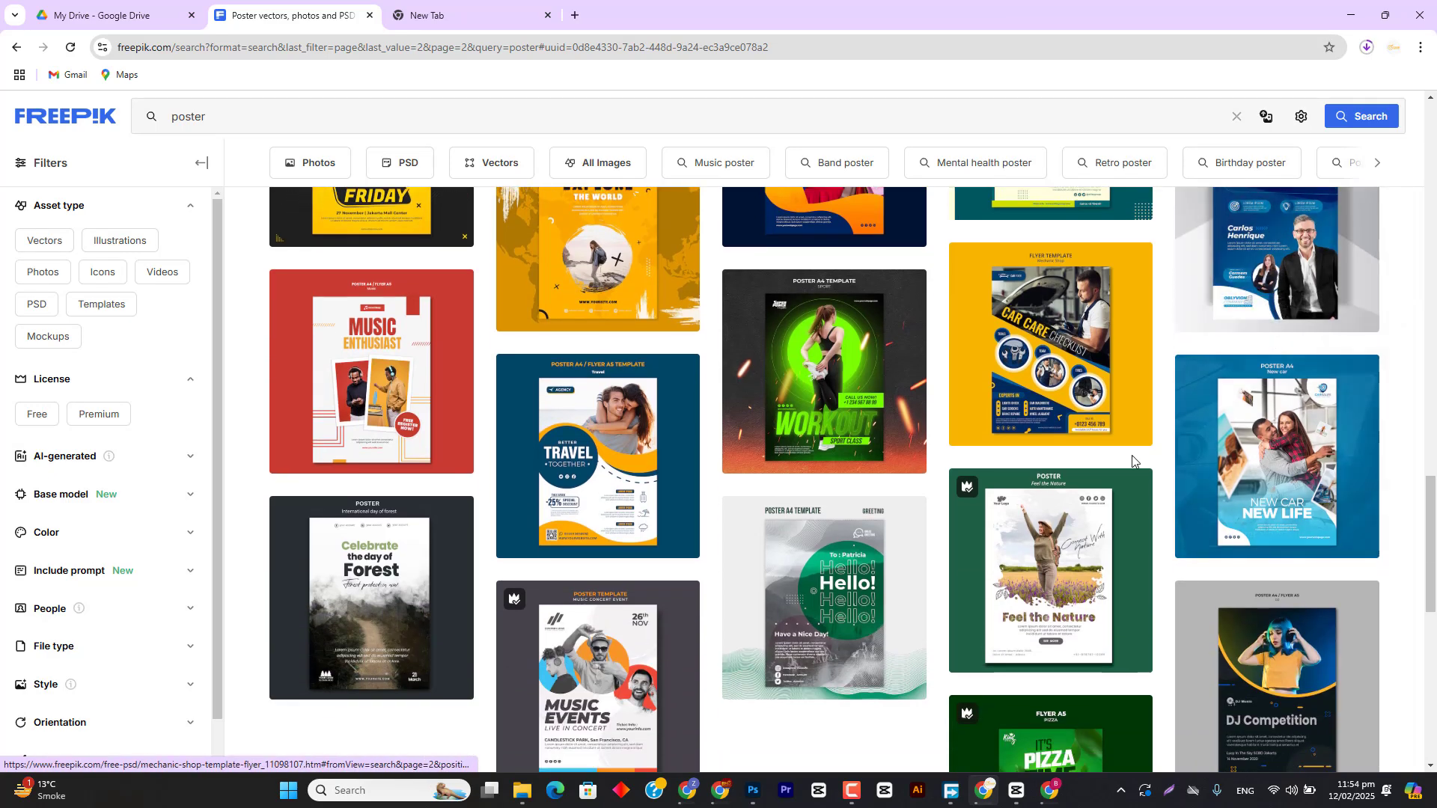
{"action": "scroll", "coordinate": [1132, 462], "scroll_direction": "down", "scroll_amount": 2}
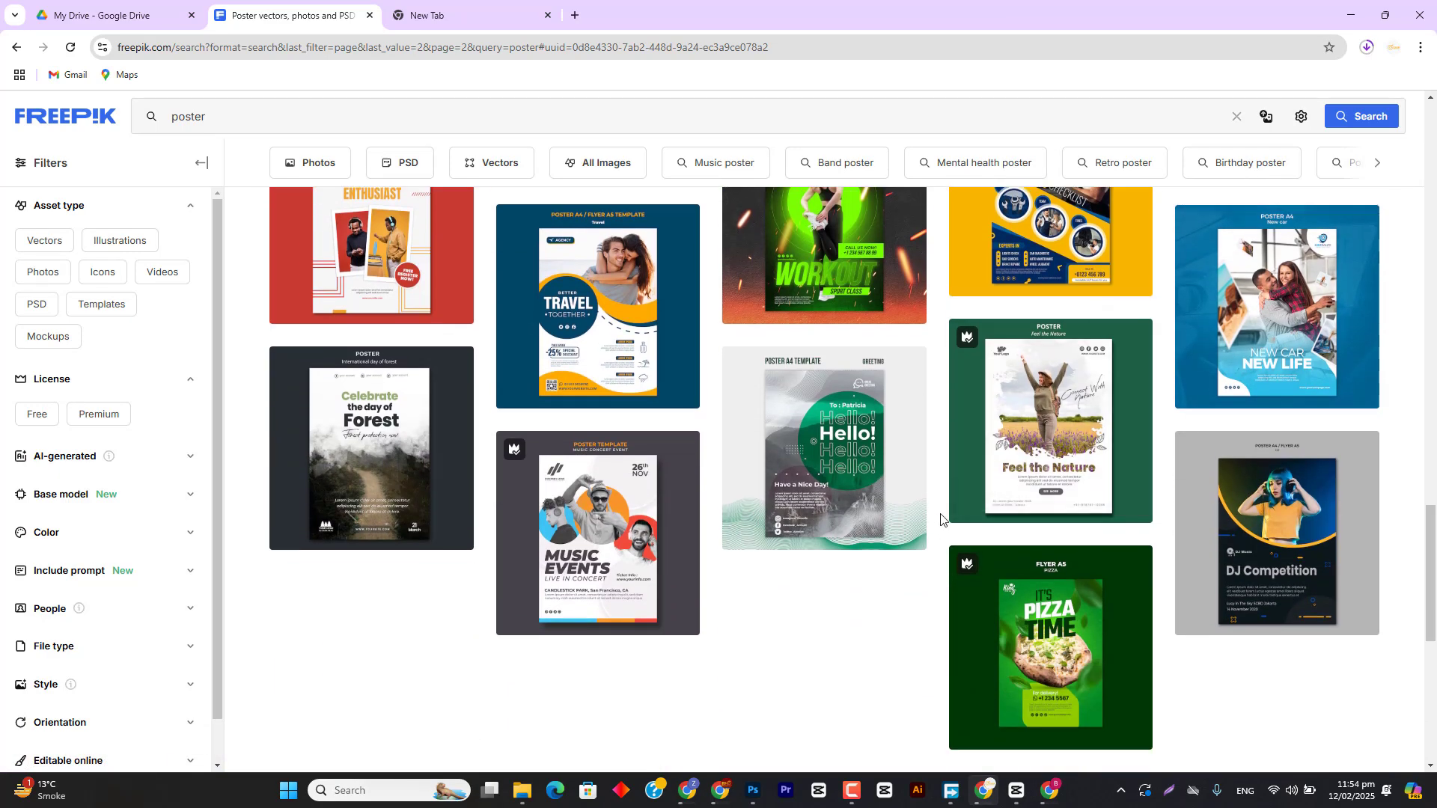
{"action": "mouse_move", "coordinate": [613, 346]}
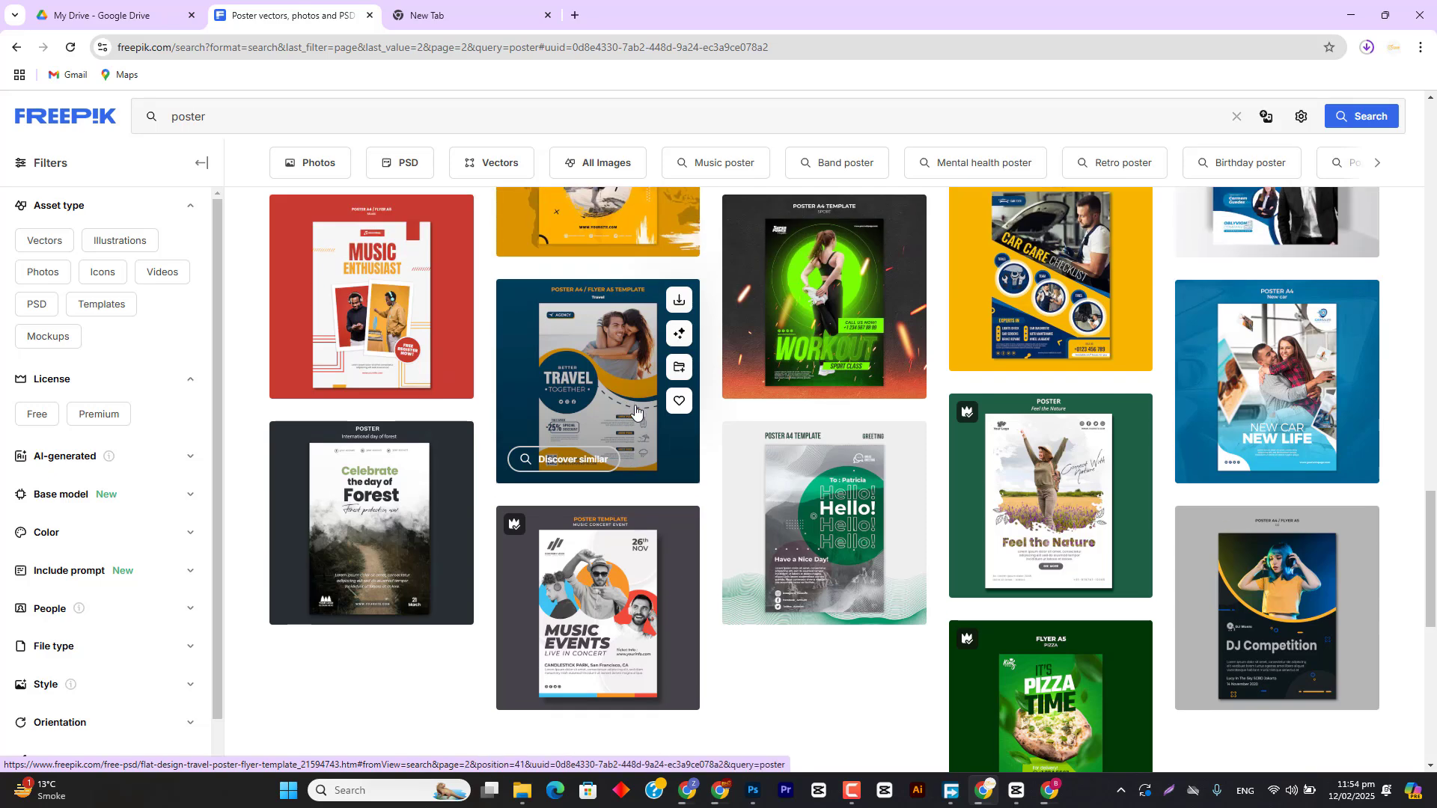
{"action": "left_click", "coordinate": [628, 390]}
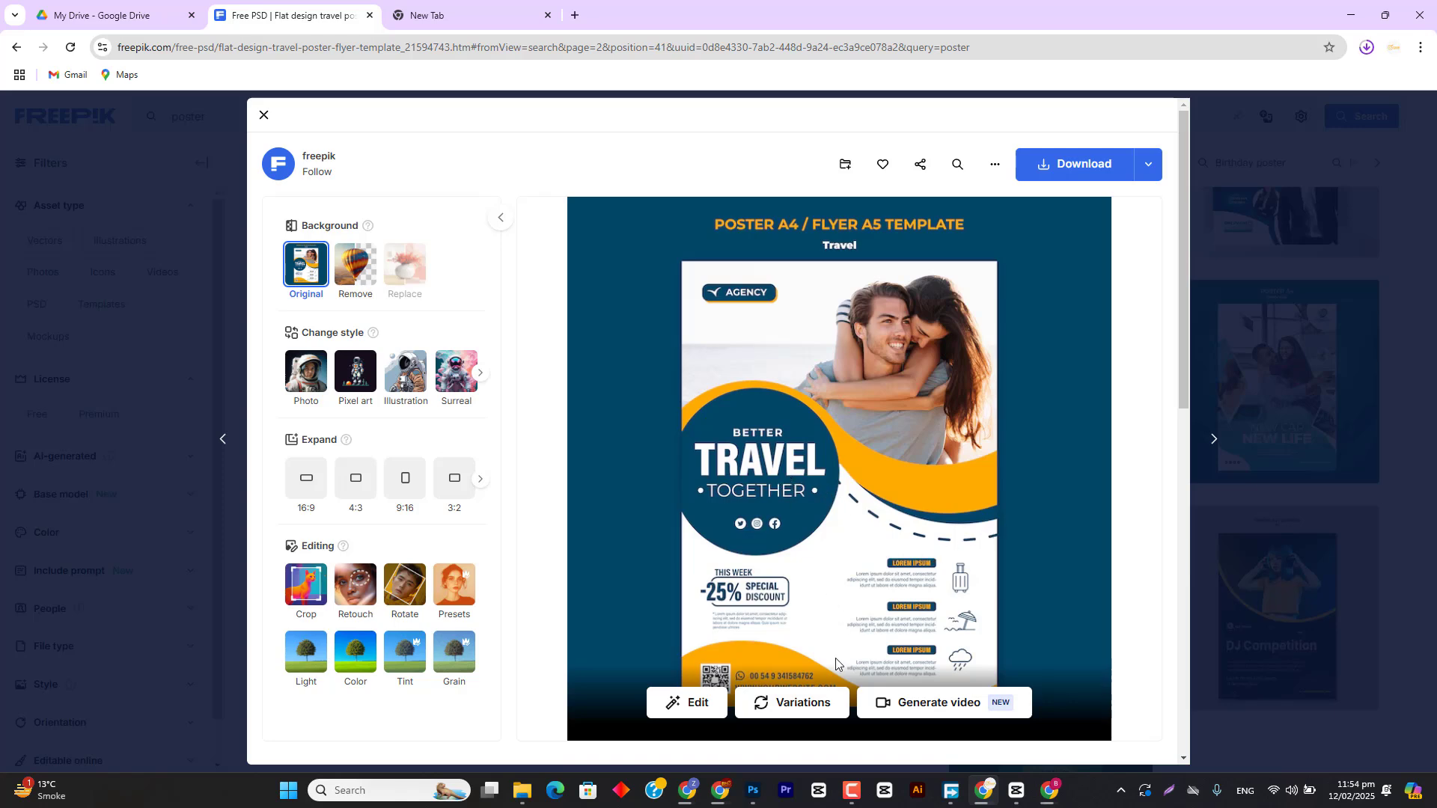
Step: Switch to Photoshop and delete the arch frame shape from the Untitled-1 canvas
{"action": "left_click", "coordinate": [753, 790]}
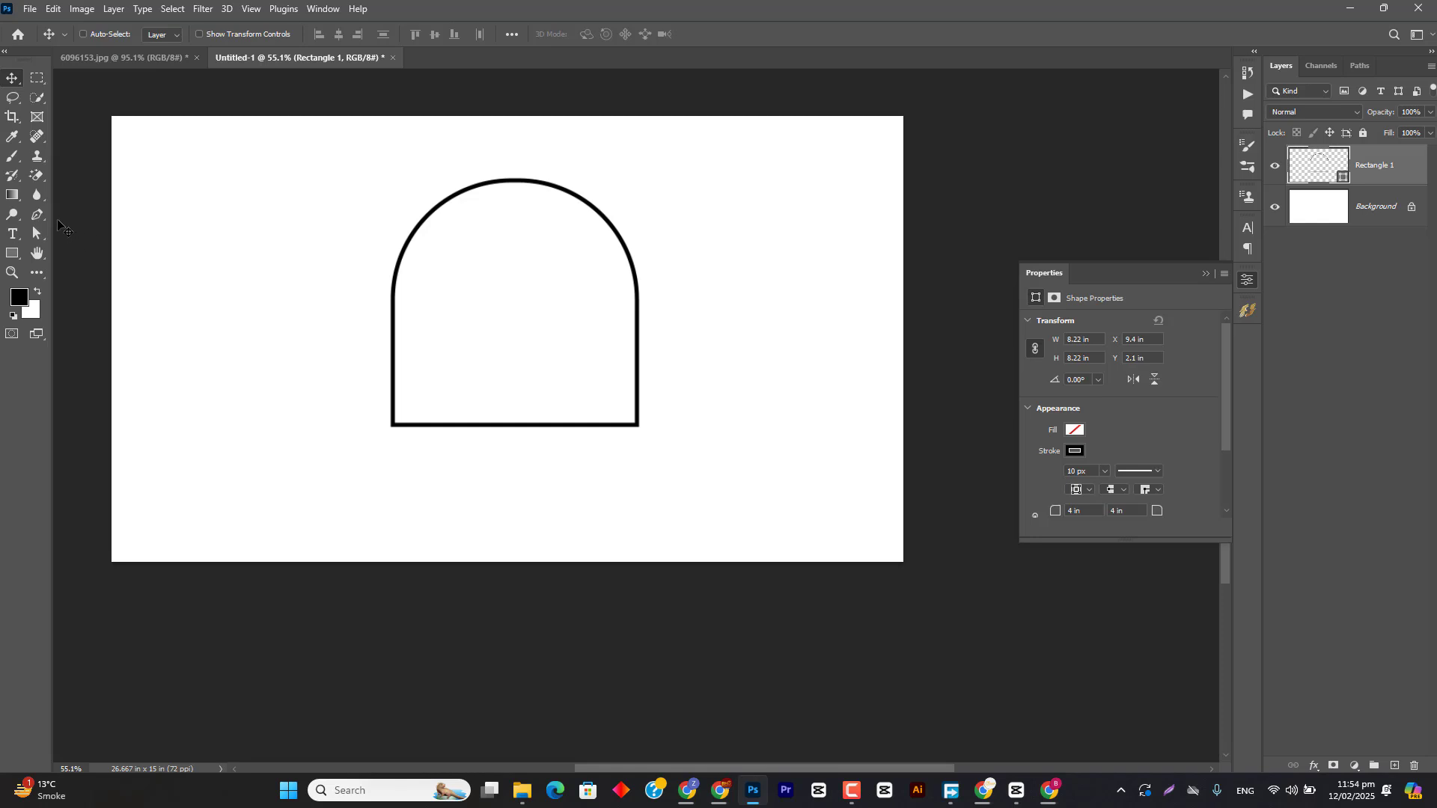
{"action": "key", "text": "Delete"}
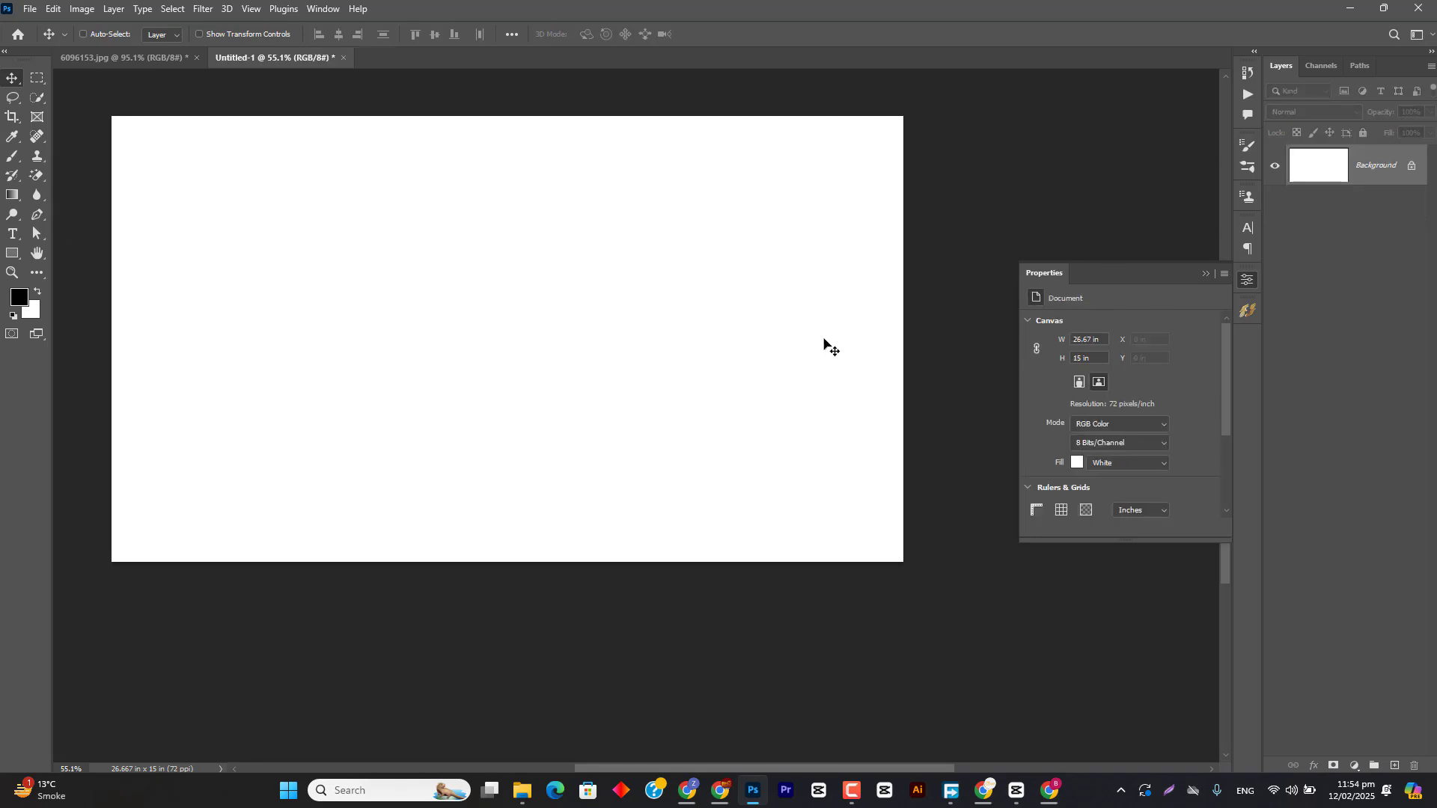
Step: Draw an open S-shaped curve about 1646 px wide and 314 px high across the canvas with the Pen tool in Shape mode
{"action": "key", "text": "p"}
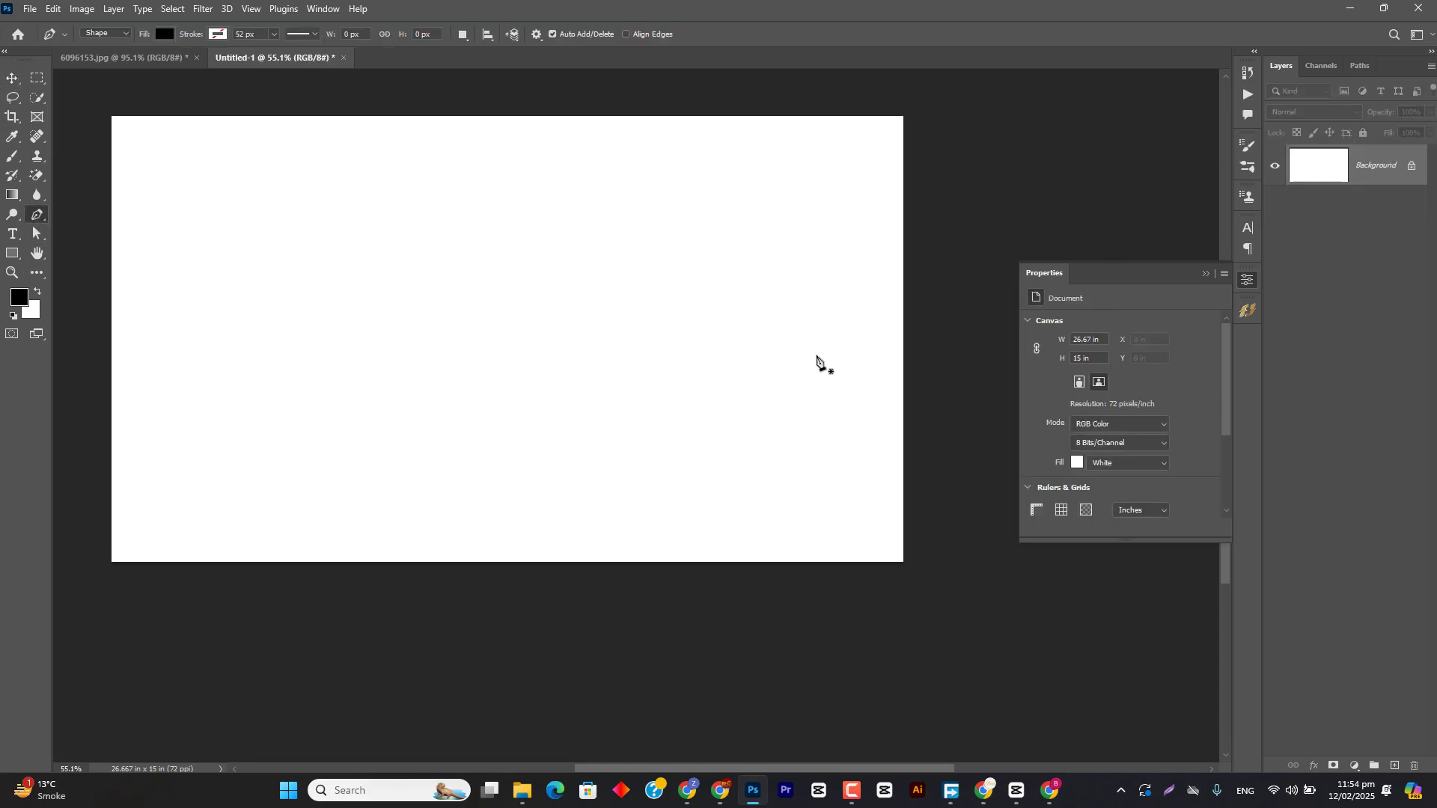
{"action": "left_click", "coordinate": [911, 342]}
{"action": "left_click", "coordinate": [555, 298]}
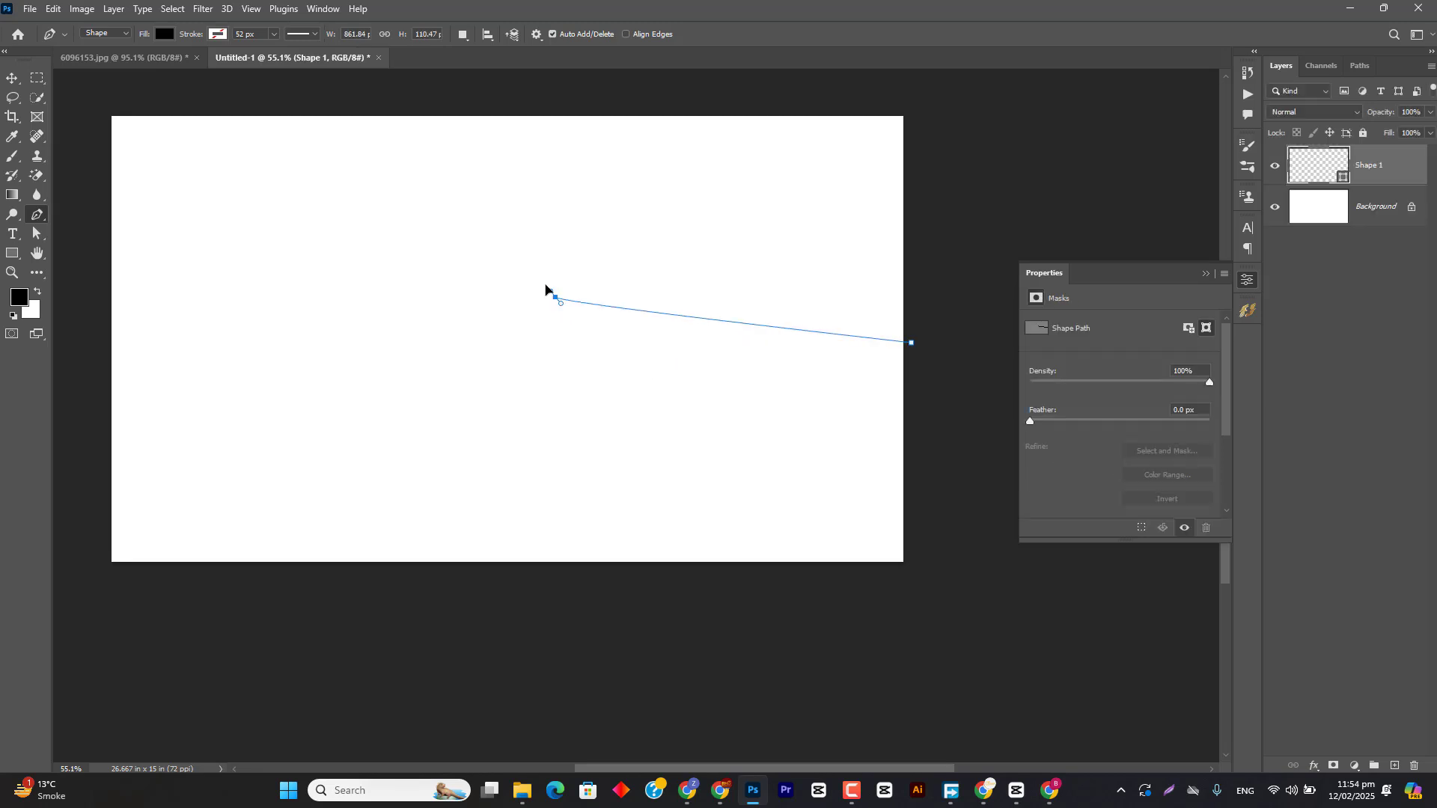
{"action": "left_click_drag", "start_coordinate": [547, 289], "coordinate": [364, 176]}
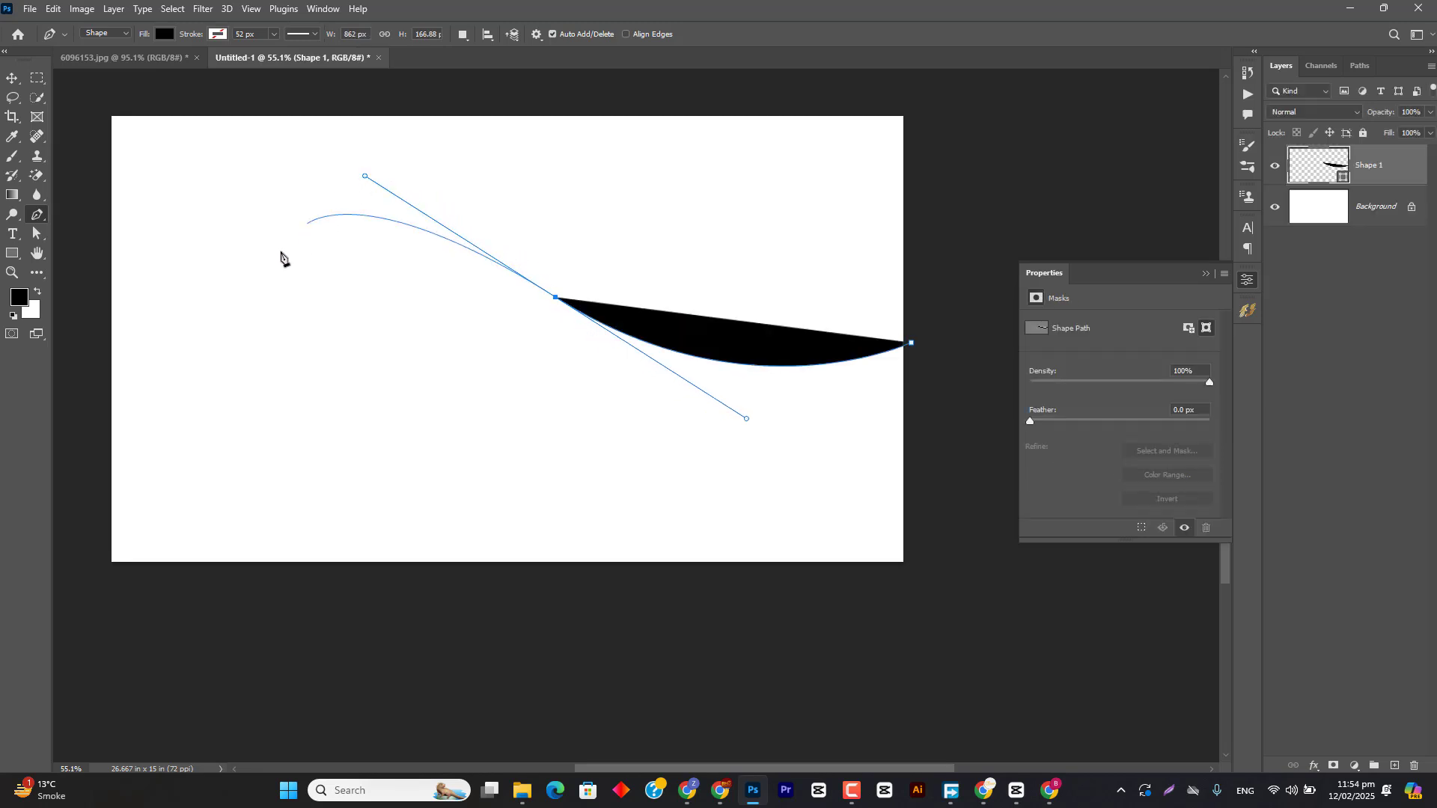
{"action": "left_click", "coordinate": [232, 274]}
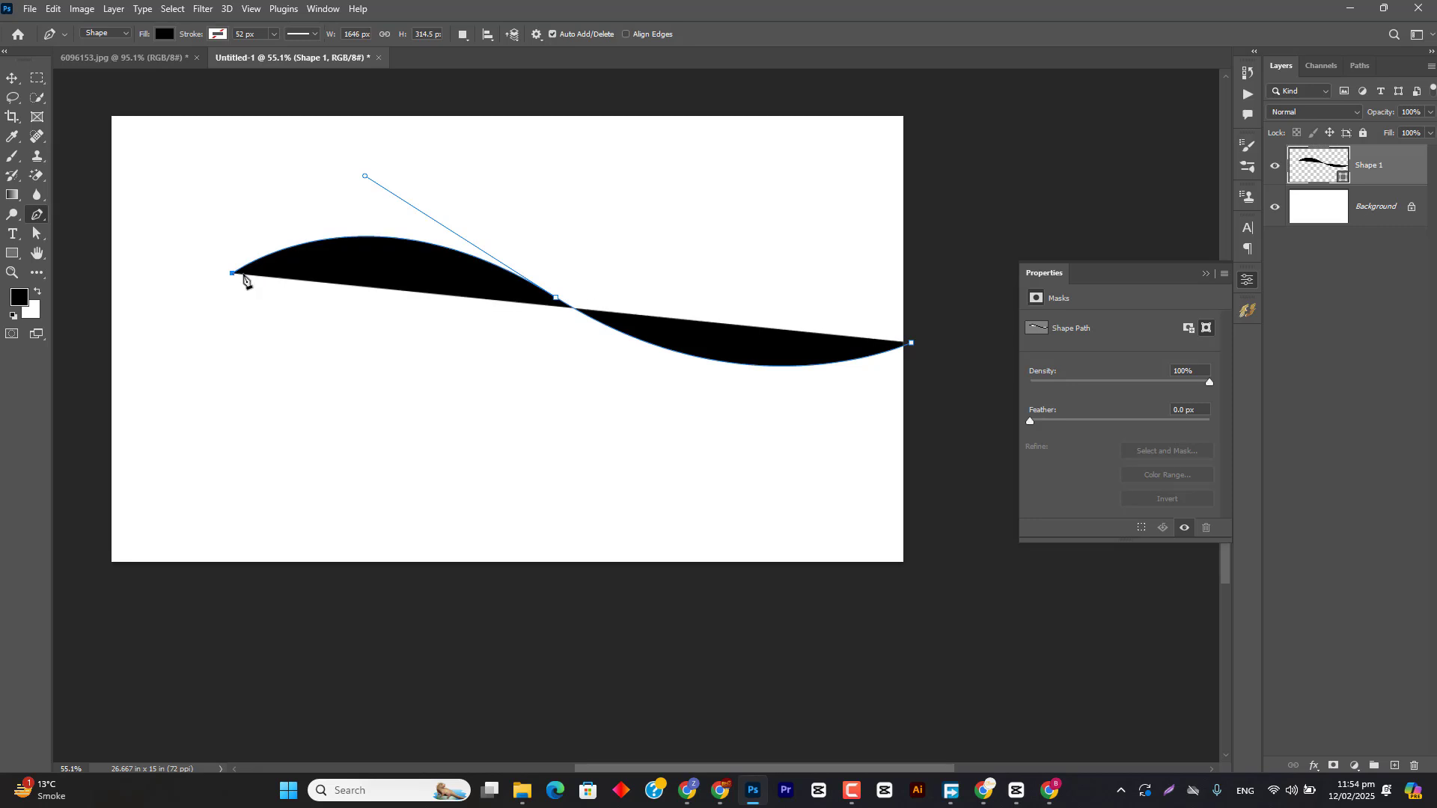
Step: Style the S-shaped curve with no fill and a dashed black stroke 6 px wide
{"action": "left_click", "coordinate": [164, 34]}
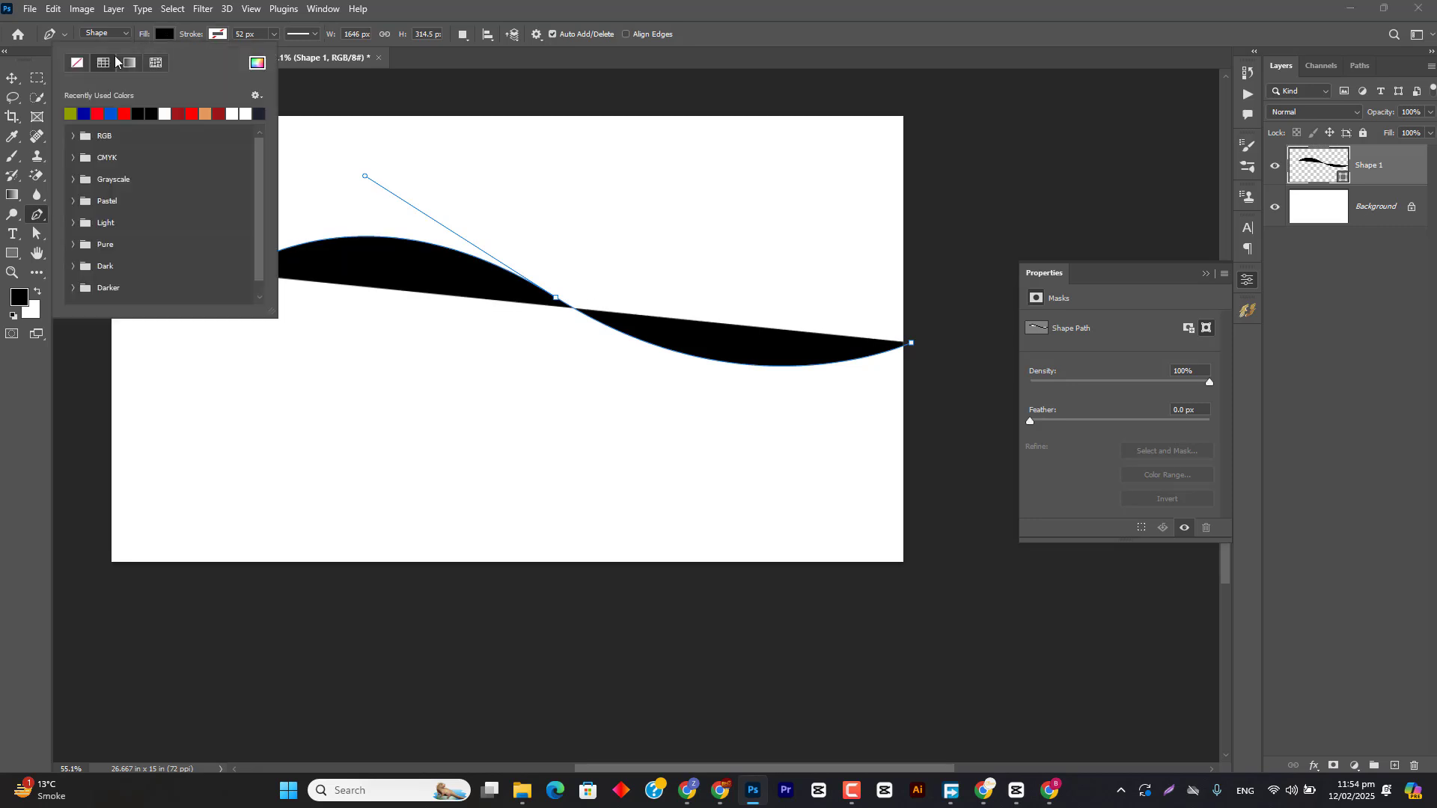
{"action": "left_click", "coordinate": [77, 63]}
{"action": "left_click_drag", "start_coordinate": [194, 34], "coordinate": [165, 31]}
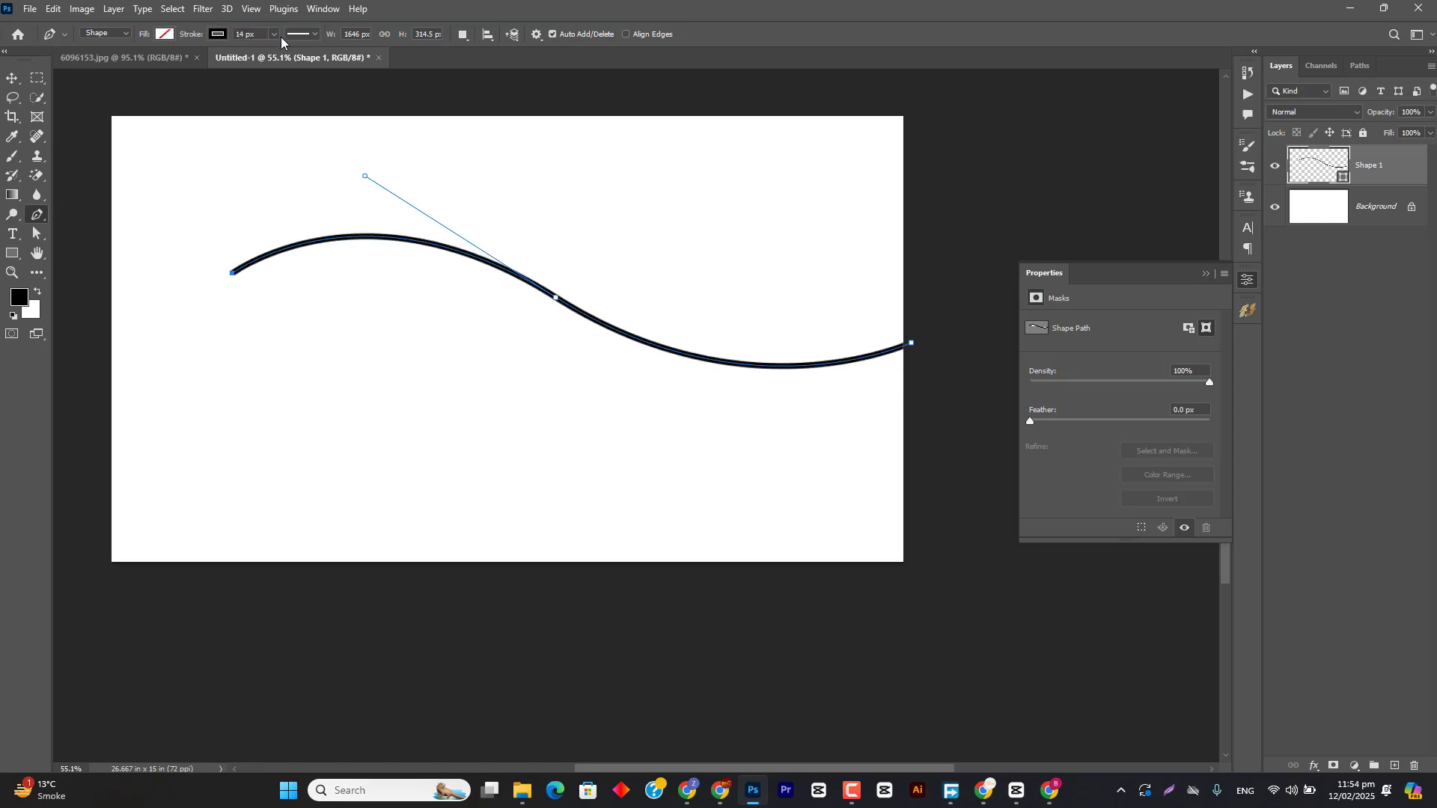
{"action": "left_click", "coordinate": [316, 35]}
{"action": "left_click", "coordinate": [303, 105]}
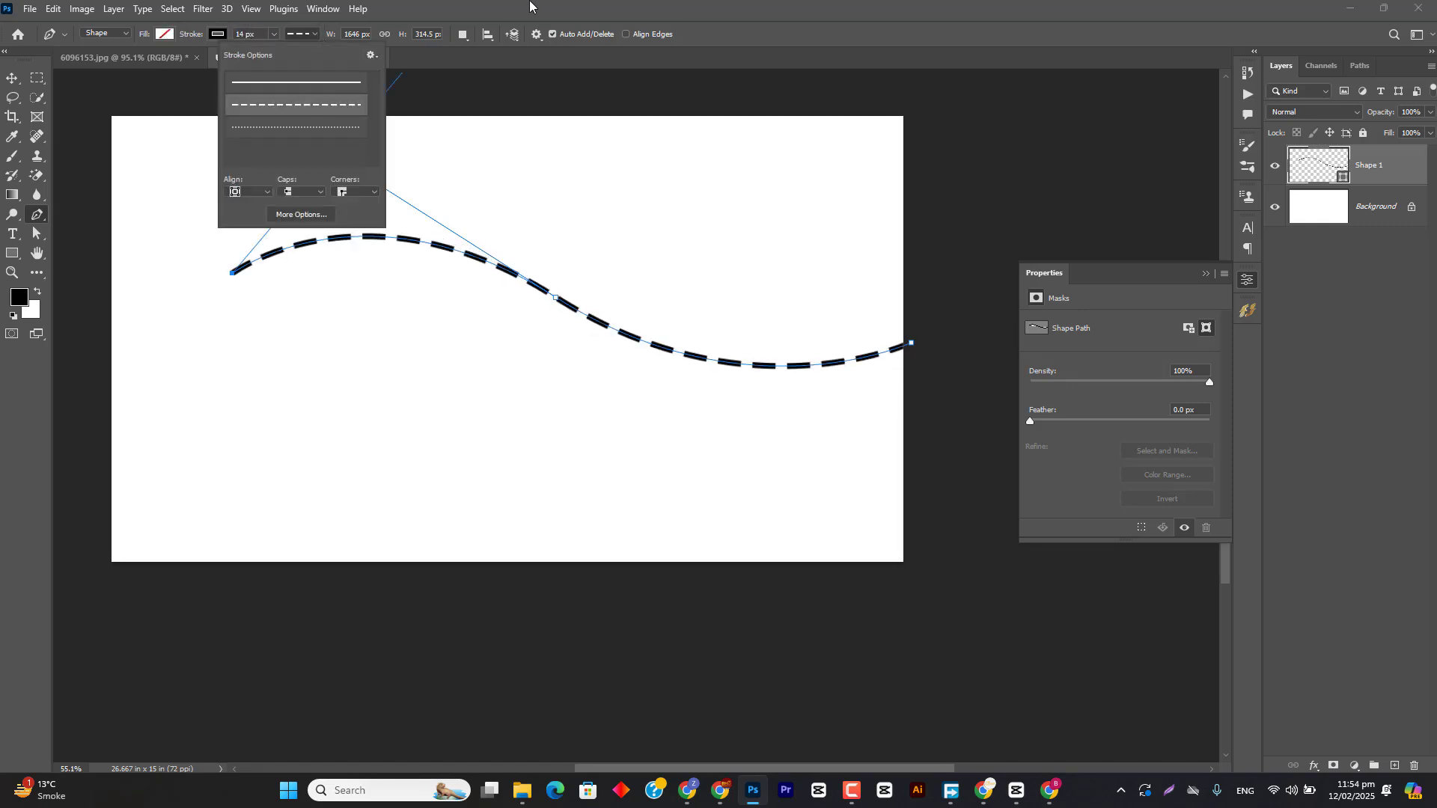
{"action": "left_click", "coordinate": [327, 60]}
{"action": "left_click_drag", "start_coordinate": [190, 36], "coordinate": [185, 35]}
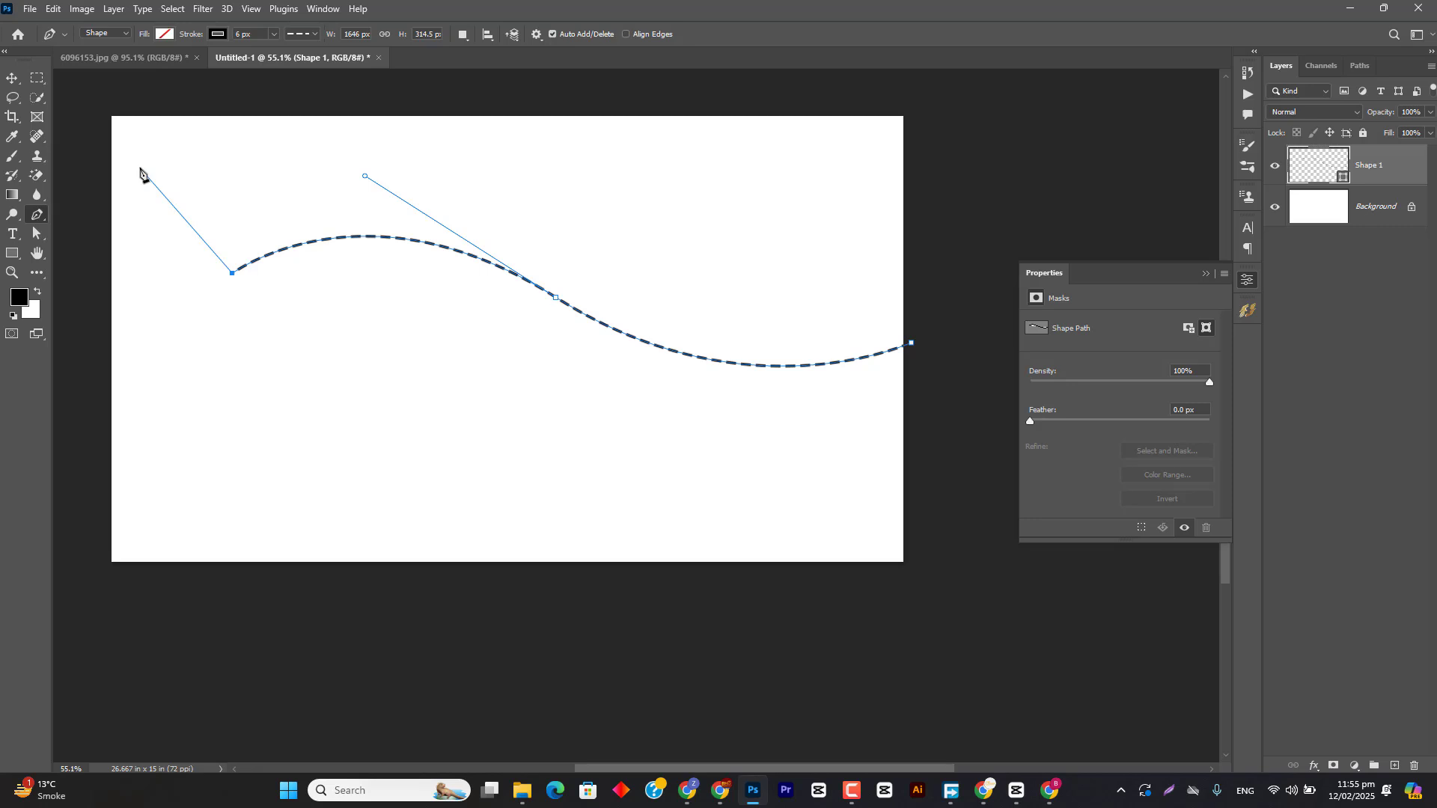
Step: Turn the Pen tool's Rubber Band option off and on again, and leave path drawing on the dashed curve
{"action": "left_click", "coordinate": [539, 34]}
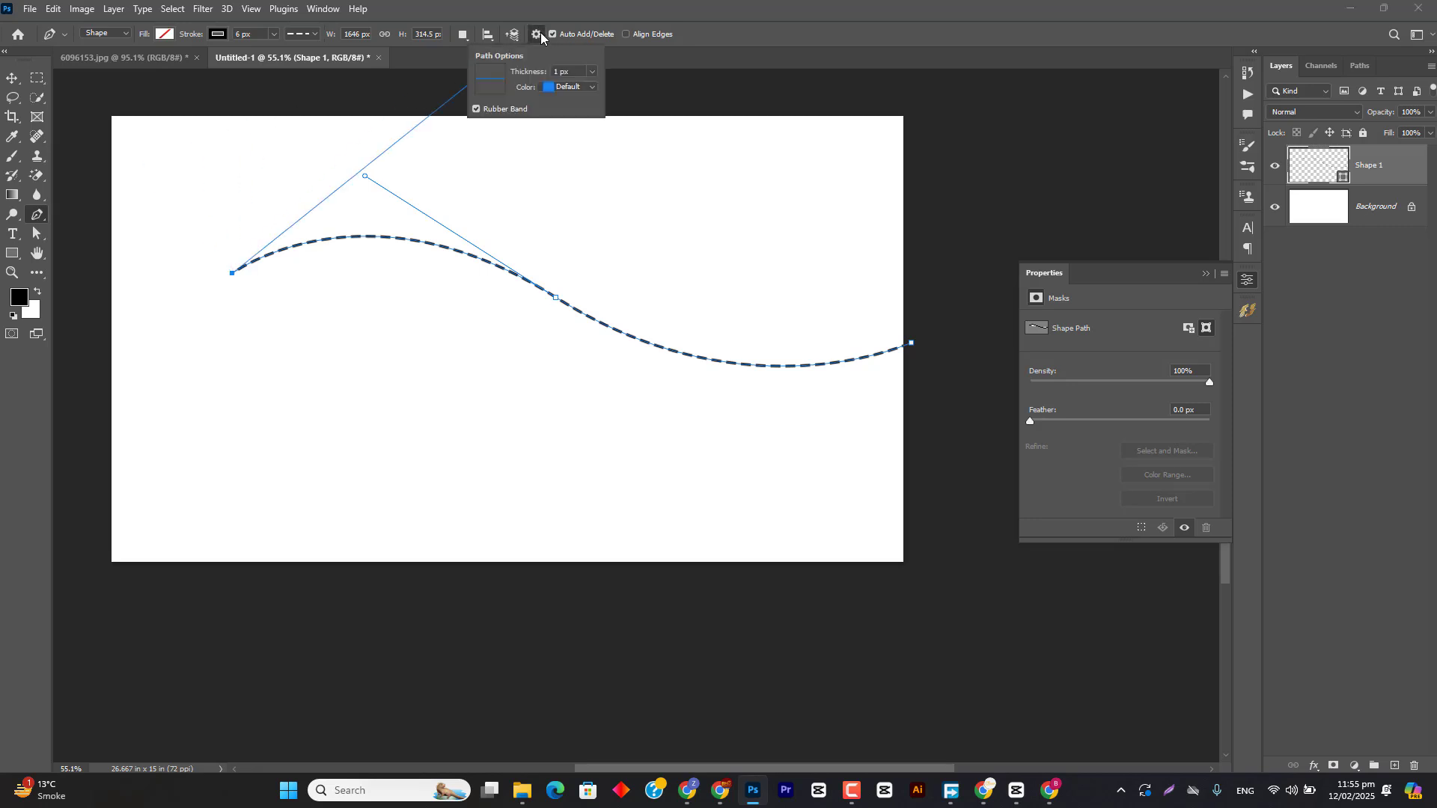
{"action": "left_click", "coordinate": [476, 110]}
{"action": "left_click", "coordinate": [476, 109]}
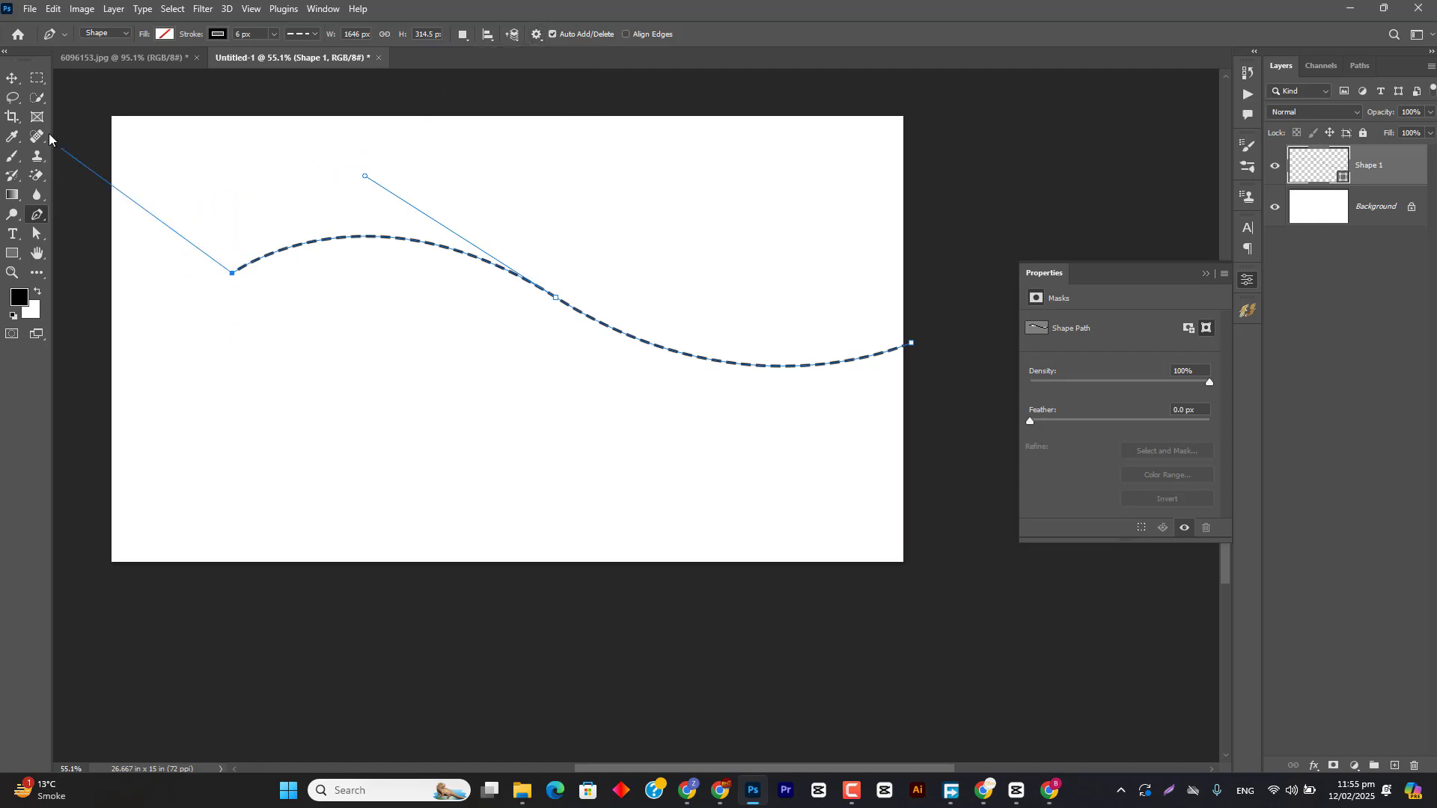
{"action": "left_click", "coordinate": [12, 78]}
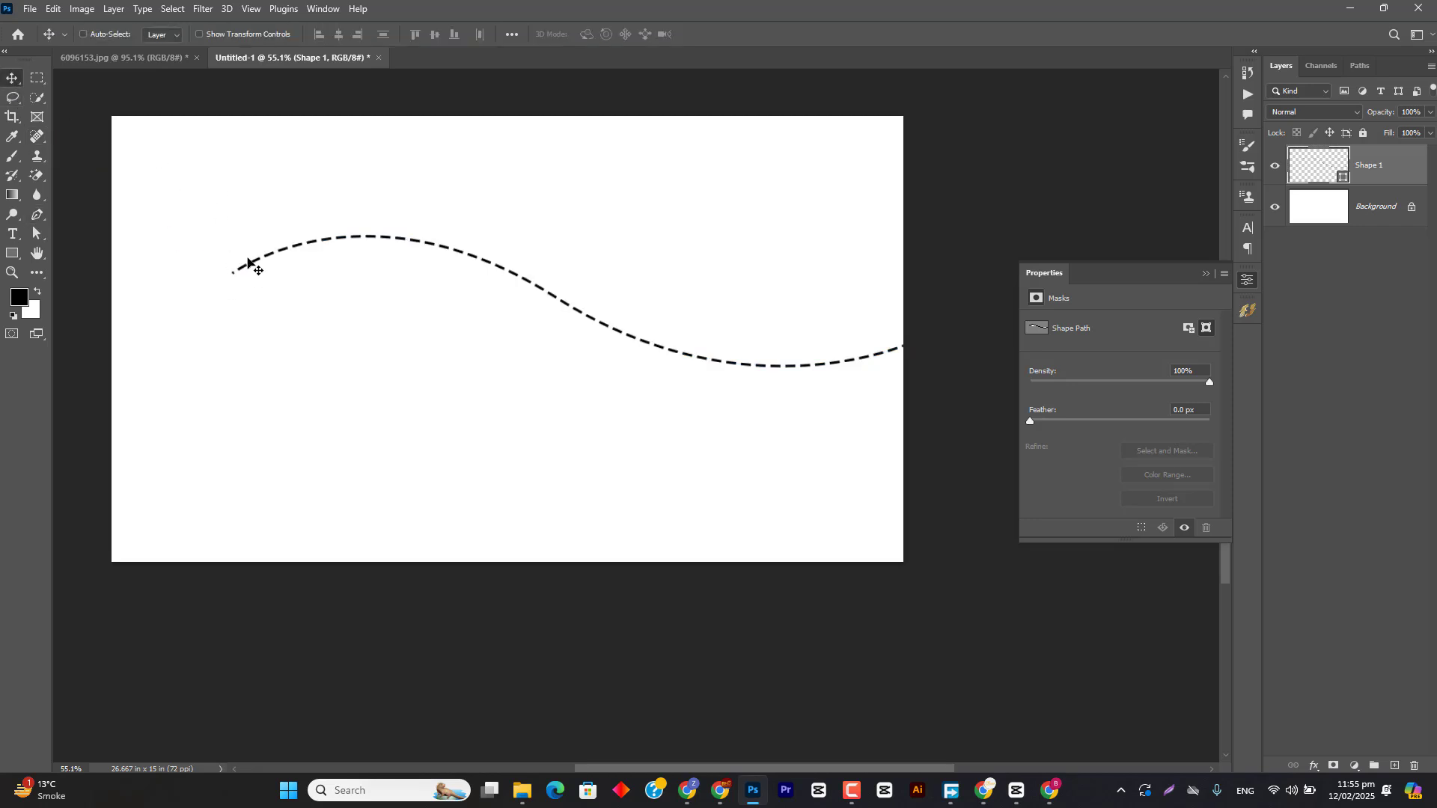
Step: Draw a closed four-sided shape about 388 × 283 px below the dashed curve with the Pen tool, and delete both shapes
{"action": "left_click", "coordinate": [36, 214]}
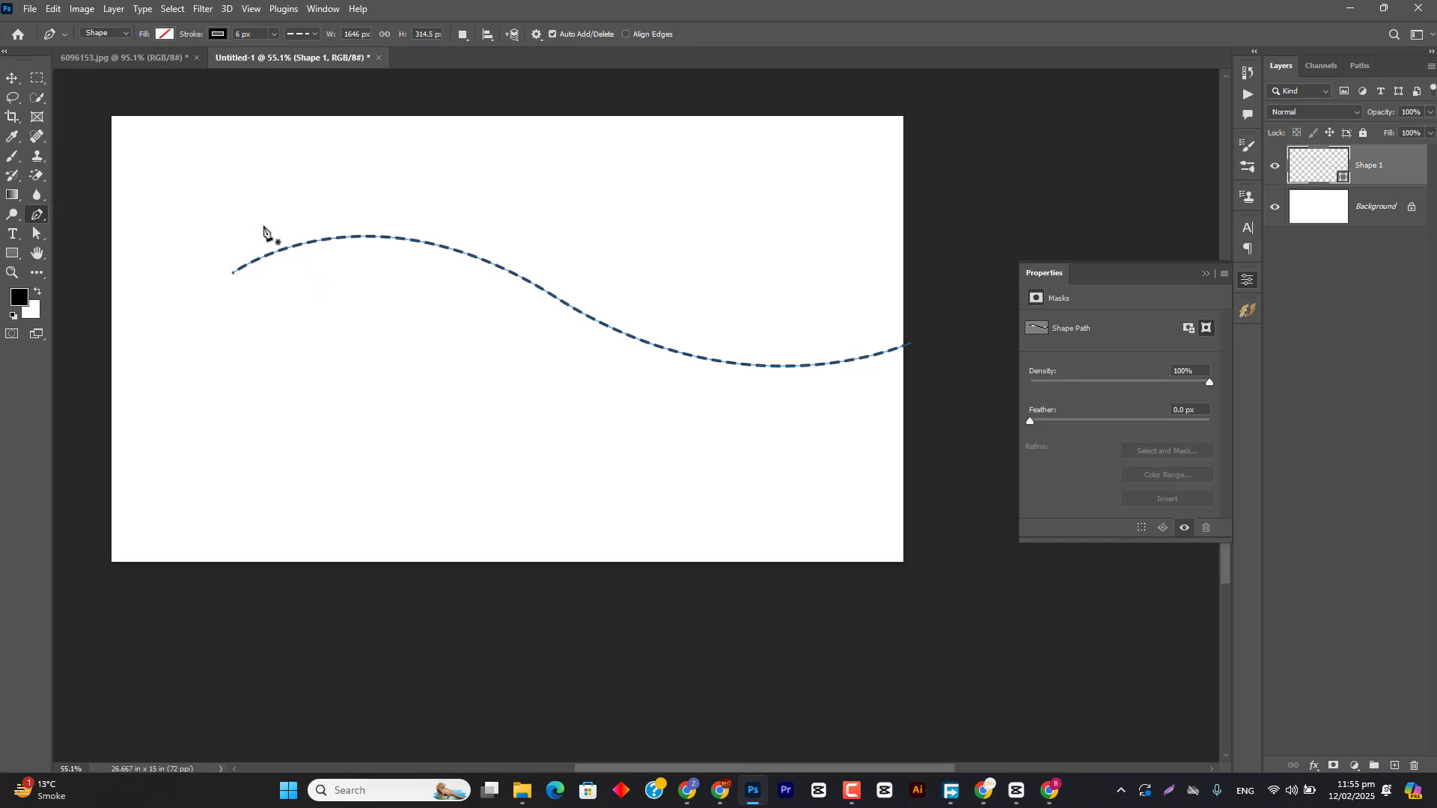
{"action": "left_click", "coordinate": [278, 307]}
{"action": "left_click", "coordinate": [377, 332]}
{"action": "left_click", "coordinate": [267, 424]}
{"action": "left_click", "coordinate": [217, 371]}
{"action": "left_click", "coordinate": [279, 307]}
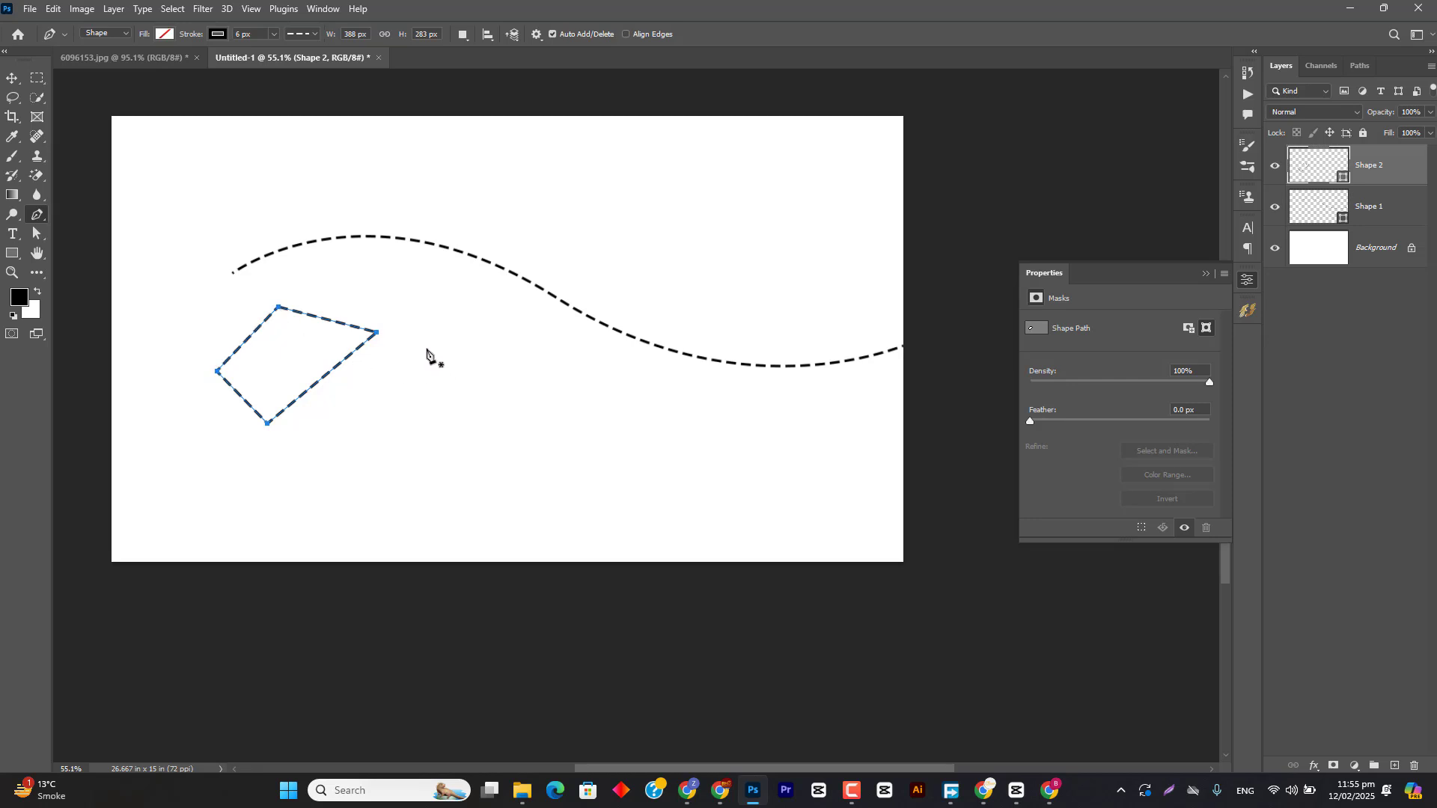
{"action": "key", "text": "Delete"}
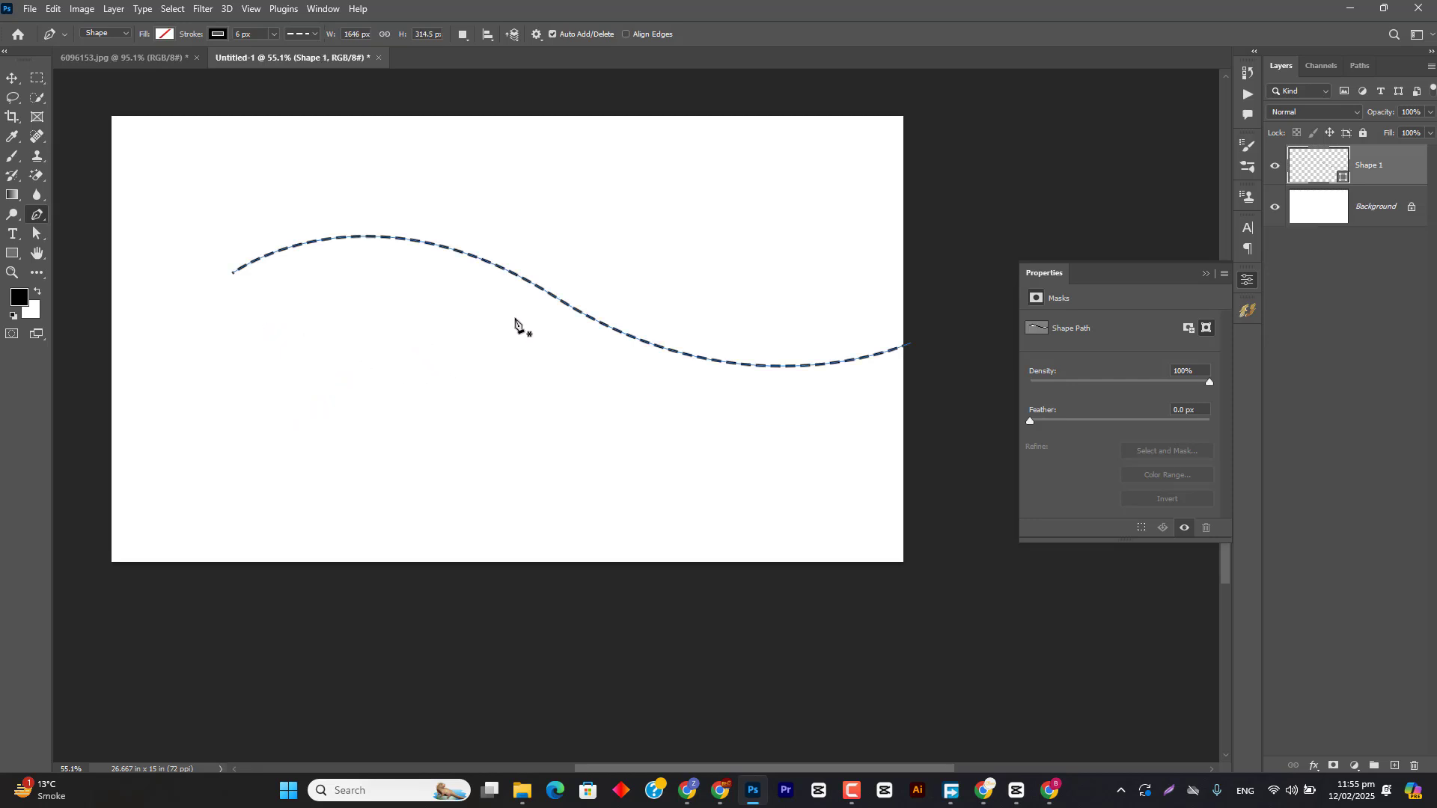
{"action": "key", "text": "Delete"}
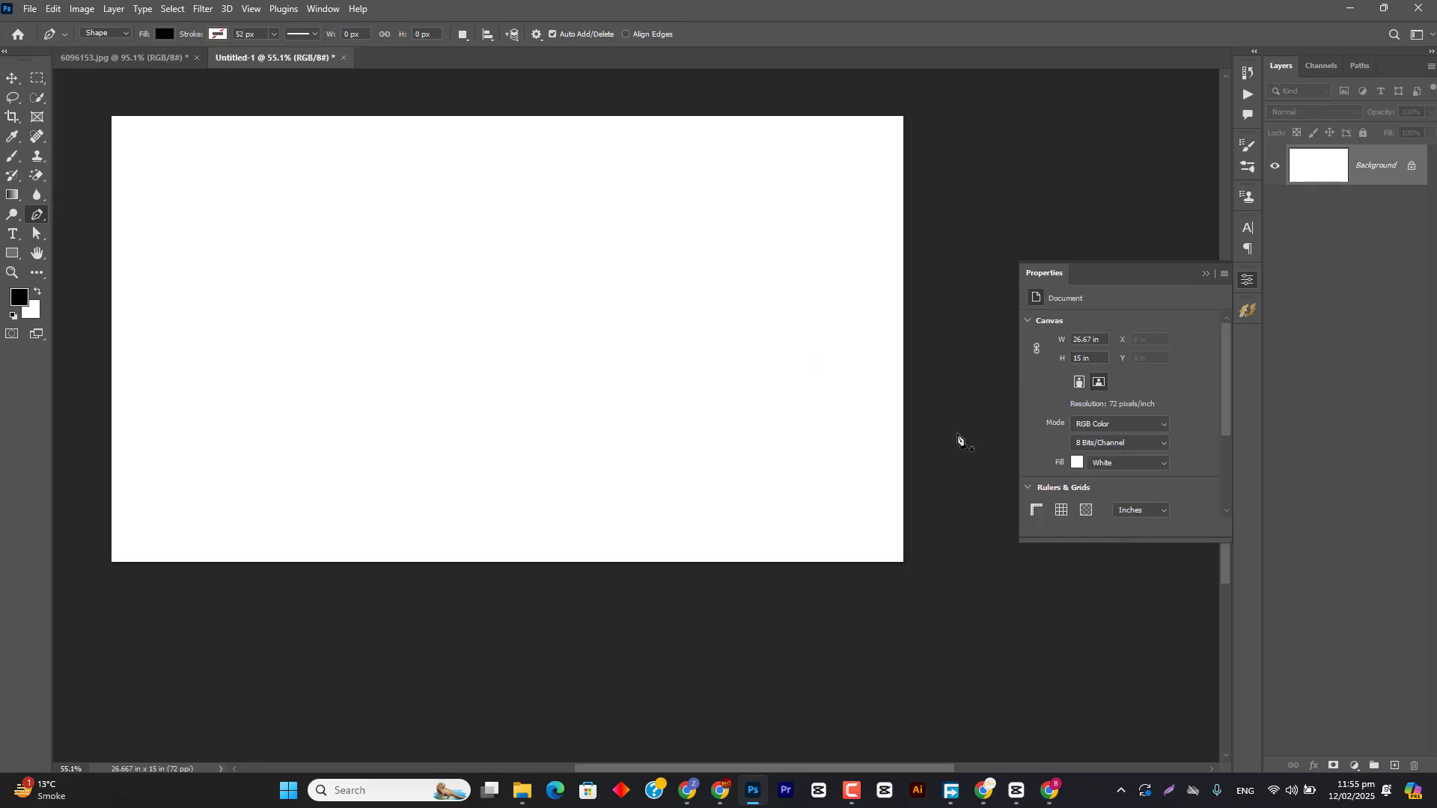
Step: Locate the downloaded workout-class-poster-template archive from the browser's downloads and extract it into a folder of the same name
{"action": "left_click", "coordinate": [753, 801]}
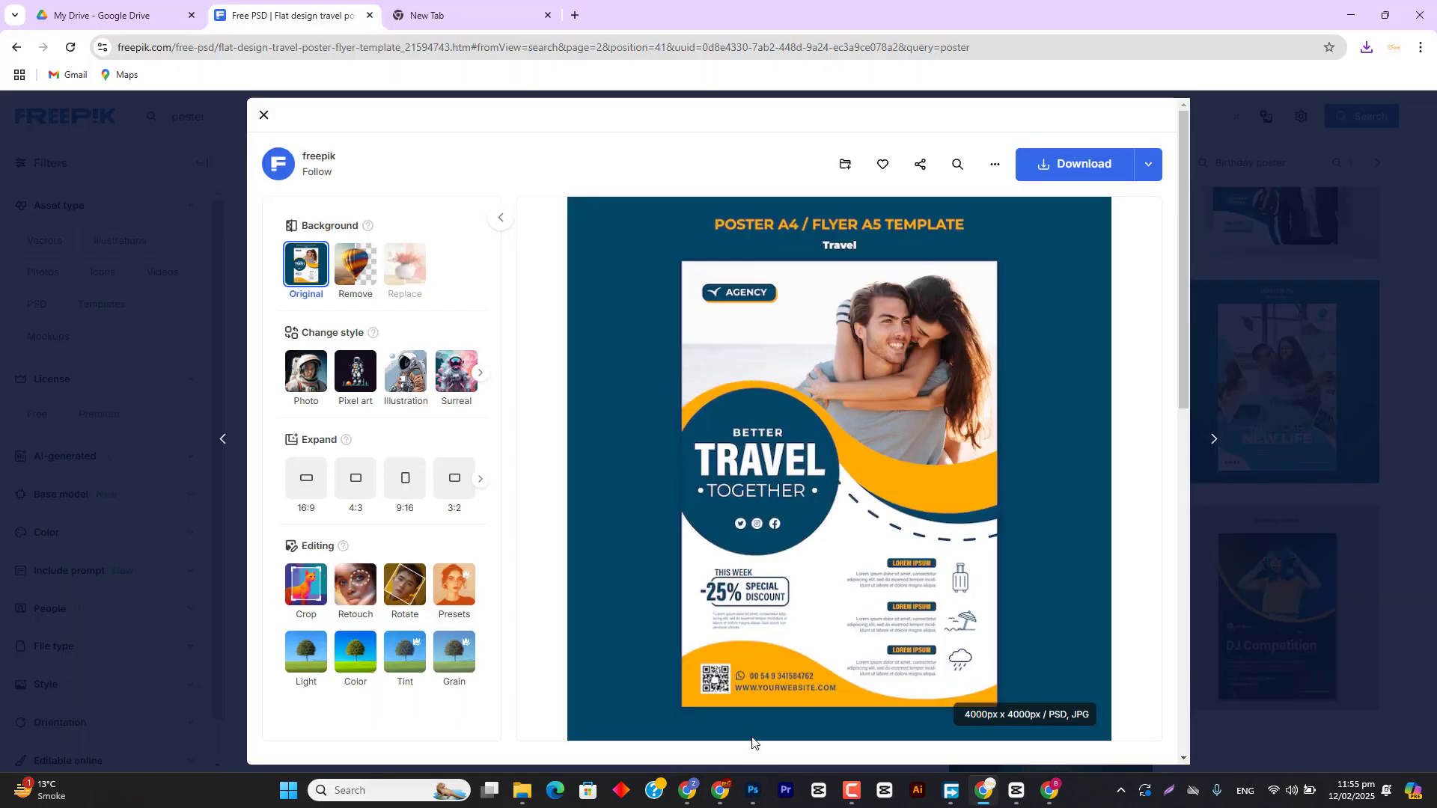
{"action": "left_click", "coordinate": [1367, 47]}
{"action": "left_click", "coordinate": [1323, 109]}
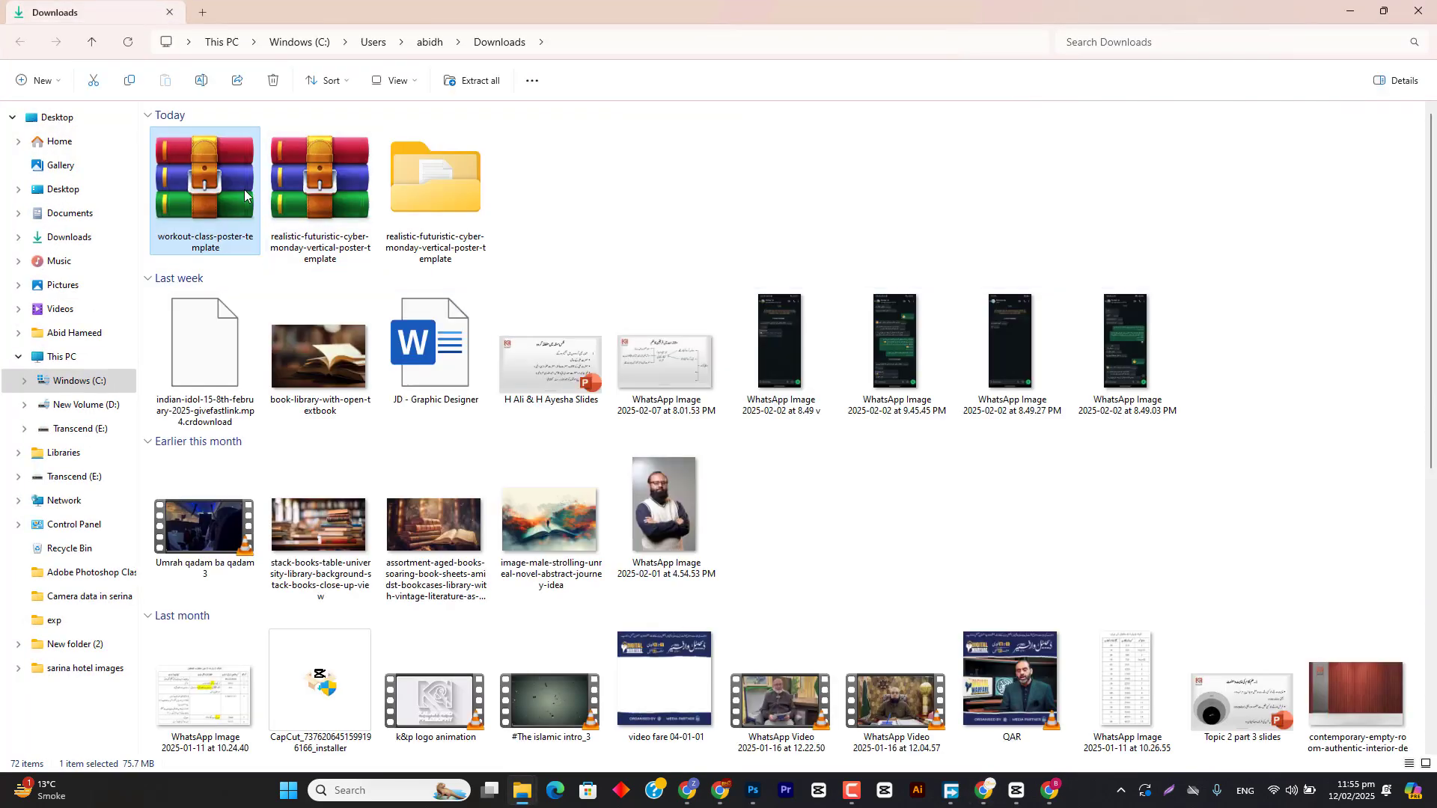
{"action": "right_click", "coordinate": [217, 168]}
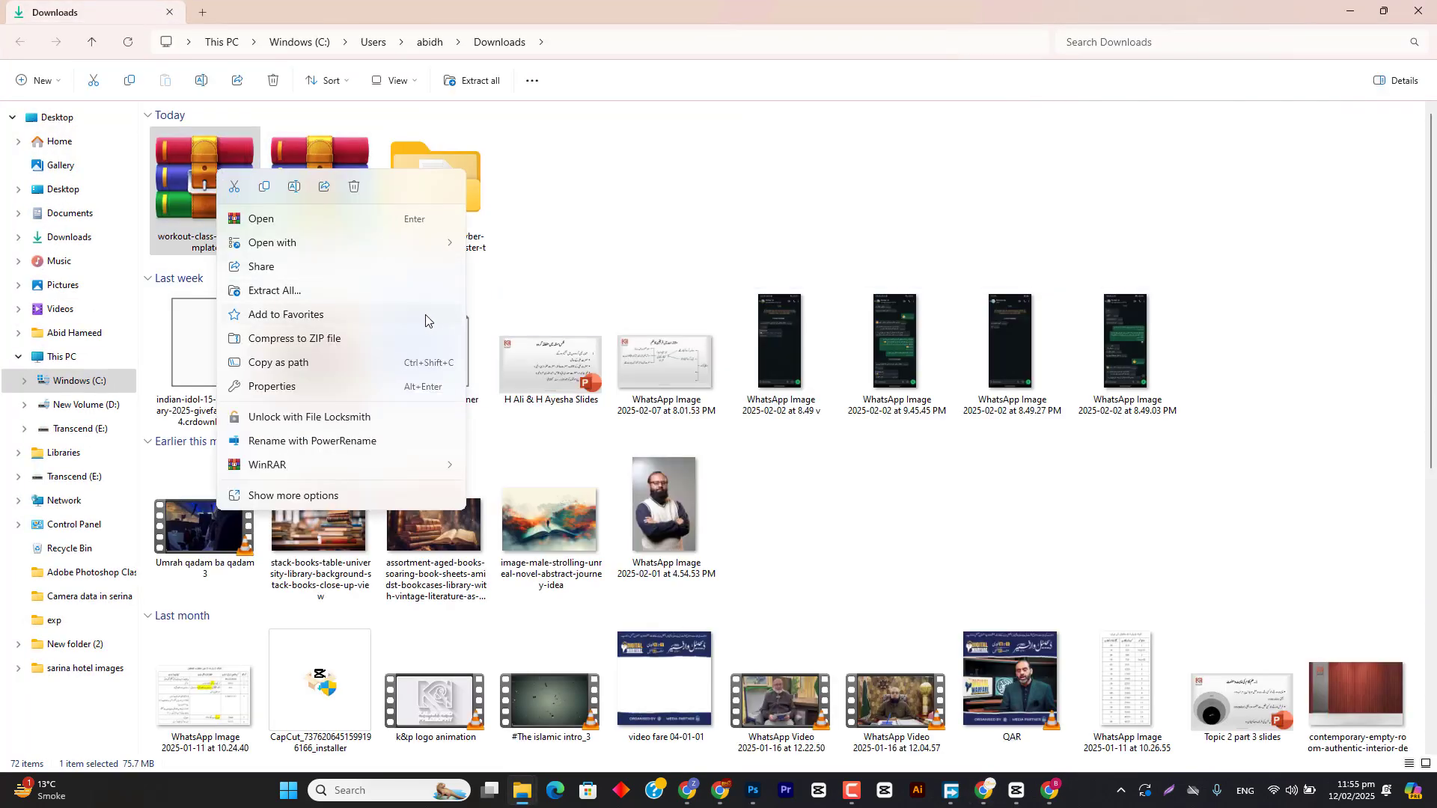
{"action": "mouse_move", "coordinate": [330, 468]}
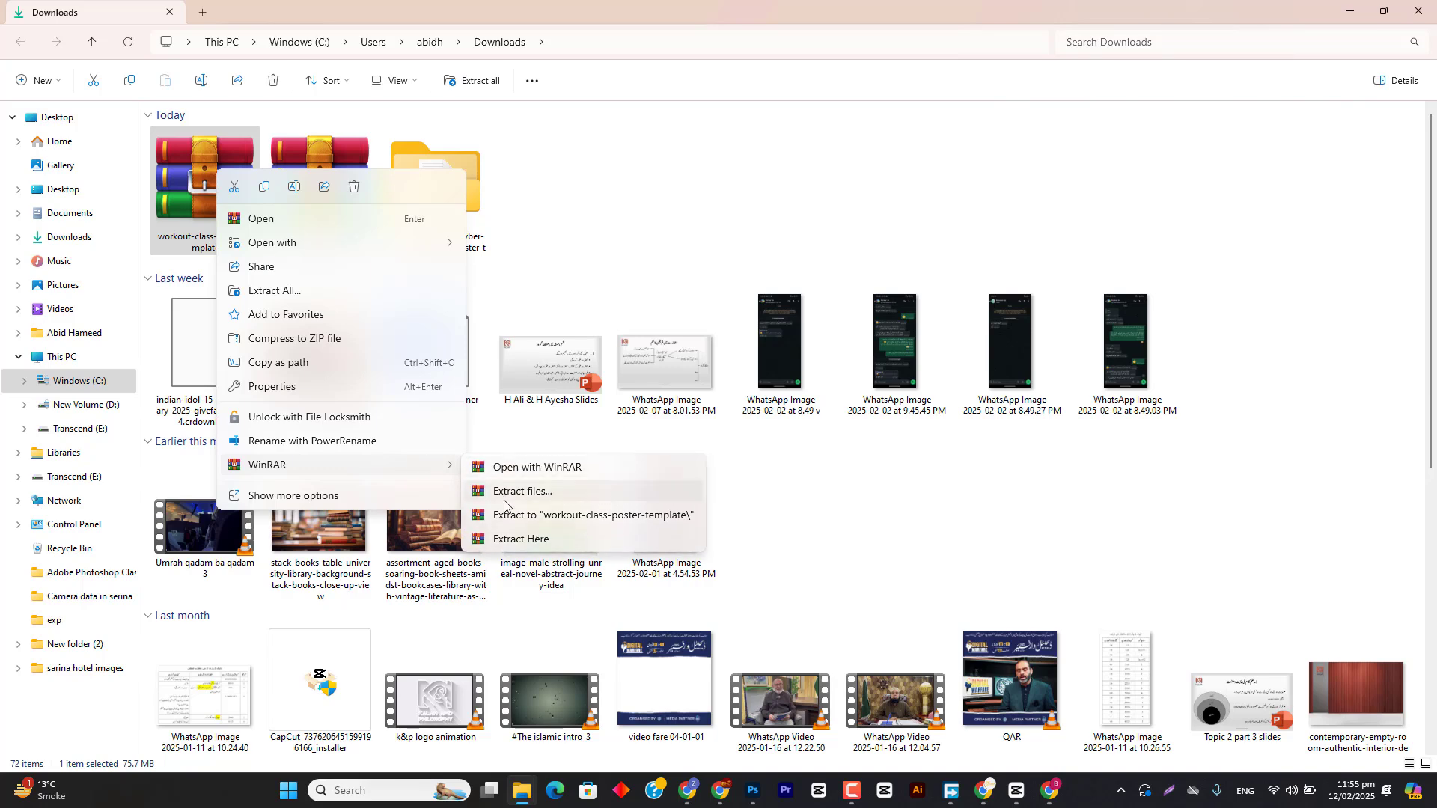
{"action": "left_click", "coordinate": [520, 522]}
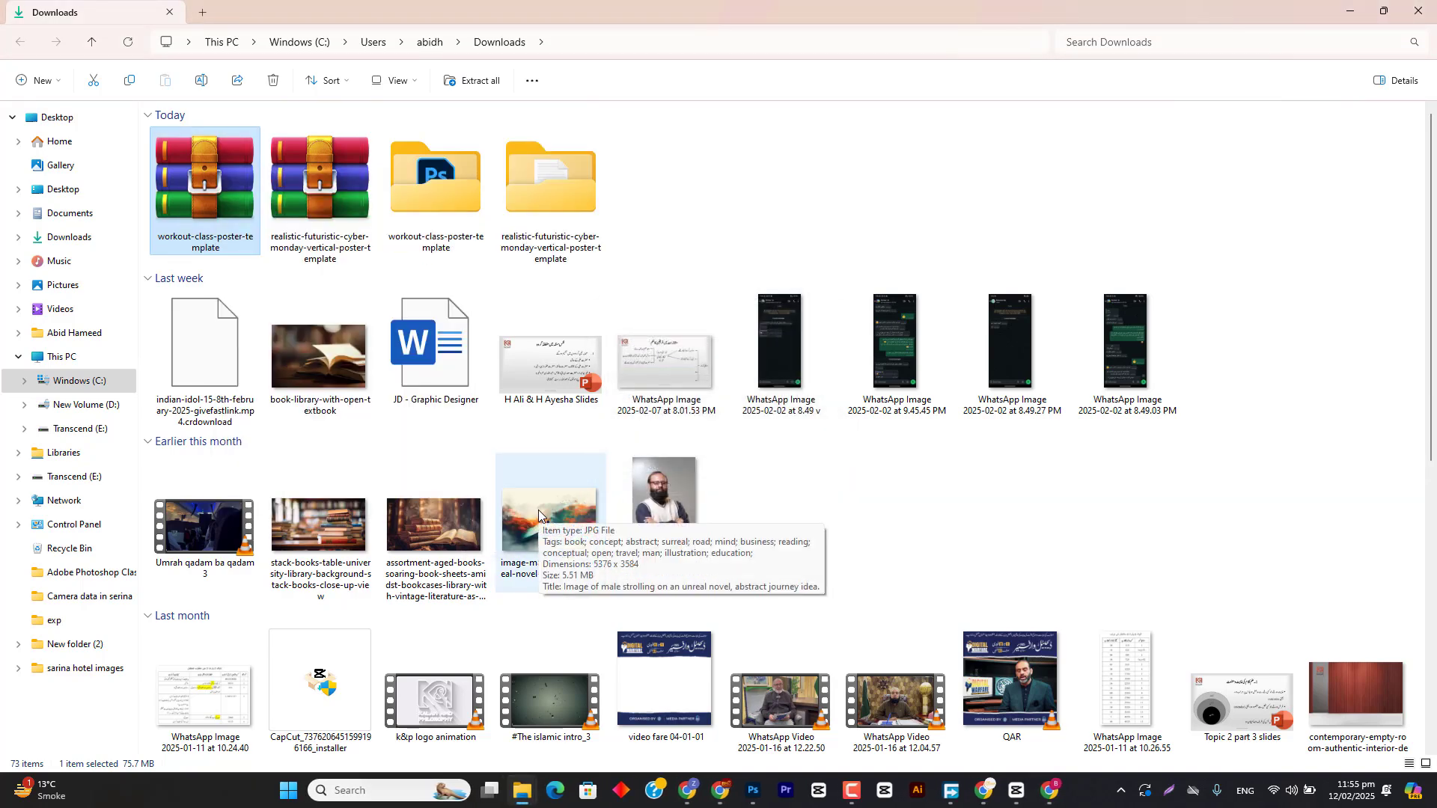
Step: Permanently delete the workout-class-poster-template archive and open 5899914.psd from the extracted folder in Photoshop
{"action": "key", "text": "shift+Delete"}
{"action": "key", "text": "Return"}
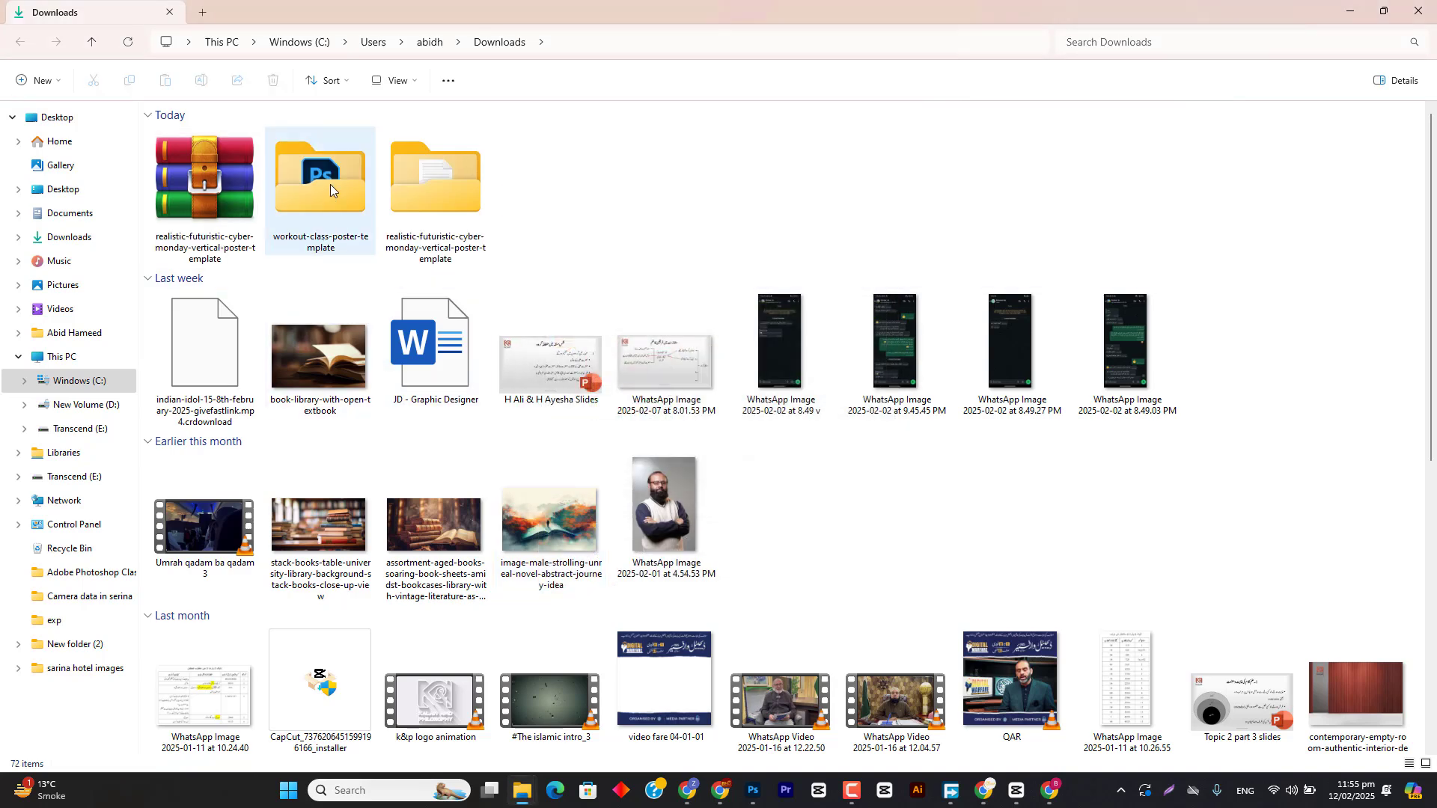
{"action": "double_click", "coordinate": [330, 184]}
{"action": "double_click", "coordinate": [201, 156]}
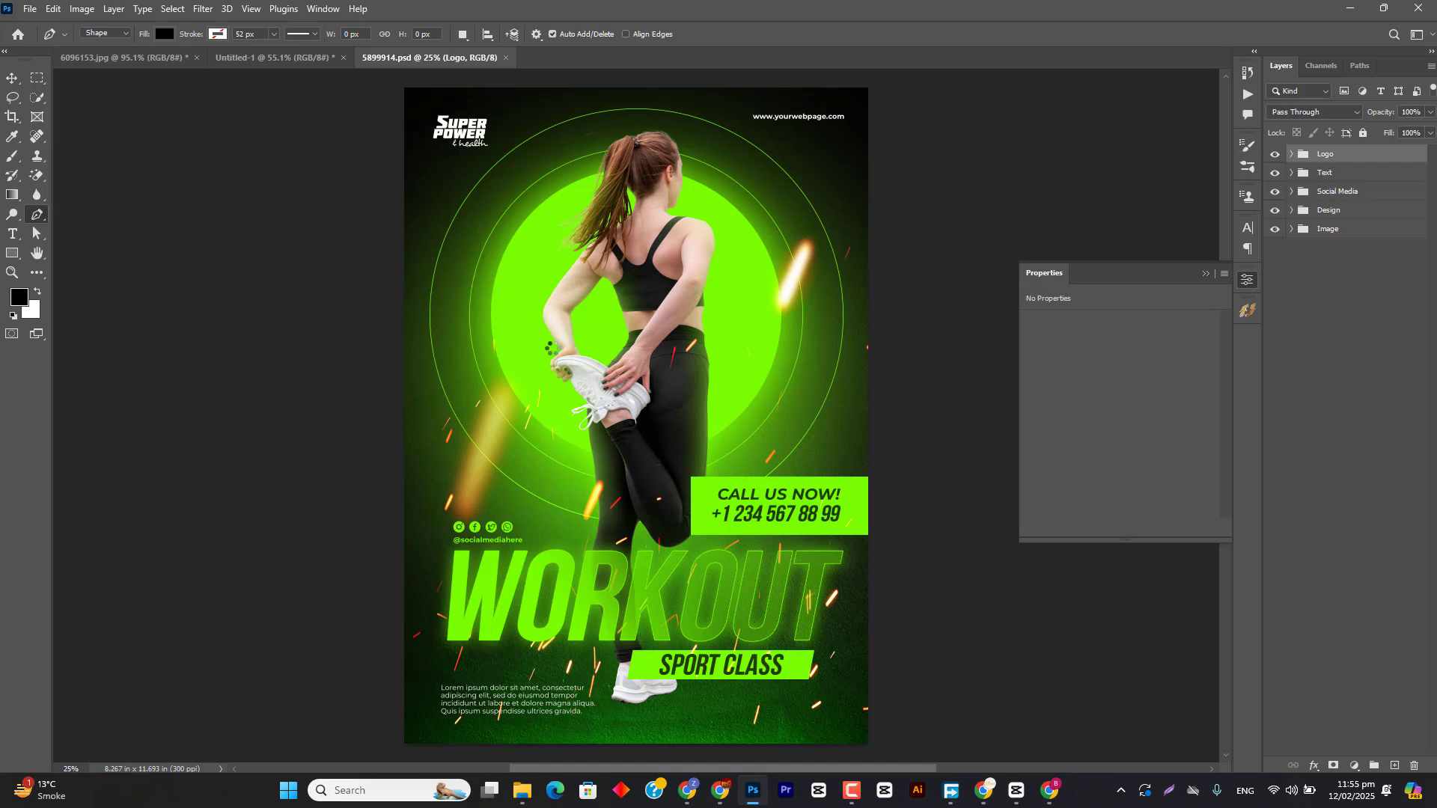
Step: Hide the Logo, Text and Social Media groups of the Workout poster
{"action": "left_click", "coordinate": [1274, 154]}
{"action": "left_click", "coordinate": [1276, 173]}
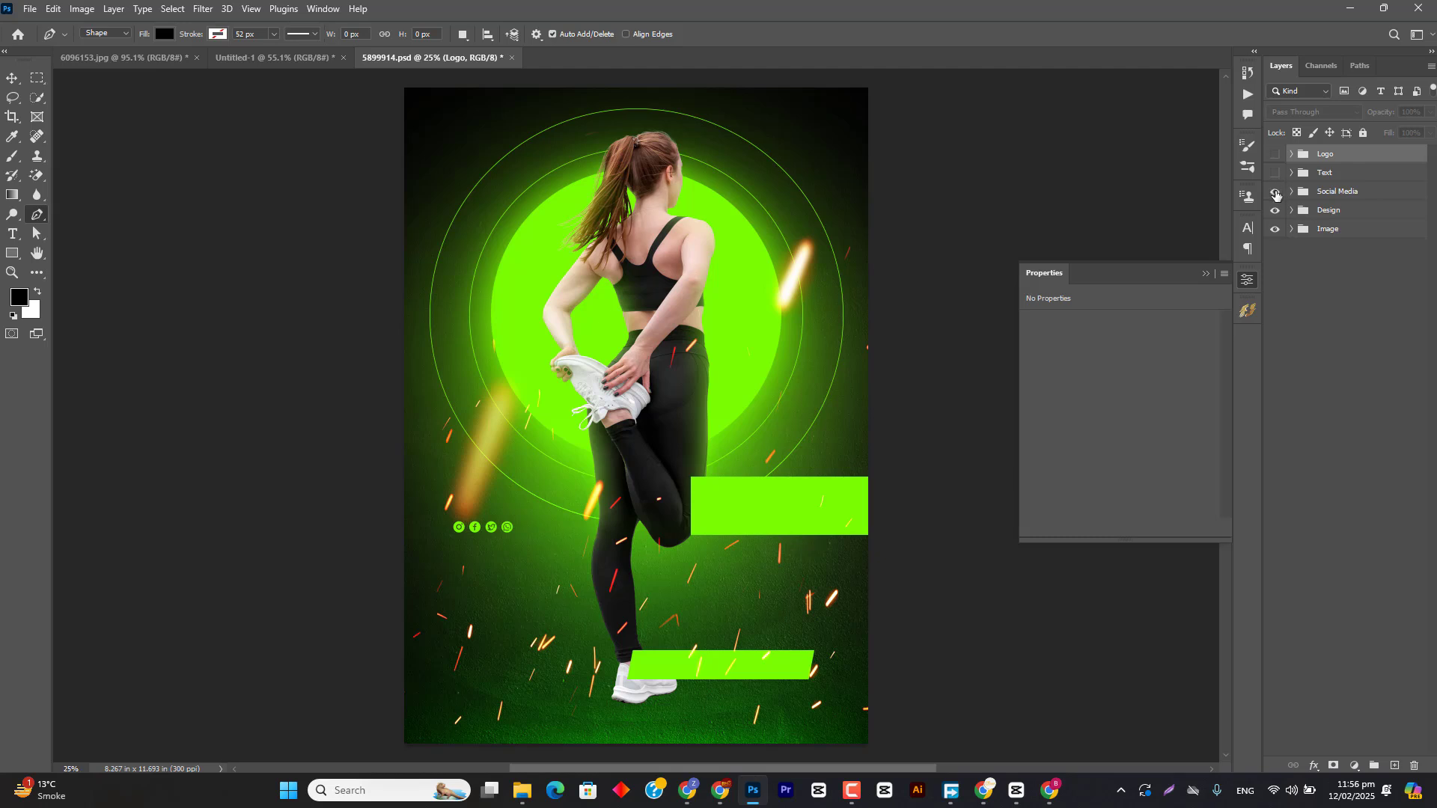
{"action": "left_click", "coordinate": [1275, 192]}
Step: Select the full-canvas Sparks layer in the Design group with the Move tool and hide the Runner layer
{"action": "key", "text": "v"}
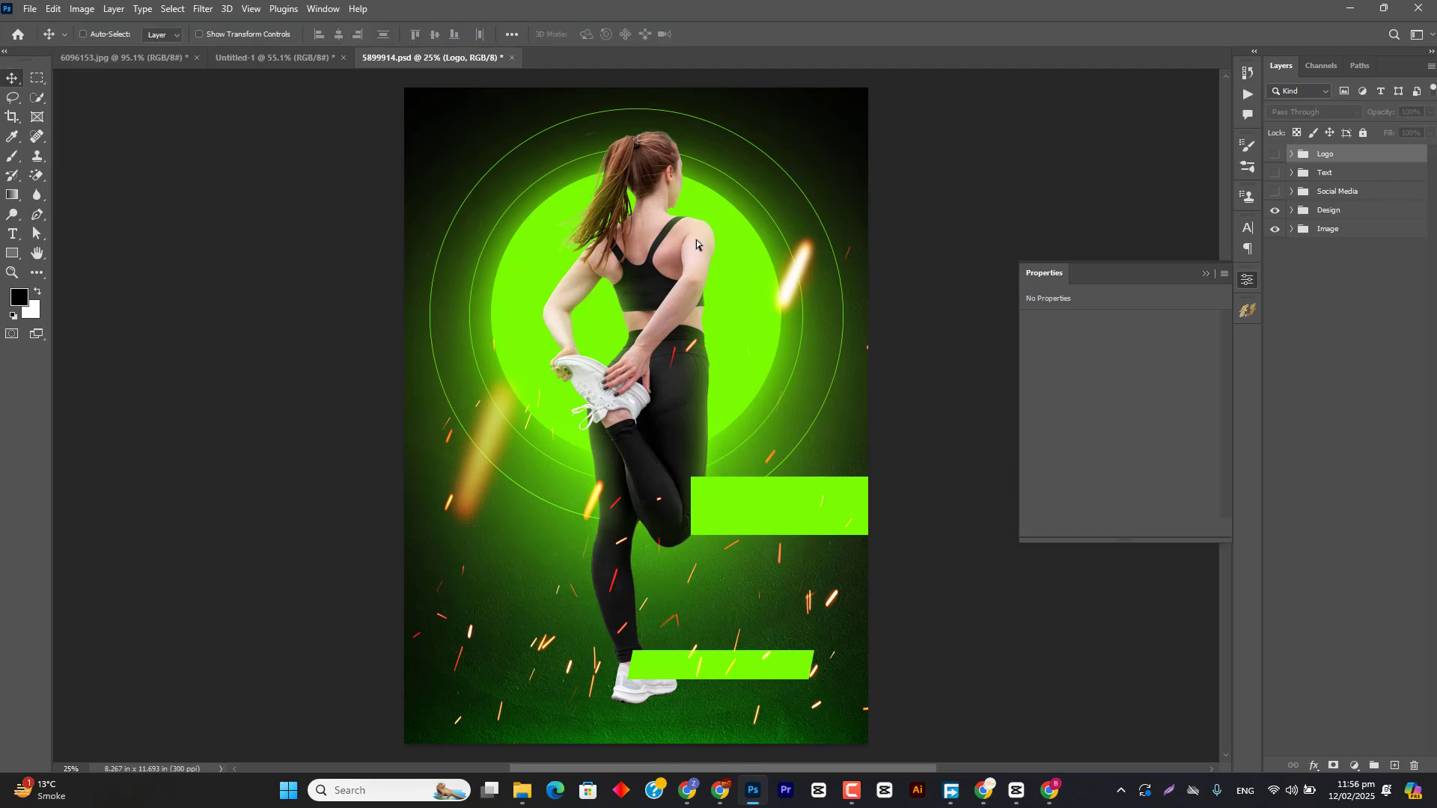
{"action": "left_click", "coordinate": [696, 243], "text": "ctrl"}
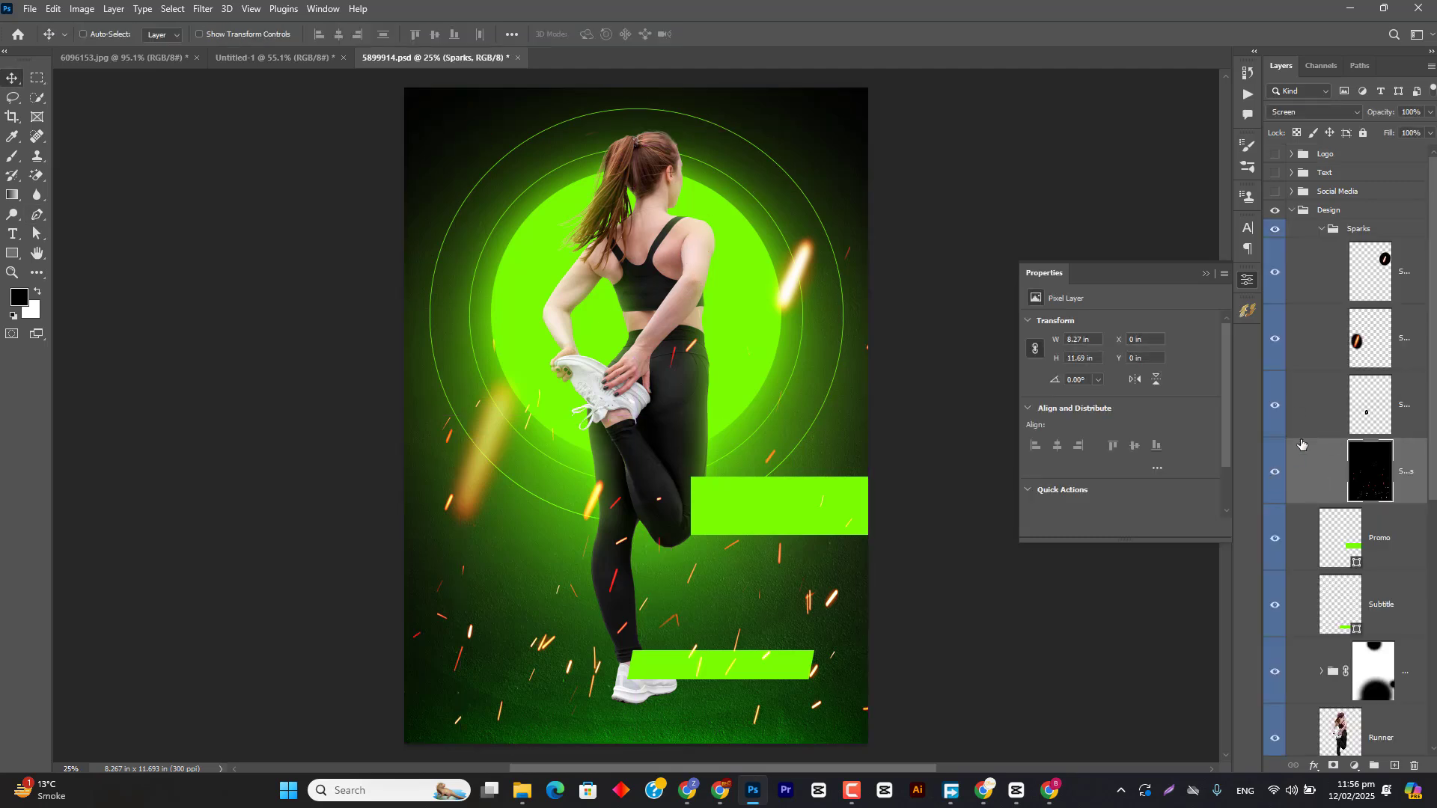
{"action": "scroll", "coordinate": [1310, 570], "scroll_direction": "down", "scroll_amount": 1}
{"action": "left_click", "coordinate": [1275, 682]}
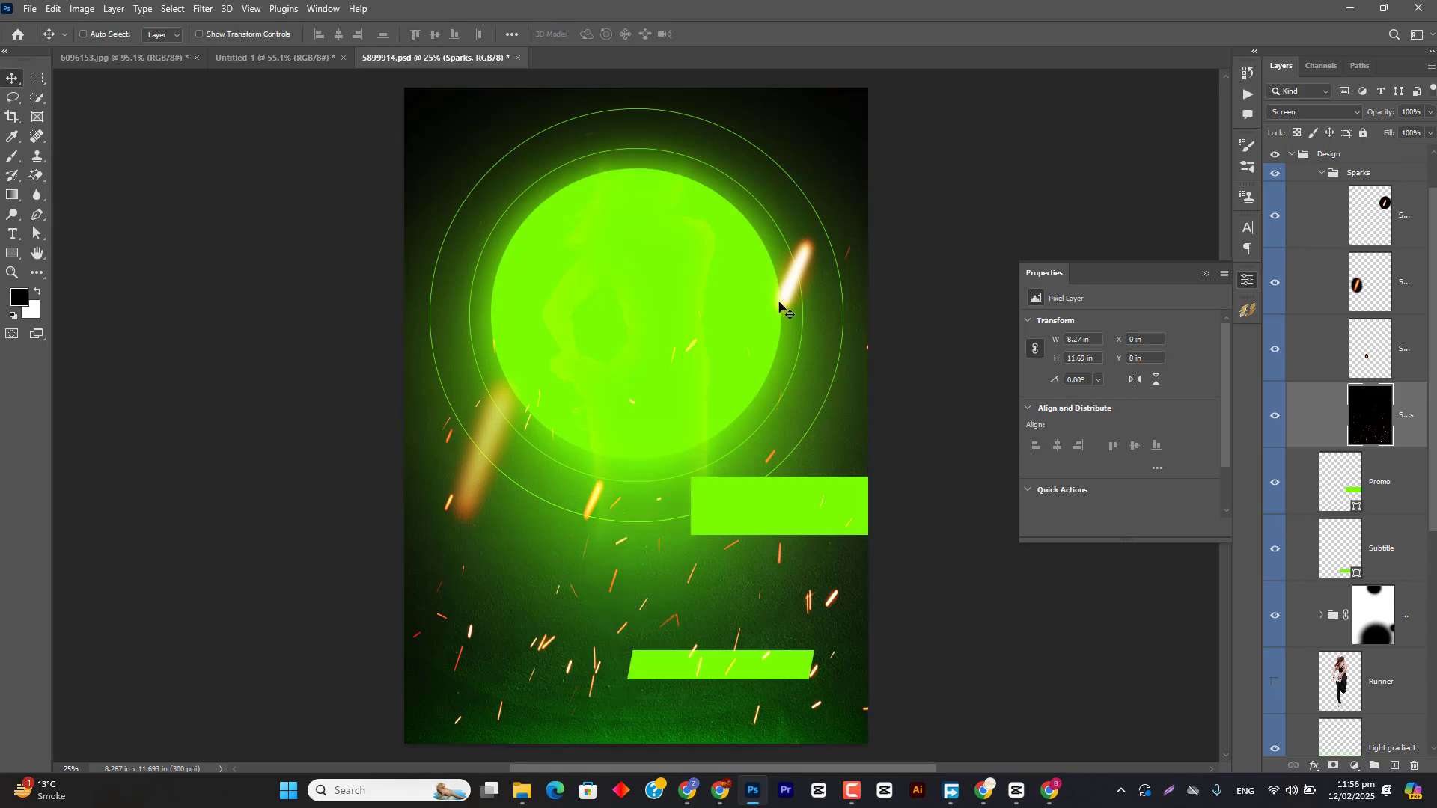
Step: Examine the sparks over the green circle up close and set the selected Sparks layer's blend mode to Normal
{"action": "scroll", "coordinate": [721, 249], "scroll_direction": "left", "scroll_amount": 1}
{"action": "scroll", "coordinate": [771, 254], "scroll_direction": "up", "scroll_amount": 4}
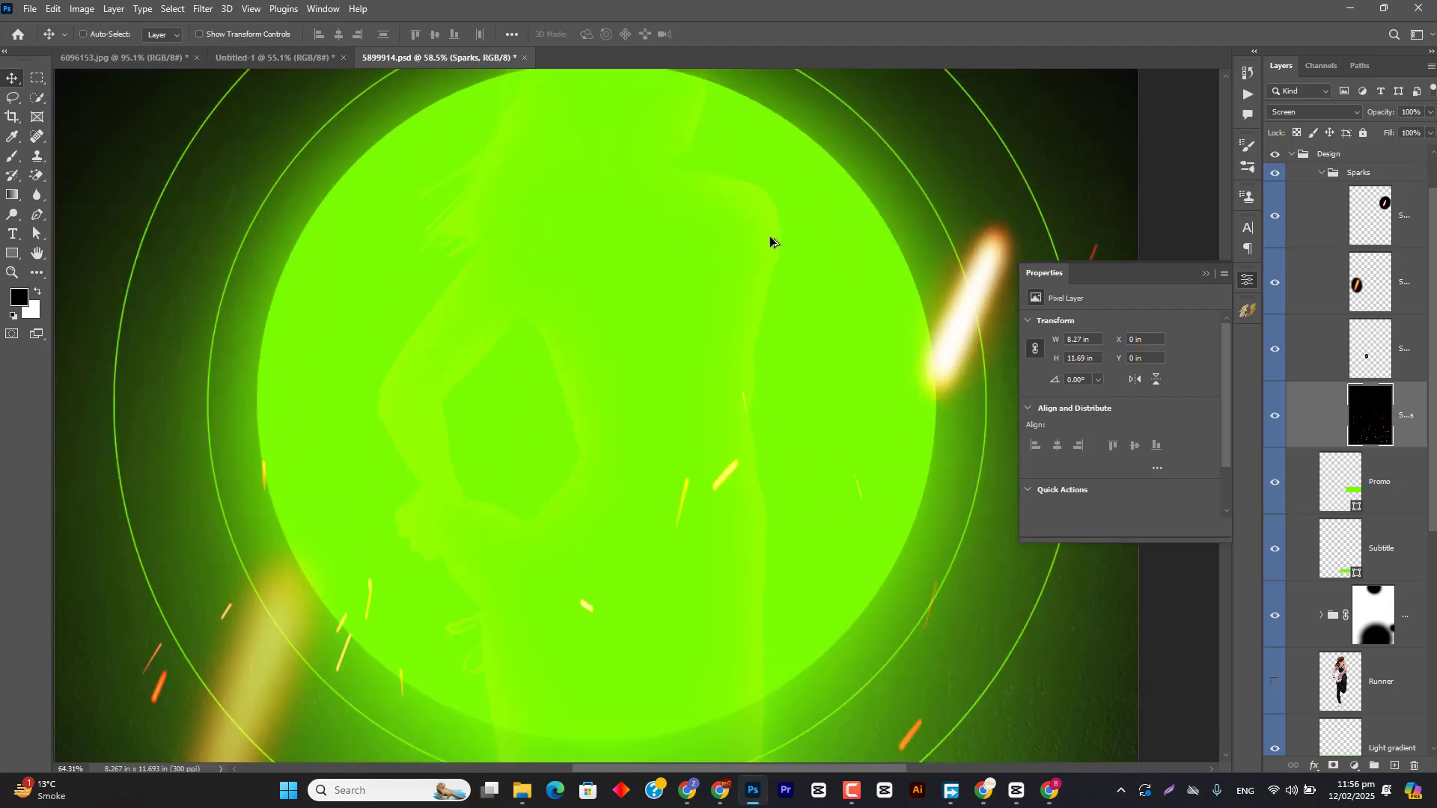
{"action": "scroll", "coordinate": [770, 240], "scroll_direction": "down", "scroll_amount": 3}
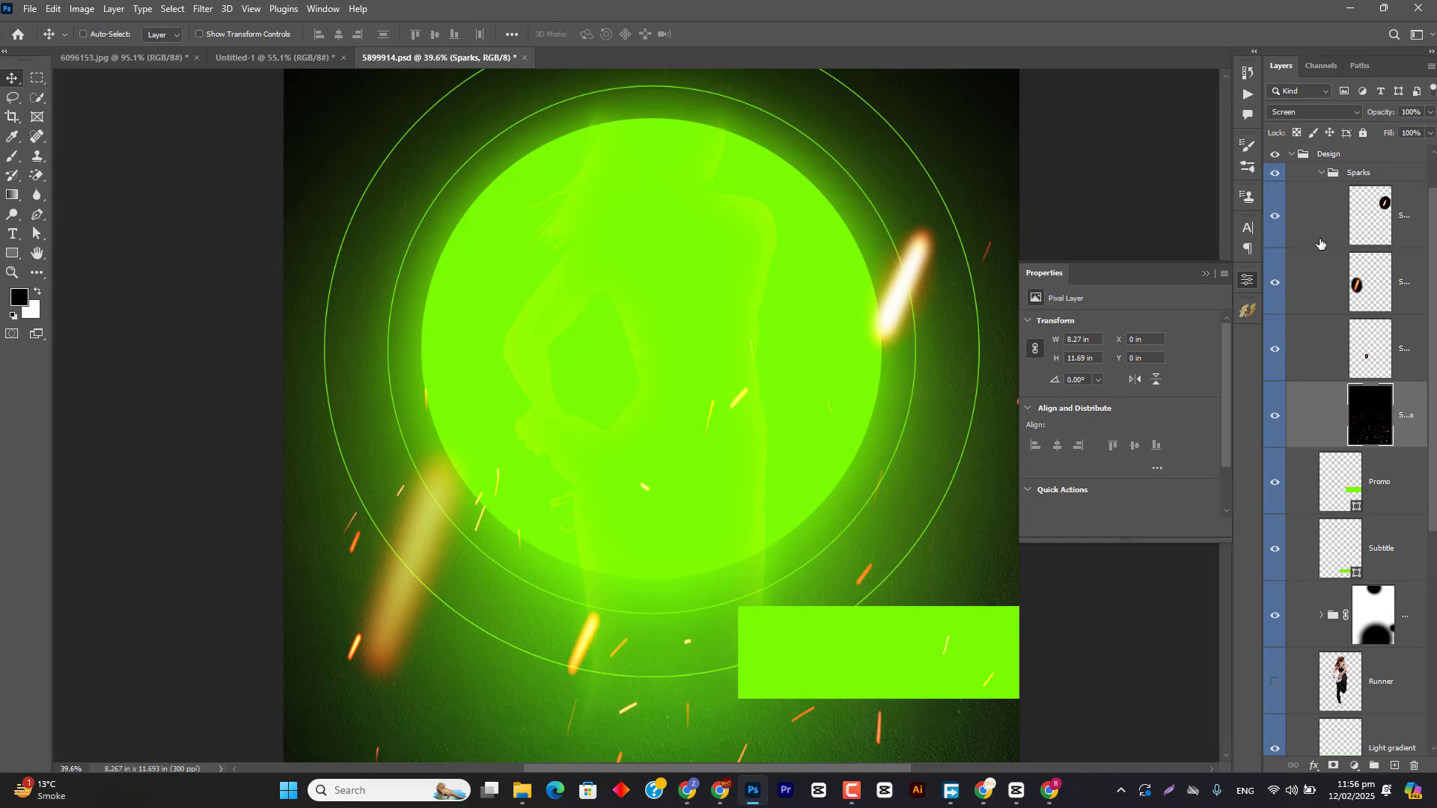
{"action": "left_click", "coordinate": [1306, 112]}
{"action": "left_click", "coordinate": [1306, 124]}
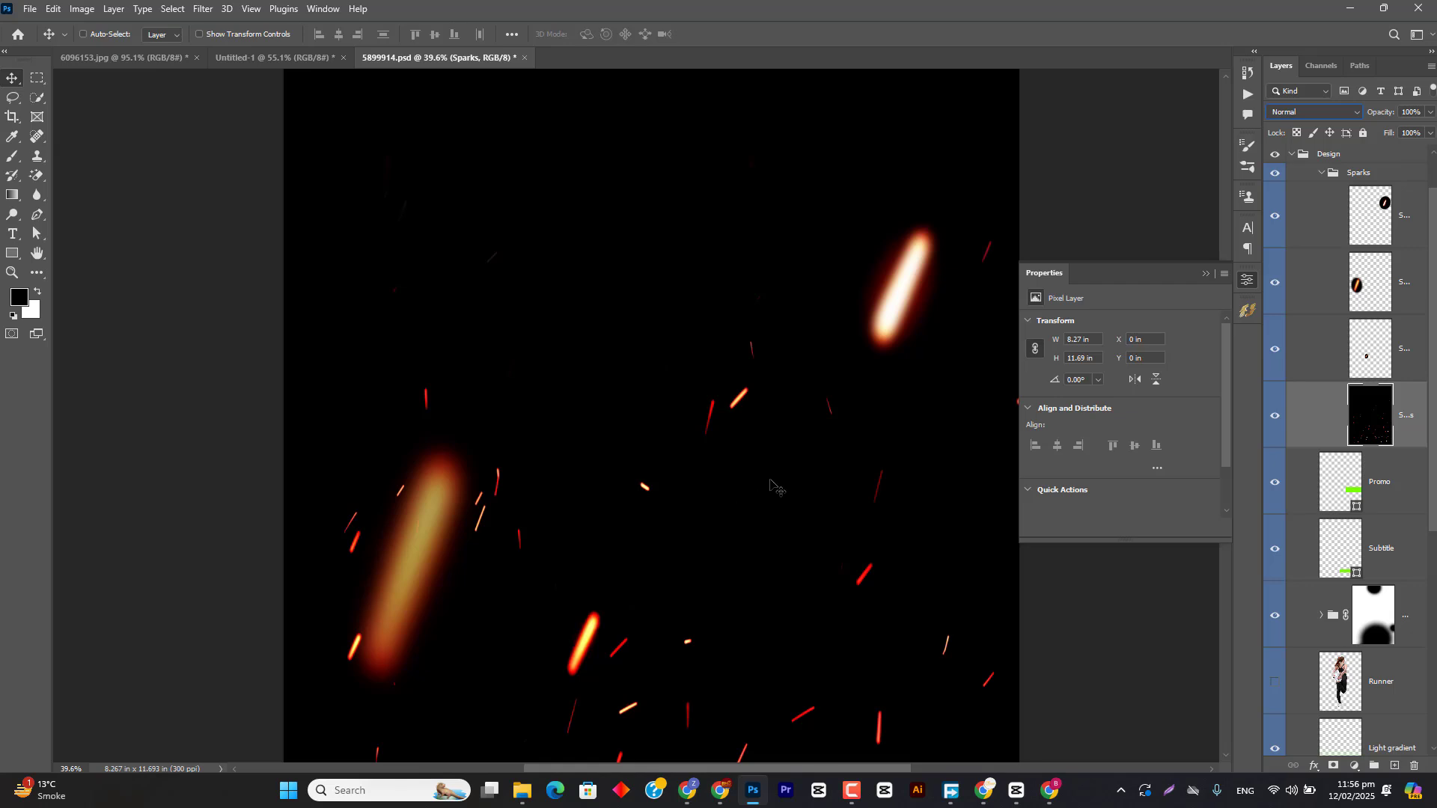
Step: Set the full-canvas Sparks layer's blend mode to Screen and move the layer to about X -0.95 in, Y -0.6 in
{"action": "left_click", "coordinate": [1306, 112]}
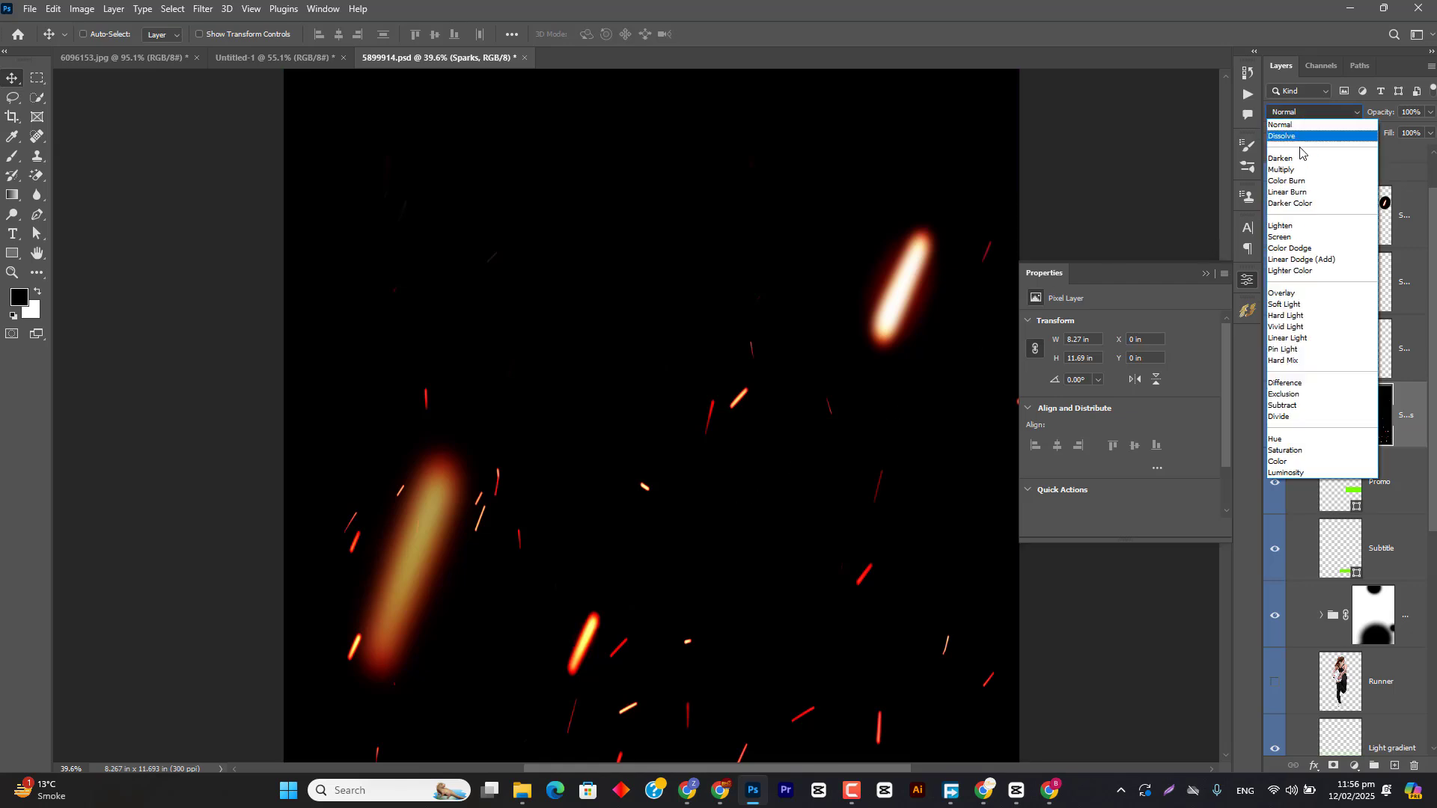
{"action": "left_click", "coordinate": [1306, 229]}
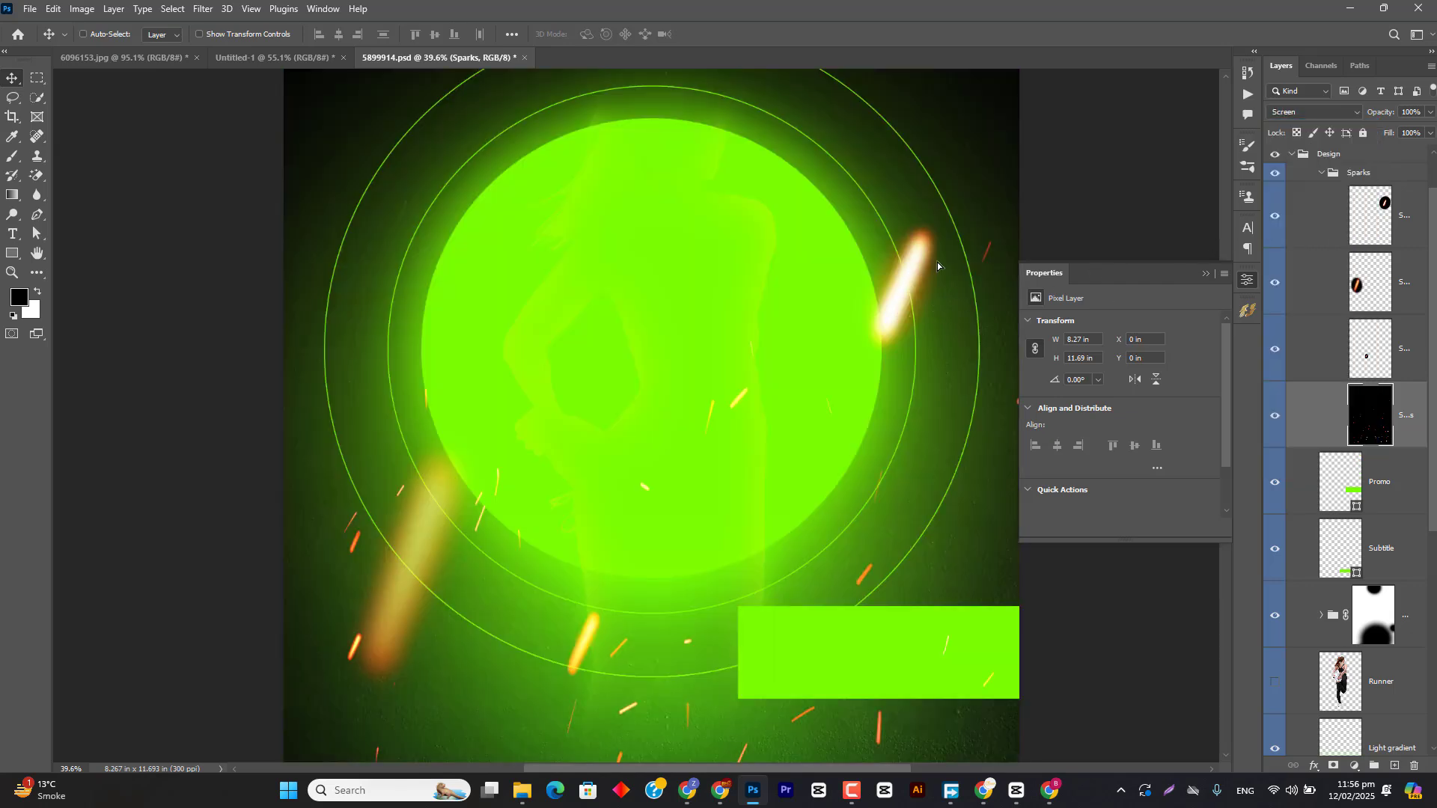
{"action": "left_click_drag", "start_coordinate": [907, 267], "coordinate": [925, 290]}
{"action": "left_click_drag", "start_coordinate": [936, 383], "coordinate": [791, 387]}
{"action": "left_click_drag", "start_coordinate": [842, 536], "coordinate": [903, 319]}
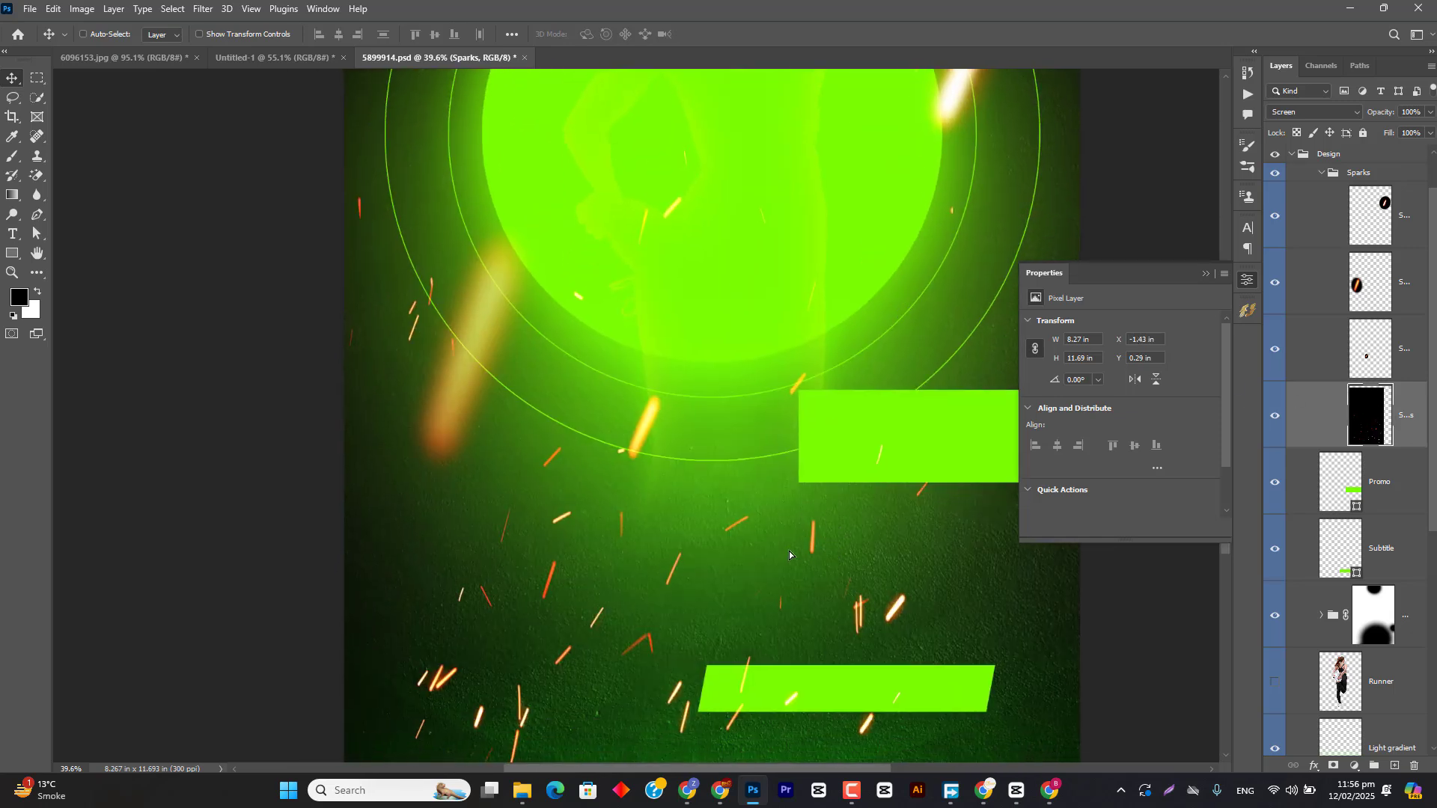
{"action": "left_click_drag", "start_coordinate": [790, 554], "coordinate": [862, 456]}
Step: Hide the full-canvas Sparks layer and move the two large glowing sparks beside the green circle downward
{"action": "left_click", "coordinate": [1276, 417]}
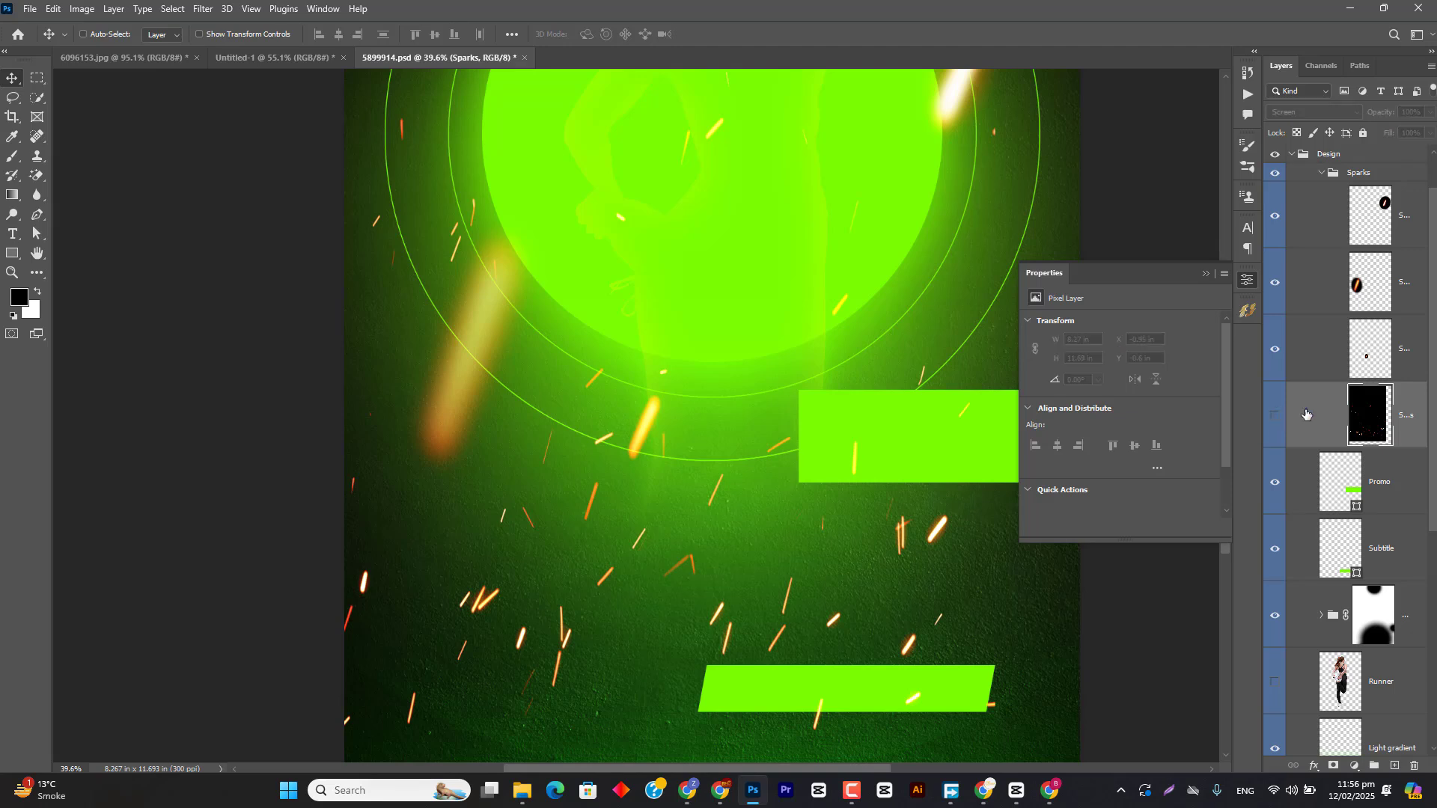
{"action": "left_click", "coordinate": [949, 101], "text": "ctrl"}
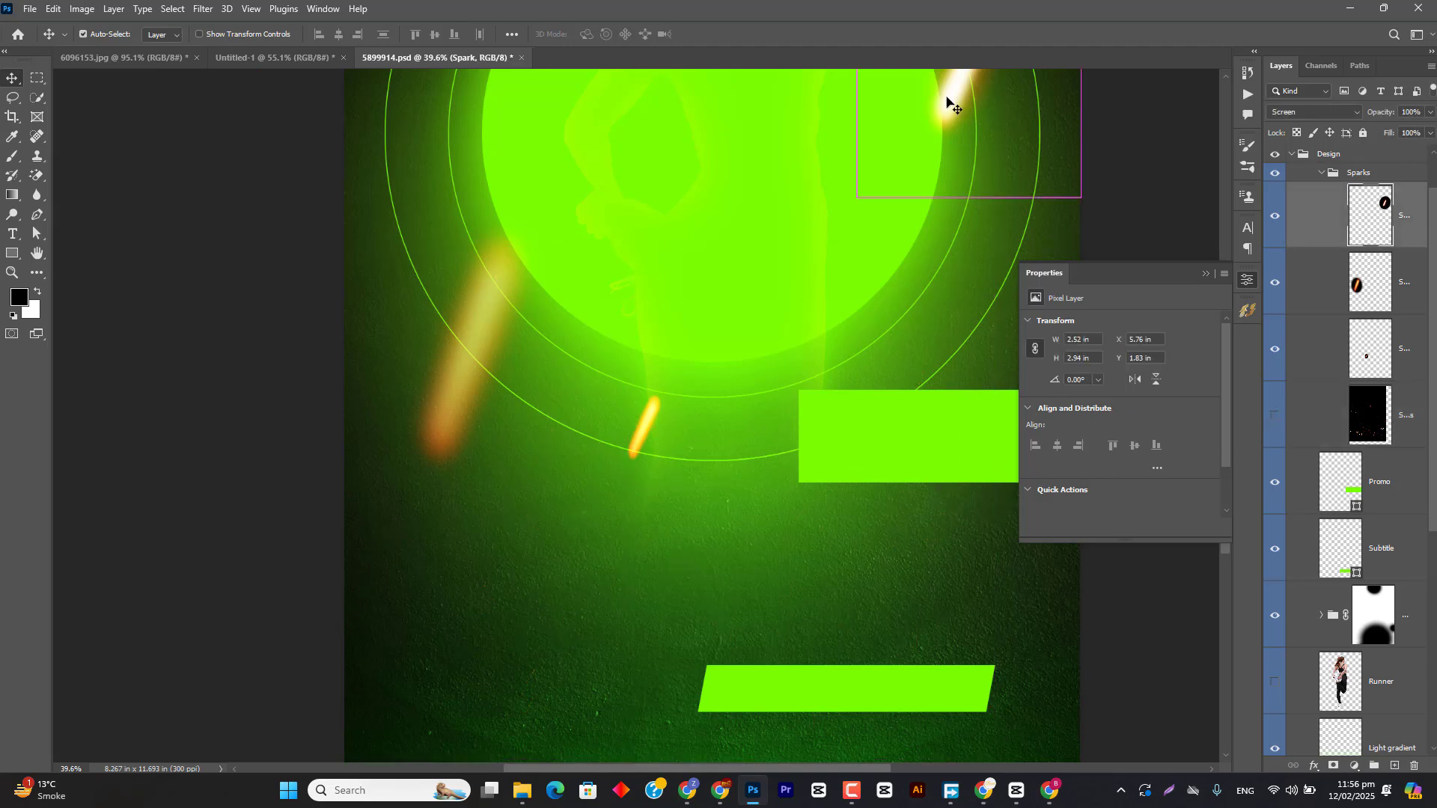
{"action": "left_click_drag", "start_coordinate": [1011, 135], "coordinate": [977, 241]}
{"action": "left_click", "coordinate": [1370, 298]}
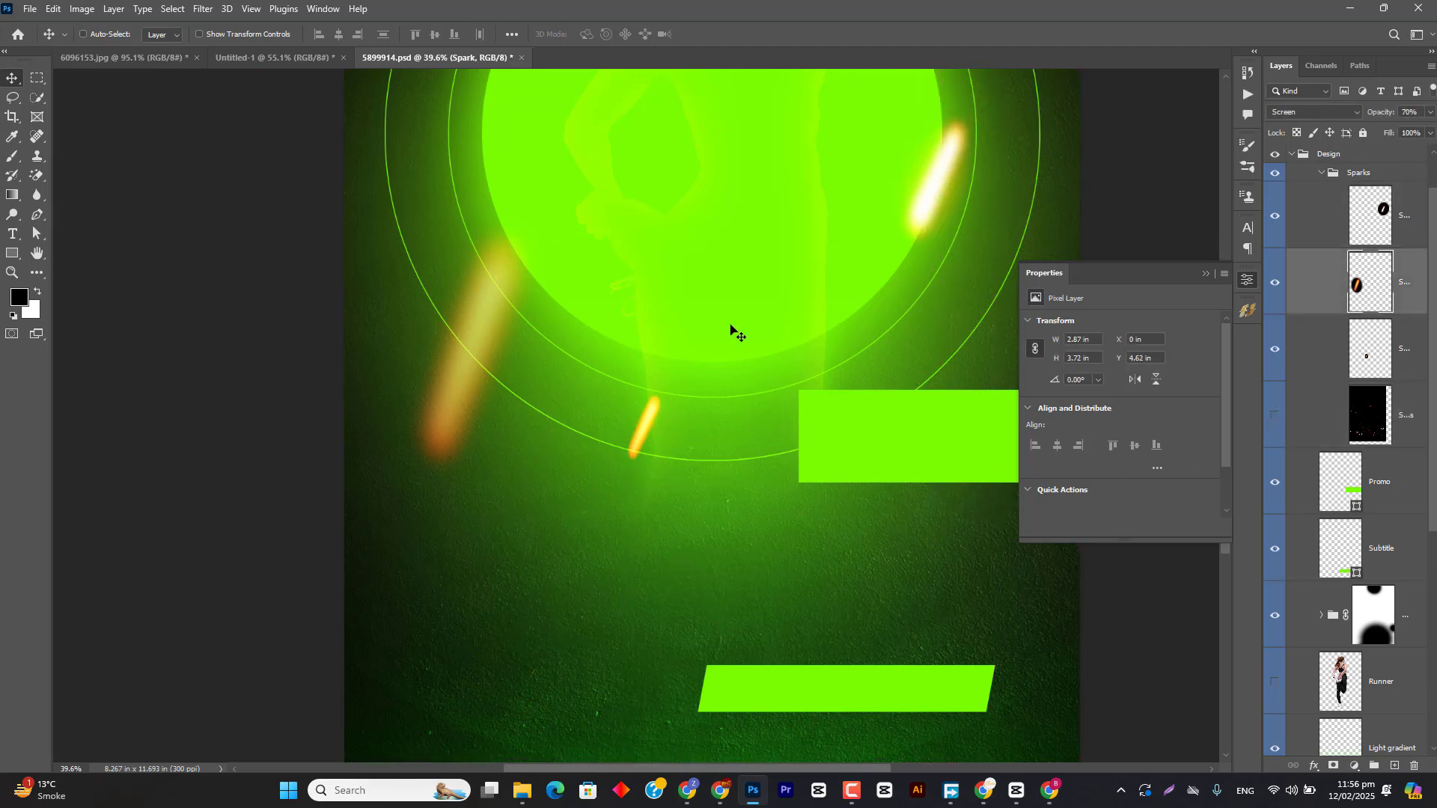
{"action": "left_click_drag", "start_coordinate": [525, 352], "coordinate": [523, 415]}
{"action": "left_click", "coordinate": [1312, 358]}
{"action": "left_click_drag", "start_coordinate": [720, 491], "coordinate": [698, 541]}
{"action": "key", "text": "ctrl+z"}
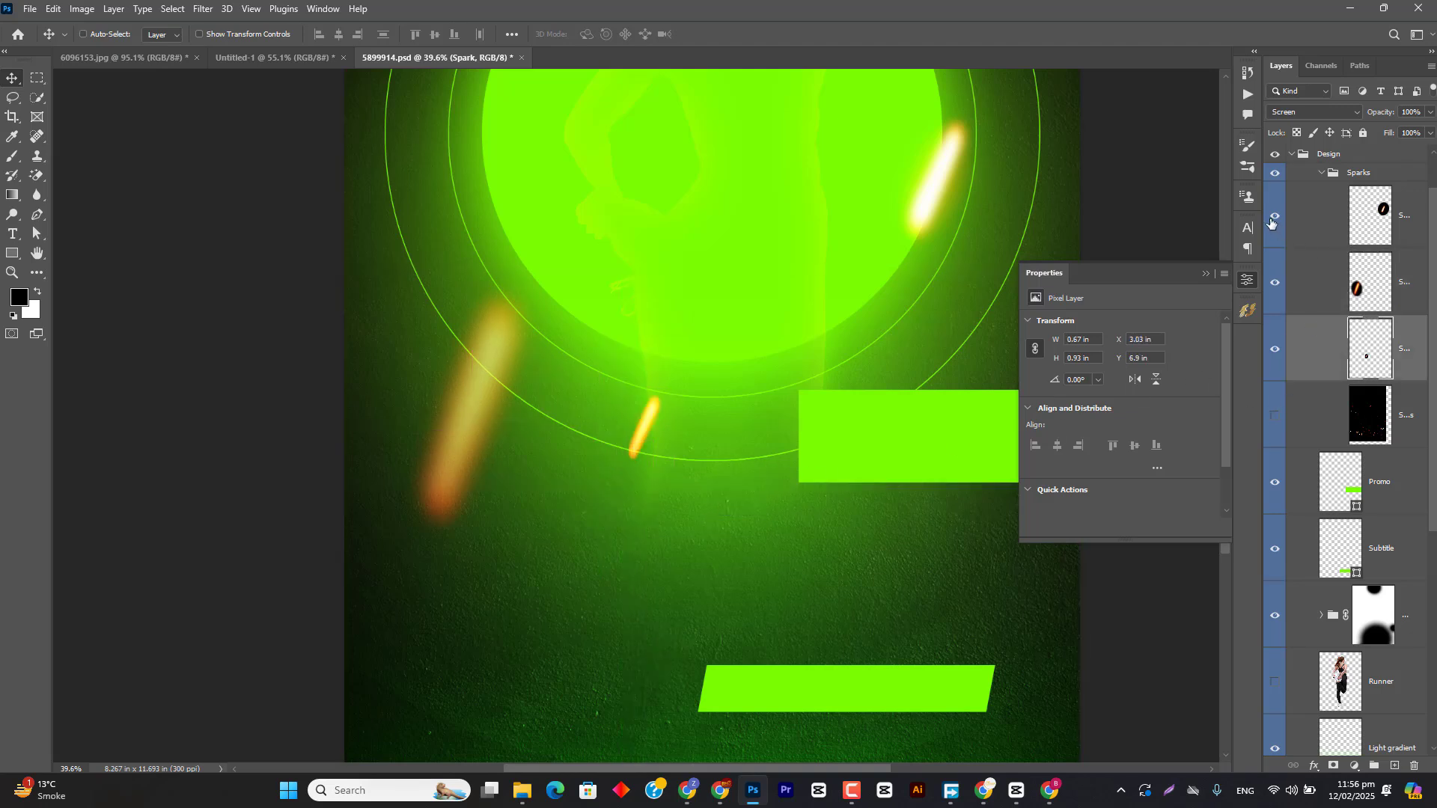
Step: Toggle the individual spark layers off and back on, and collapse and hide the whole Sparks group
{"action": "left_click_drag", "start_coordinate": [1275, 217], "coordinate": [1275, 351]}
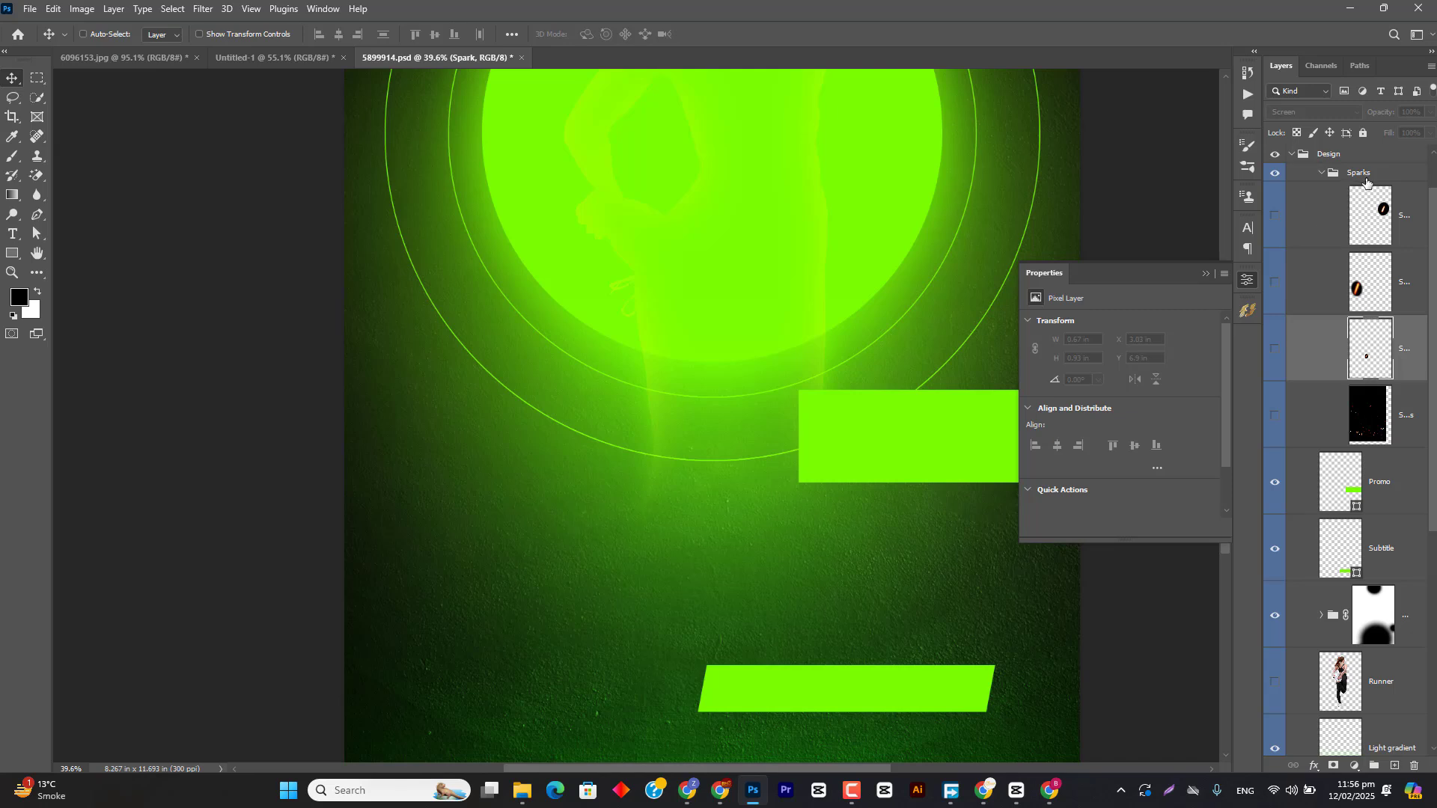
{"action": "left_click_drag", "start_coordinate": [1275, 217], "coordinate": [1275, 417]}
{"action": "left_click", "coordinate": [1322, 173]}
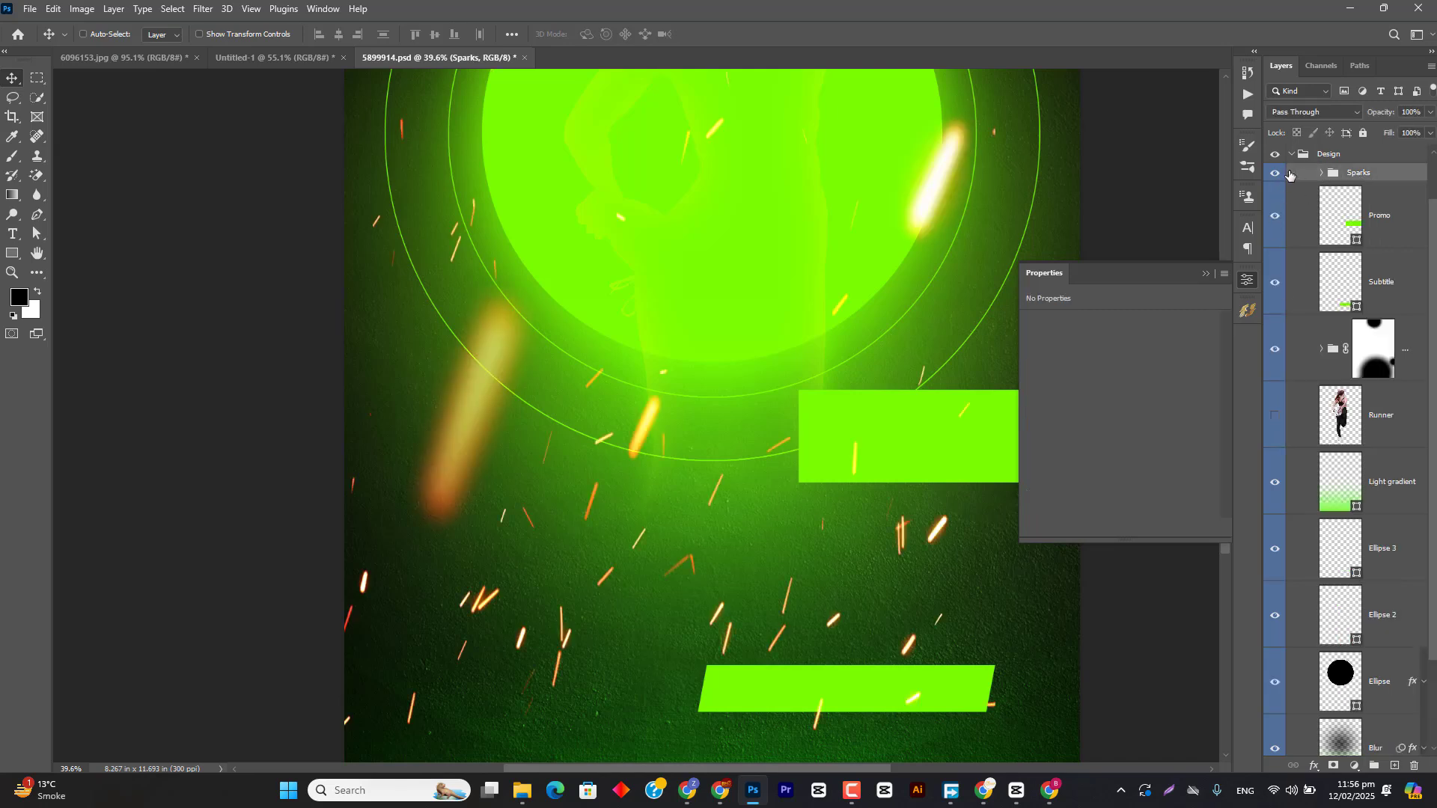
{"action": "left_click", "coordinate": [1274, 172]}
Step: Hide the green Promo and Subtitle shape layers in the Design group
{"action": "left_click", "coordinate": [1346, 236]}
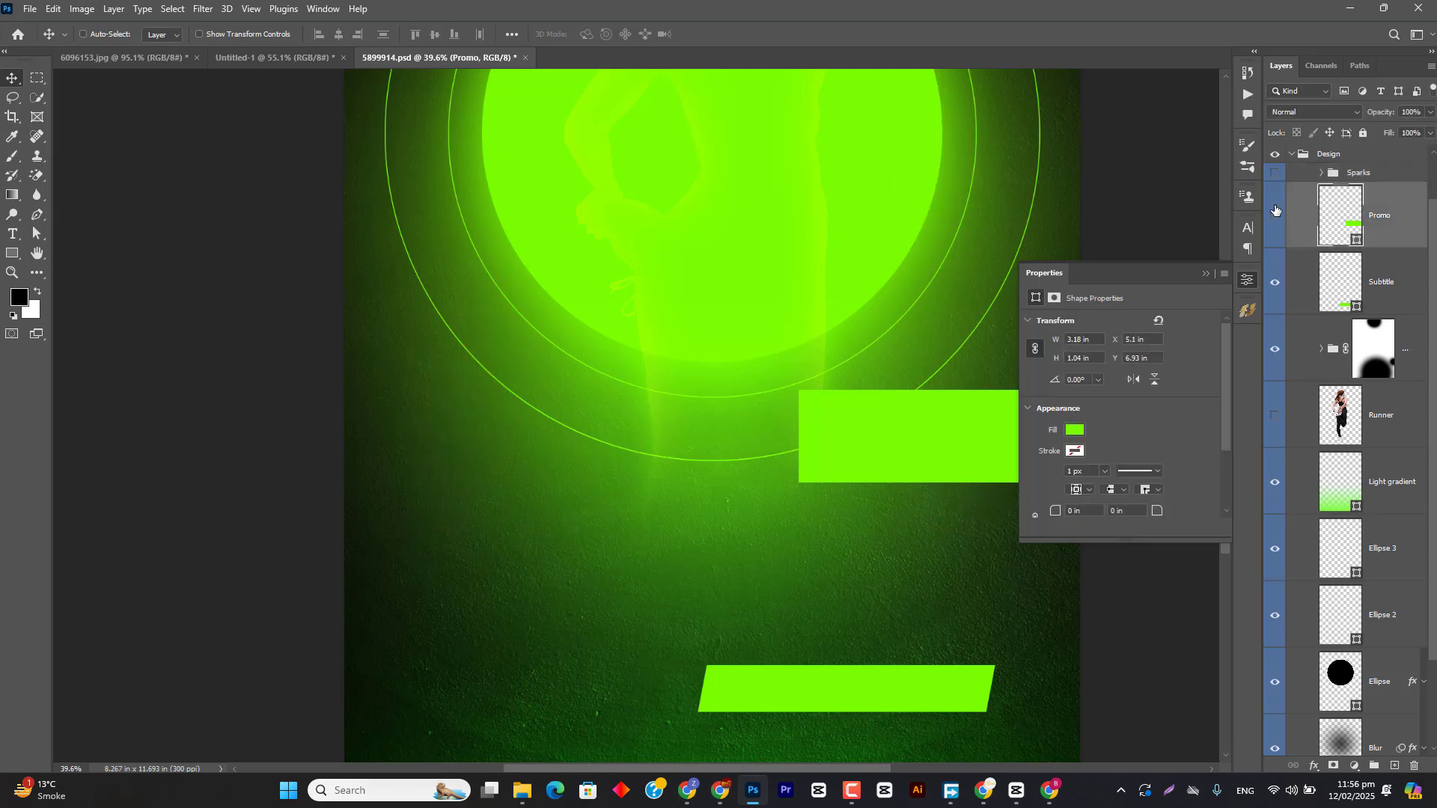
{"action": "left_click", "coordinate": [1274, 216]}
{"action": "left_click", "coordinate": [1274, 282]}
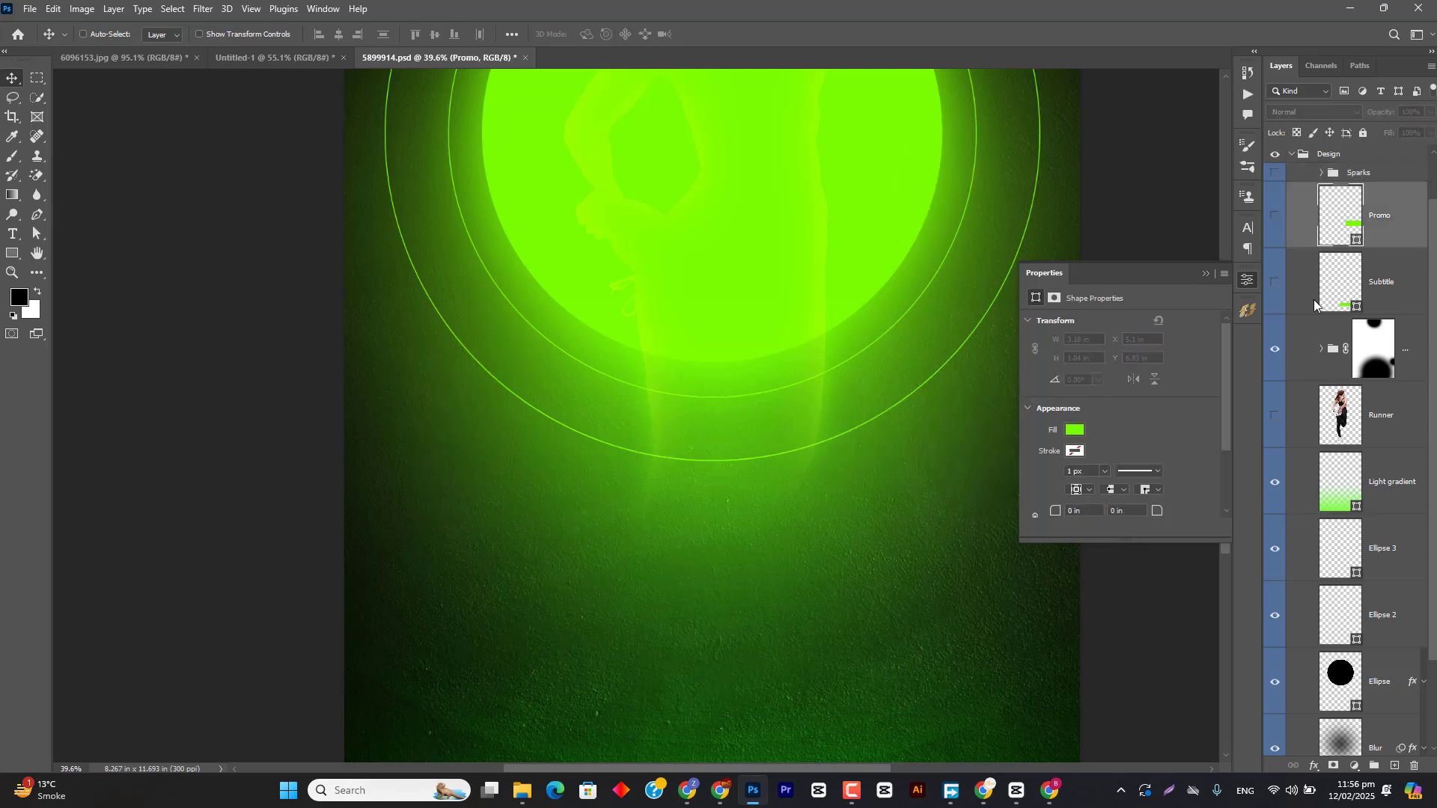
Step: Expand the masked runner effects group and its FX layer's effects, select the FX layer, and disable the group's layer mask
{"action": "left_click", "coordinate": [1276, 350]}
{"action": "left_click", "coordinate": [1276, 350]}
{"action": "left_click", "coordinate": [1373, 348]}
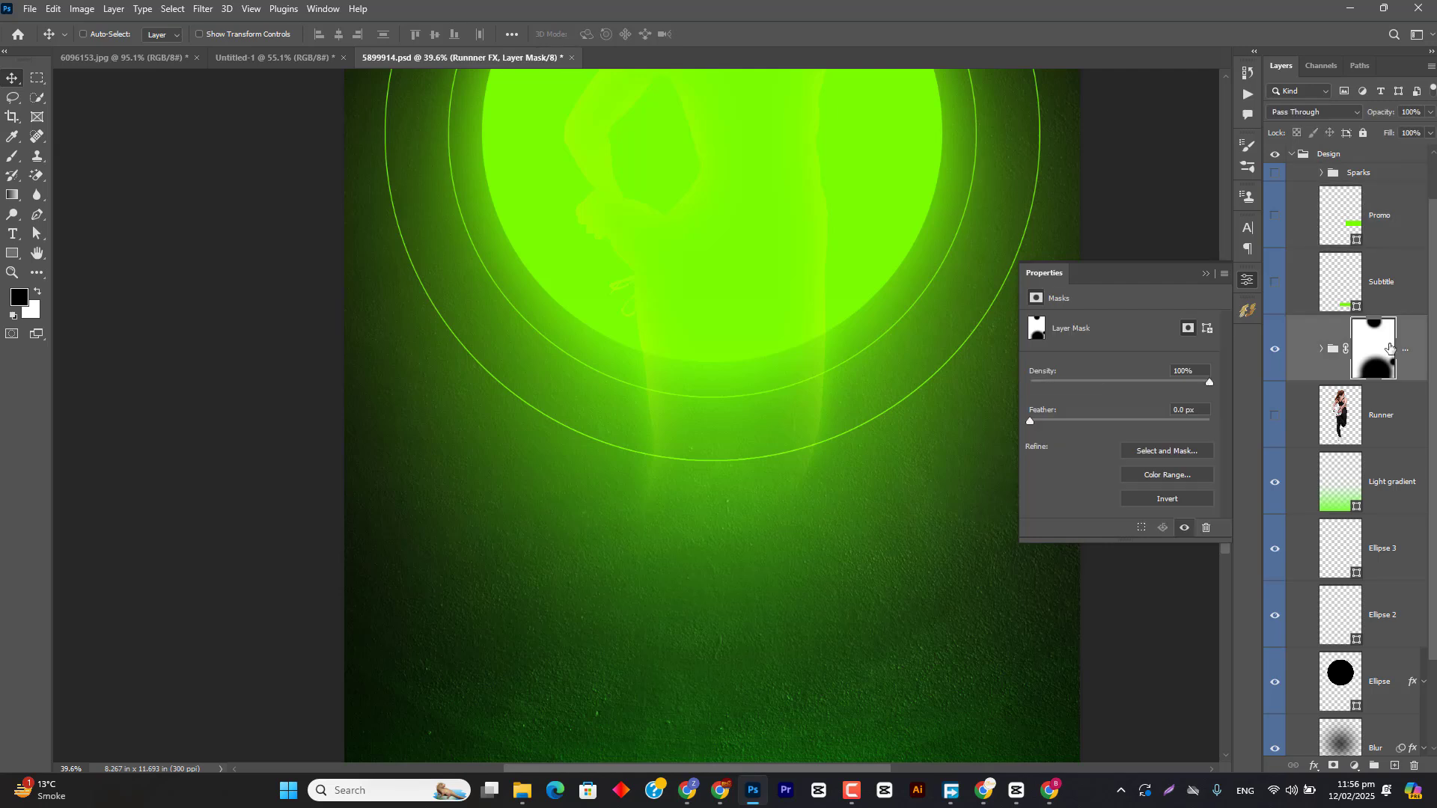
{"action": "left_click", "coordinate": [1322, 349]}
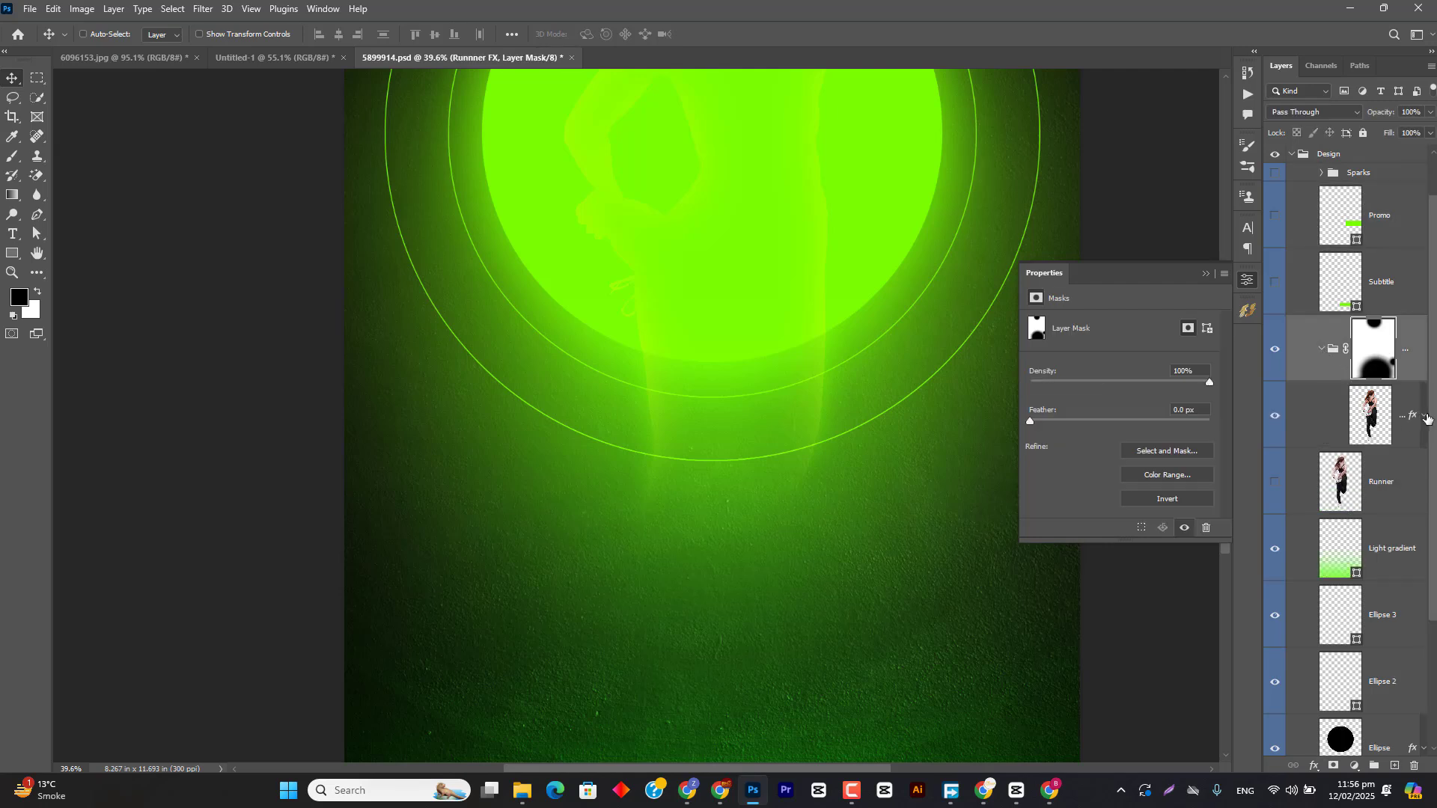
{"action": "left_click", "coordinate": [1424, 416]}
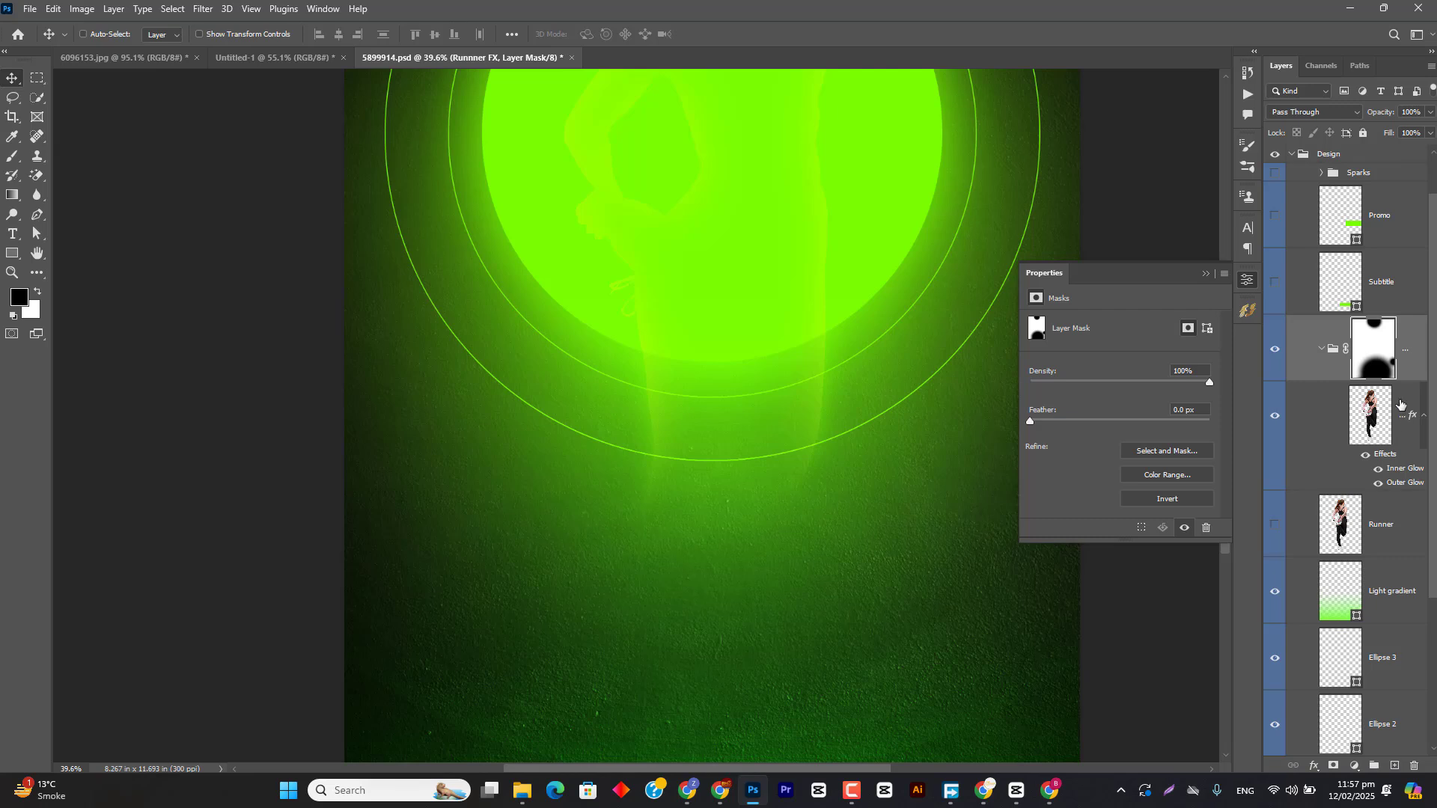
{"action": "left_click", "coordinate": [1400, 405]}
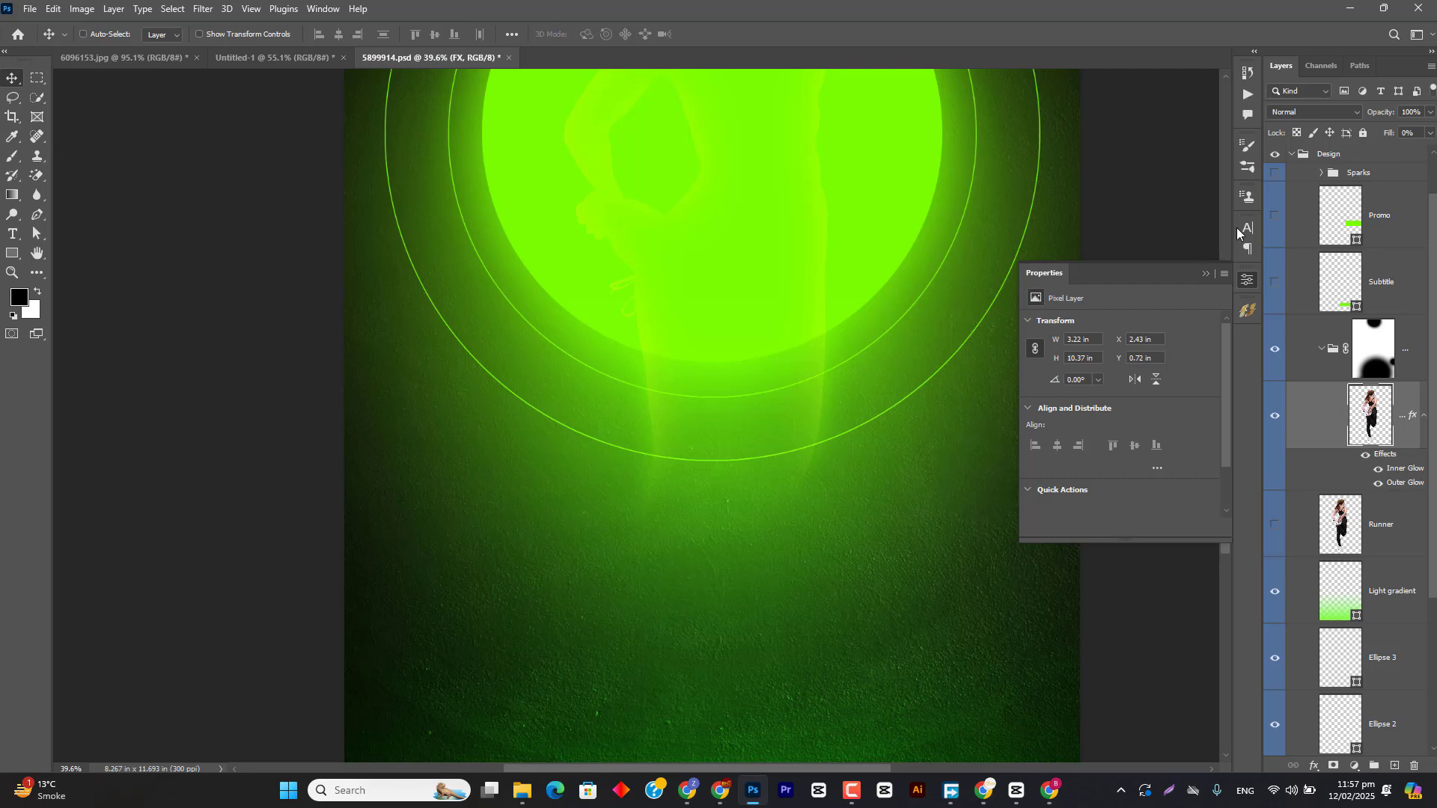
{"action": "left_click", "coordinate": [1371, 346], "text": "shift"}
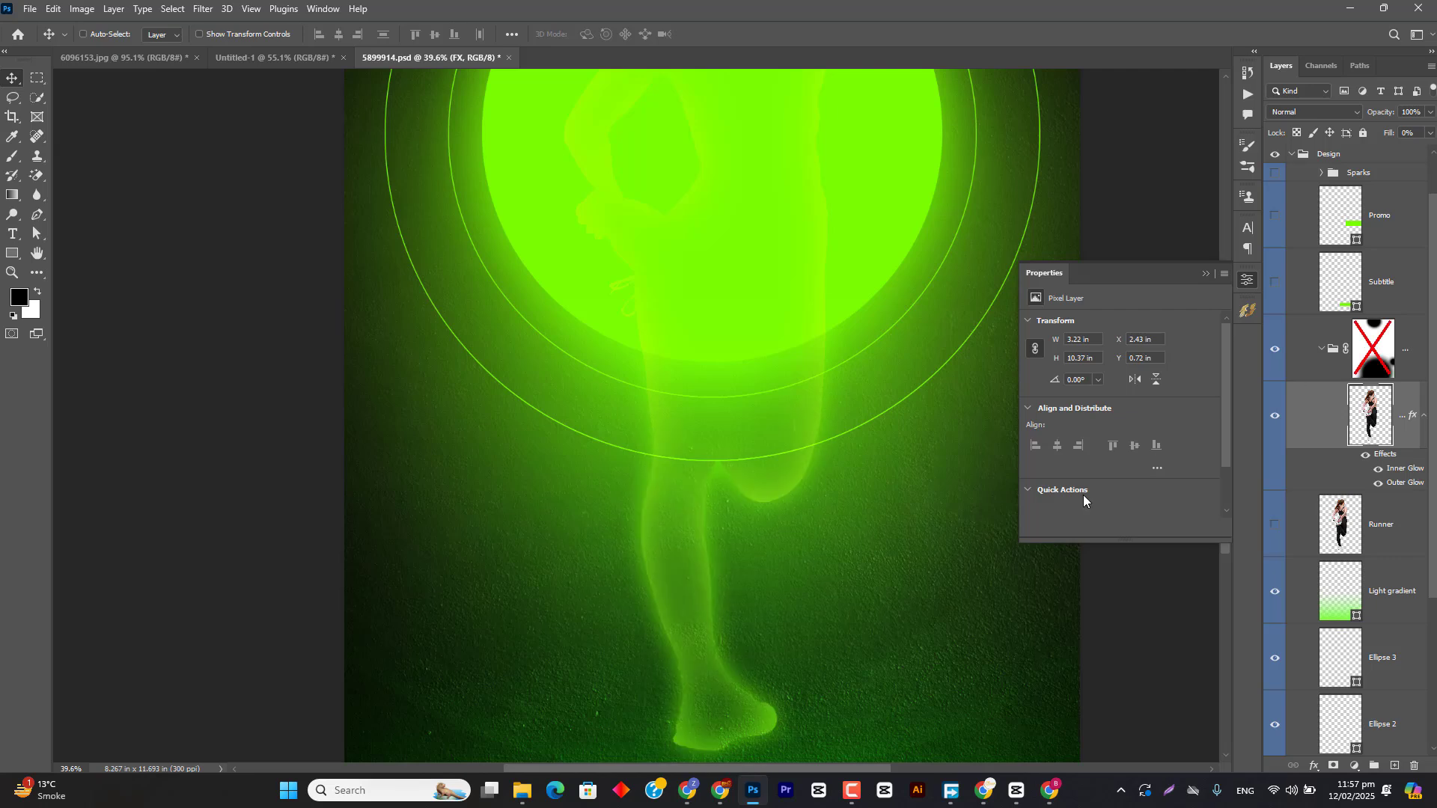
Step: Try the FX layer's fill at 100% and at 10% to compare the figure with its glow
{"action": "left_click_drag", "start_coordinate": [771, 528], "coordinate": [858, 462]}
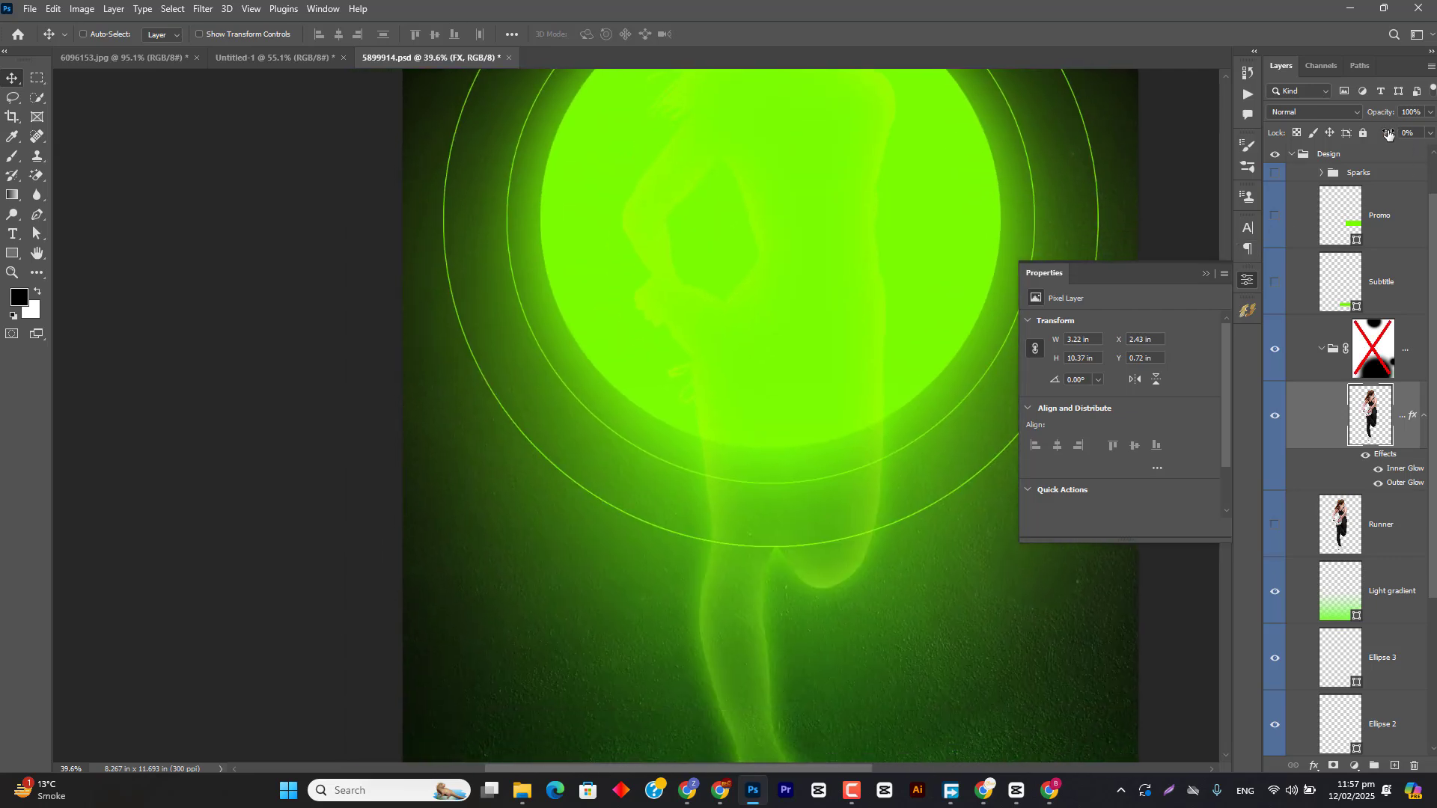
{"action": "left_click_drag", "start_coordinate": [1389, 135], "coordinate": [1435, 134]}
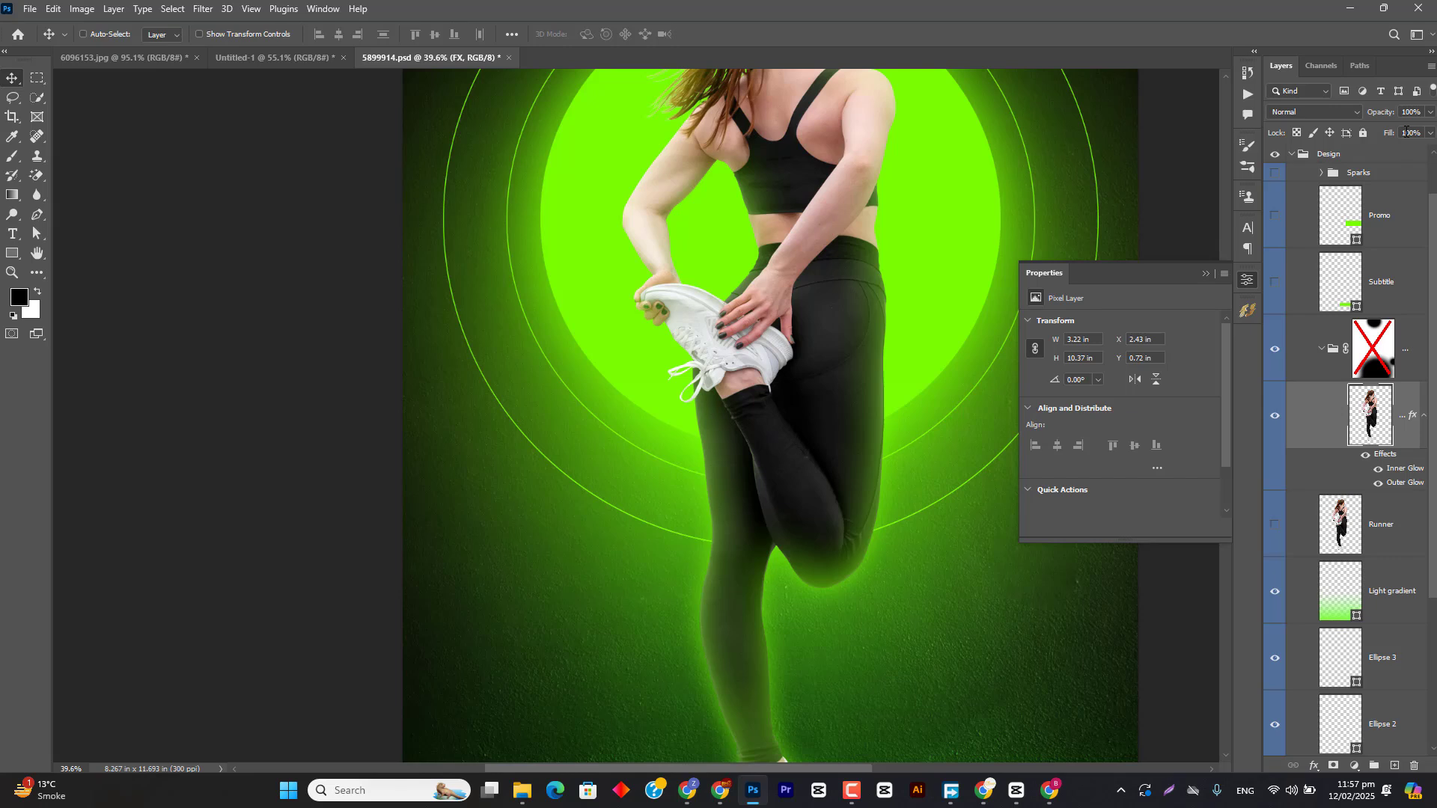
{"action": "key", "text": "Return"}
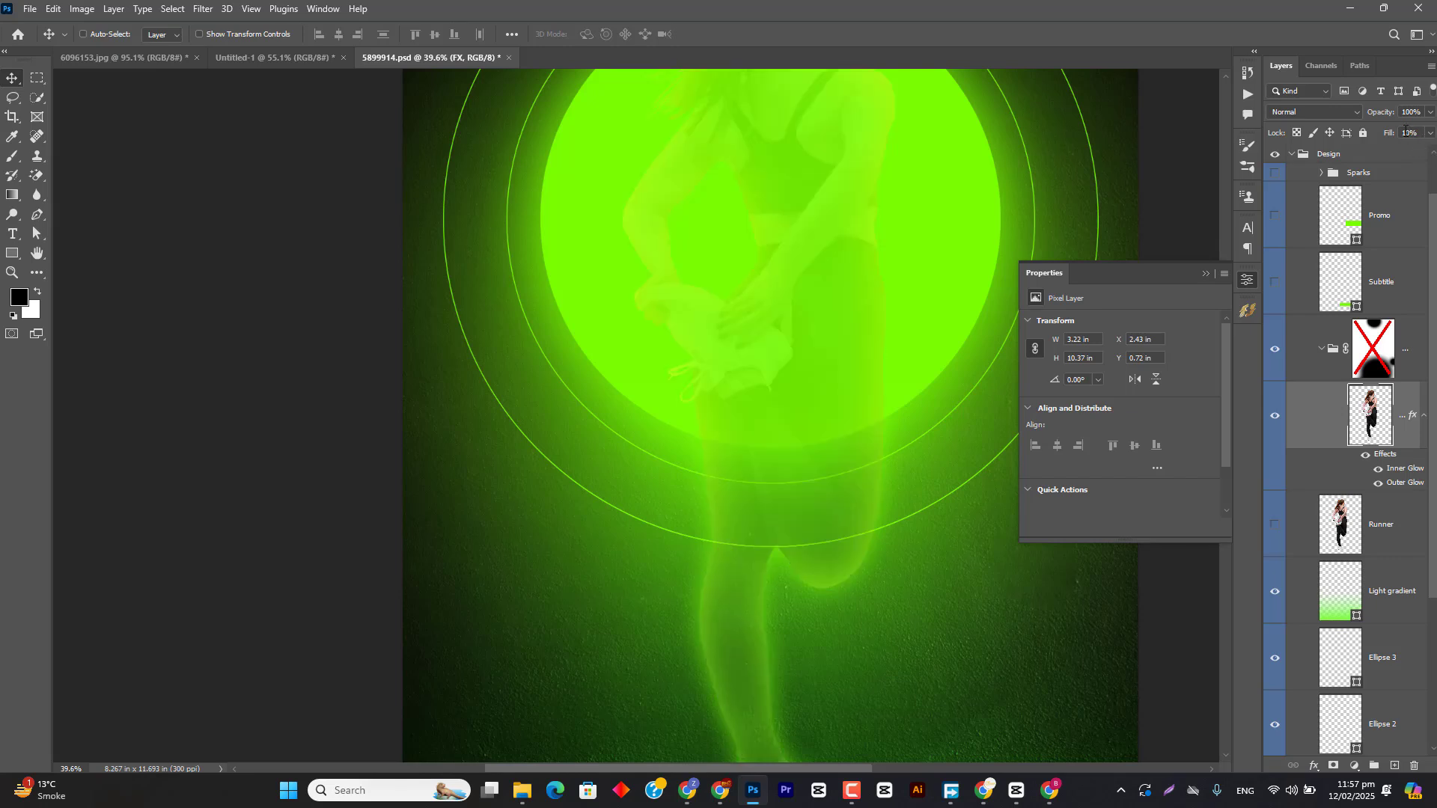
{"action": "key", "text": "1"}
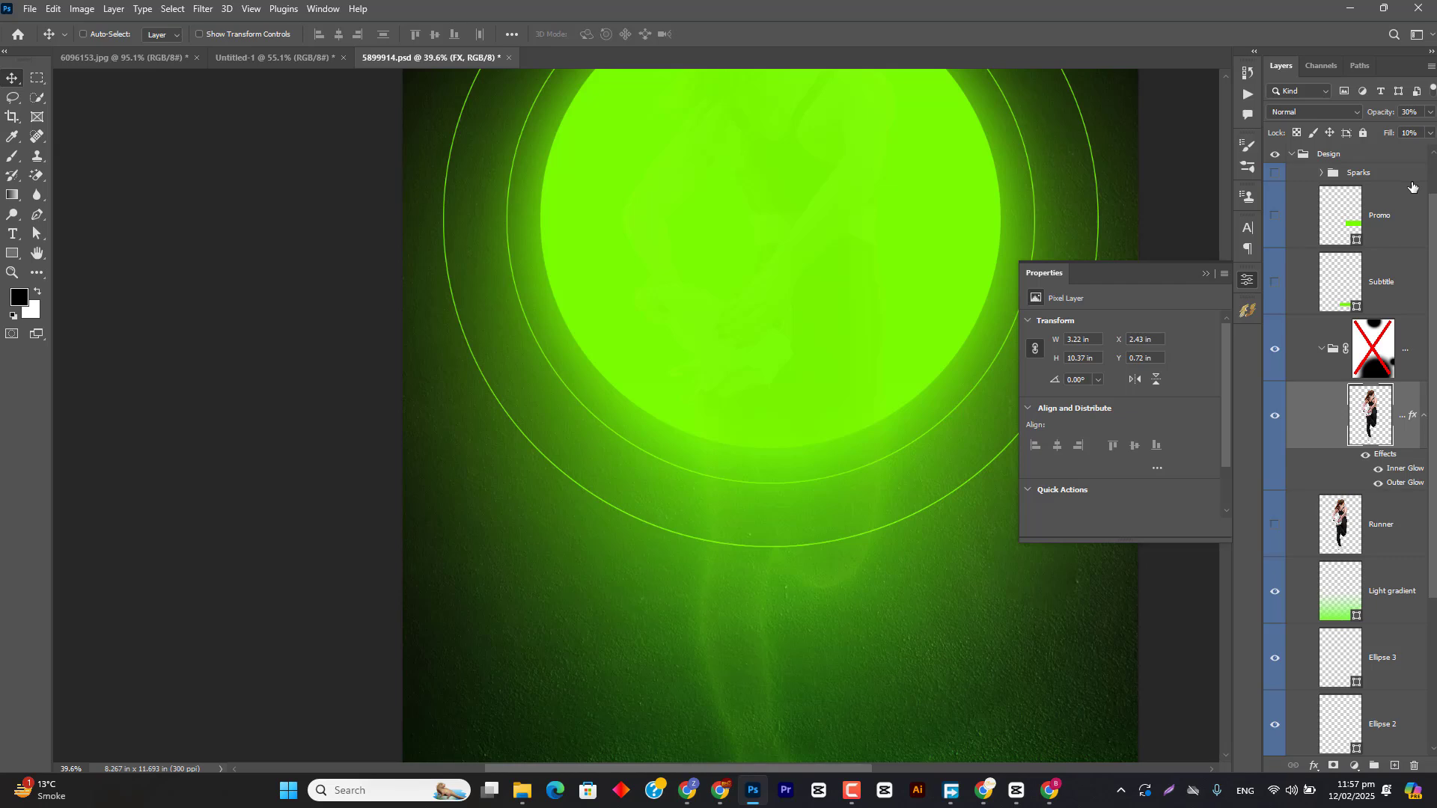
Step: Try the FX layer's opacity at 50% and 0%, and restore it to 100%
{"action": "key", "text": "5"}
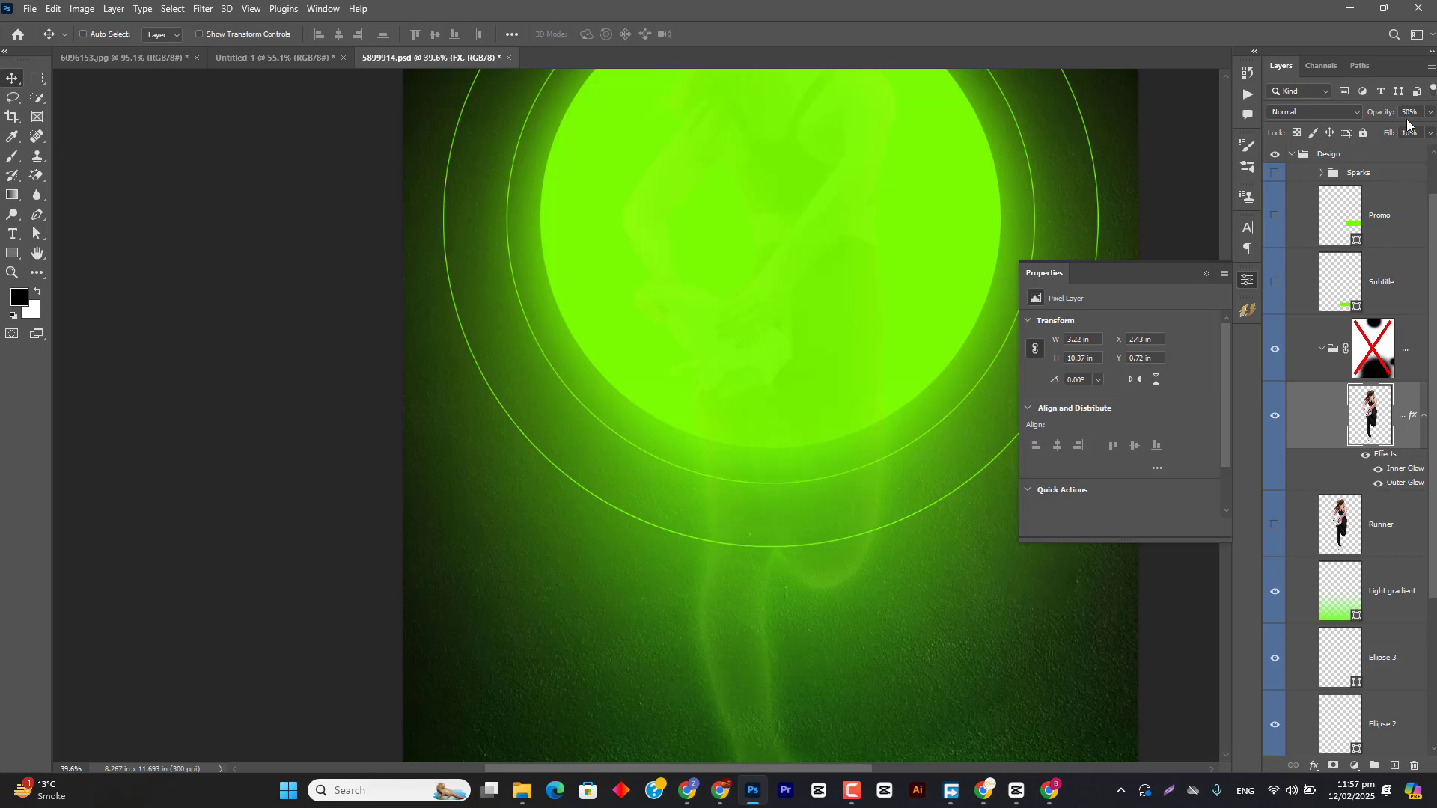
{"action": "key", "text": "0"}
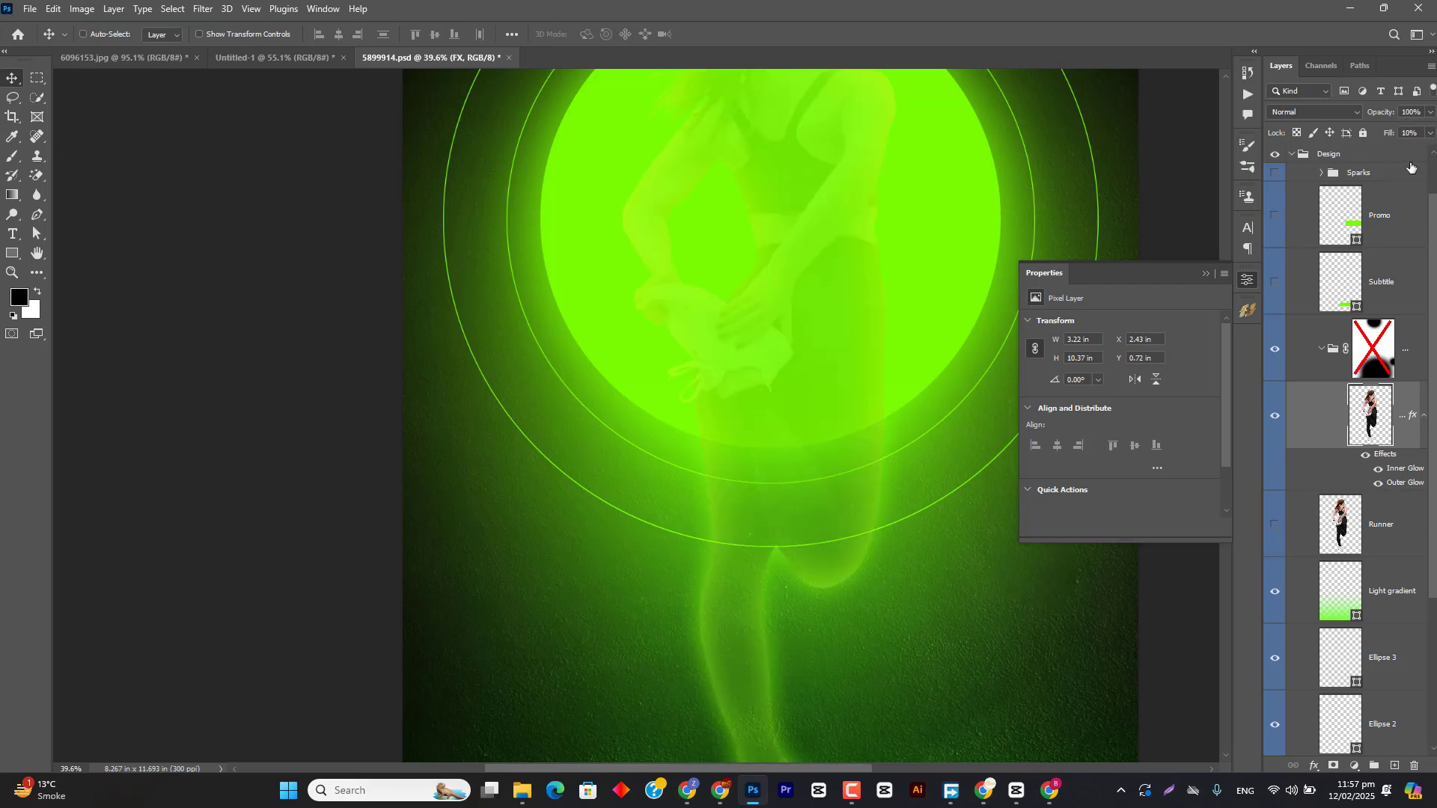
{"action": "key", "text": "0"}
{"action": "key", "text": "0"}
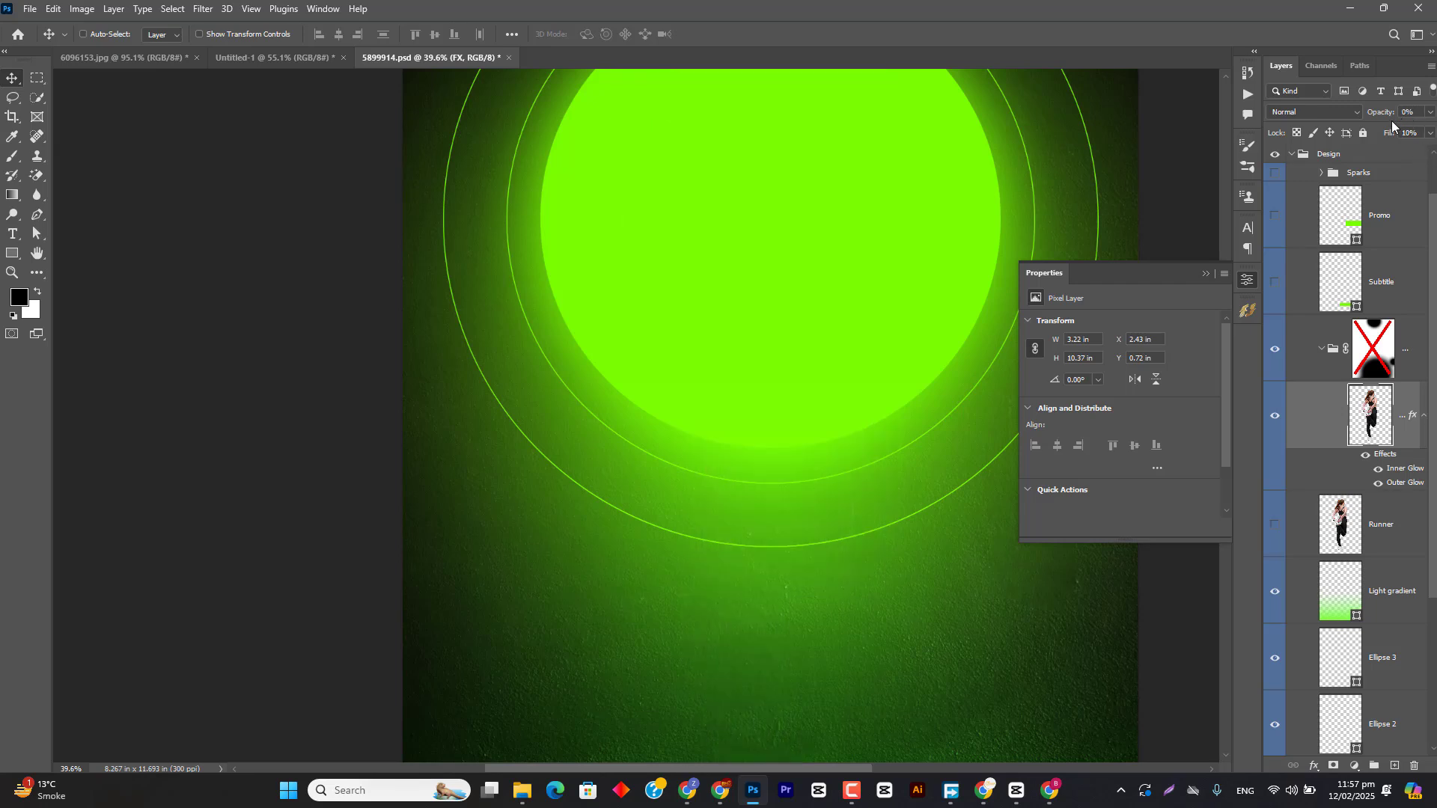
{"action": "key", "text": "0"}
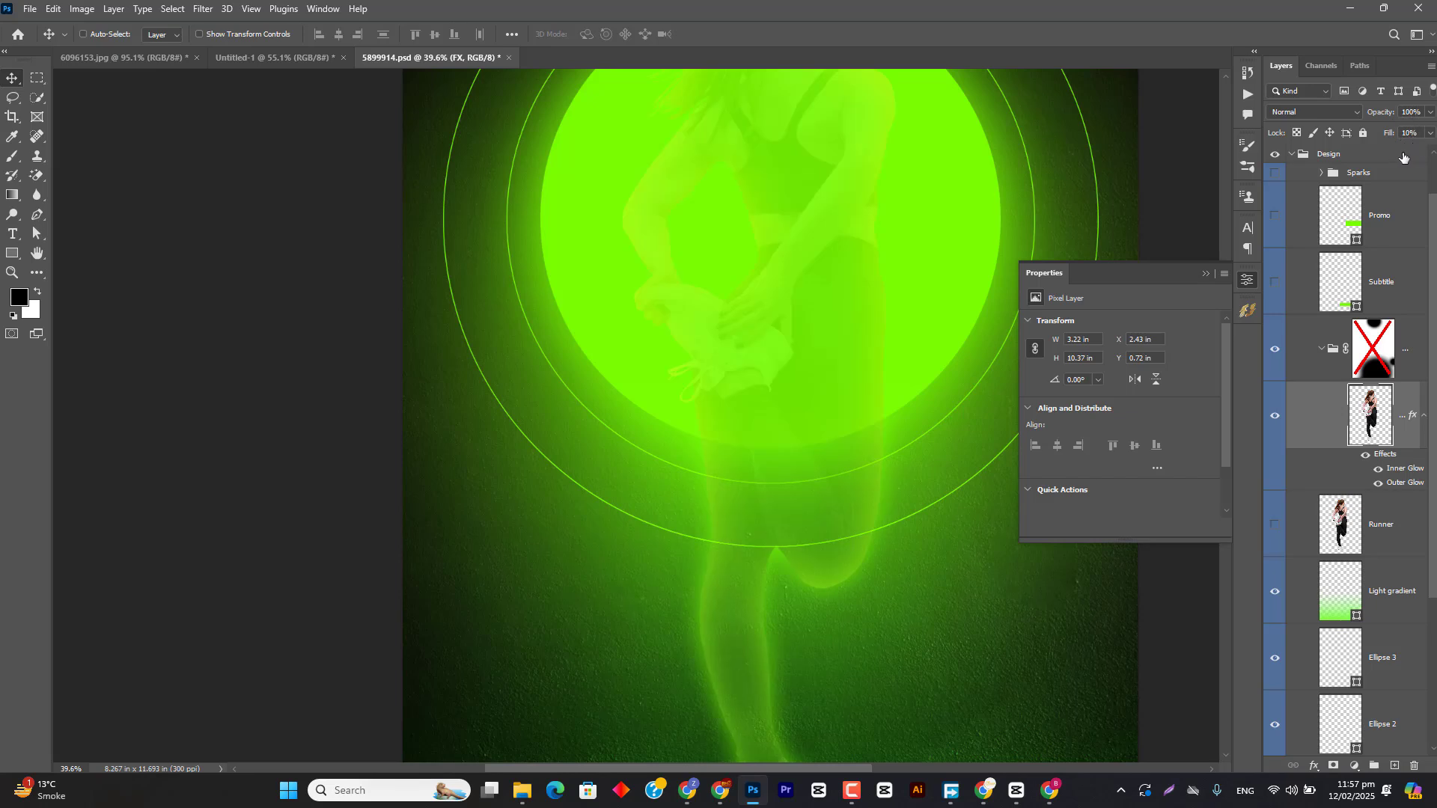
Step: Try the FX layer's fill at 20%, 40% and 70%, and return it to 0%
{"action": "key", "text": "shift+2"}
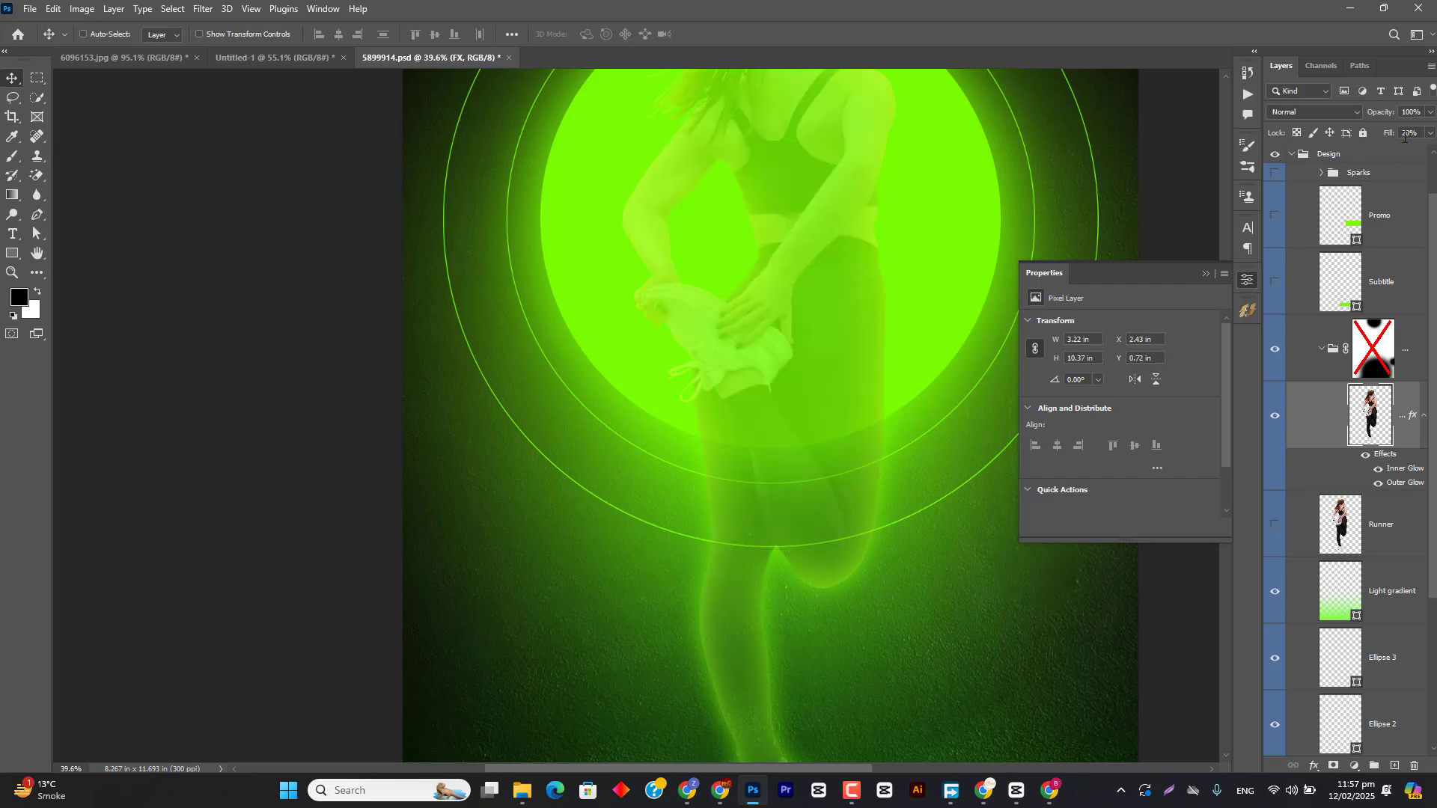
{"action": "key", "text": "shift+4"}
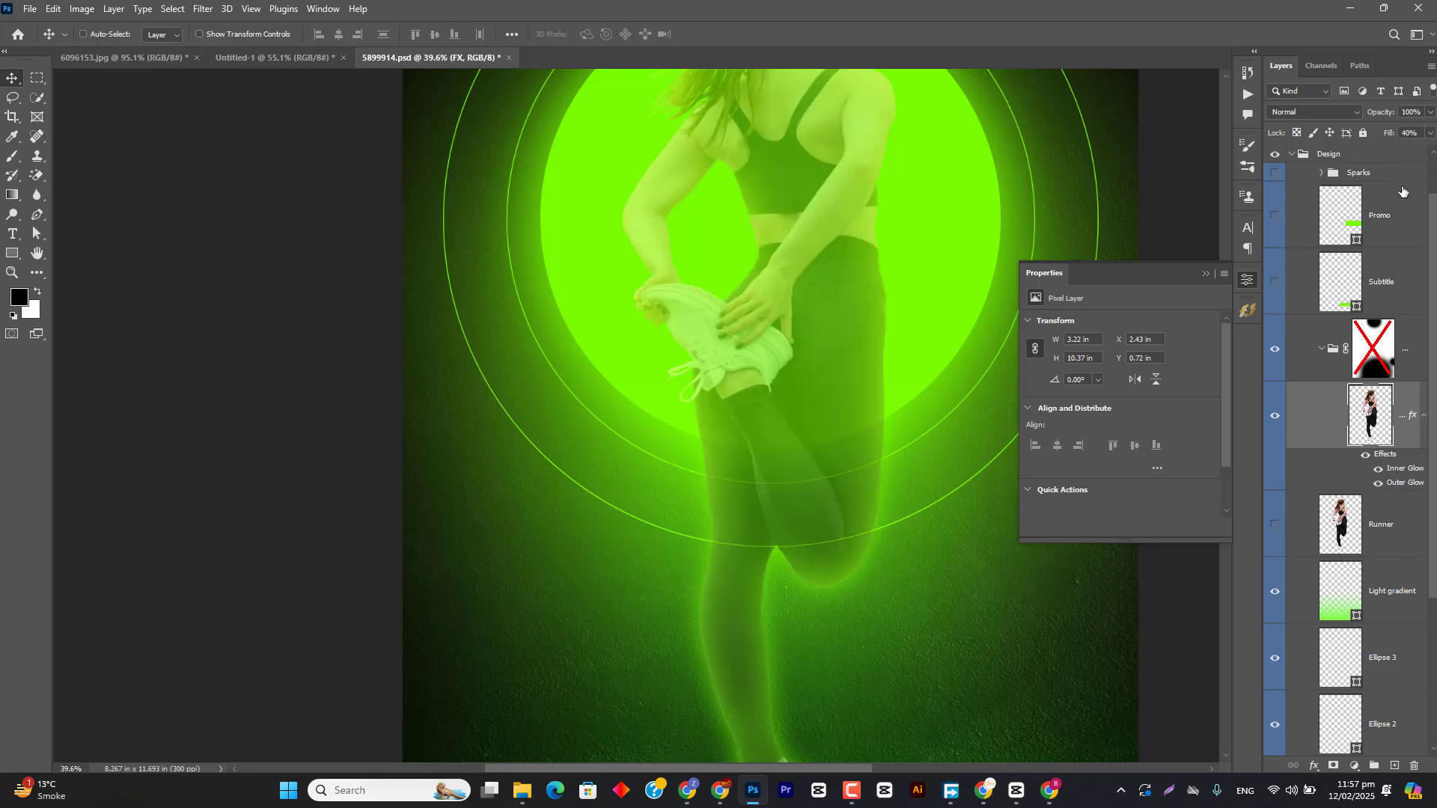
{"action": "key", "text": "shift+7"}
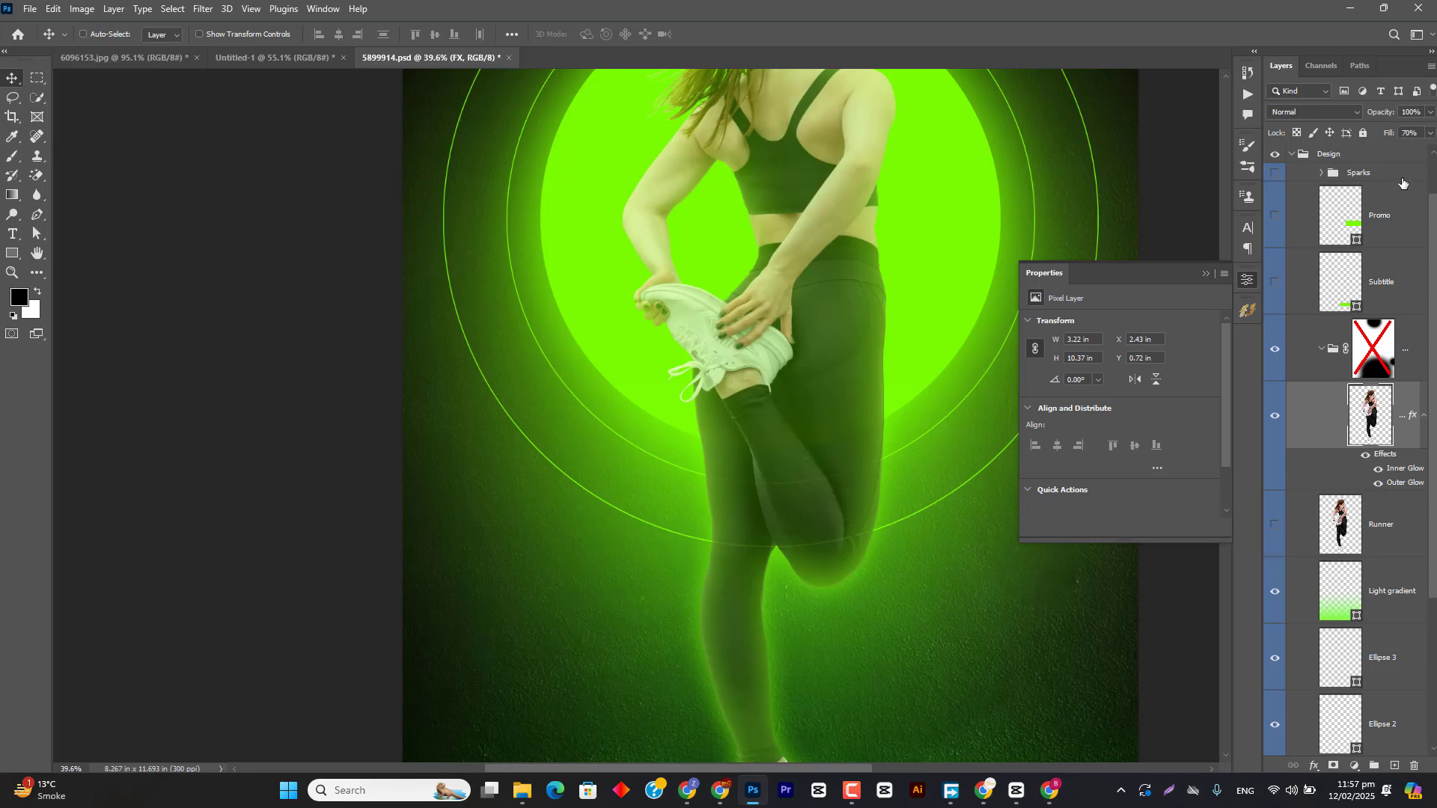
{"action": "key", "text": "shift+0"}
{"action": "key", "text": "shift+0"}
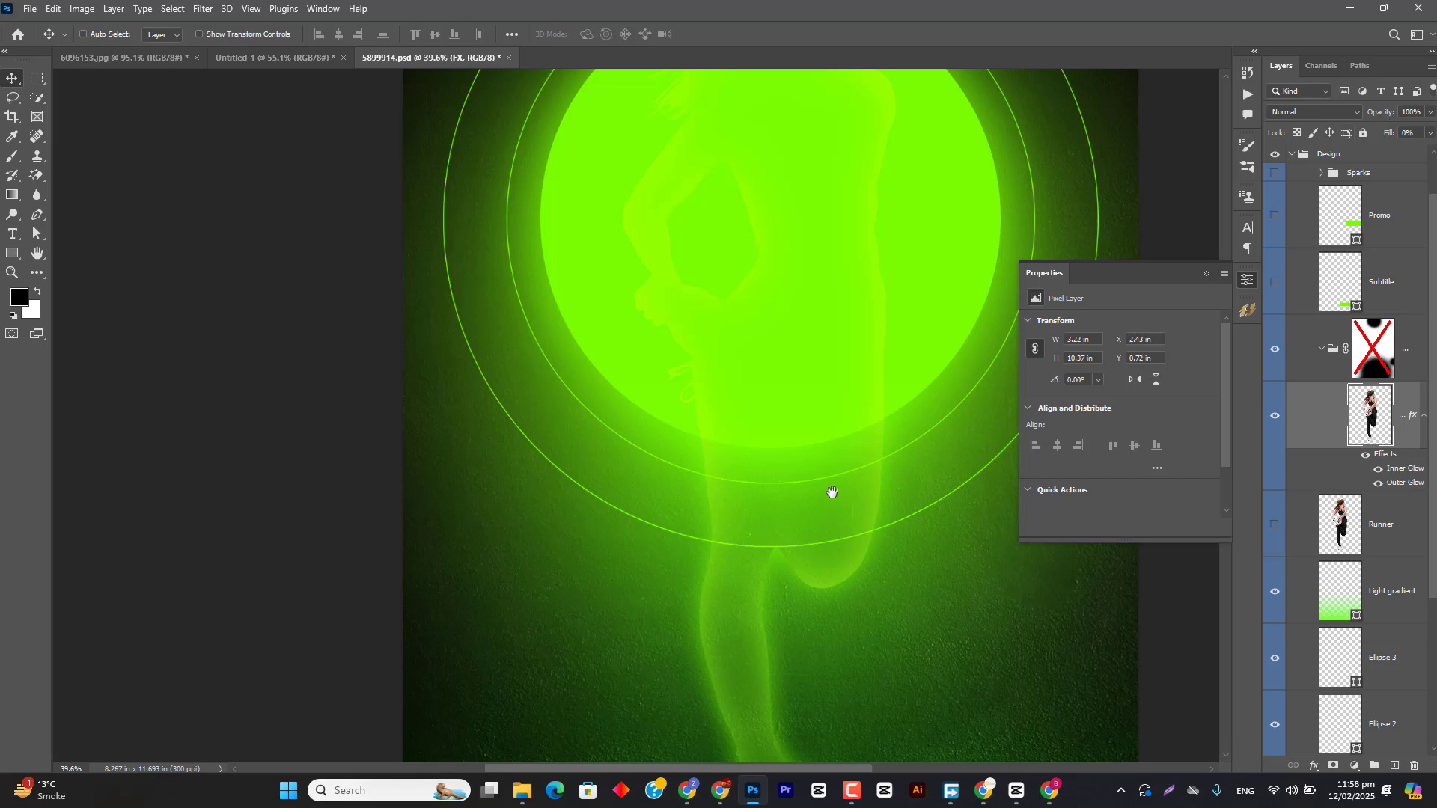
Step: Re-enable the layer mask of the runner effects group so the glow around the lower leg is masked out
{"action": "scroll", "coordinate": [830, 491], "scroll_direction": "down", "scroll_amount": 5}
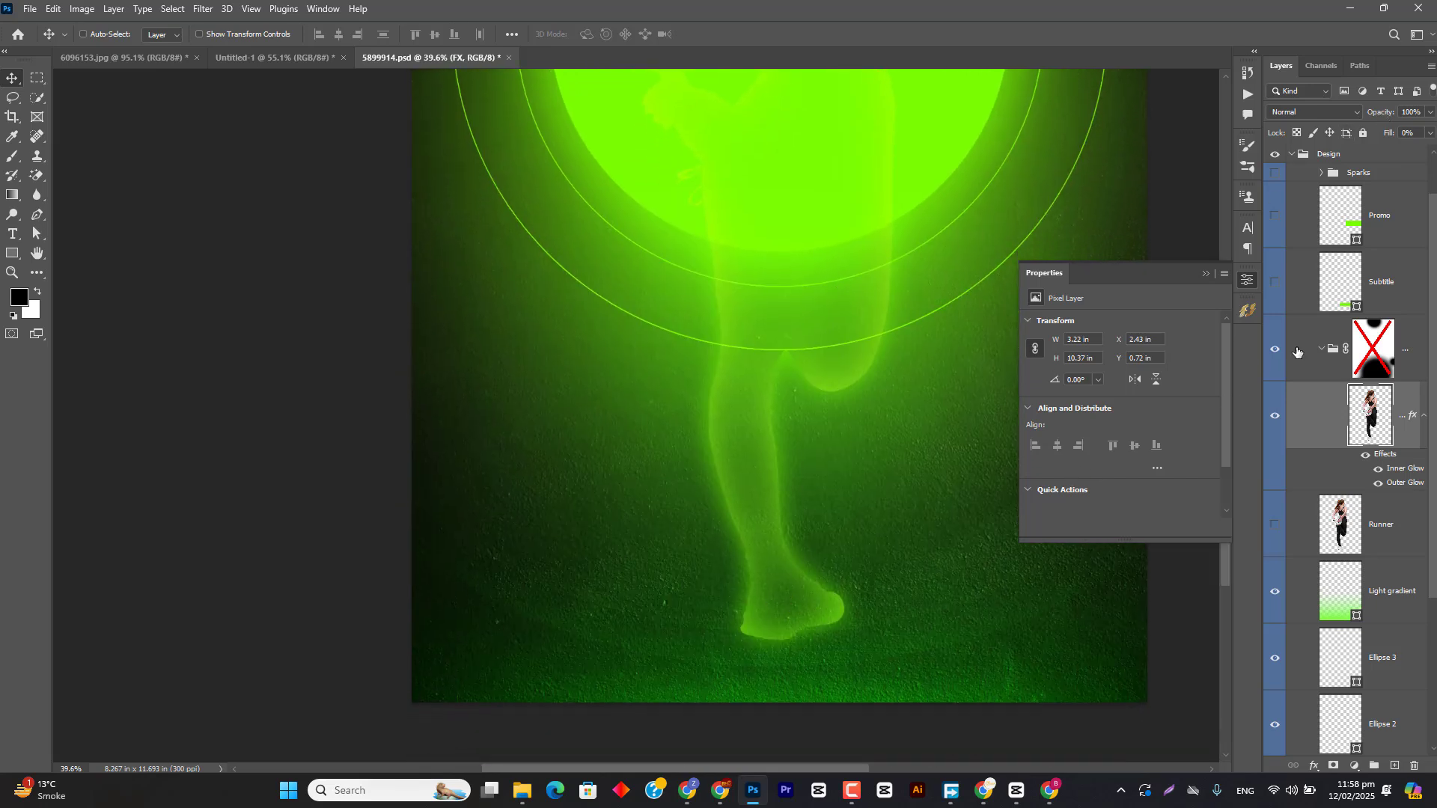
{"action": "left_click", "coordinate": [1368, 358]}
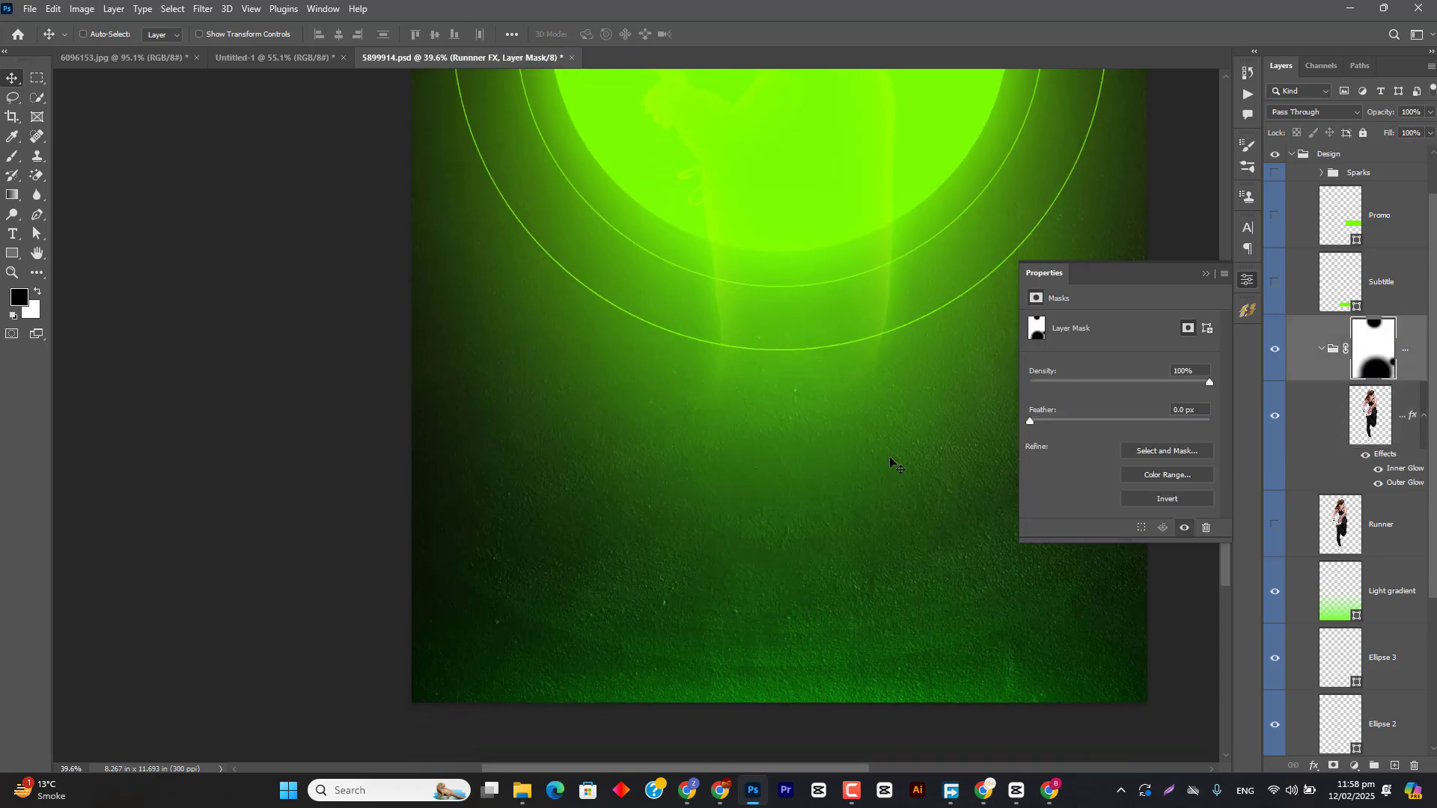
{"action": "scroll", "coordinate": [874, 404], "scroll_direction": "up", "scroll_amount": 3}
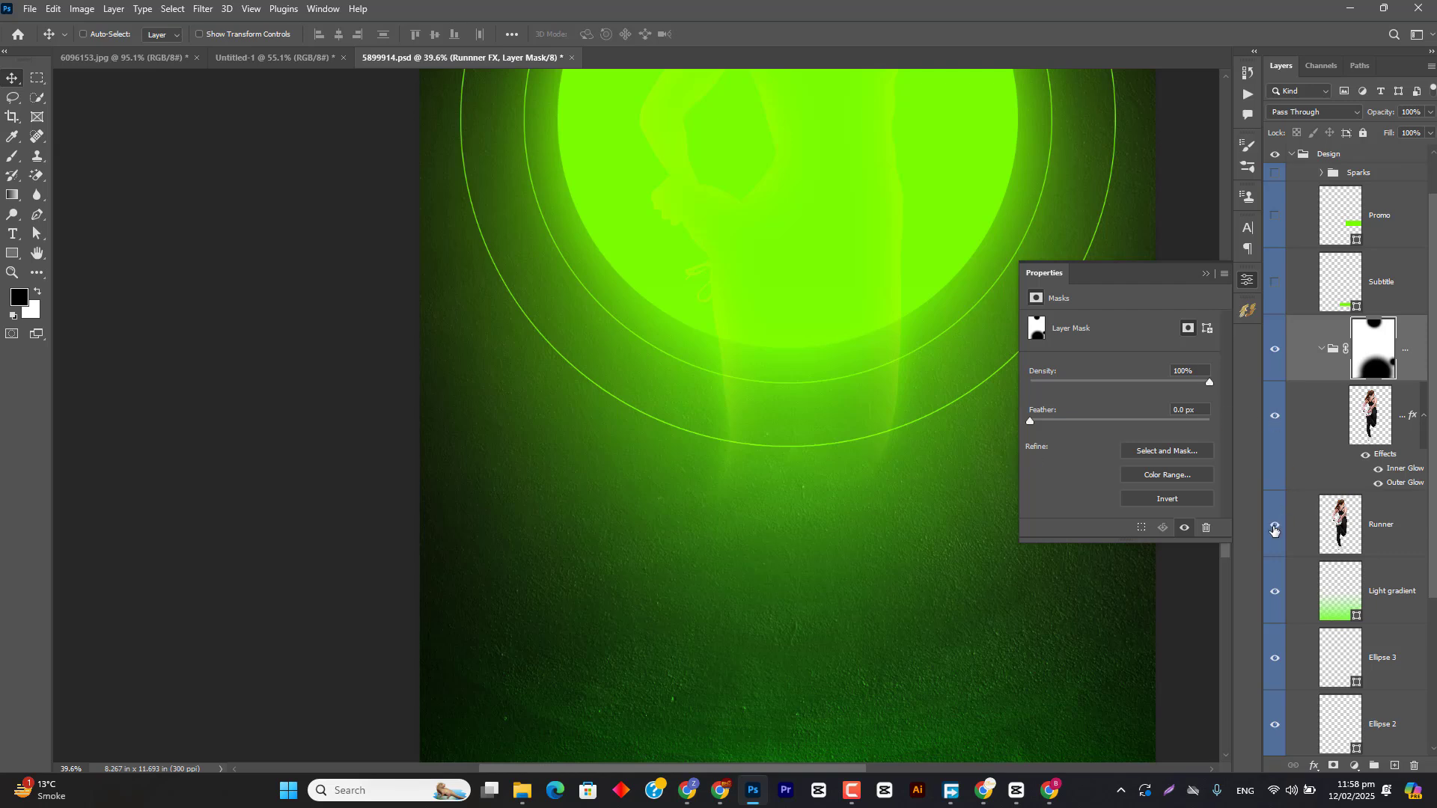
Step: Show the Runner layer and toggle the FX layer's visibility to compare the figure with and without its glow
{"action": "left_click", "coordinate": [1275, 525]}
{"action": "left_click_drag", "start_coordinate": [867, 429], "coordinate": [898, 560]}
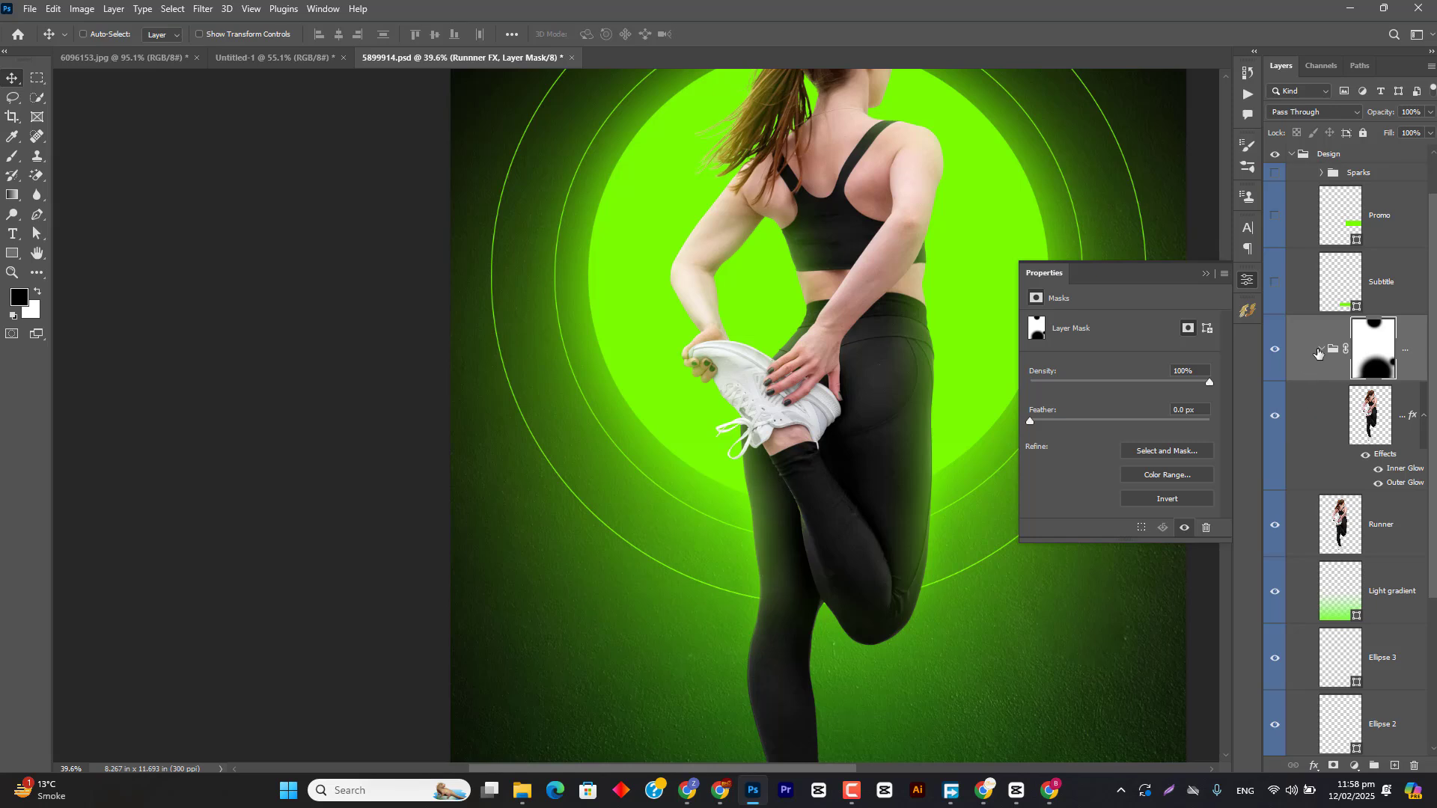
{"action": "left_click", "coordinate": [1275, 419]}
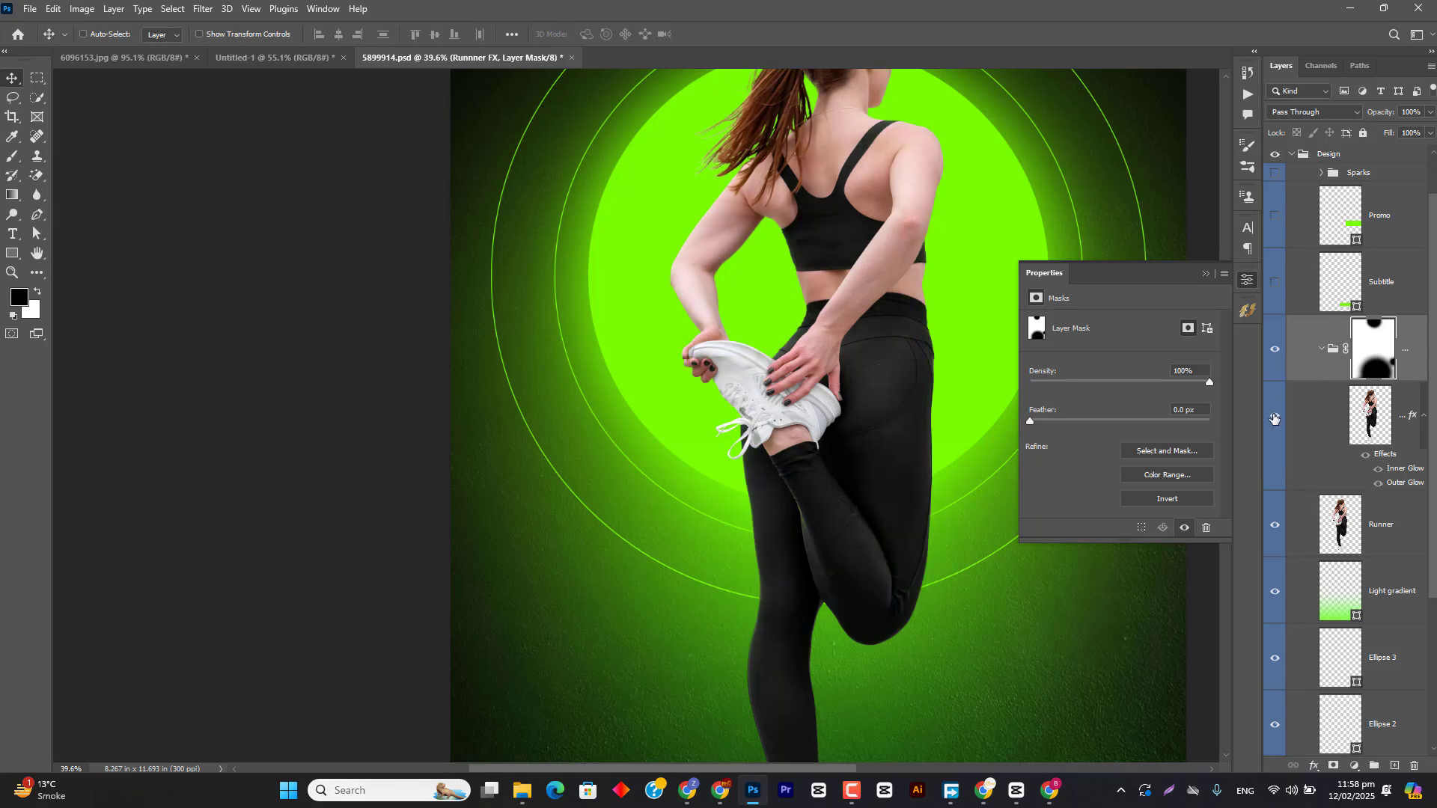
{"action": "left_click", "coordinate": [1275, 419]}
Step: Collapse and hide the runner effects group, and hide the Runner layer
{"action": "left_click", "coordinate": [1322, 349]}
{"action": "left_click", "coordinate": [1276, 351]}
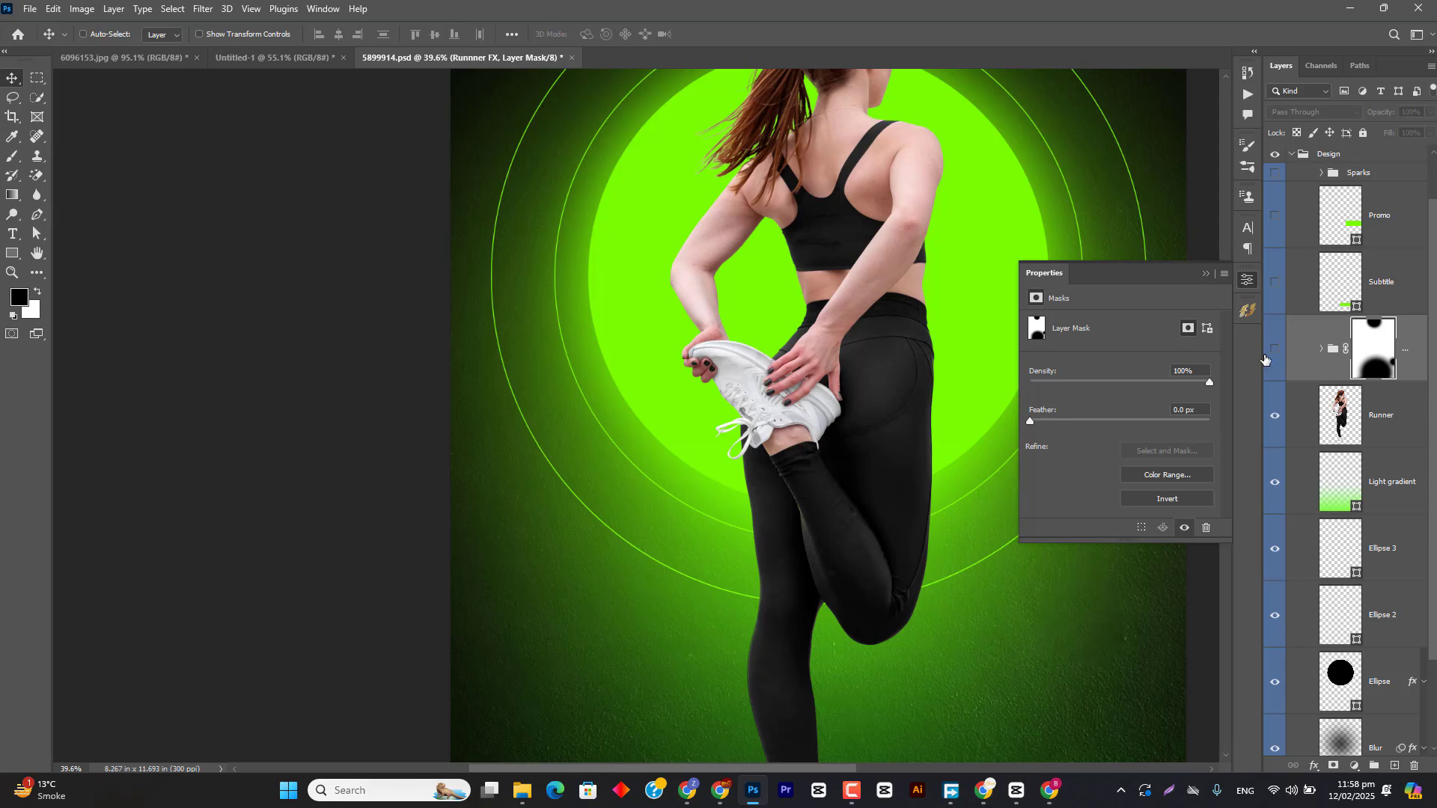
{"action": "left_click", "coordinate": [1274, 426]}
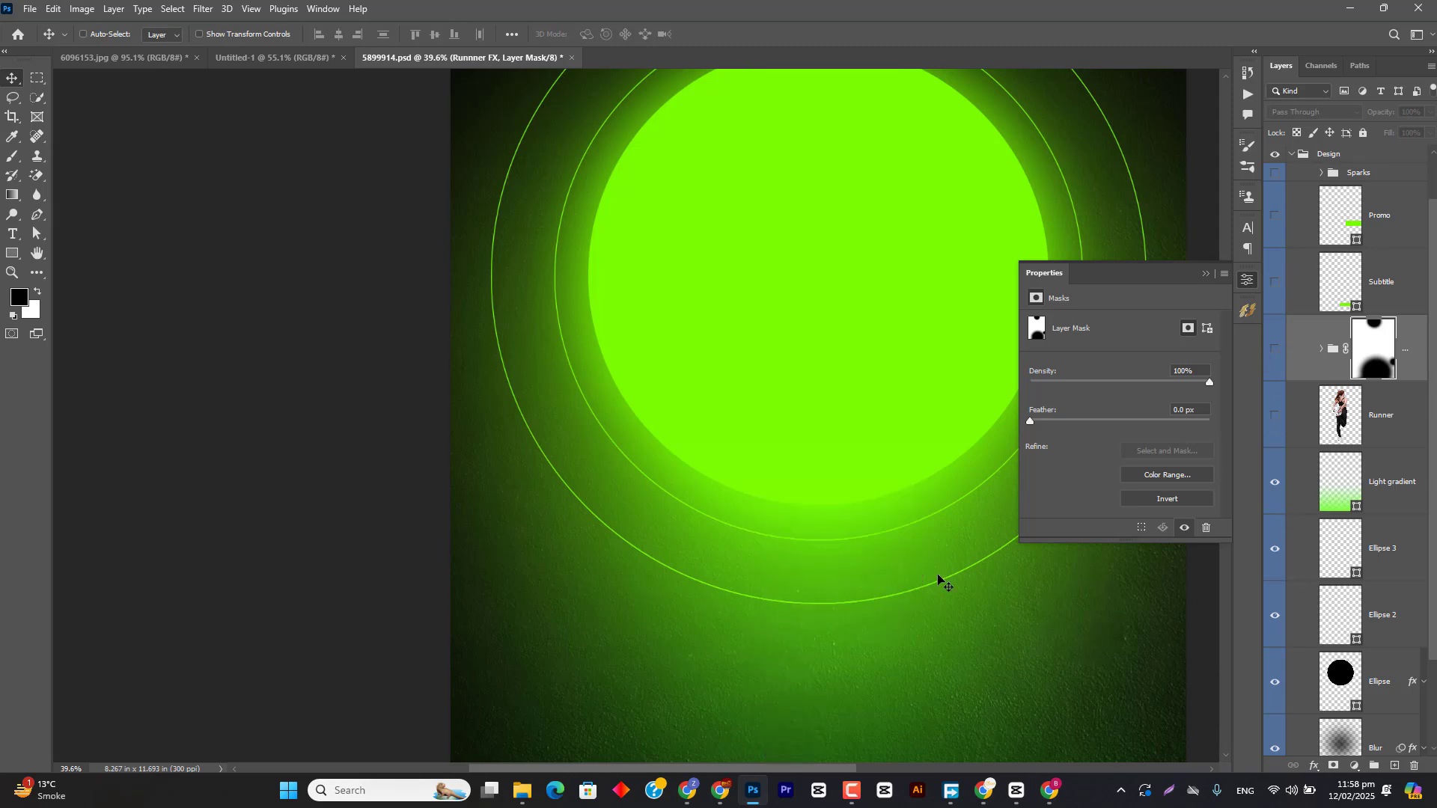
Step: Try moving the Light gradient layer up over the green circle, and undo the move
{"action": "scroll", "coordinate": [872, 482], "scroll_direction": "down", "scroll_amount": 2, "text": "alt"}
{"action": "scroll", "coordinate": [868, 481], "scroll_direction": "down", "scroll_amount": 1, "text": "alt"}
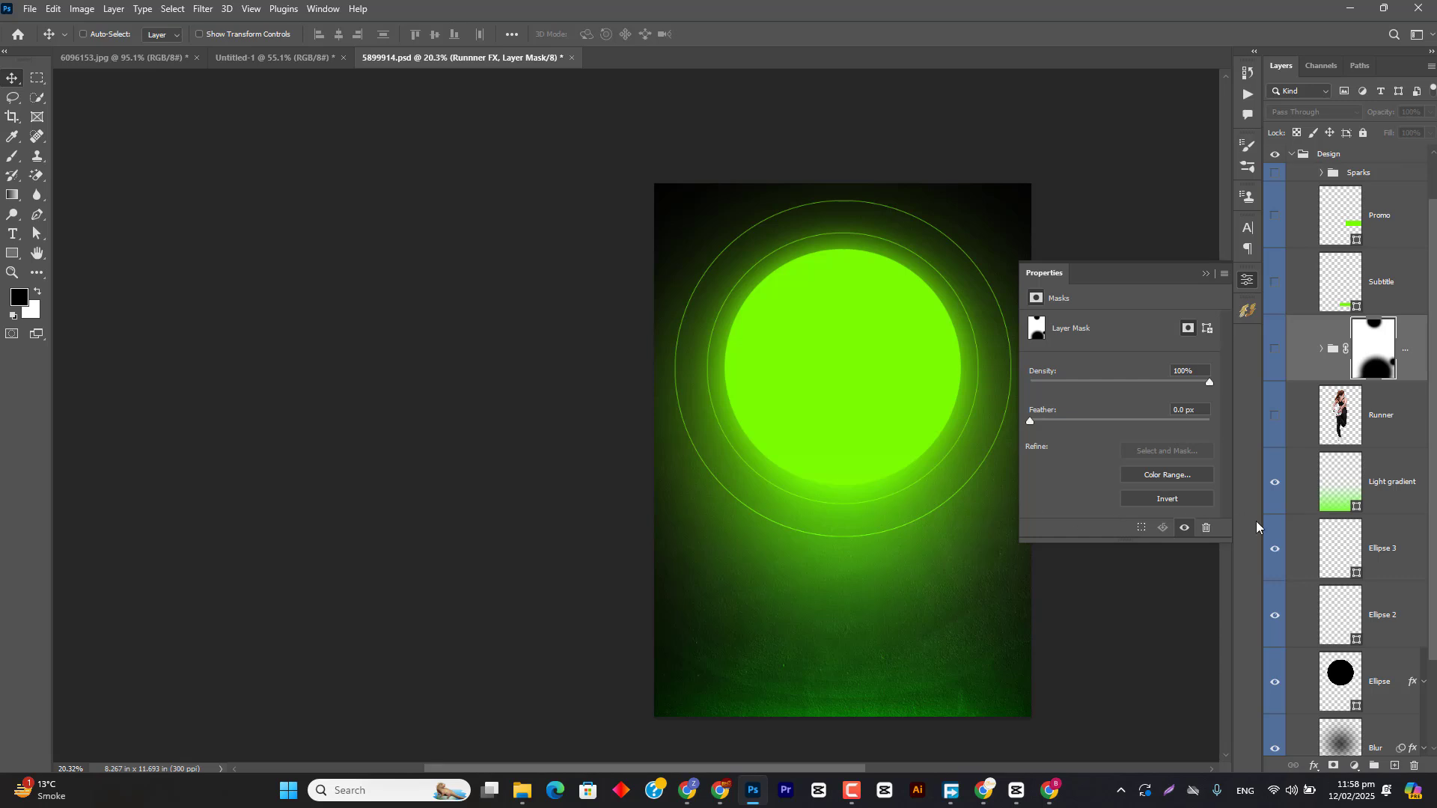
{"action": "left_click", "coordinate": [1333, 488]}
{"action": "left_click_drag", "start_coordinate": [941, 601], "coordinate": [908, 440]}
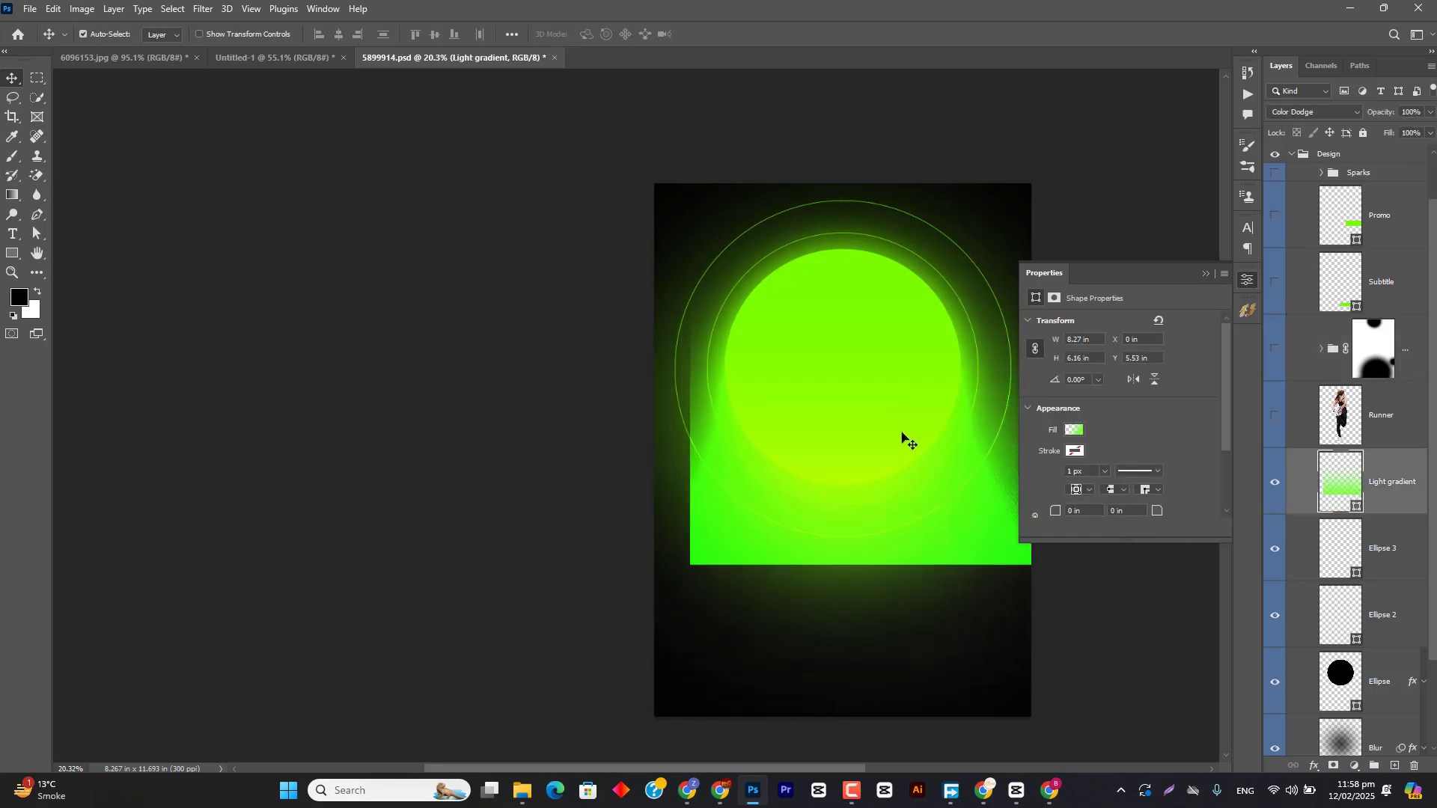
{"action": "key", "text": "ctrl+z"}
{"action": "left_click", "coordinate": [1206, 275]}
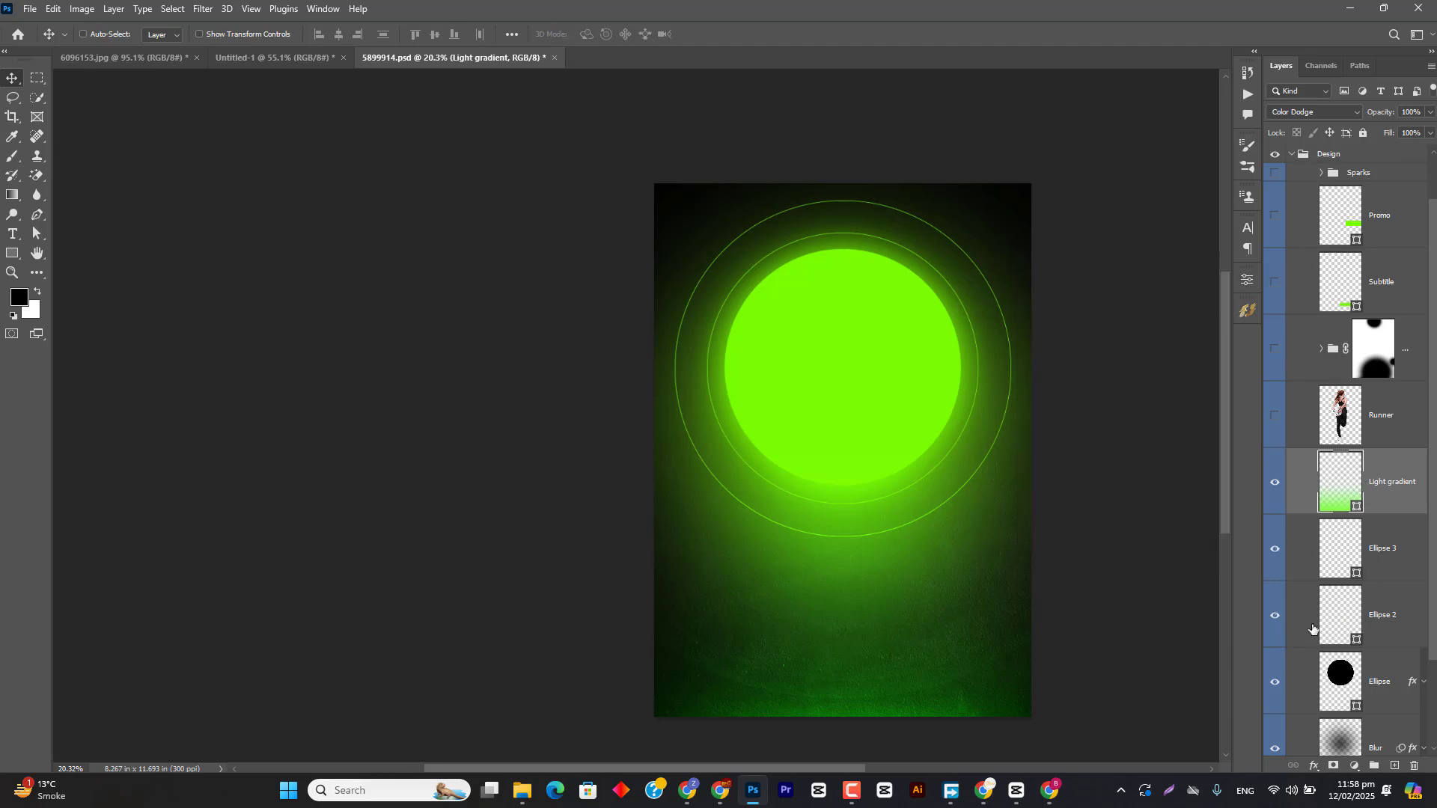
Step: Hide the Light gradient, Ellipse 3 and Ellipse 2 layers to strip the background down to the green circle
{"action": "left_click", "coordinate": [1277, 483]}
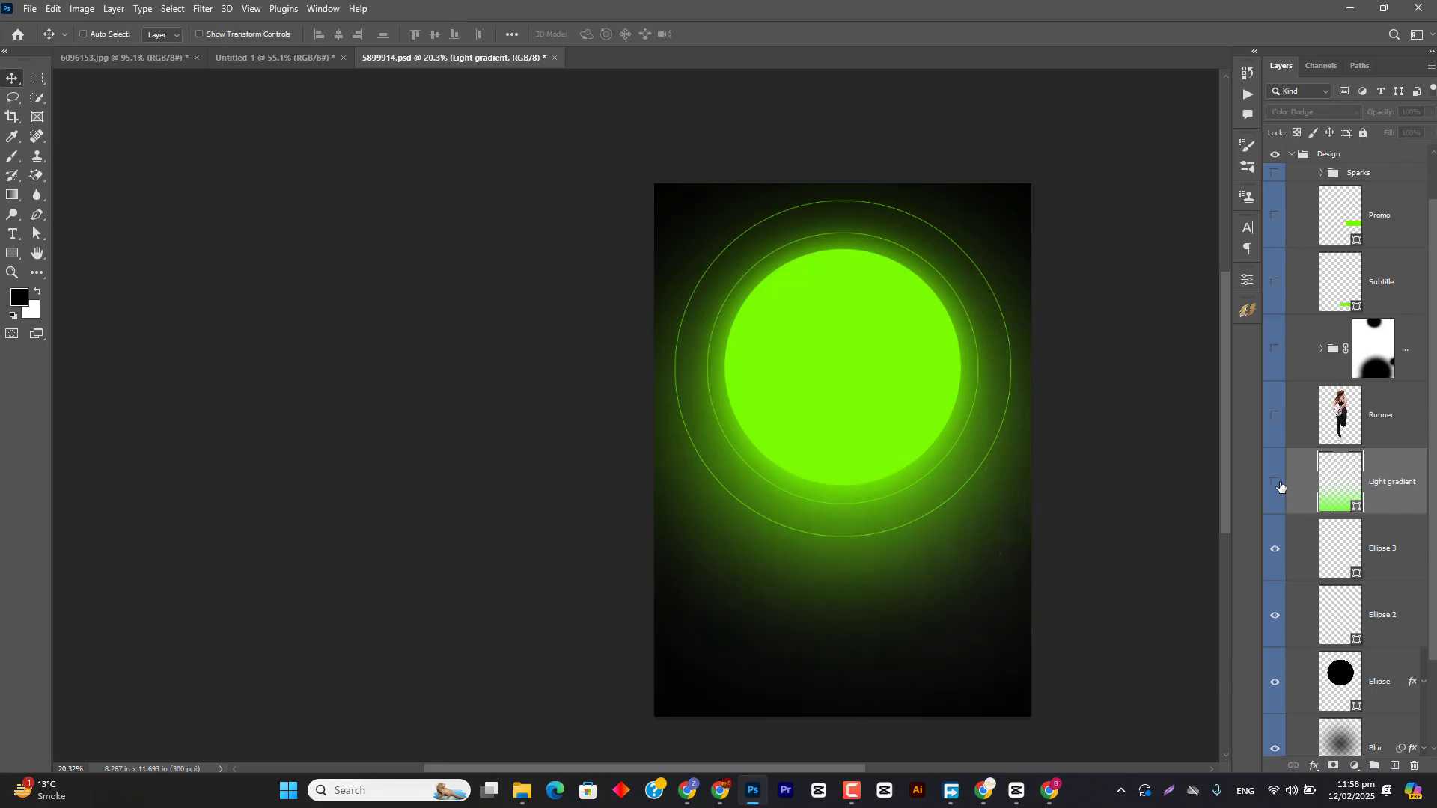
{"action": "left_click", "coordinate": [1276, 551]}
{"action": "left_click", "coordinate": [1276, 552]}
{"action": "left_click", "coordinate": [1276, 552]}
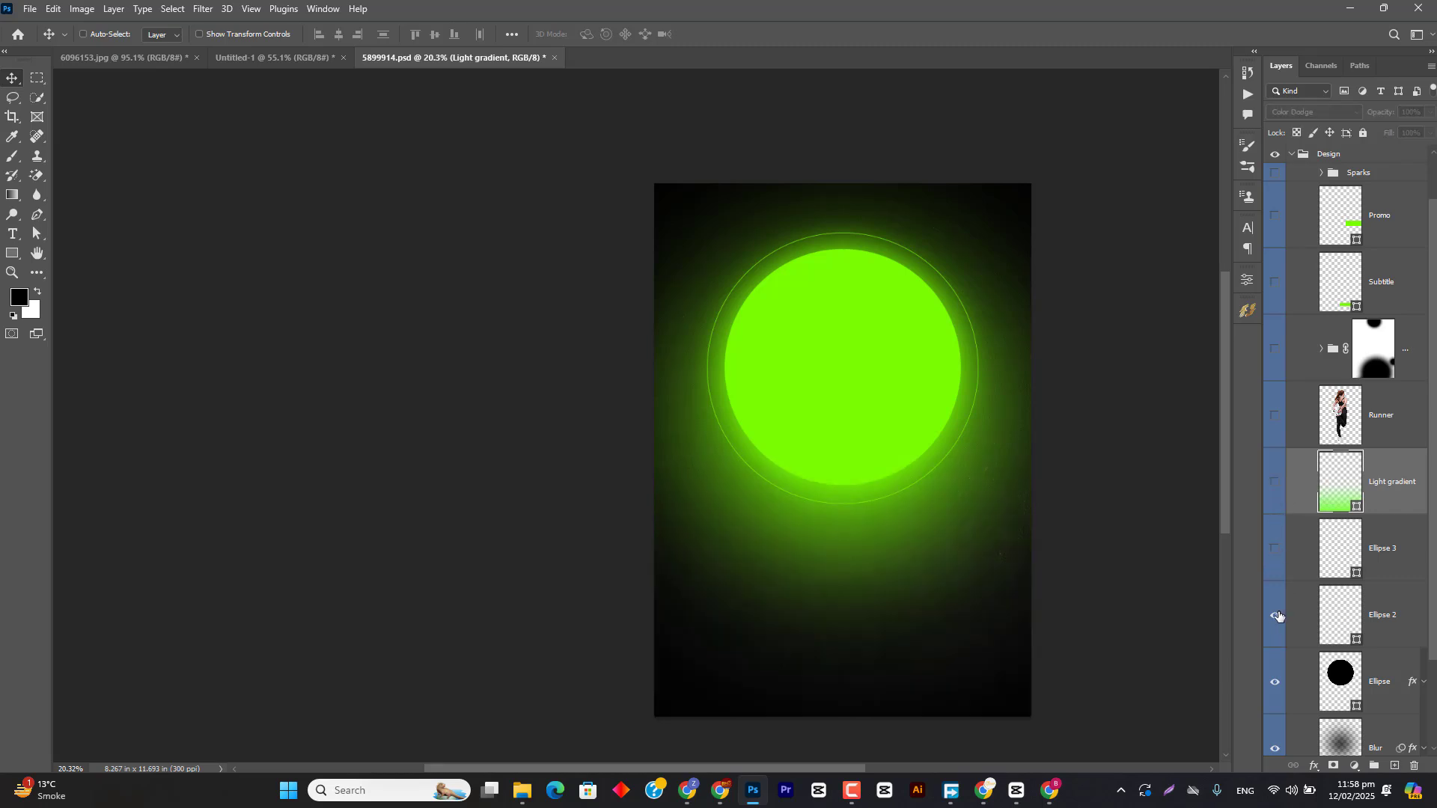
{"action": "left_click", "coordinate": [1275, 615]}
Step: Turn off the Ellipse layer's Color Overlay and Outer Glow effects, and hide the layer
{"action": "left_click", "coordinate": [1422, 694]}
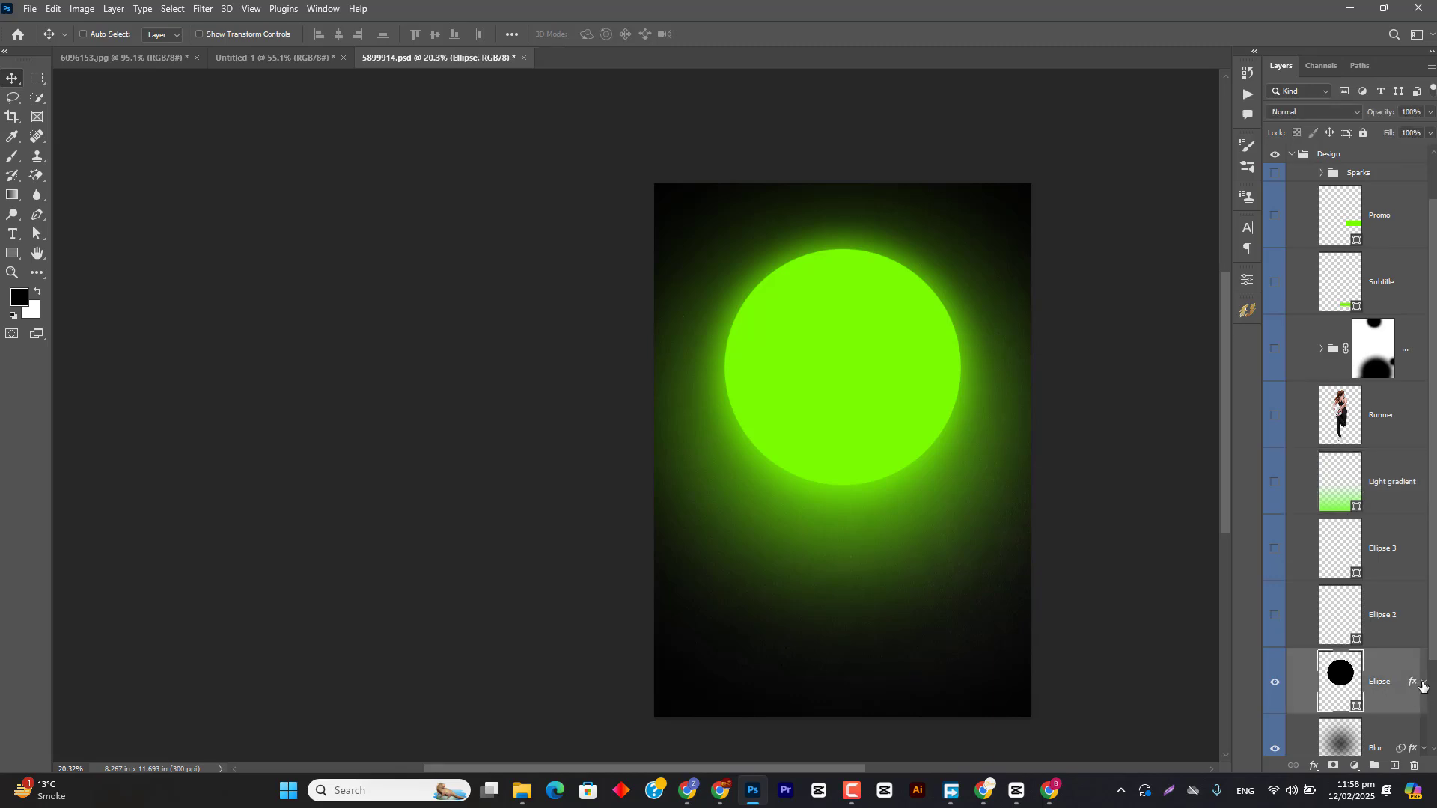
{"action": "left_click", "coordinate": [1423, 686]}
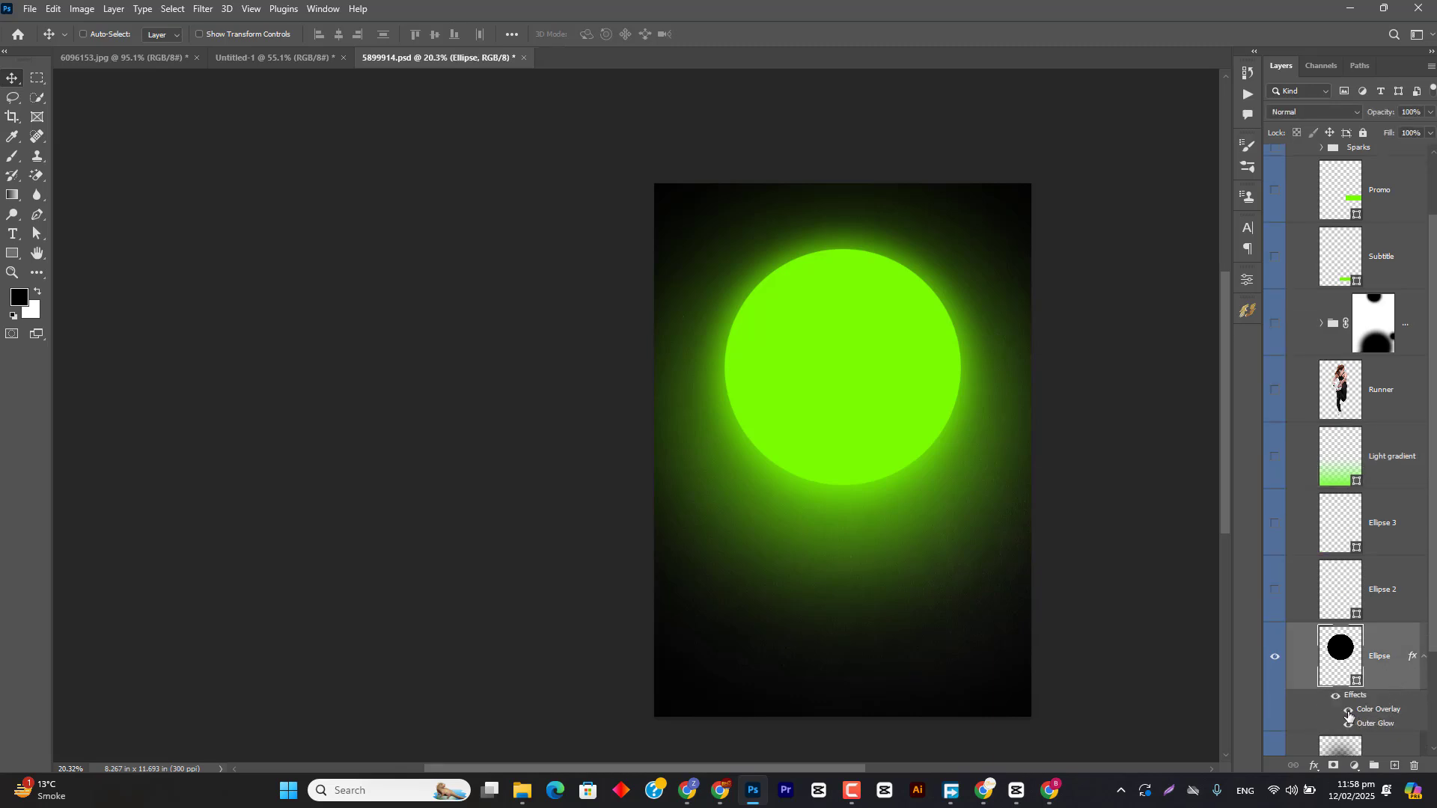
{"action": "left_click", "coordinate": [1348, 710]}
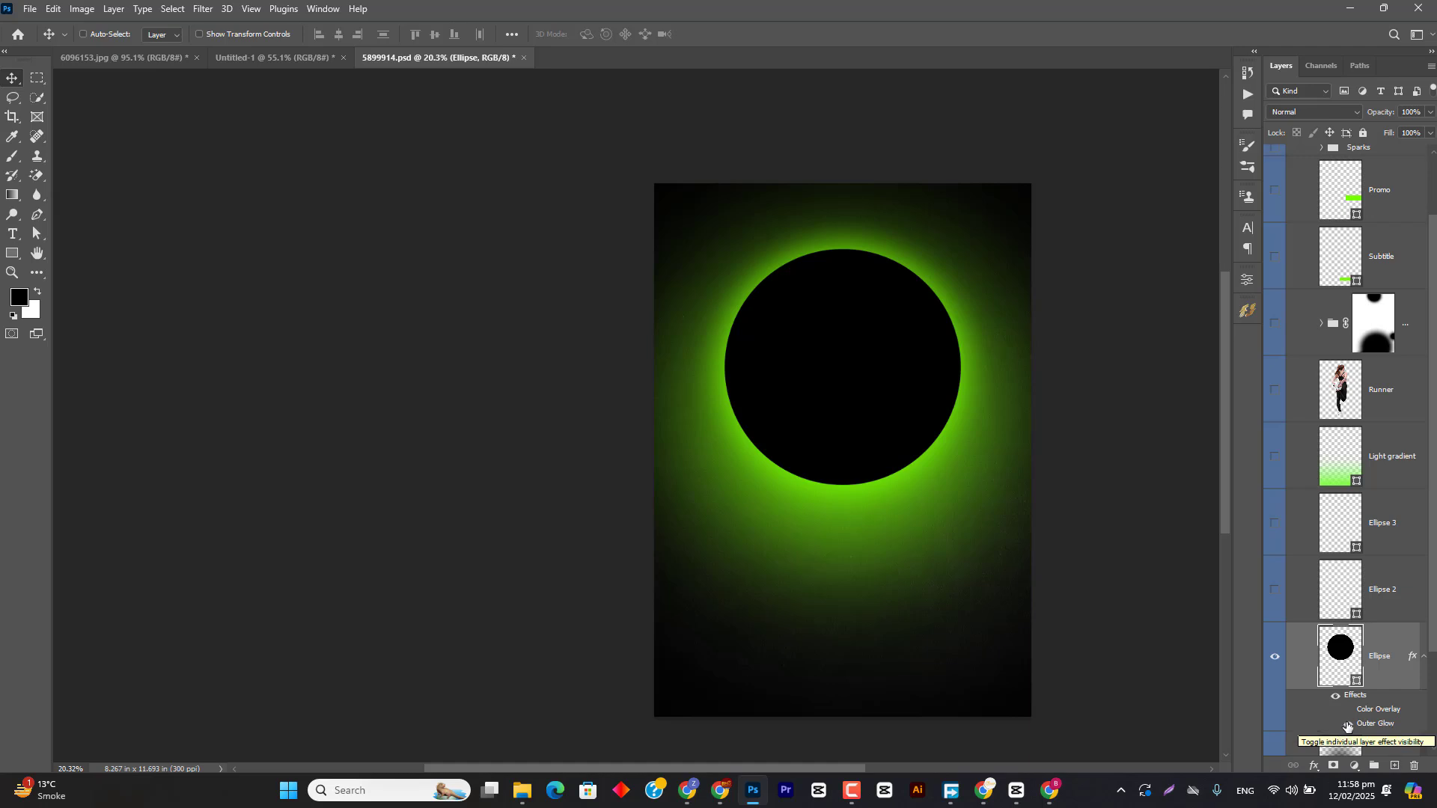
{"action": "left_click", "coordinate": [1348, 724]}
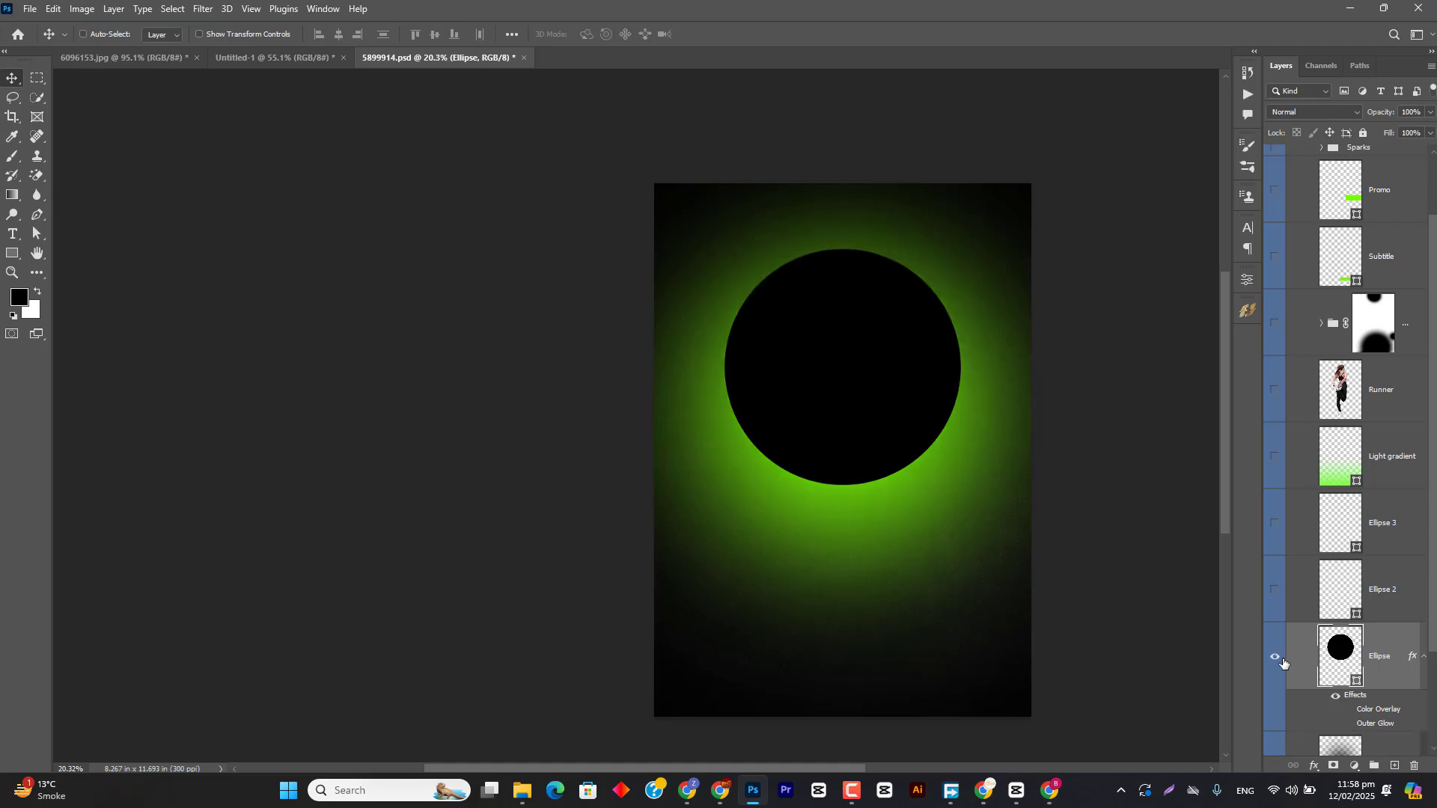
{"action": "left_click", "coordinate": [1275, 656]}
Step: Select the Blur layer and expand its effects to examine the Color Overlay and the Gaussian Blur smart filter
{"action": "left_click", "coordinate": [872, 404], "text": "ctrl"}
{"action": "scroll", "coordinate": [1350, 671], "scroll_direction": "down", "scroll_amount": 2}
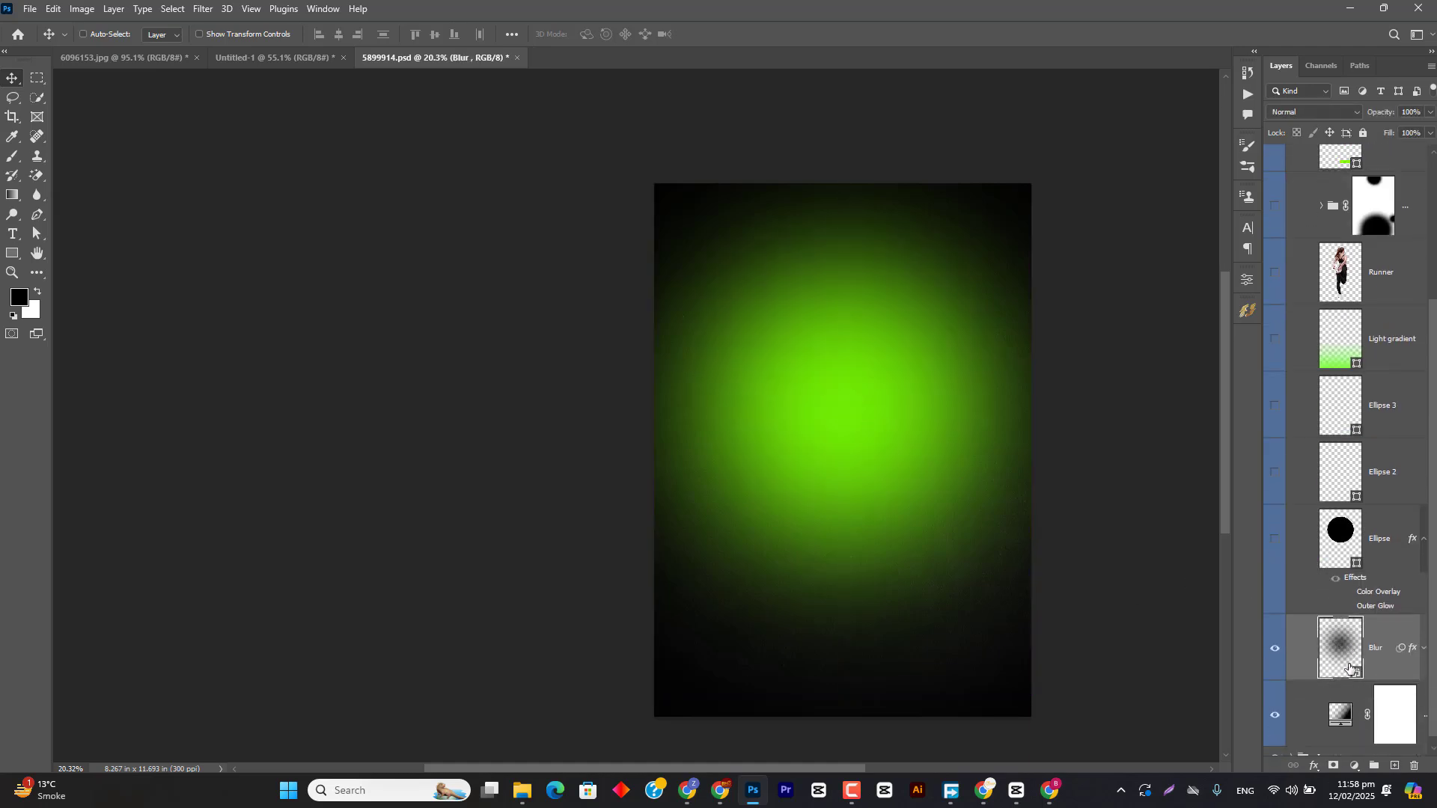
{"action": "left_click", "coordinate": [1424, 651]}
{"action": "scroll", "coordinate": [1403, 673], "scroll_direction": "down", "scroll_amount": 1}
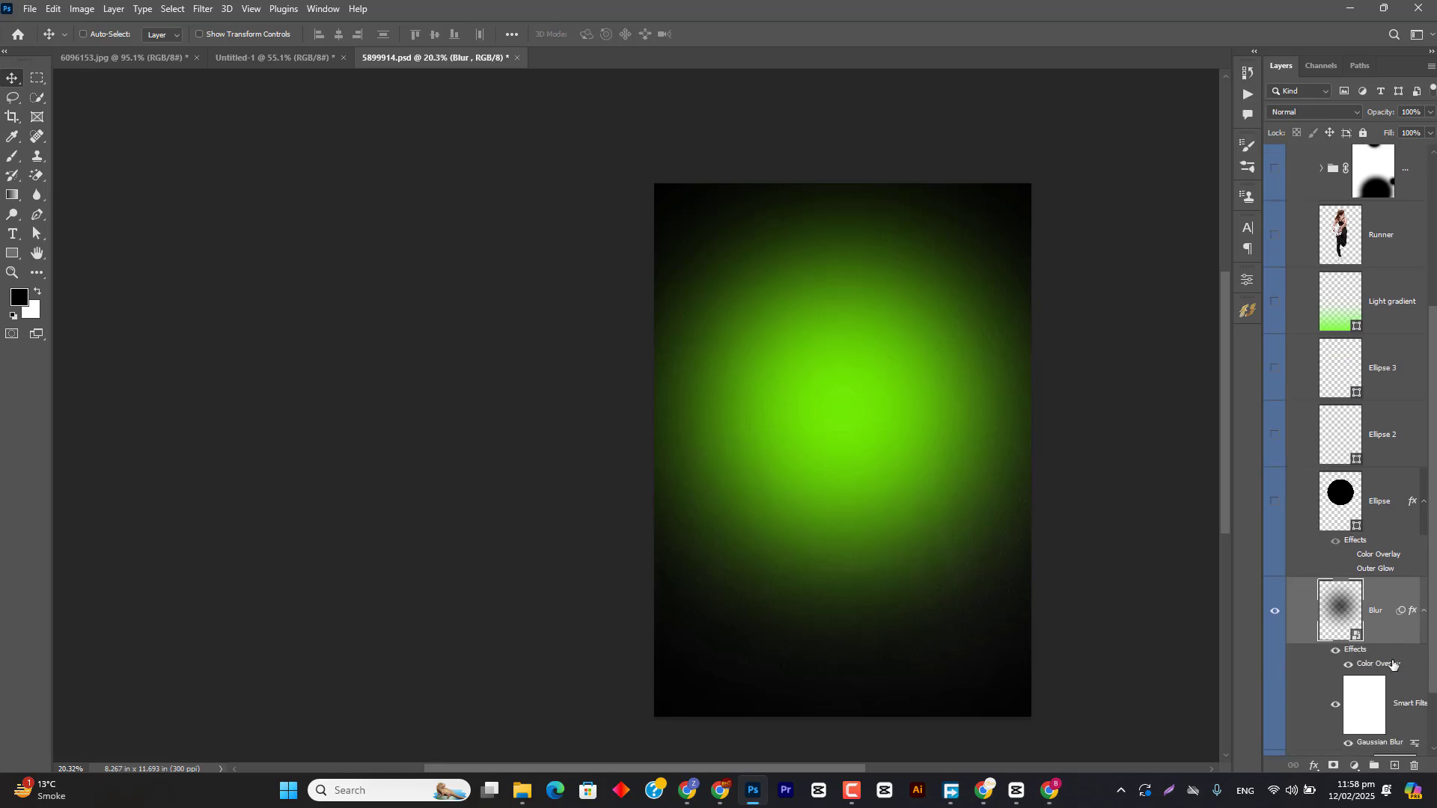
{"action": "scroll", "coordinate": [1394, 670], "scroll_direction": "down", "scroll_amount": 2}
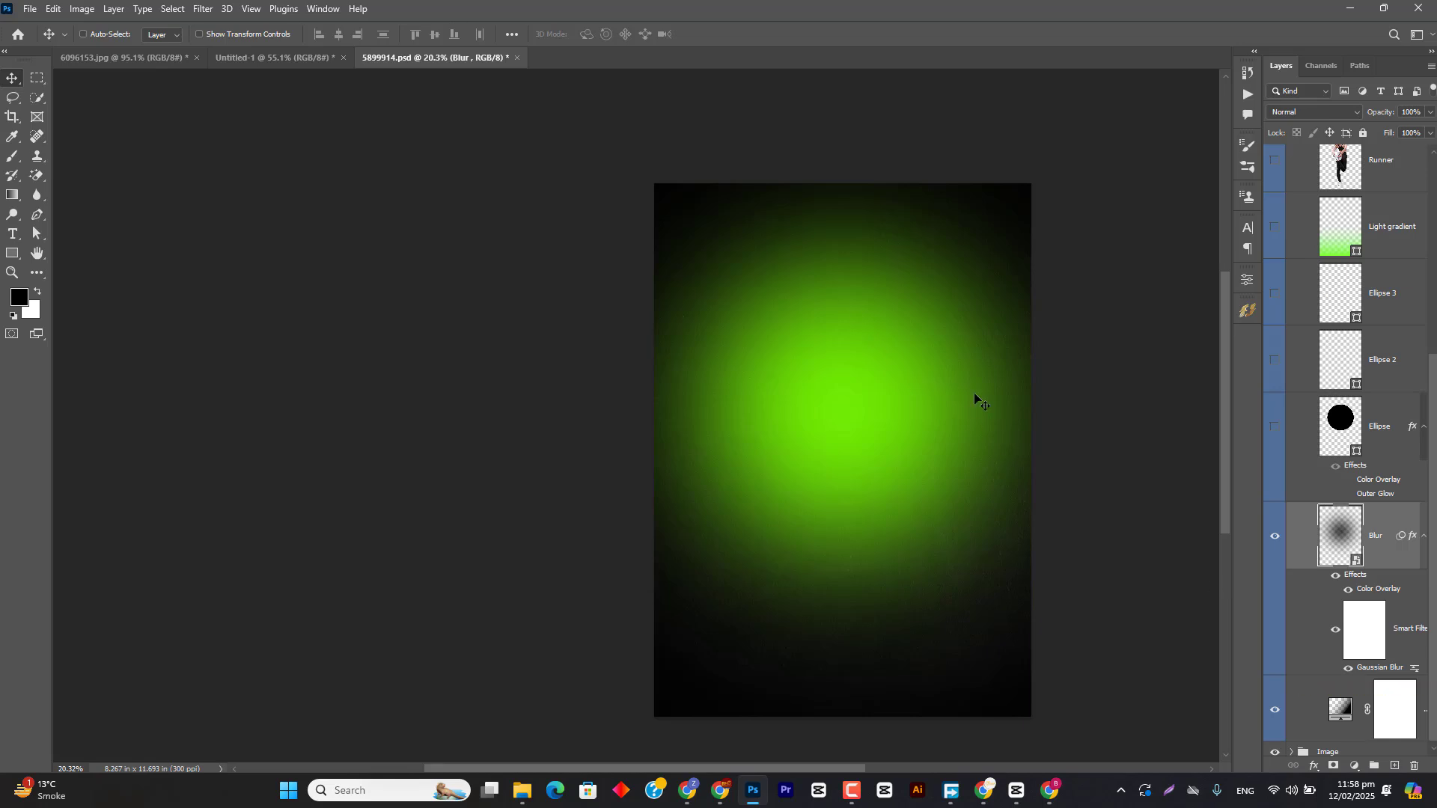
{"action": "left_click_drag", "start_coordinate": [978, 397], "coordinate": [761, 285]}
{"action": "scroll", "coordinate": [1306, 598], "scroll_direction": "down", "scroll_amount": 1}
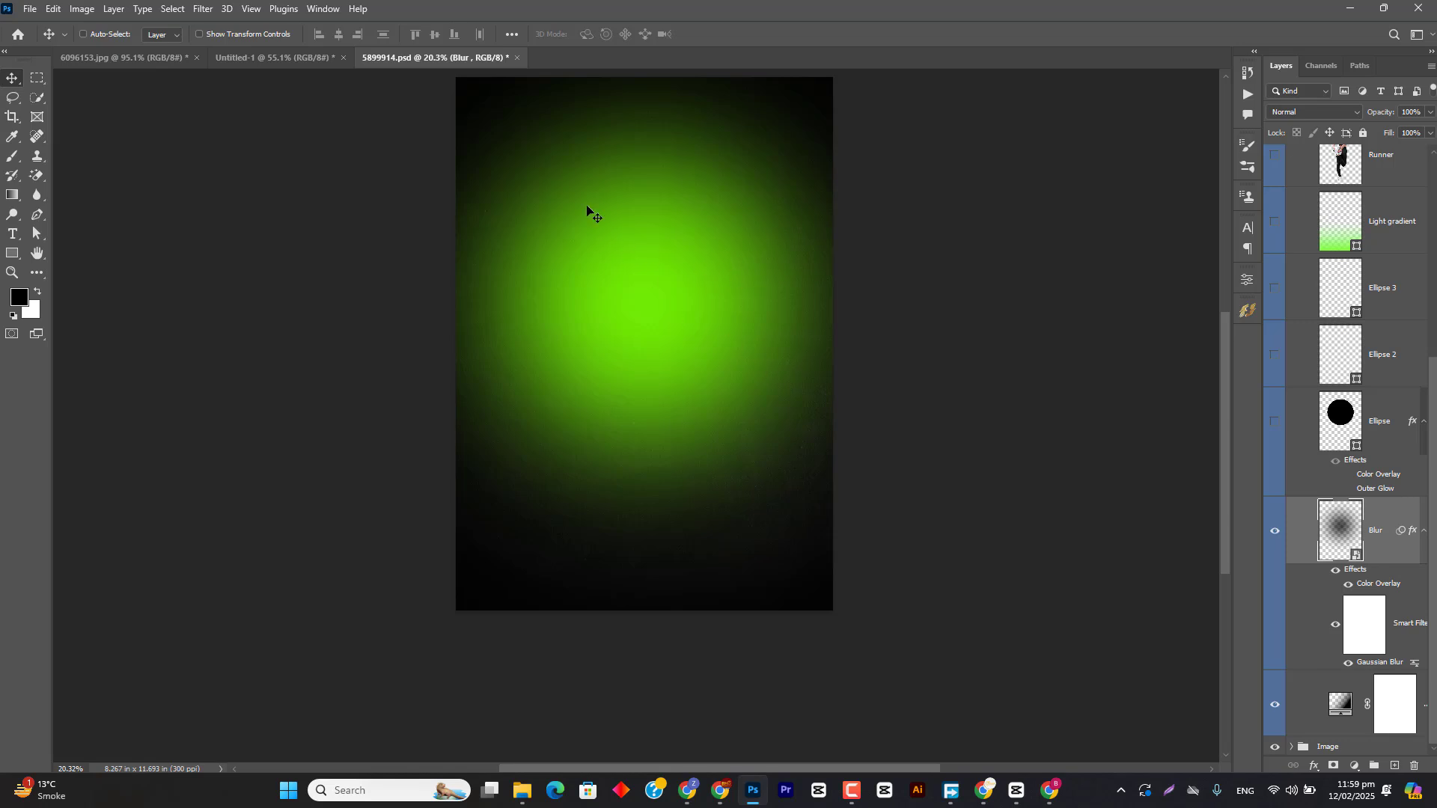
Step: Revert the Workout poster to its last saved version
{"action": "key", "text": "F12"}
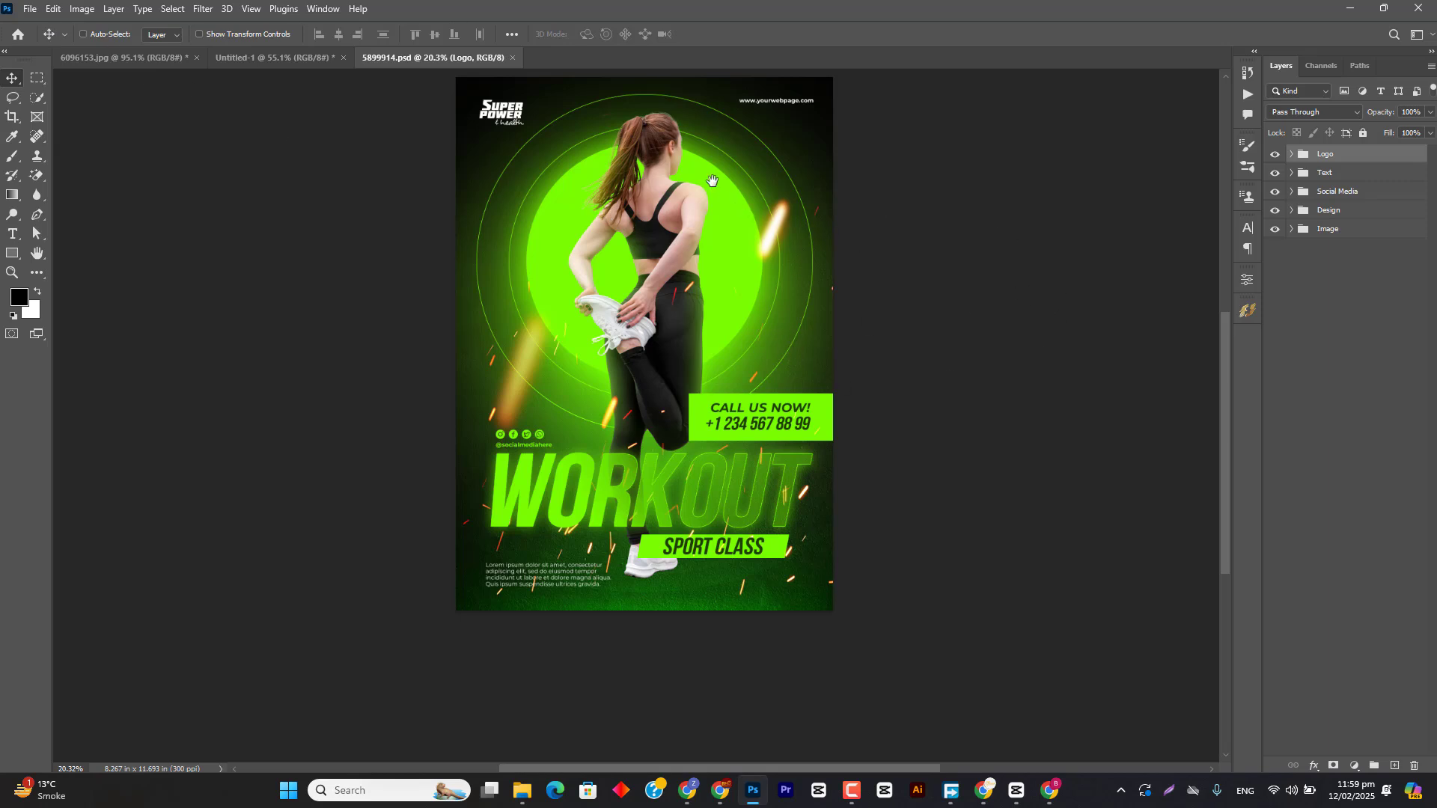
{"action": "left_click_drag", "start_coordinate": [711, 184], "coordinate": [731, 275]}
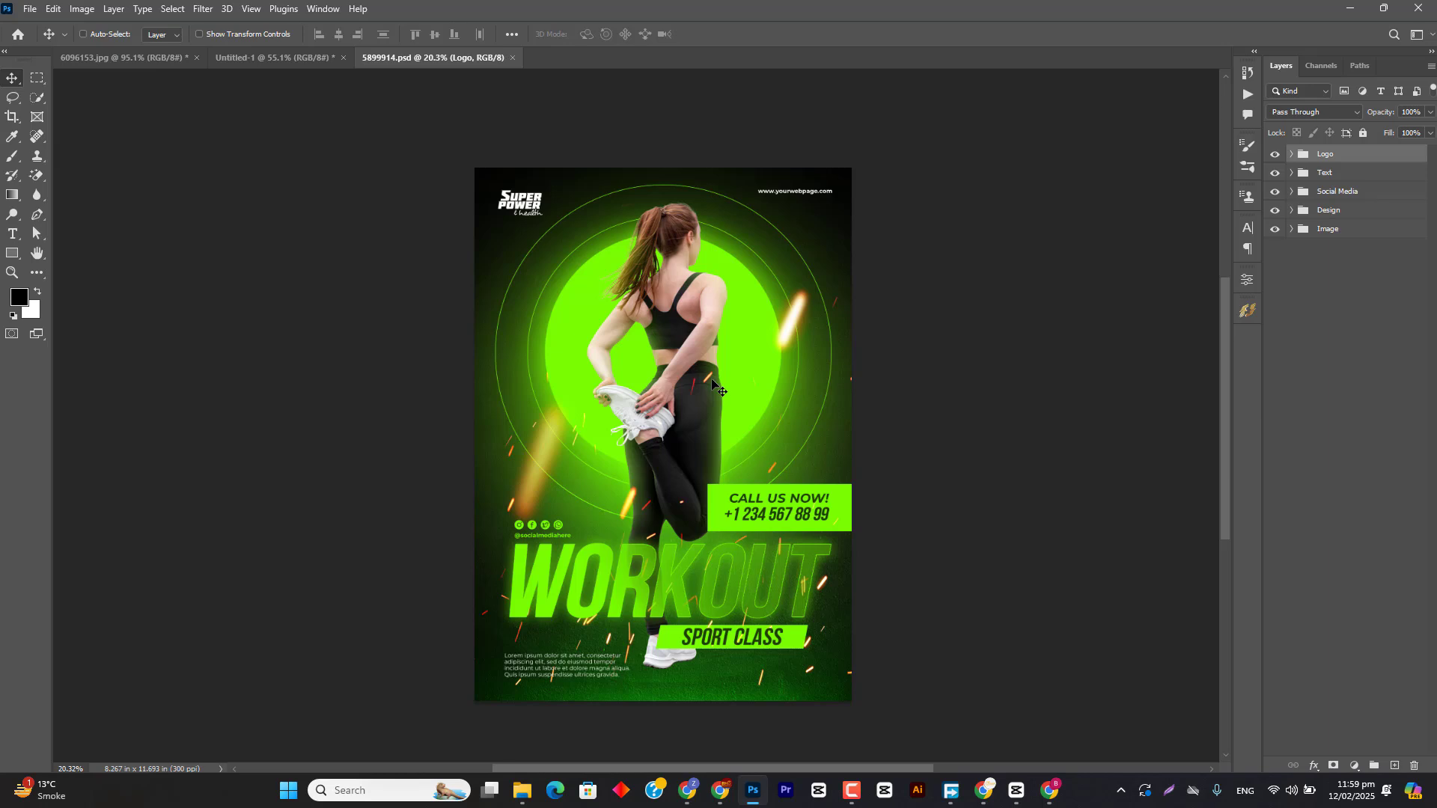
{"action": "left_click", "coordinate": [31, 9]}
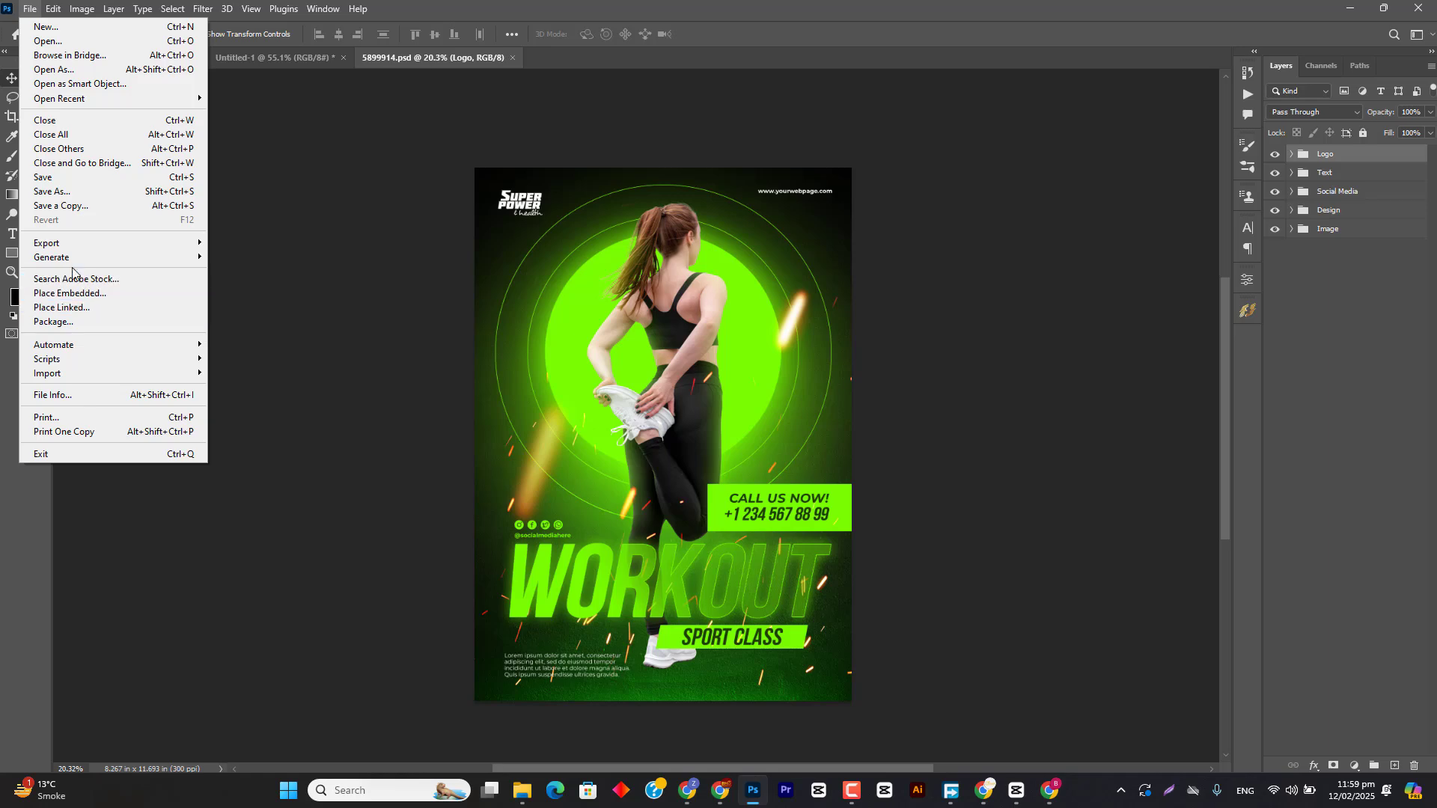
{"action": "mouse_move", "coordinate": [53, 10]}
{"action": "left_click", "coordinate": [461, 13]}
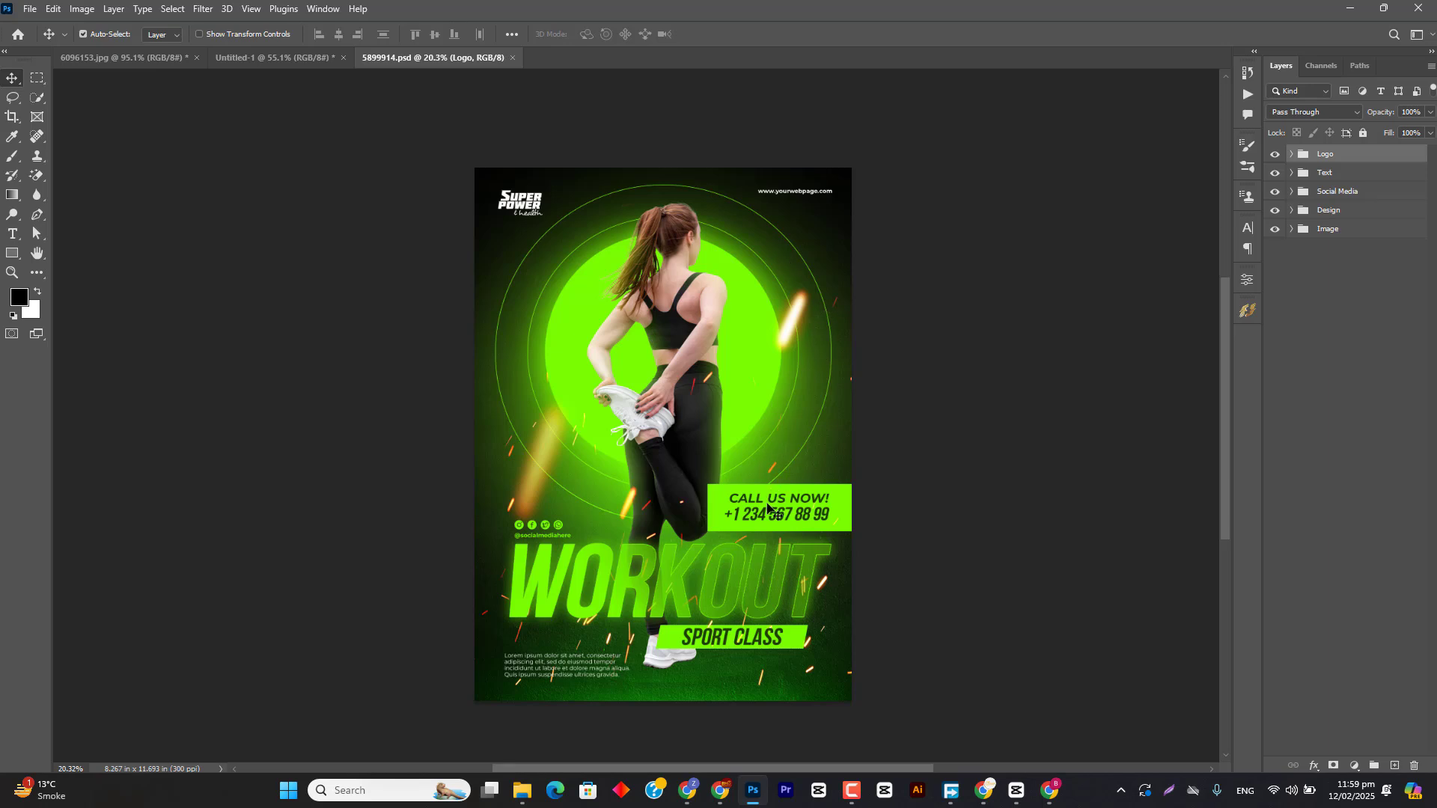
{"action": "scroll", "coordinate": [774, 515], "scroll_direction": "left", "scroll_amount": 1}
{"action": "left_click", "coordinate": [853, 790]}
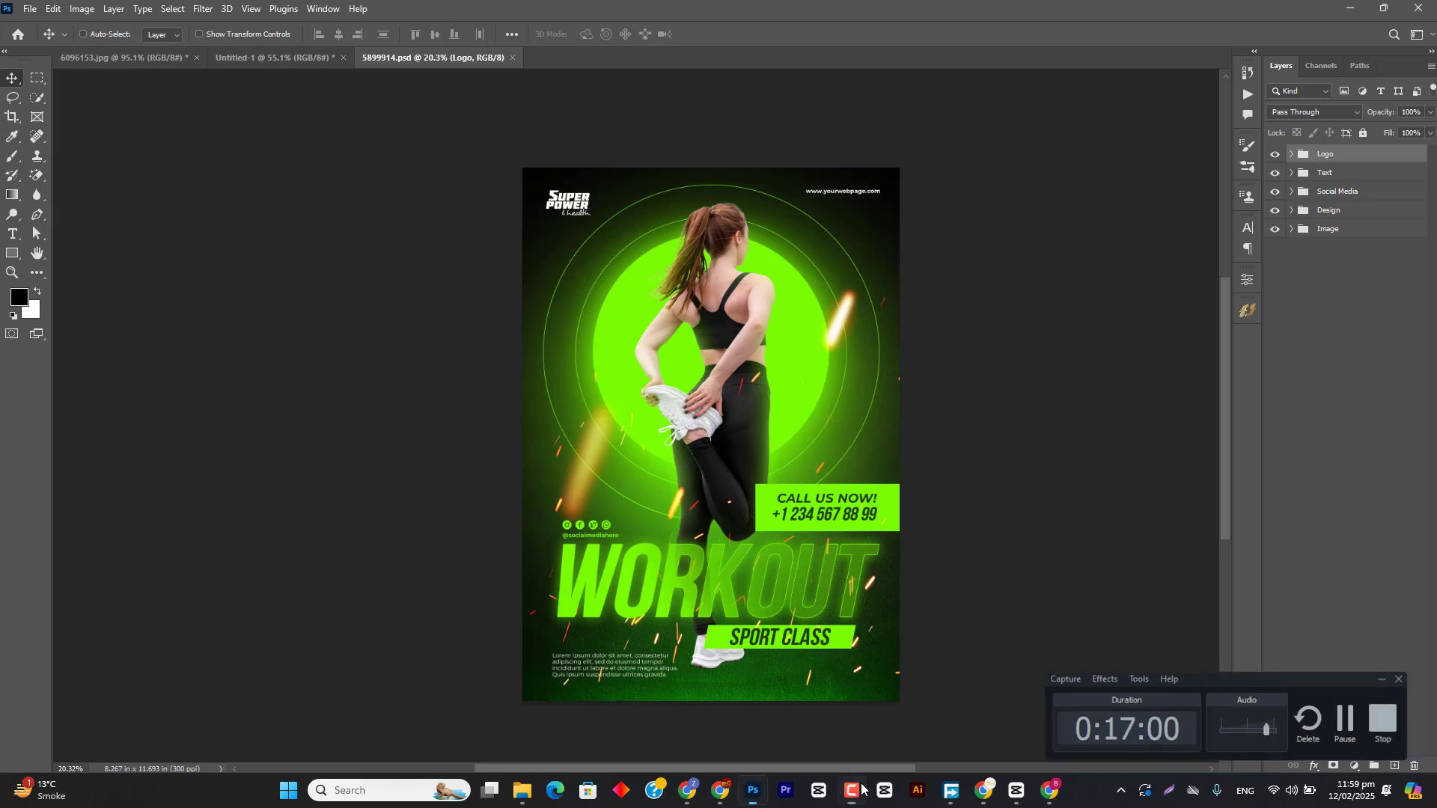
{"action": "left_click", "coordinate": [862, 789]}
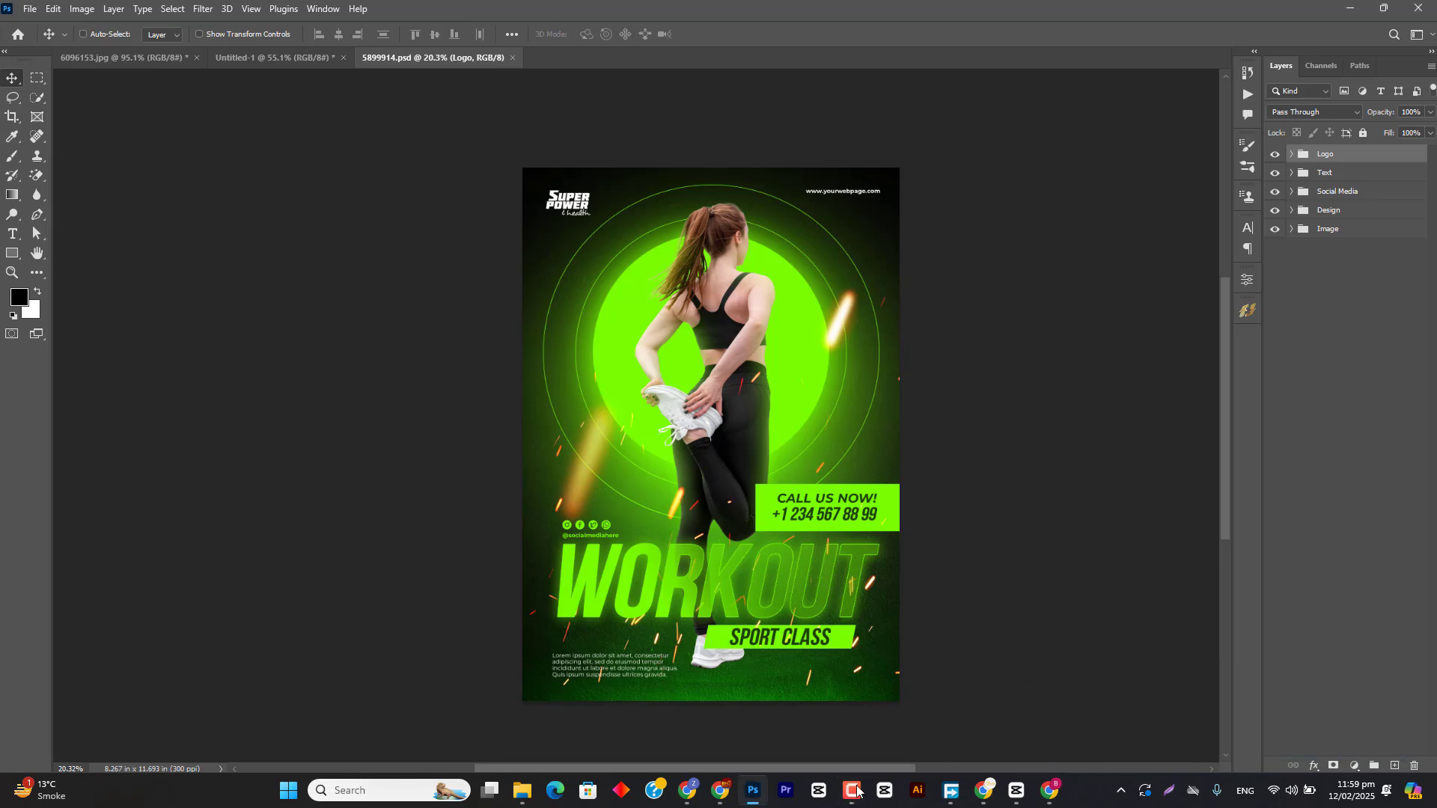
{"action": "left_click", "coordinate": [857, 791]}
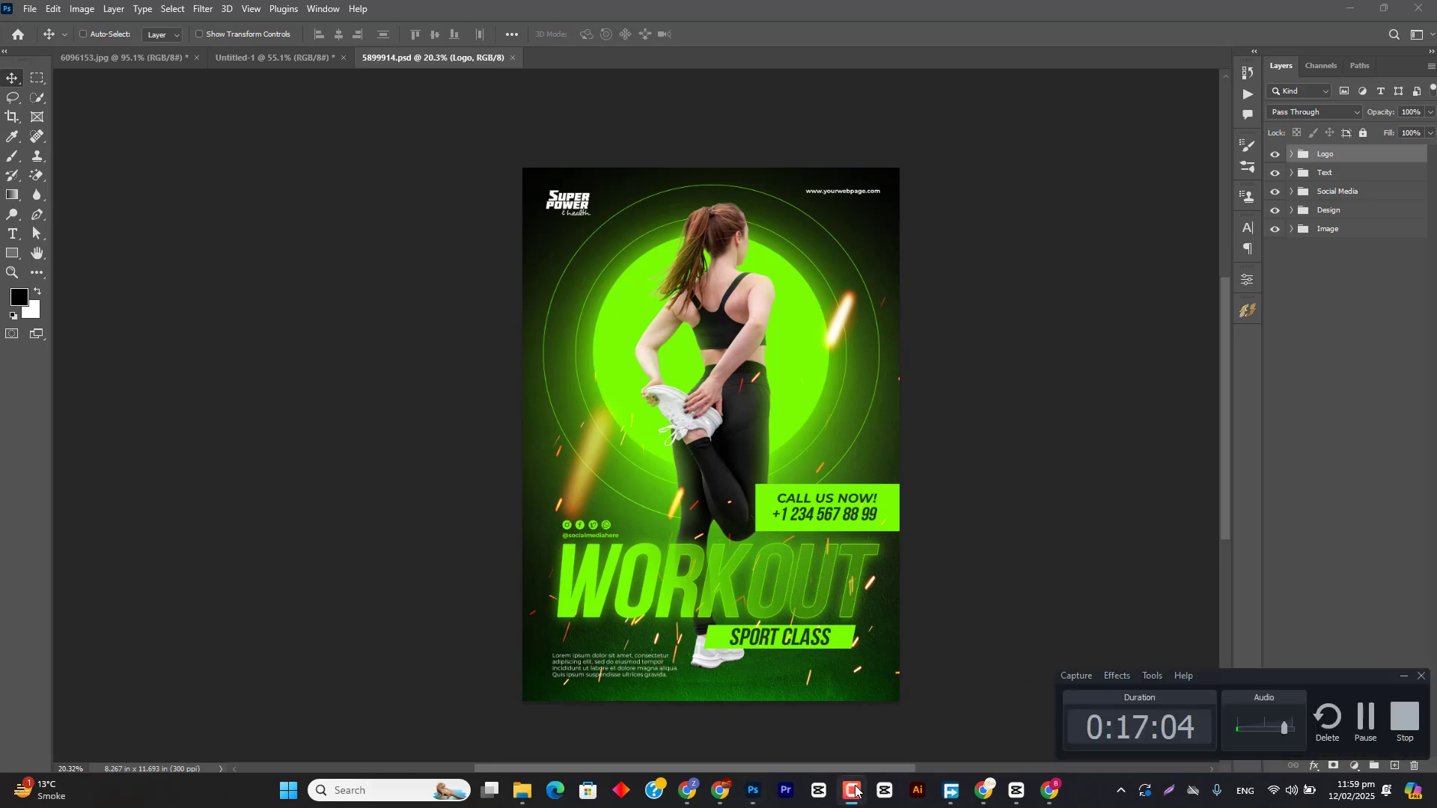